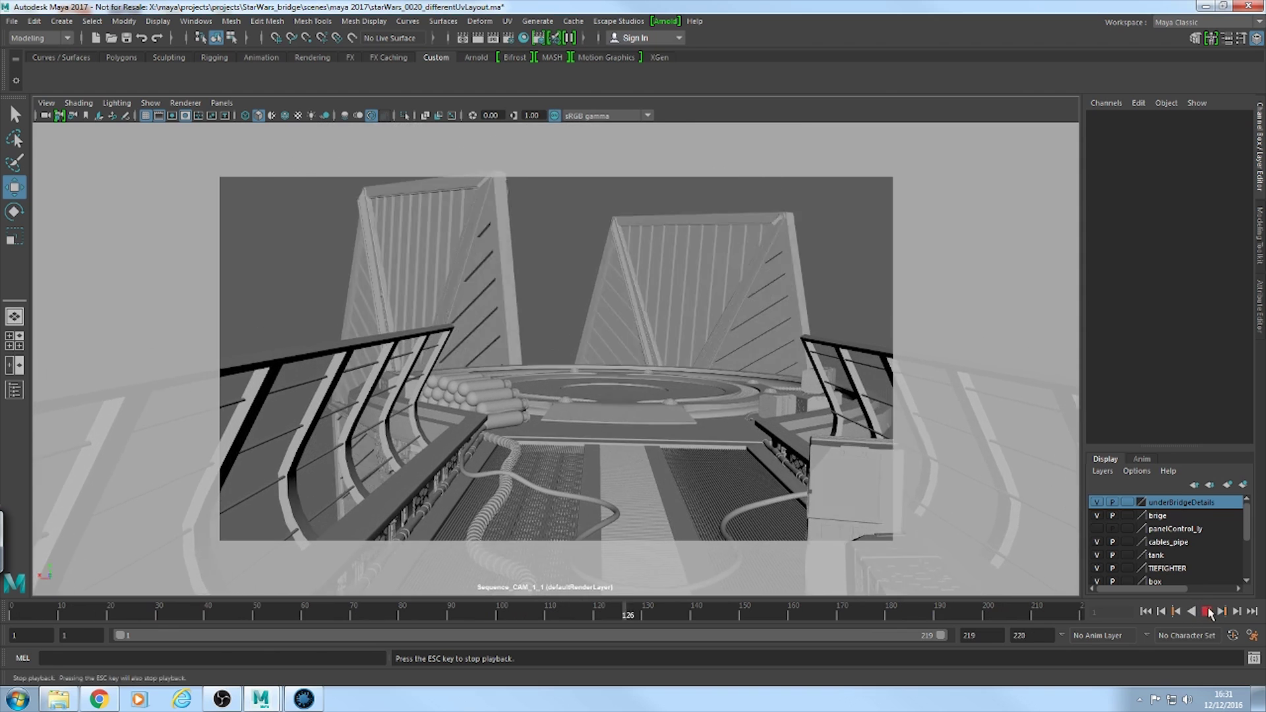
Step: Stop the animation playback and switch the viewport from the sequence camera to the perspective camera
{"action": "key", "text": "Escape"}
{"action": "left_click", "coordinate": [221, 102]}
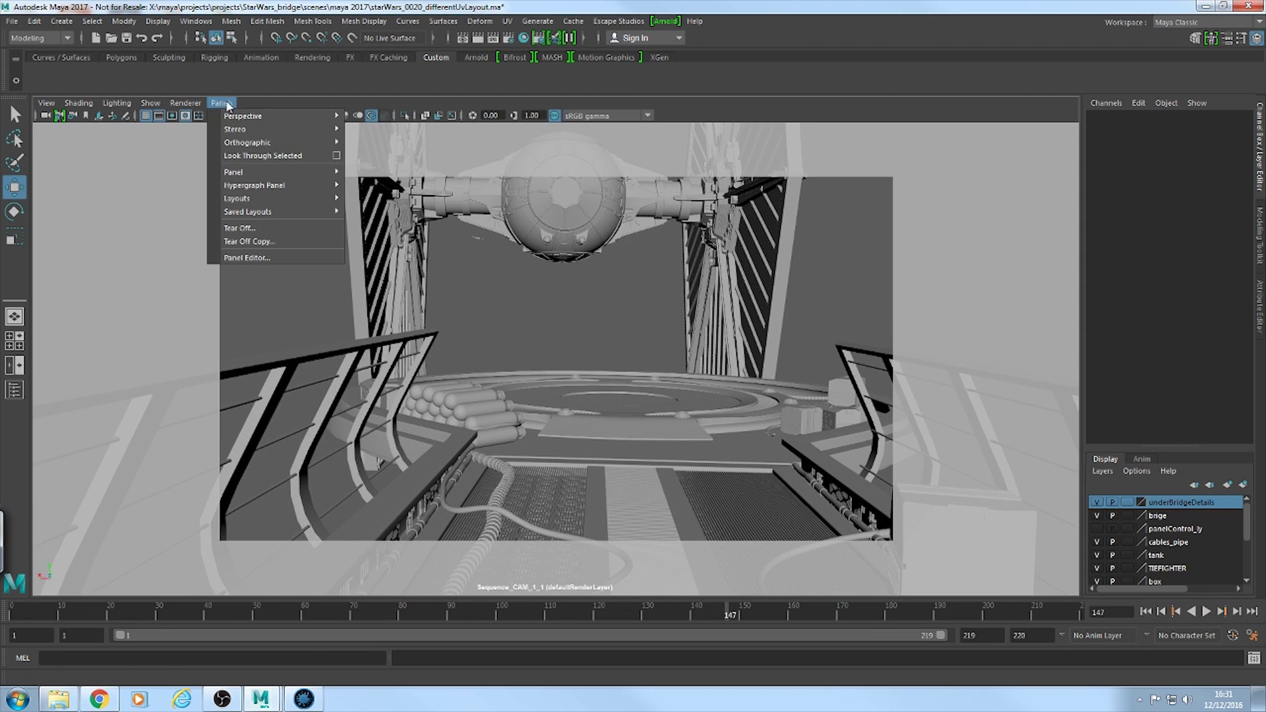
{"action": "mouse_move", "coordinate": [300, 114]}
{"action": "left_click", "coordinate": [398, 116]}
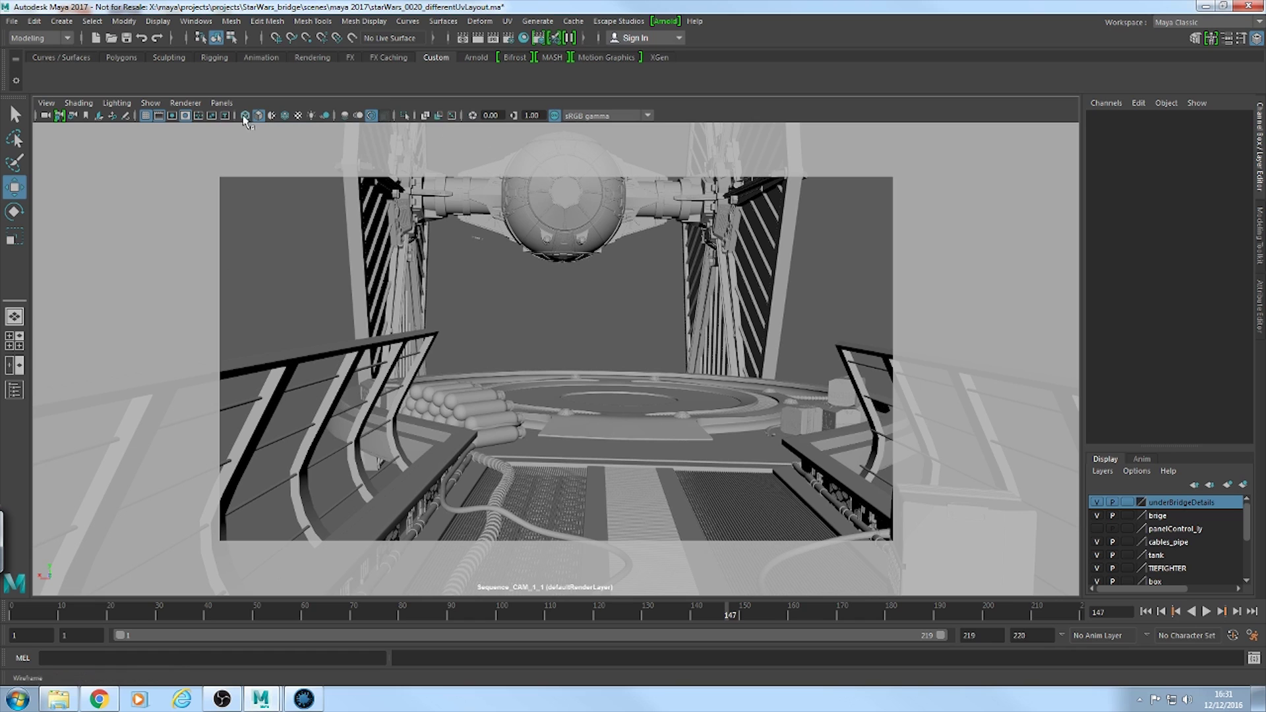
{"action": "left_click", "coordinate": [222, 103]}
{"action": "left_click", "coordinate": [396, 129]}
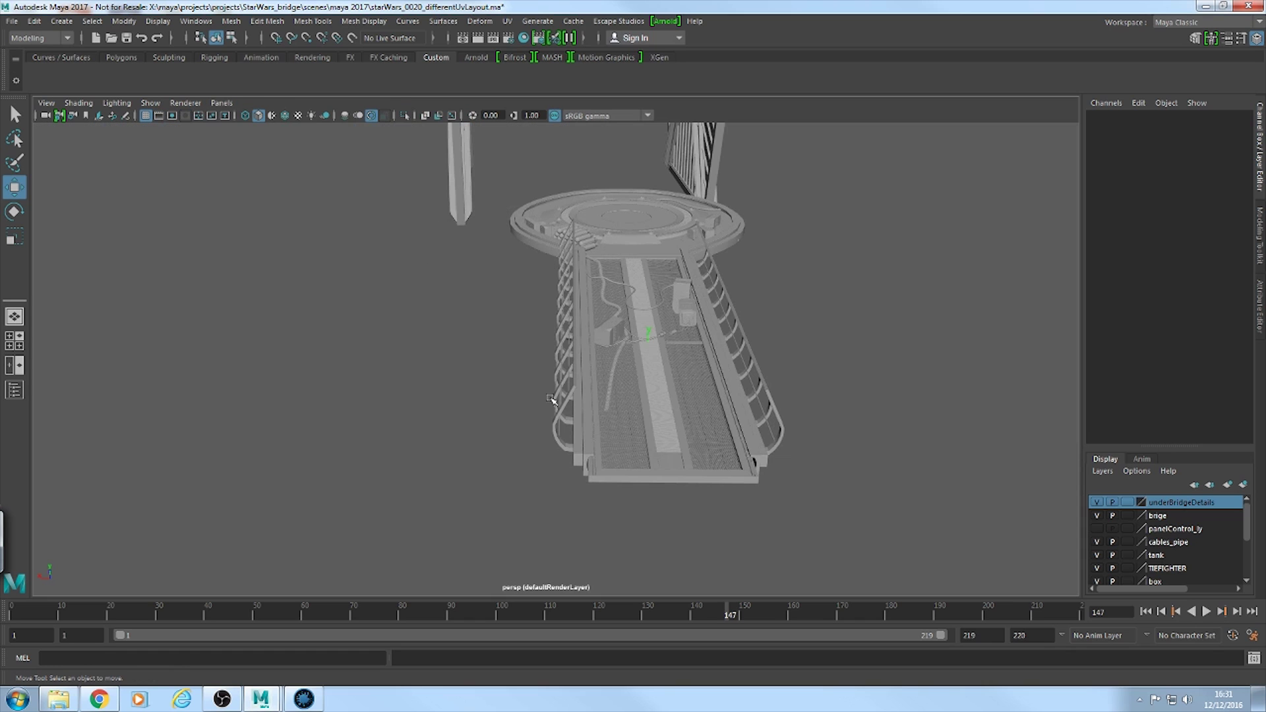
Step: View the bridge walkway up close and set the current frame to 122
{"action": "left_click_drag", "start_coordinate": [422, 535], "coordinate": [923, 390], "text": "alt"}
{"action": "middle_click_drag", "start_coordinate": [641, 395], "coordinate": [572, 319], "text": "alt"}
{"action": "left_click_drag", "start_coordinate": [572, 320], "coordinate": [818, 368], "text": "alt"}
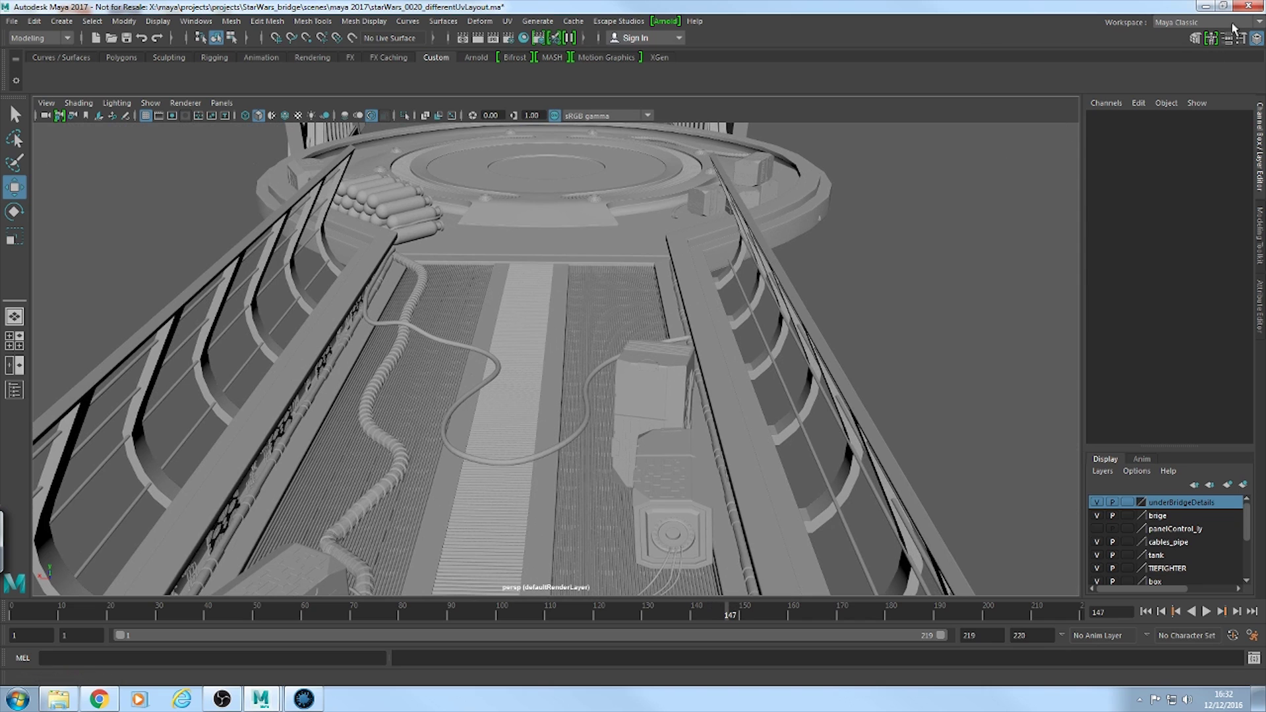
{"action": "left_click", "coordinate": [608, 613]}
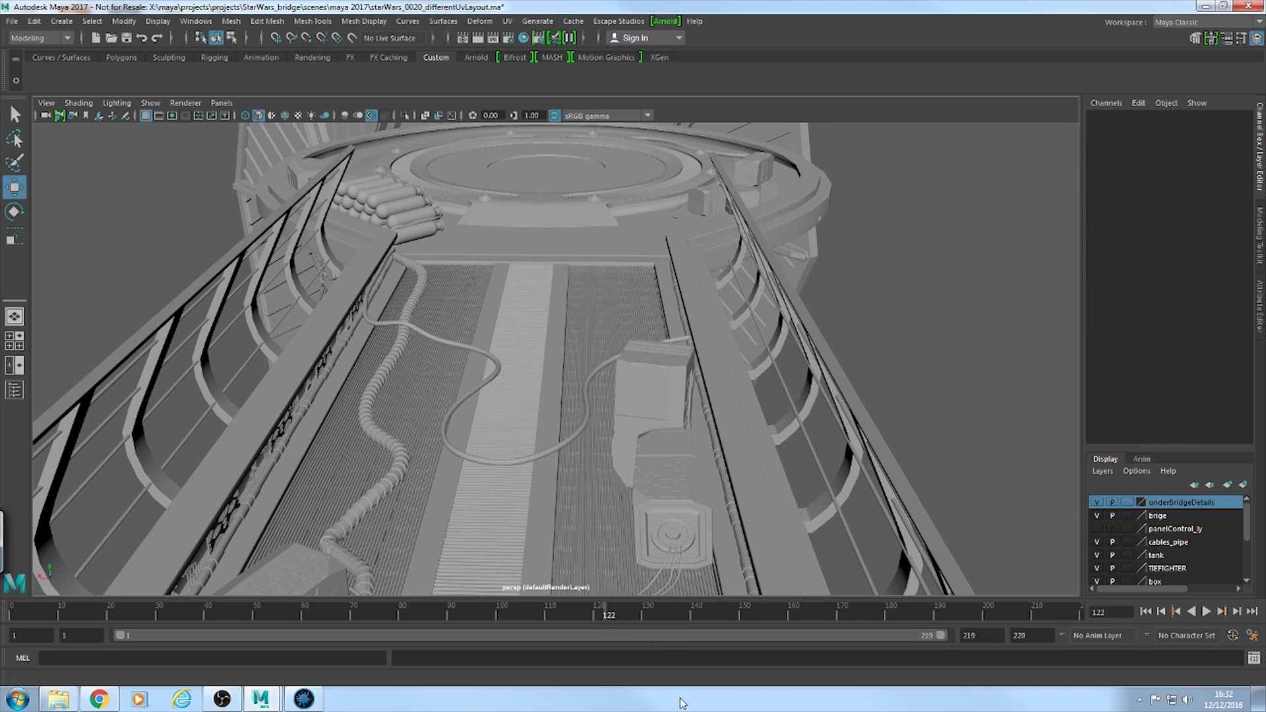
Step: Examine the bridge walkway, its railings and the circular platform from several angles
{"action": "left_click_drag", "start_coordinate": [573, 480], "coordinate": [564, 332], "text": "alt"}
{"action": "right_click_drag", "start_coordinate": [564, 331], "coordinate": [534, 396], "text": "alt"}
{"action": "left_click_drag", "start_coordinate": [534, 395], "coordinate": [560, 379], "text": "alt"}
{"action": "right_click_drag", "start_coordinate": [561, 379], "coordinate": [741, 385], "text": "alt"}
{"action": "left_click_drag", "start_coordinate": [740, 384], "coordinate": [620, 356], "text": "alt"}
{"action": "middle_click_drag", "start_coordinate": [620, 356], "coordinate": [837, 337], "text": "alt"}
{"action": "left_click_drag", "start_coordinate": [838, 337], "coordinate": [534, 356], "text": "alt"}
{"action": "right_click_drag", "start_coordinate": [534, 356], "coordinate": [479, 333], "text": "alt"}
{"action": "left_click_drag", "start_coordinate": [479, 333], "coordinate": [502, 412], "text": "alt"}
{"action": "right_click_drag", "start_coordinate": [501, 412], "coordinate": [699, 234], "text": "alt"}
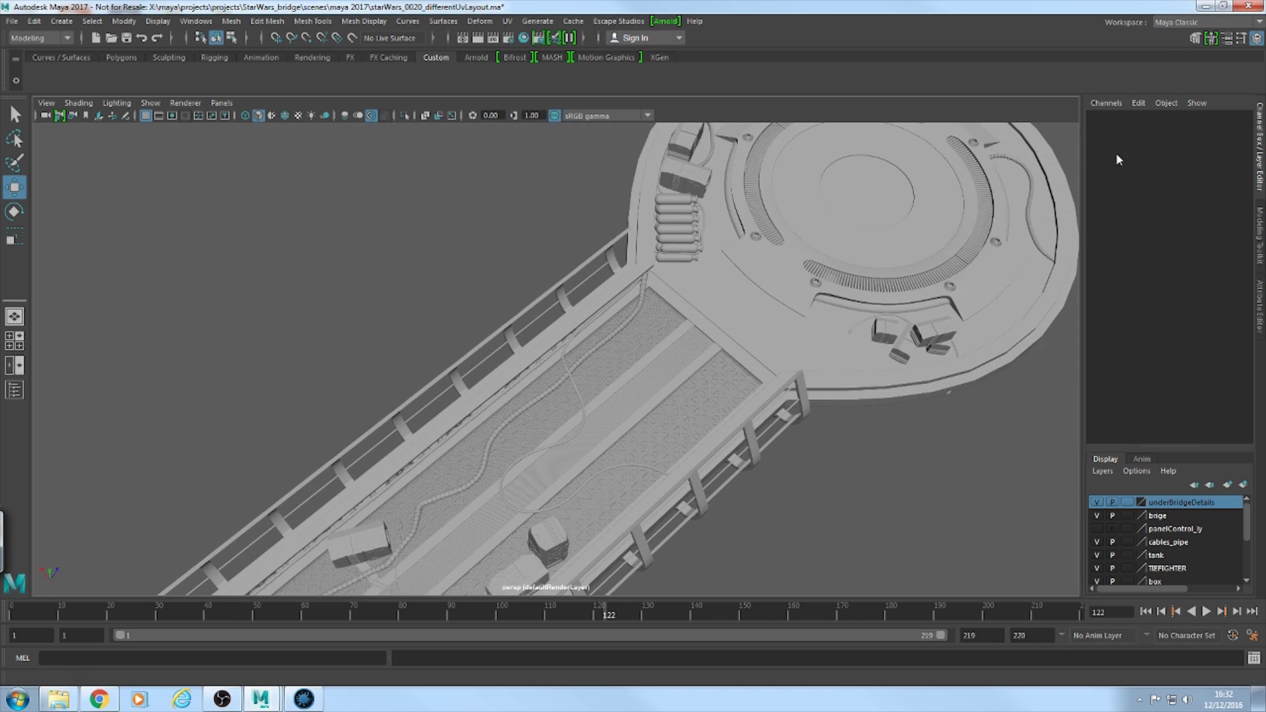
{"action": "middle_click_drag", "start_coordinate": [783, 422], "coordinate": [663, 458], "text": "alt"}
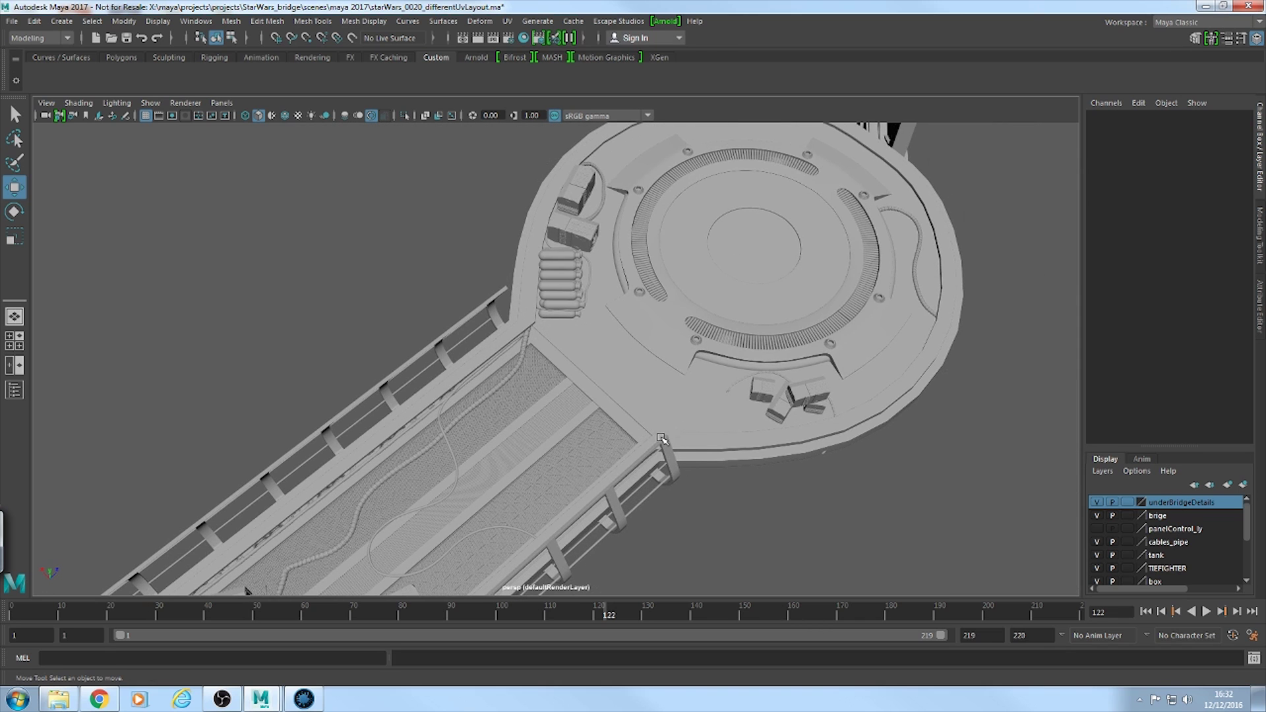
Step: Select the box beside the thick ribbed cable on the walkway and isolate it in the viewport
{"action": "middle_click_drag", "start_coordinate": [461, 451], "coordinate": [672, 311], "text": "alt"}
{"action": "right_click_drag", "start_coordinate": [672, 310], "coordinate": [800, 282], "text": "alt"}
{"action": "middle_click_drag", "start_coordinate": [800, 282], "coordinate": [897, 195], "text": "alt"}
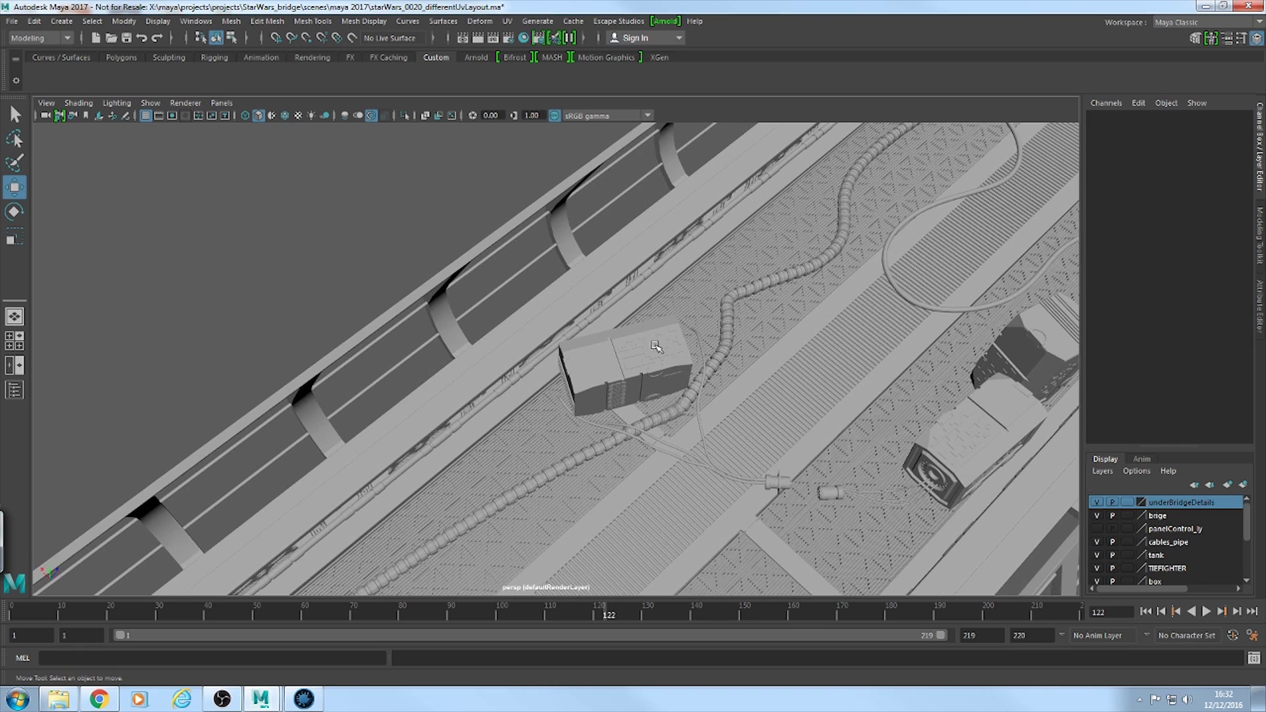
{"action": "left_click", "coordinate": [721, 365]}
{"action": "right_click_drag", "start_coordinate": [699, 277], "coordinate": [848, 271], "text": "alt"}
{"action": "left_click_drag", "start_coordinate": [831, 304], "coordinate": [768, 258], "text": "alt"}
{"action": "left_click", "coordinate": [604, 247]}
{"action": "key", "text": "ctrl+1"}
Step: Examine the isolated box's panel details, handles and round end from all sides, with its selection cleared
{"action": "left_click_drag", "start_coordinate": [675, 336], "coordinate": [1029, 353], "text": "alt"}
{"action": "right_click_drag", "start_coordinate": [1028, 354], "coordinate": [780, 439], "text": "alt"}
{"action": "middle_click_drag", "start_coordinate": [835, 389], "coordinate": [697, 467], "text": "alt"}
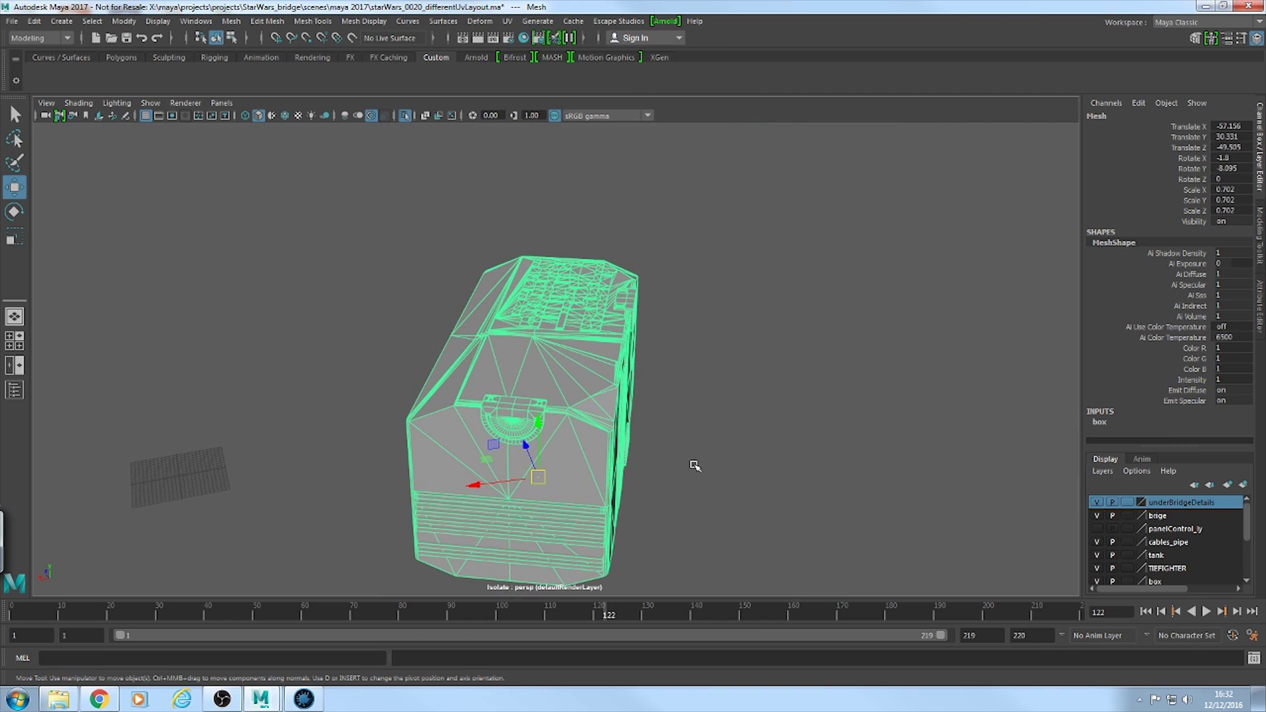
{"action": "right_click_drag", "start_coordinate": [703, 307], "coordinate": [797, 331], "text": "alt"}
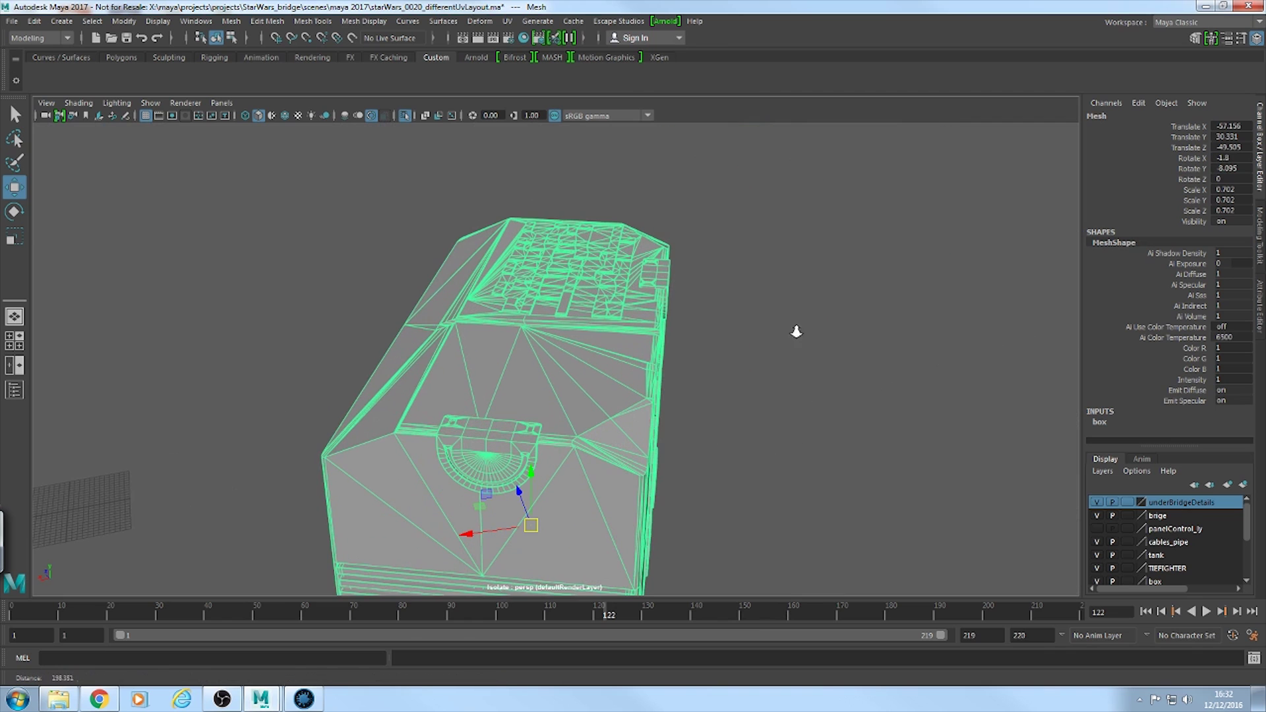
{"action": "left_click_drag", "start_coordinate": [765, 356], "coordinate": [830, 351], "text": "alt"}
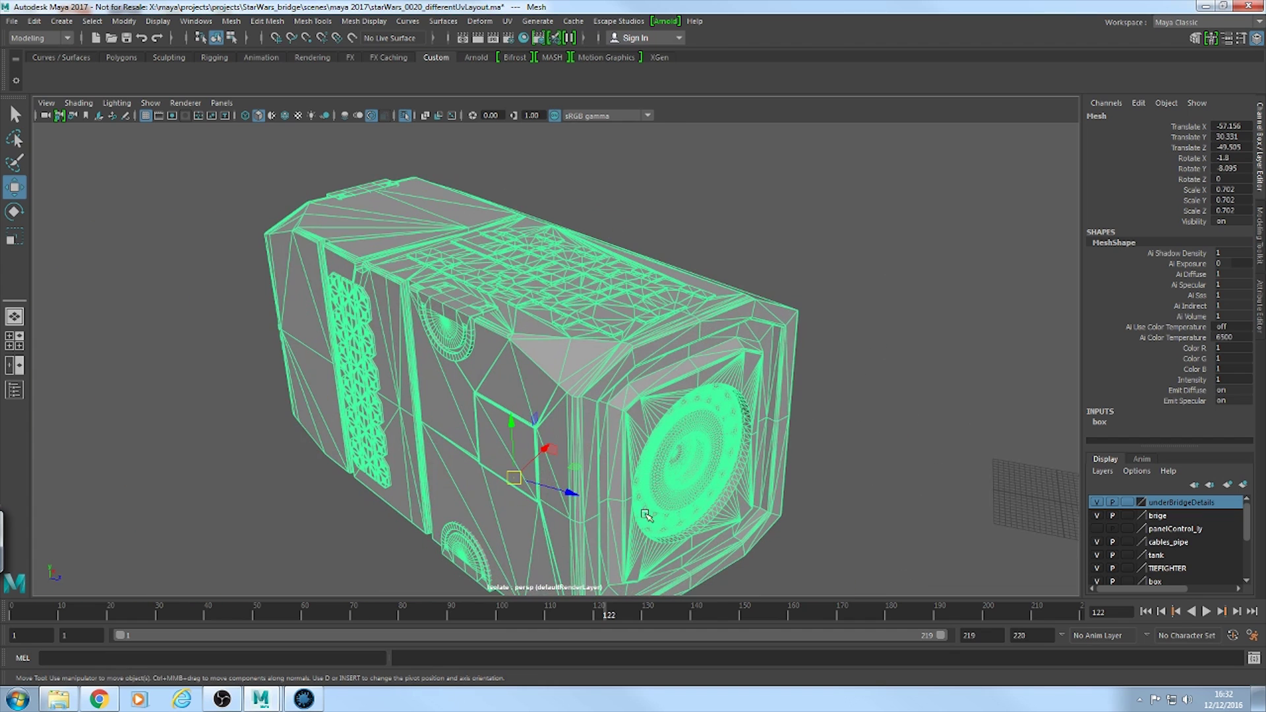
{"action": "left_click", "coordinate": [831, 370]}
{"action": "left_click_drag", "start_coordinate": [916, 303], "coordinate": [785, 589], "text": "alt"}
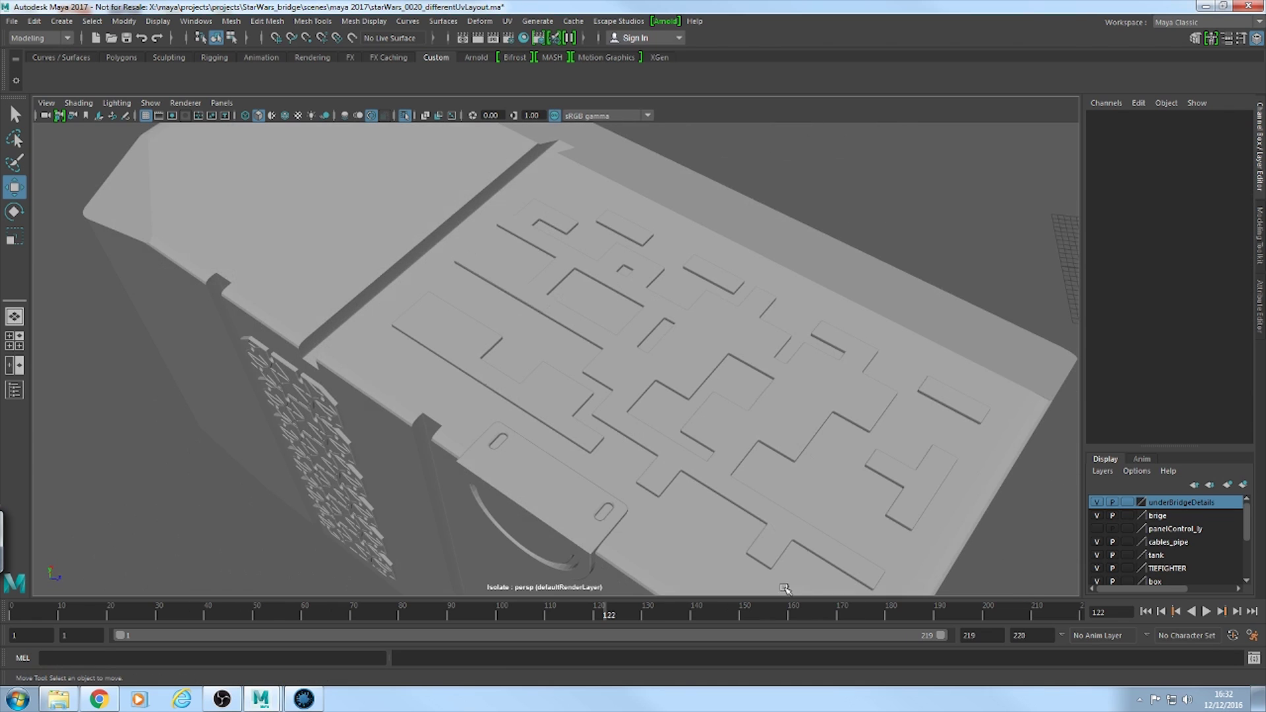
{"action": "left_click_drag", "start_coordinate": [704, 413], "coordinate": [932, 382], "text": "alt"}
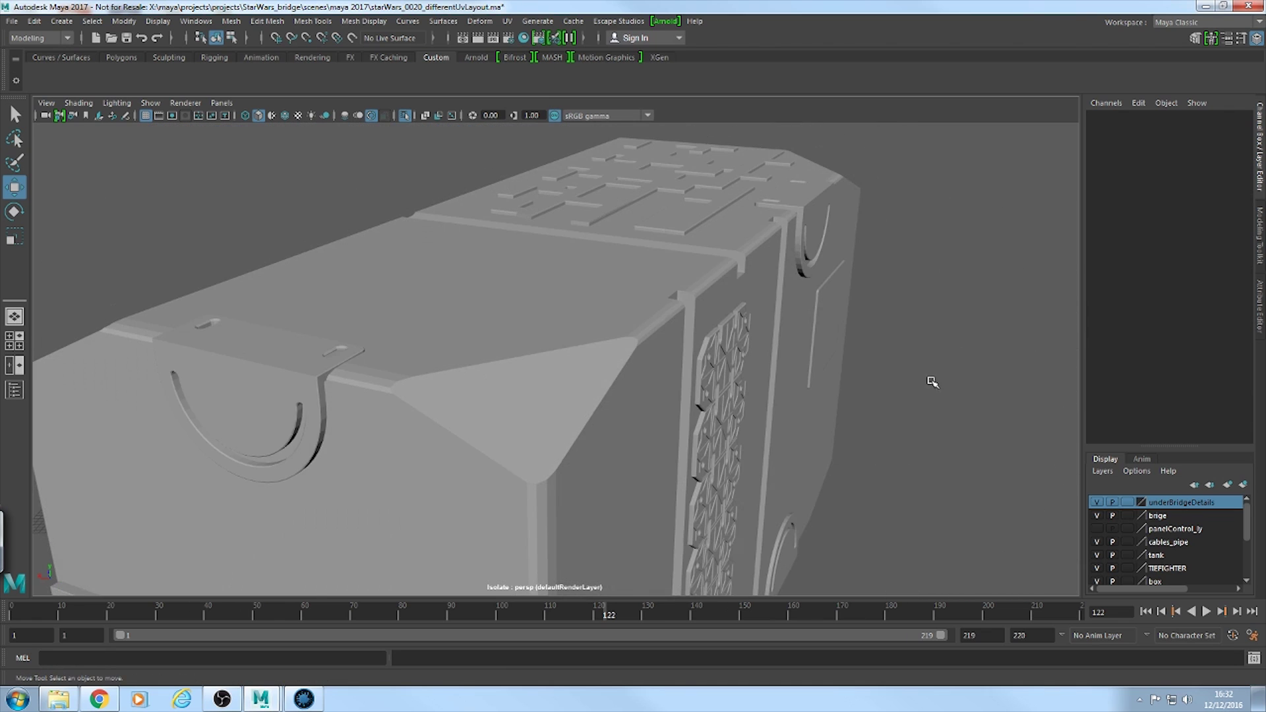
{"action": "right_click_drag", "start_coordinate": [882, 393], "coordinate": [473, 356], "text": "alt"}
{"action": "left_click_drag", "start_coordinate": [504, 373], "coordinate": [778, 388], "text": "alt"}
{"action": "middle_click_drag", "start_coordinate": [610, 326], "coordinate": [706, 362], "text": "alt"}
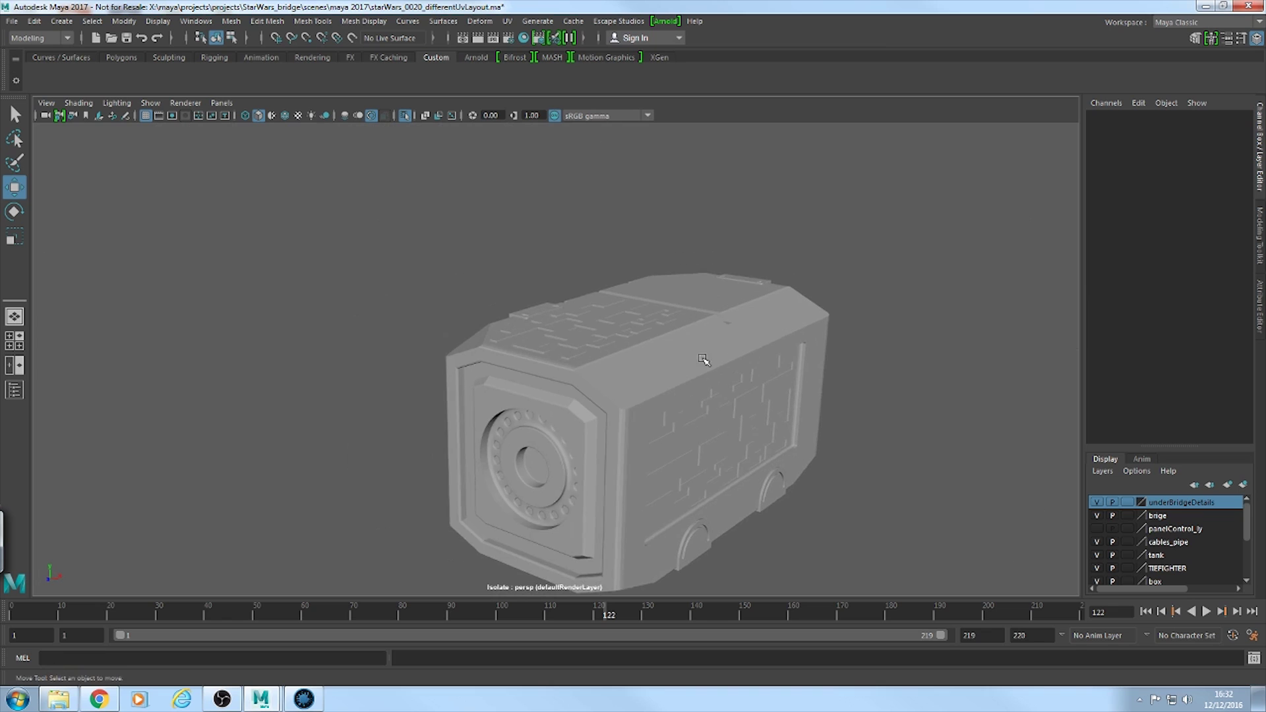
{"action": "right_click_drag", "start_coordinate": [706, 362], "coordinate": [982, 418], "text": "alt"}
{"action": "middle_click_drag", "start_coordinate": [916, 433], "coordinate": [811, 328], "text": "alt"}
{"action": "right_click_drag", "start_coordinate": [811, 328], "coordinate": [585, 335], "text": "alt"}
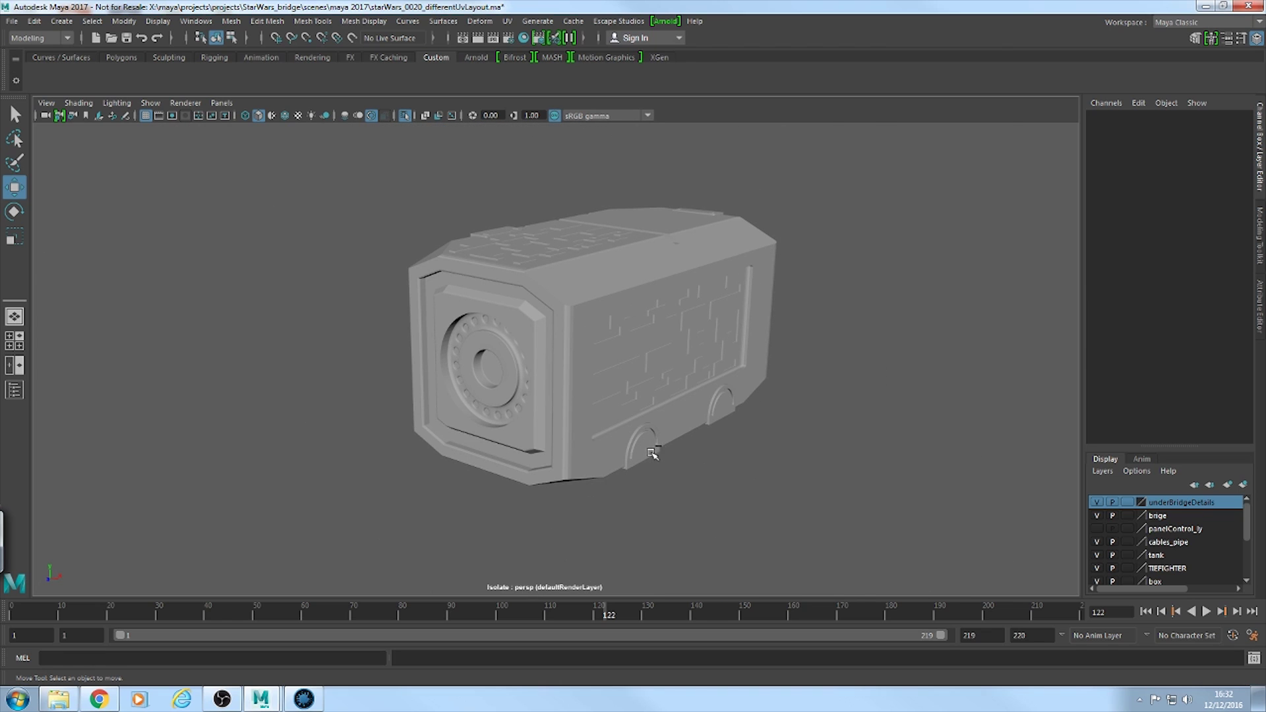
Step: Turn off the isolation and view the whole bridge walkway again
{"action": "key", "text": "ctrl+1"}
{"action": "right_click_drag", "start_coordinate": [841, 458], "coordinate": [742, 448], "text": "alt"}
{"action": "left_click_drag", "start_coordinate": [742, 449], "coordinate": [784, 540], "text": "alt"}
{"action": "right_click_drag", "start_coordinate": [823, 455], "coordinate": [528, 422], "text": "alt"}
{"action": "middle_click_drag", "start_coordinate": [634, 422], "coordinate": [748, 319], "text": "alt"}
{"action": "right_click_drag", "start_coordinate": [748, 319], "coordinate": [478, 274], "text": "alt"}
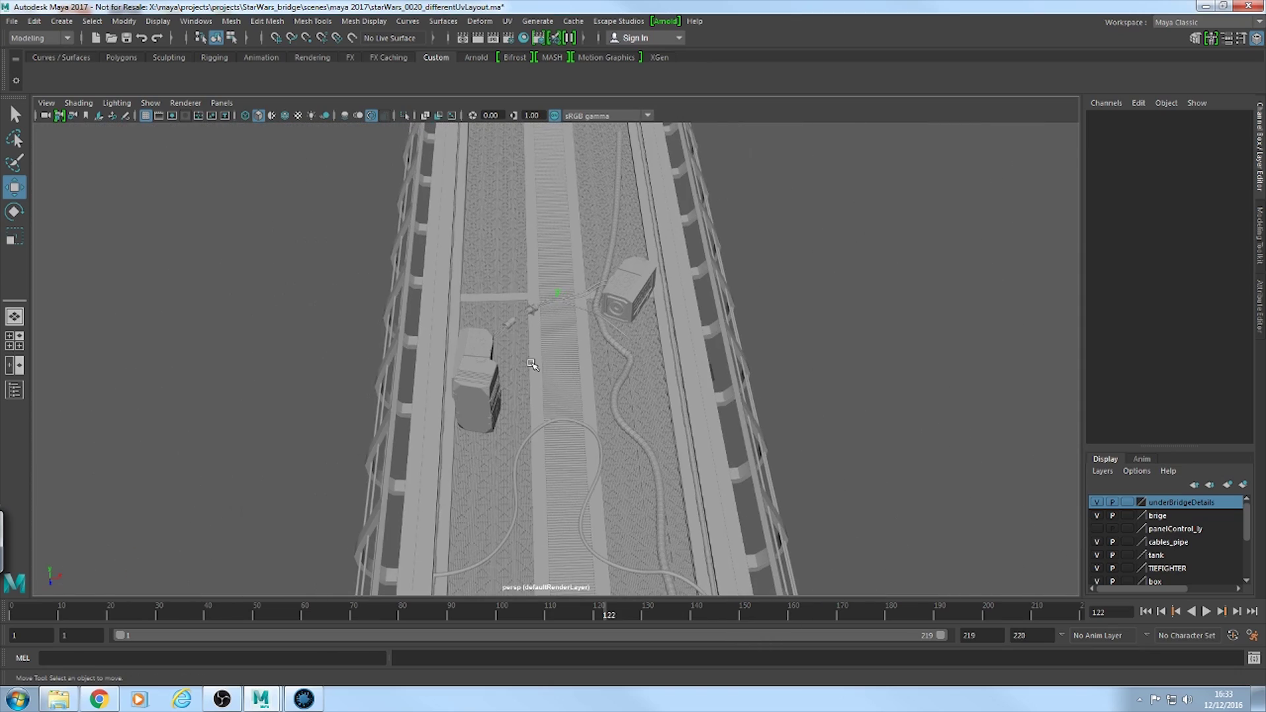
{"action": "left_click_drag", "start_coordinate": [530, 361], "coordinate": [387, 318], "text": "alt"}
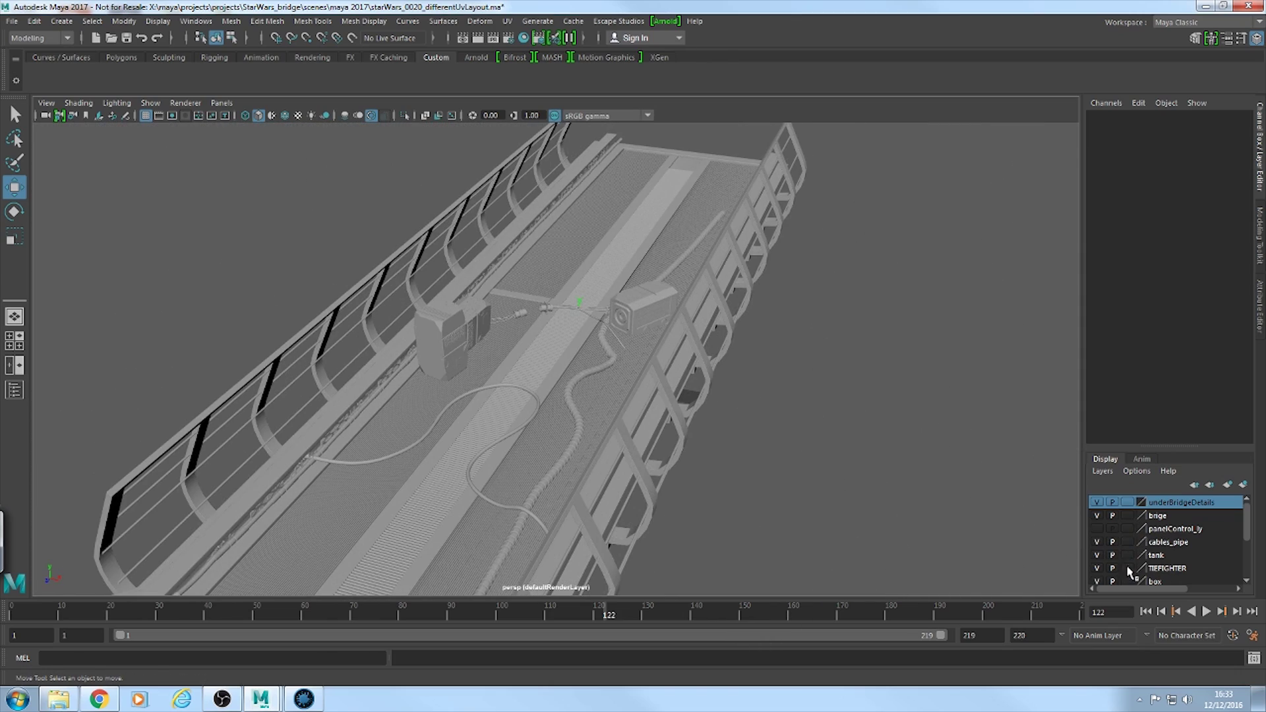
Step: Select all objects in the brige display layer and frame the walkway and platform together
{"action": "right_click", "coordinate": [1165, 517]}
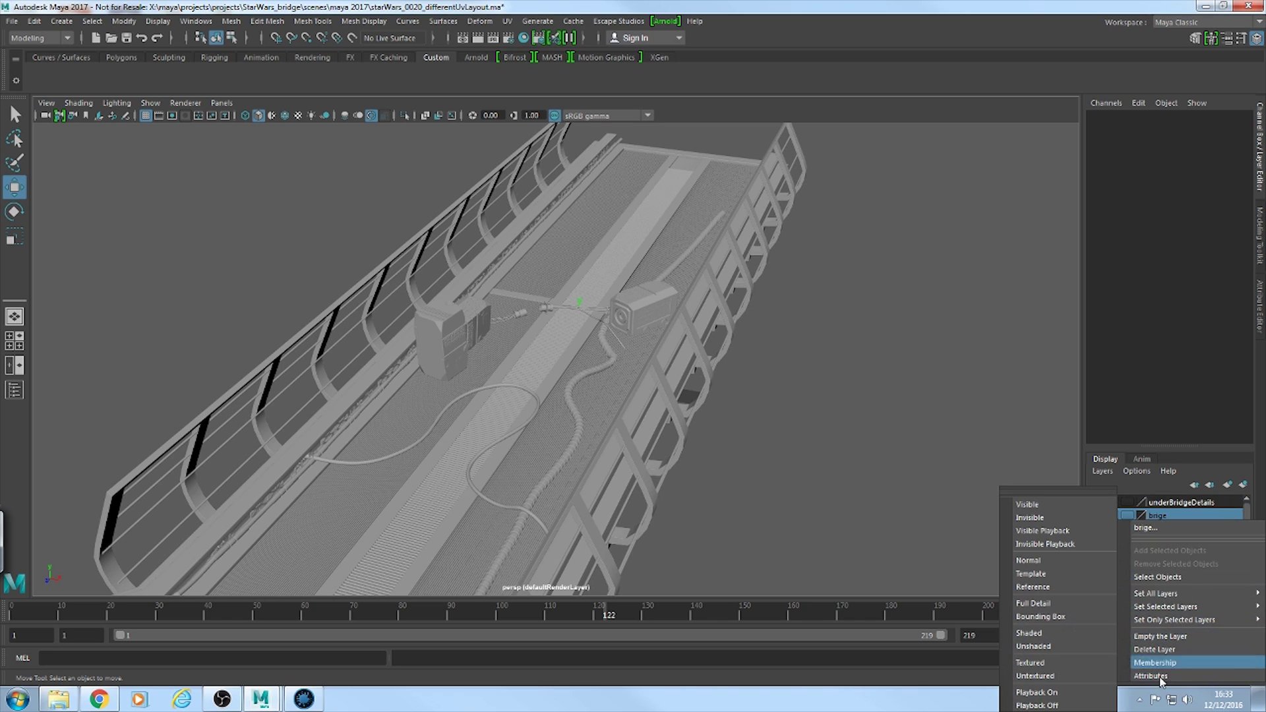
{"action": "left_click", "coordinate": [1195, 581]}
{"action": "middle_click_drag", "start_coordinate": [778, 382], "coordinate": [879, 331], "text": "alt"}
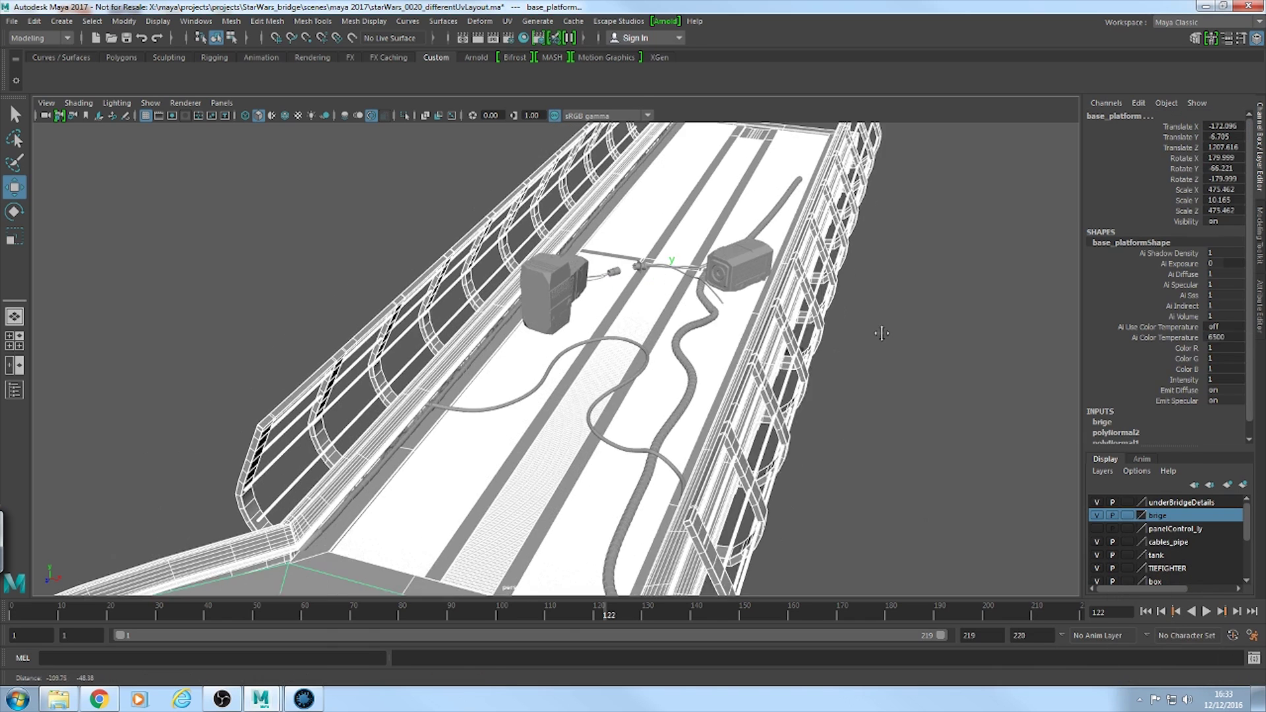
{"action": "right_click_drag", "start_coordinate": [879, 330], "coordinate": [460, 341], "text": "alt"}
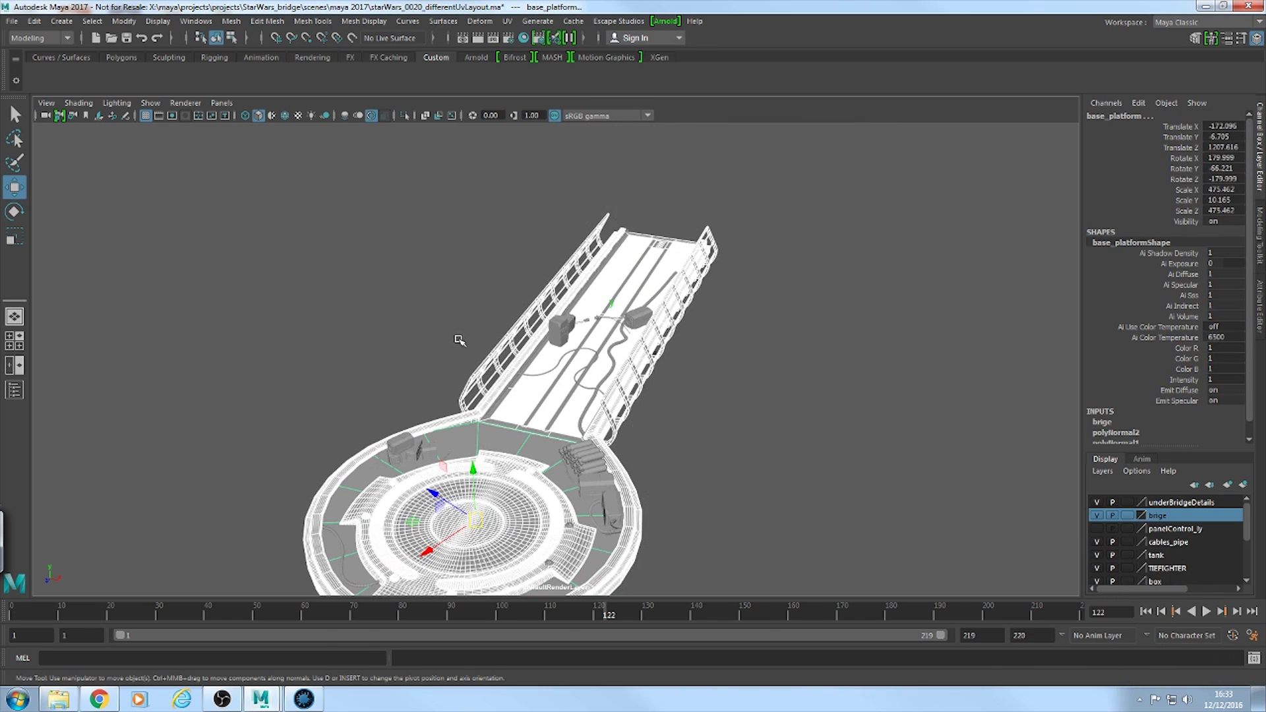
Step: Open the UV Editor for the selected bridge objects and bring the full row of UV tiles into view
{"action": "left_click", "coordinate": [508, 21]}
{"action": "left_click", "coordinate": [534, 55]}
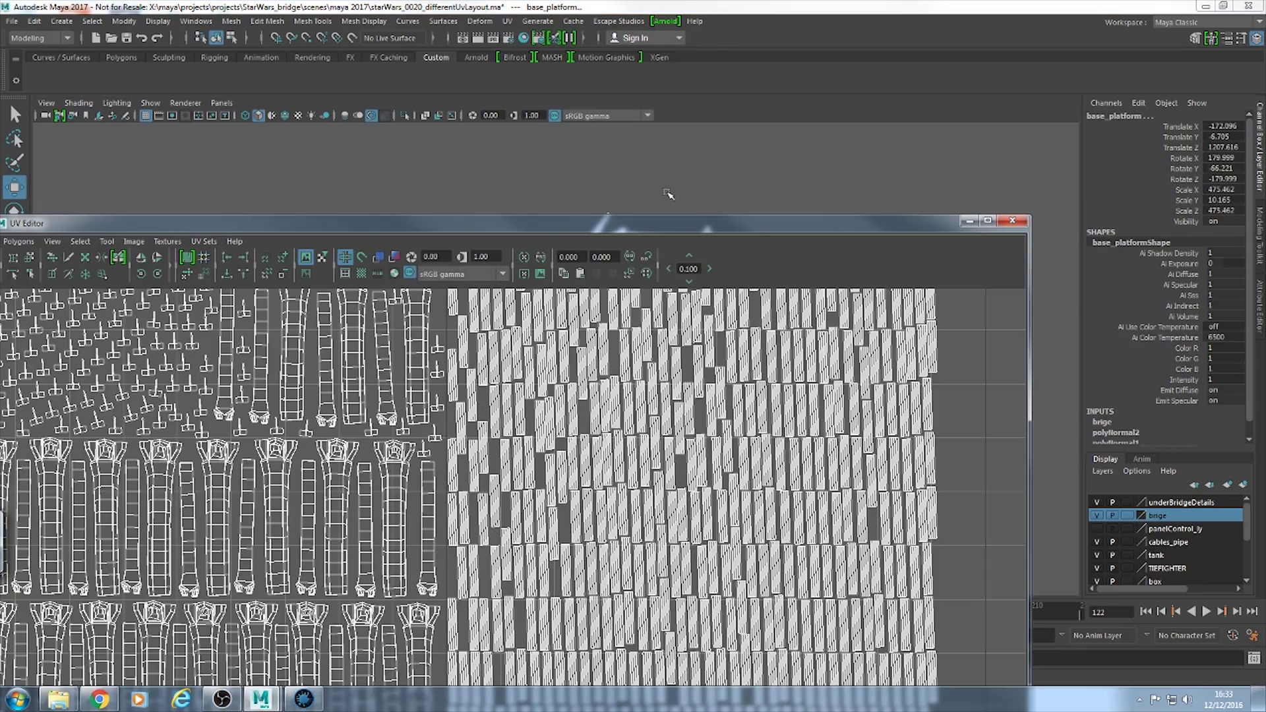
{"action": "left_click_drag", "start_coordinate": [758, 231], "coordinate": [936, 86]}
{"action": "scroll", "coordinate": [785, 396], "scroll_direction": "down", "scroll_amount": 5}
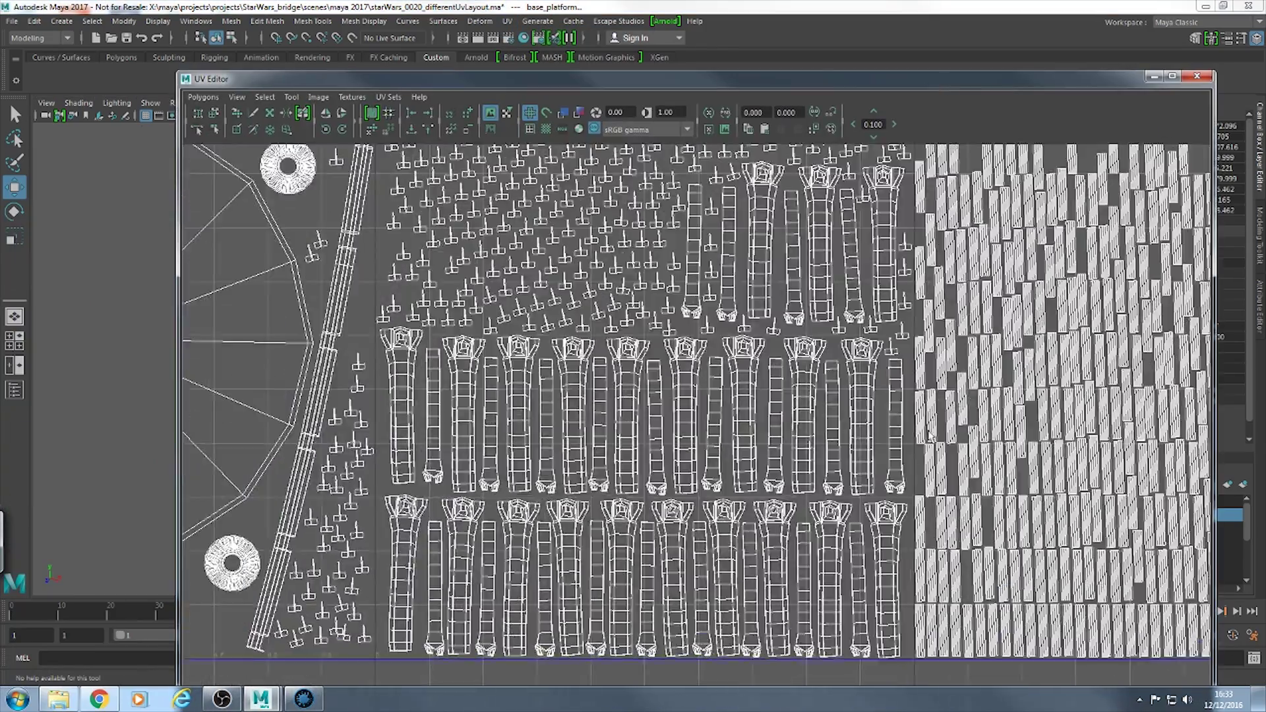
{"action": "scroll", "coordinate": [783, 399], "scroll_direction": "down", "scroll_amount": 6}
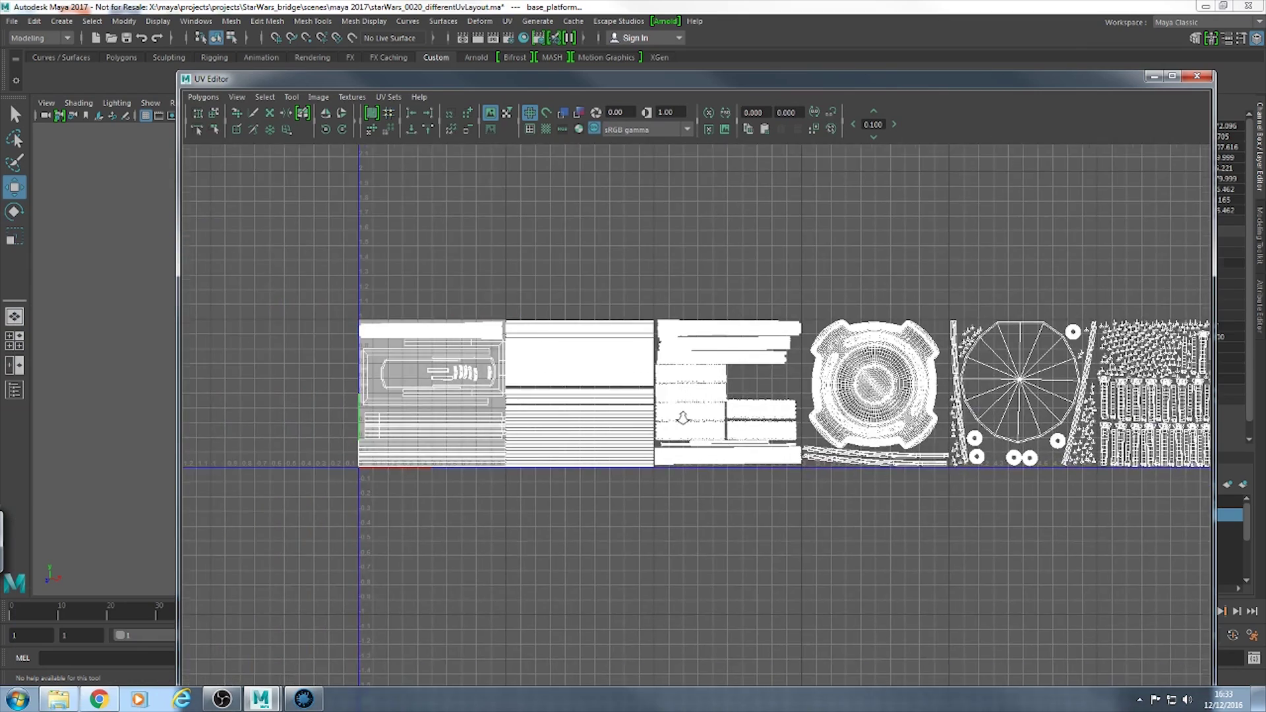
{"action": "middle_click_drag", "start_coordinate": [476, 424], "coordinate": [414, 422], "text": "alt"}
{"action": "scroll", "coordinate": [597, 414], "scroll_direction": "up", "scroll_amount": 1}
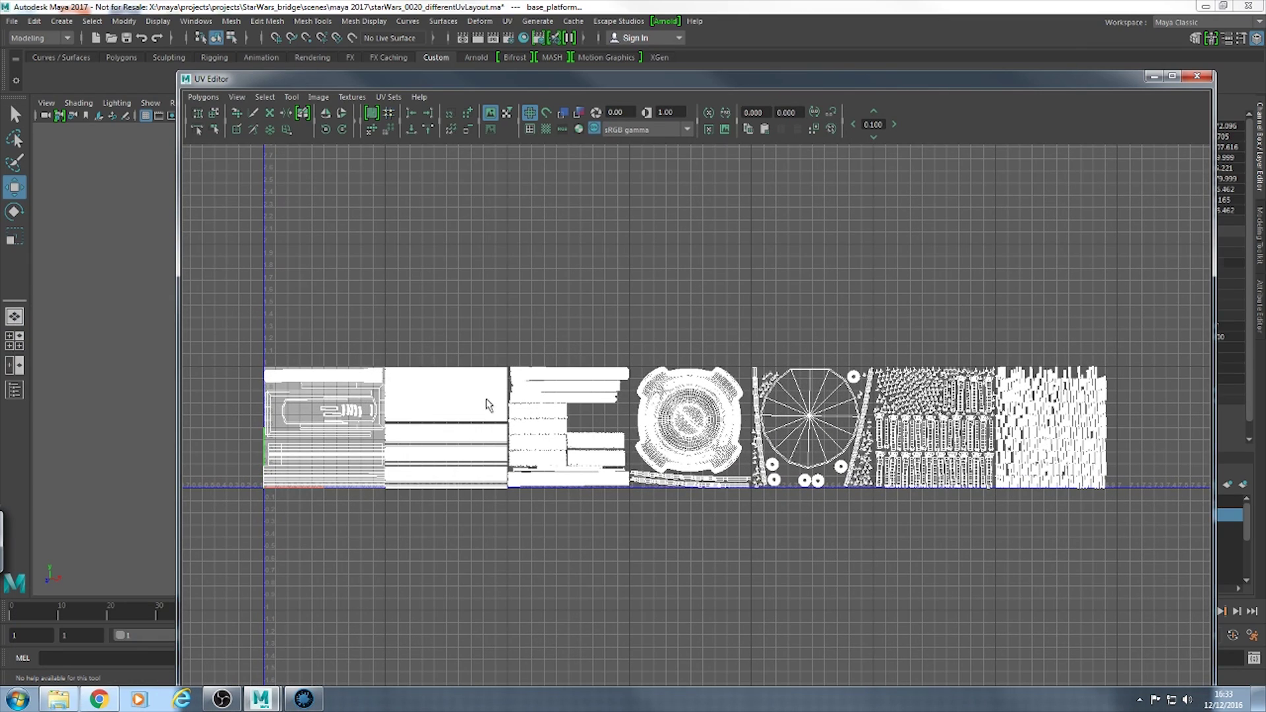
Step: Examine the bridge UV tiles holding the railing supports, the small repeated pieces and the dense narrow strips
{"action": "middle_click_drag", "start_coordinate": [366, 394], "coordinate": [490, 296], "text": "alt"}
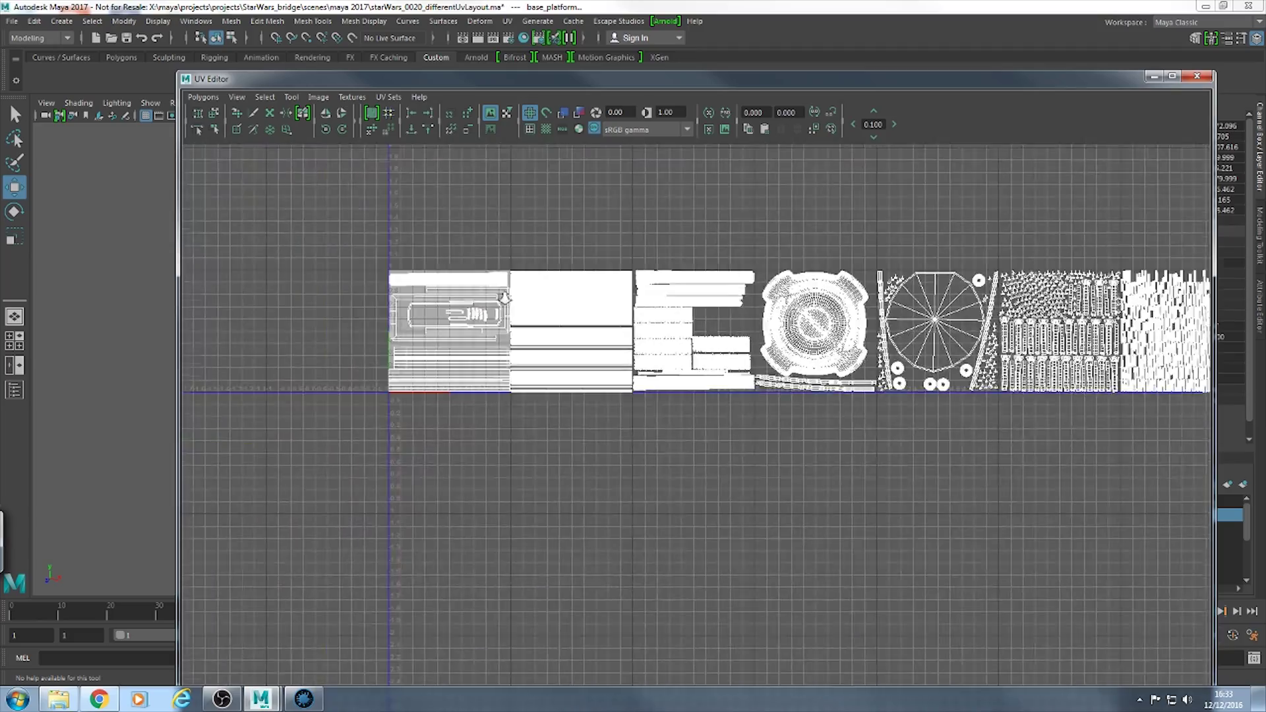
{"action": "right_click_drag", "start_coordinate": [490, 295], "coordinate": [818, 423], "text": "alt"}
{"action": "middle_click_drag", "start_coordinate": [1204, 264], "coordinate": [654, 371], "text": "alt"}
{"action": "right_click_drag", "start_coordinate": [654, 371], "coordinate": [880, 158], "text": "alt"}
{"action": "middle_click_drag", "start_coordinate": [879, 158], "coordinate": [737, 333], "text": "alt"}
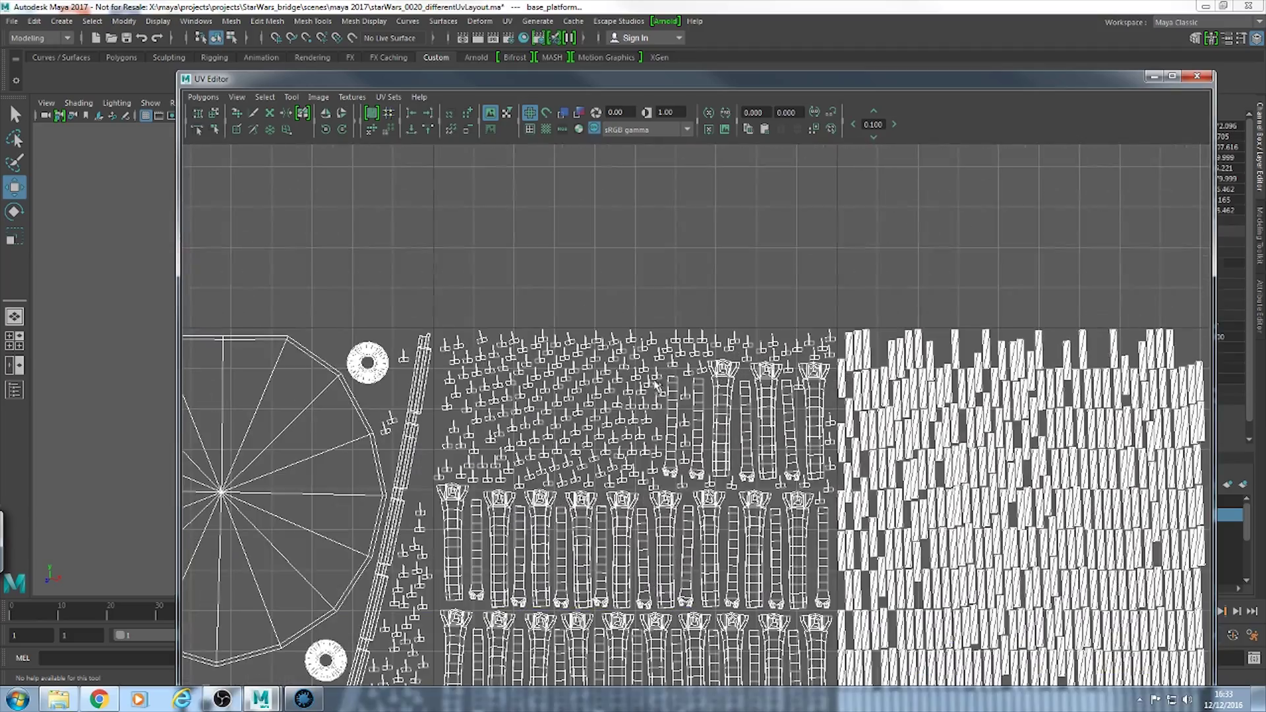
{"action": "middle_click_drag", "start_coordinate": [575, 424], "coordinate": [699, 288], "text": "alt"}
{"action": "right_click_drag", "start_coordinate": [699, 288], "coordinate": [698, 333], "text": "alt"}
{"action": "middle_click_drag", "start_coordinate": [698, 333], "coordinate": [729, 376], "text": "alt"}
{"action": "right_click_drag", "start_coordinate": [729, 376], "coordinate": [427, 279], "text": "alt"}
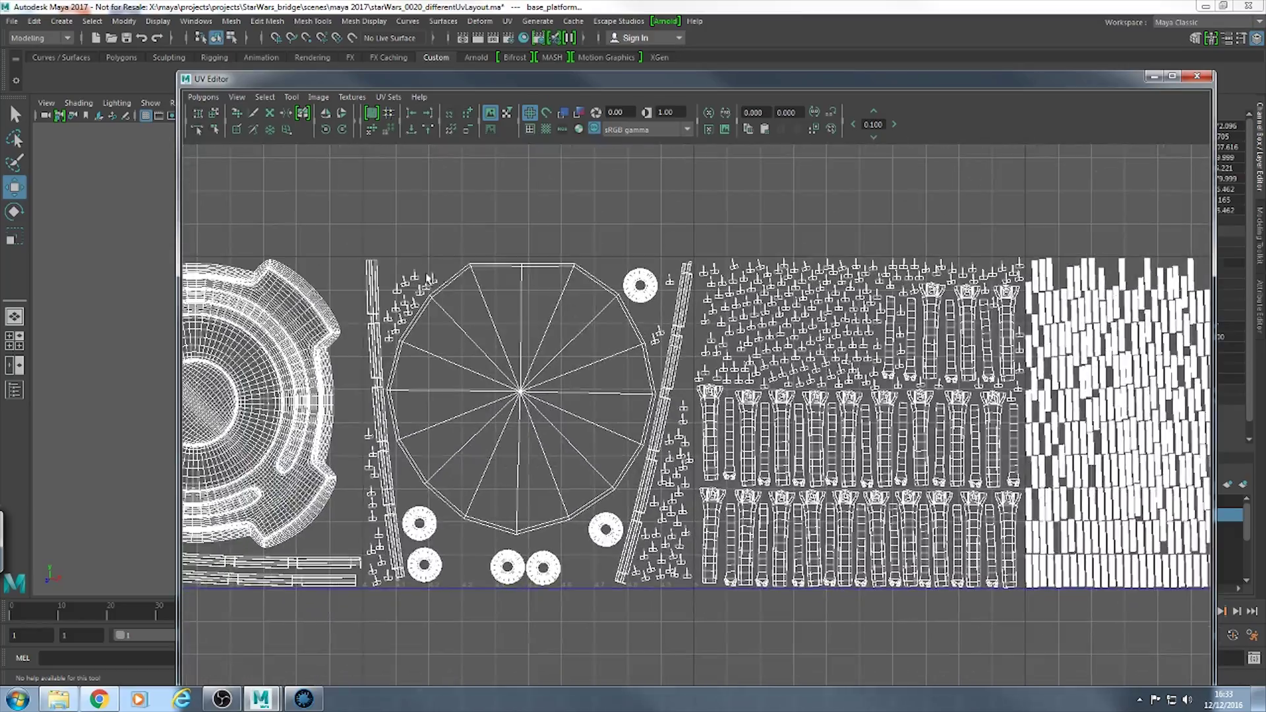
Step: Examine the UV tiles from the circular platform back to the long floor strips and the first tile
{"action": "middle_click_drag", "start_coordinate": [455, 358], "coordinate": [738, 315], "text": "alt"}
{"action": "right_click_drag", "start_coordinate": [738, 315], "coordinate": [428, 324], "text": "alt"}
{"action": "middle_click_drag", "start_coordinate": [319, 327], "coordinate": [611, 317], "text": "alt"}
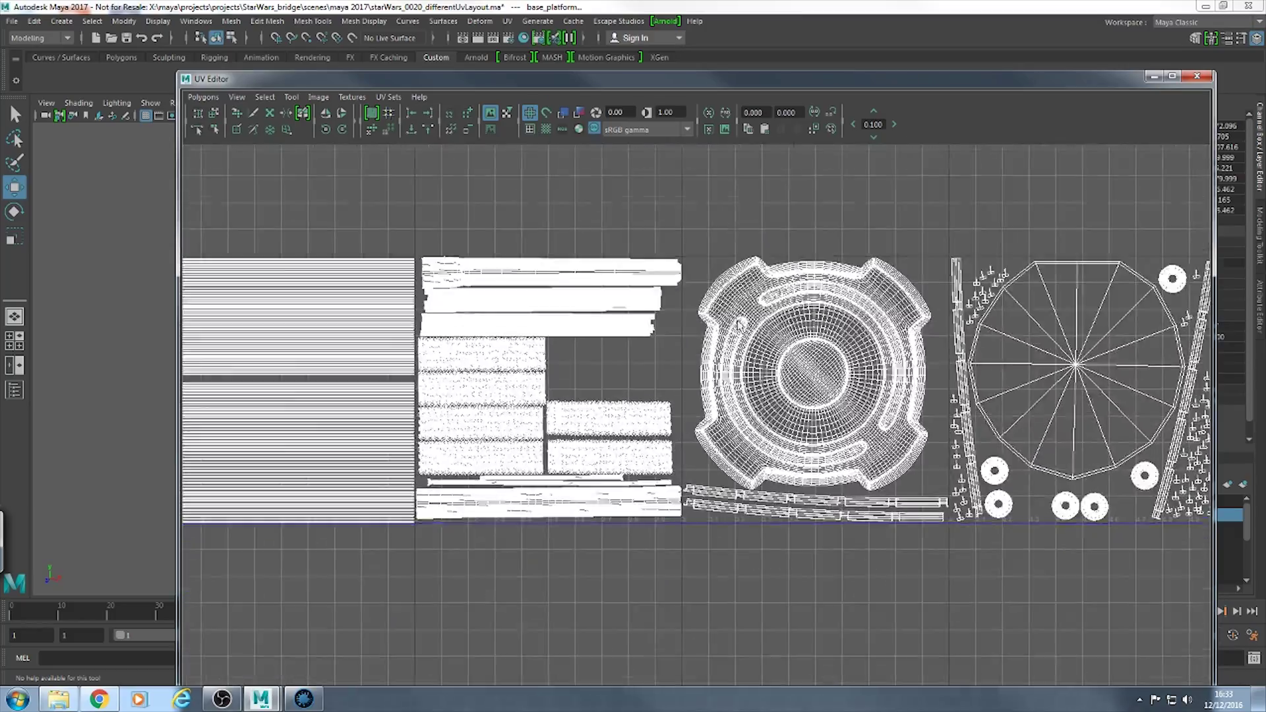
{"action": "right_click_drag", "start_coordinate": [735, 319], "coordinate": [434, 347], "text": "alt"}
{"action": "right_click_drag", "start_coordinate": [551, 383], "coordinate": [711, 508], "text": "alt"}
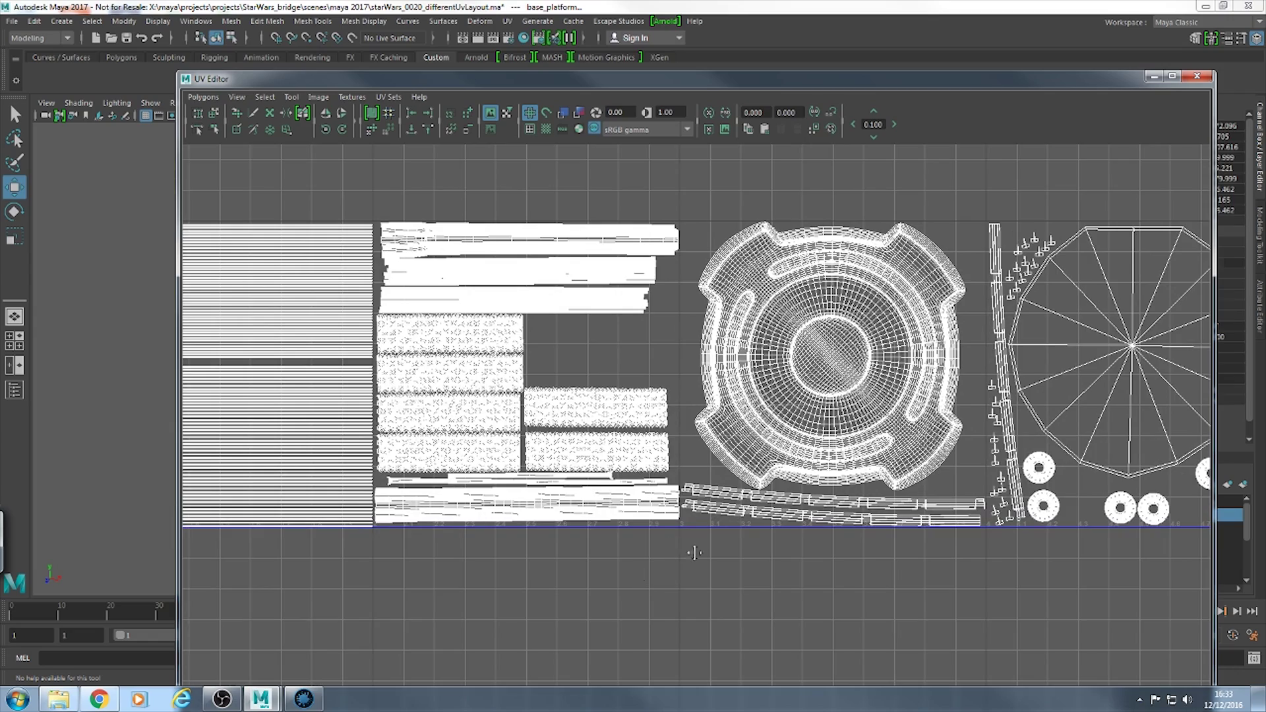
{"action": "middle_click_drag", "start_coordinate": [316, 462], "coordinate": [613, 461], "text": "alt"}
{"action": "right_click_drag", "start_coordinate": [613, 461], "coordinate": [360, 376], "text": "alt"}
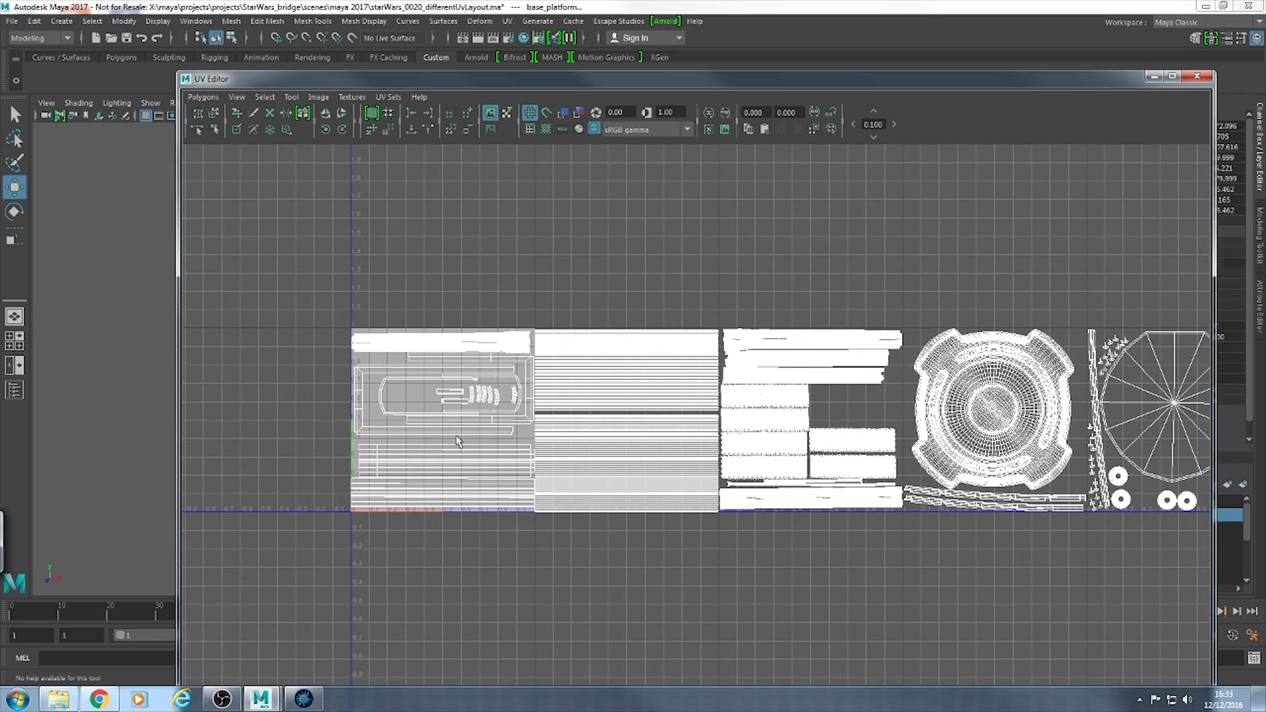
{"action": "middle_click_drag", "start_coordinate": [467, 334], "coordinate": [613, 257], "text": "alt"}
{"action": "right_click_drag", "start_coordinate": [593, 254], "coordinate": [726, 266], "text": "alt"}
{"action": "middle_click_drag", "start_coordinate": [791, 206], "coordinate": [579, 302], "text": "alt"}
{"action": "middle_click_drag", "start_coordinate": [731, 249], "coordinate": [496, 250], "text": "alt"}
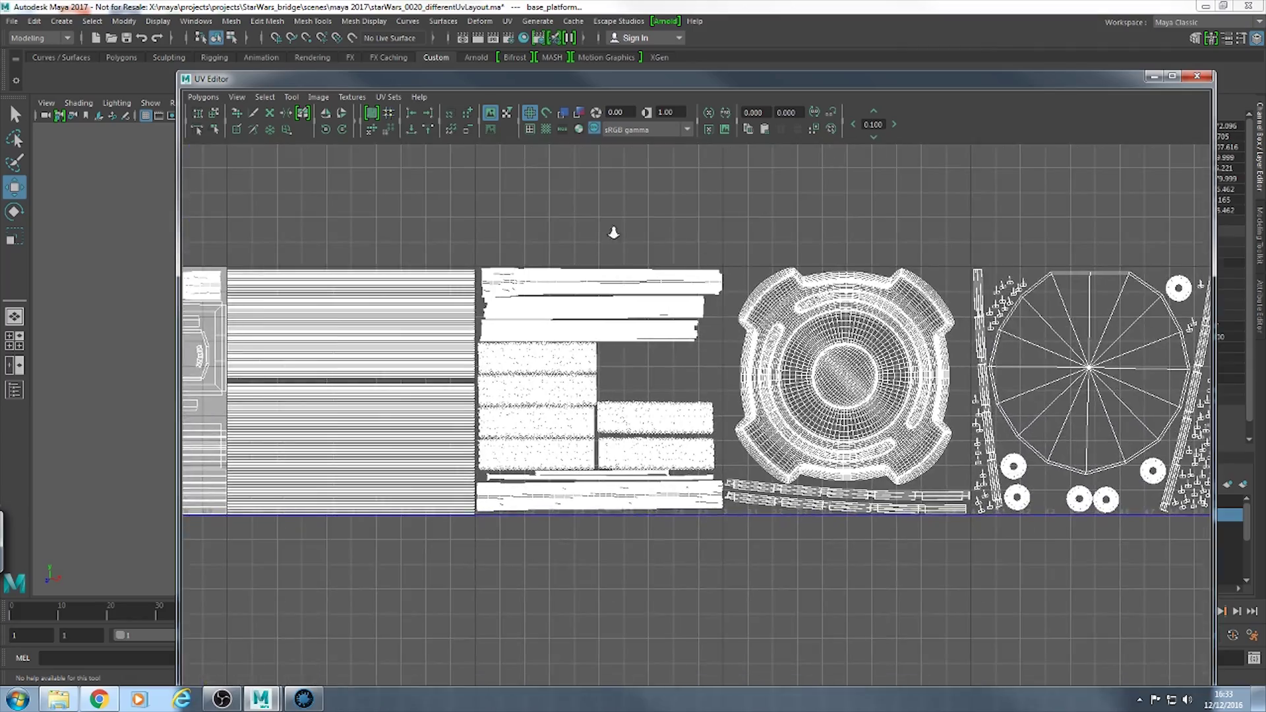
Step: Review the UV layout across the tiles from the circular platform to the last tile of narrow strips
{"action": "right_click_drag", "start_coordinate": [613, 232], "coordinate": [453, 271], "text": "alt"}
{"action": "middle_click_drag", "start_coordinate": [427, 279], "coordinate": [320, 287], "text": "alt"}
{"action": "right_click_drag", "start_coordinate": [639, 289], "coordinate": [811, 295], "text": "alt"}
{"action": "middle_click_drag", "start_coordinate": [811, 292], "coordinate": [587, 228], "text": "alt"}
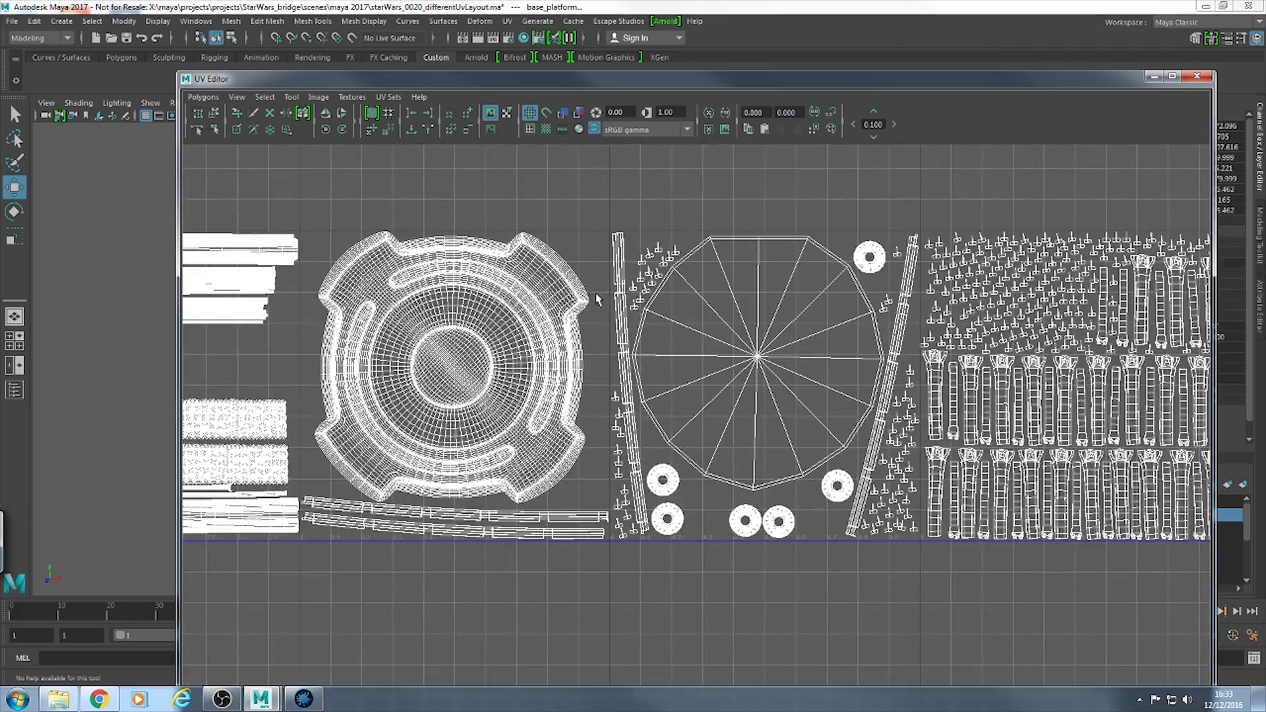
{"action": "middle_click_drag", "start_coordinate": [595, 294], "coordinate": [776, 305], "text": "alt"}
{"action": "right_click_drag", "start_coordinate": [776, 305], "coordinate": [595, 266], "text": "alt"}
{"action": "middle_click_drag", "start_coordinate": [687, 360], "coordinate": [522, 304], "text": "alt"}
{"action": "right_click_drag", "start_coordinate": [798, 254], "coordinate": [878, 244], "text": "alt"}
{"action": "middle_click_drag", "start_coordinate": [878, 244], "coordinate": [674, 319], "text": "alt"}
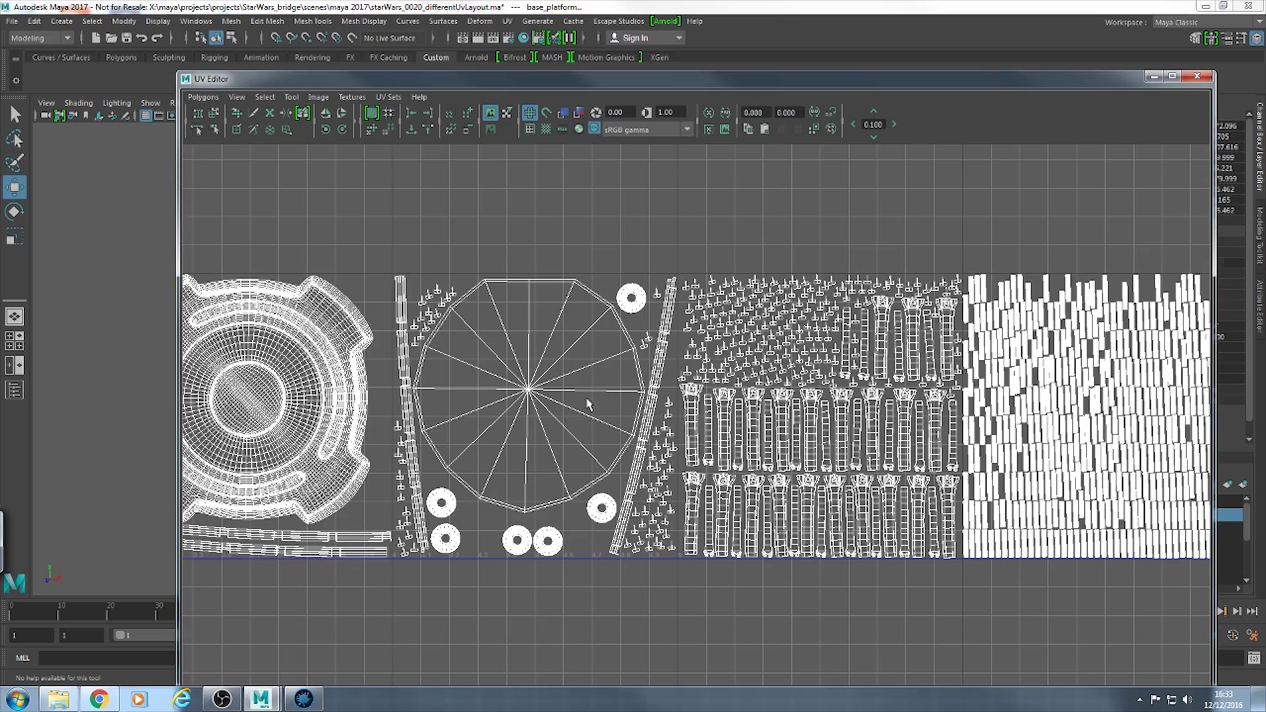
{"action": "middle_click_drag", "start_coordinate": [674, 423], "coordinate": [424, 418], "text": "alt"}
{"action": "right_click_drag", "start_coordinate": [887, 396], "coordinate": [691, 372], "text": "alt"}
{"action": "middle_click_drag", "start_coordinate": [640, 311], "coordinate": [698, 212], "text": "alt"}
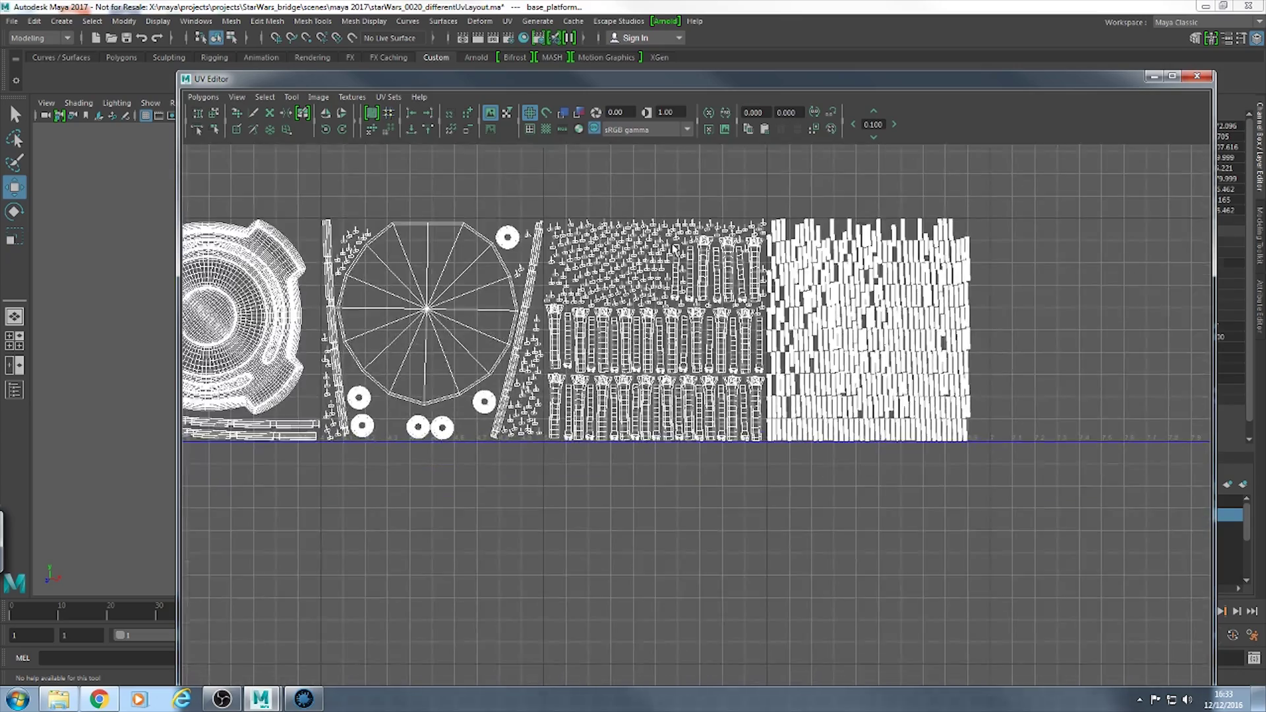
{"action": "right_click_drag", "start_coordinate": [698, 212], "coordinate": [917, 186], "text": "alt"}
{"action": "middle_click_drag", "start_coordinate": [587, 334], "coordinate": [685, 423], "text": "alt"}
{"action": "right_click_drag", "start_coordinate": [684, 423], "coordinate": [459, 355], "text": "alt"}
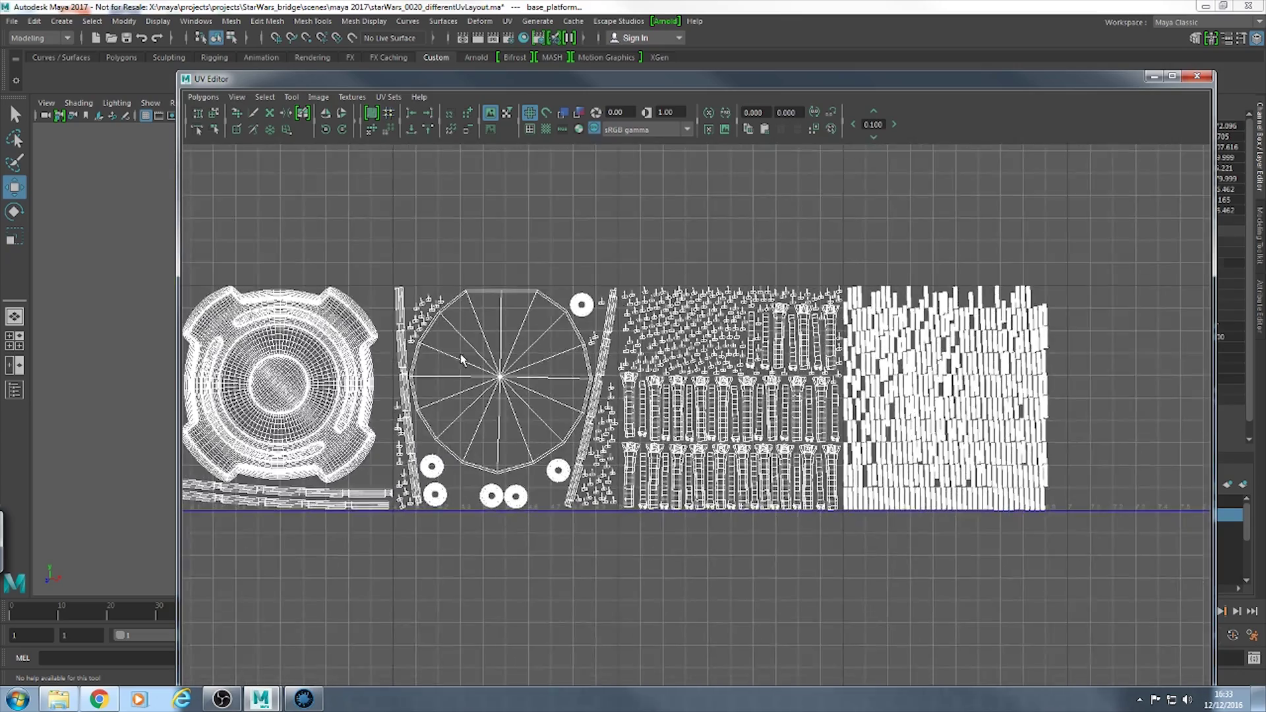
Step: Review the full row of bridge UV tiles, from the last tile of narrow strips back to the first tile
{"action": "middle_click_drag", "start_coordinate": [459, 355], "coordinate": [781, 322], "text": "alt"}
{"action": "right_click_drag", "start_coordinate": [781, 322], "coordinate": [434, 330], "text": "alt"}
{"action": "middle_click_drag", "start_coordinate": [434, 334], "coordinate": [336, 339], "text": "alt"}
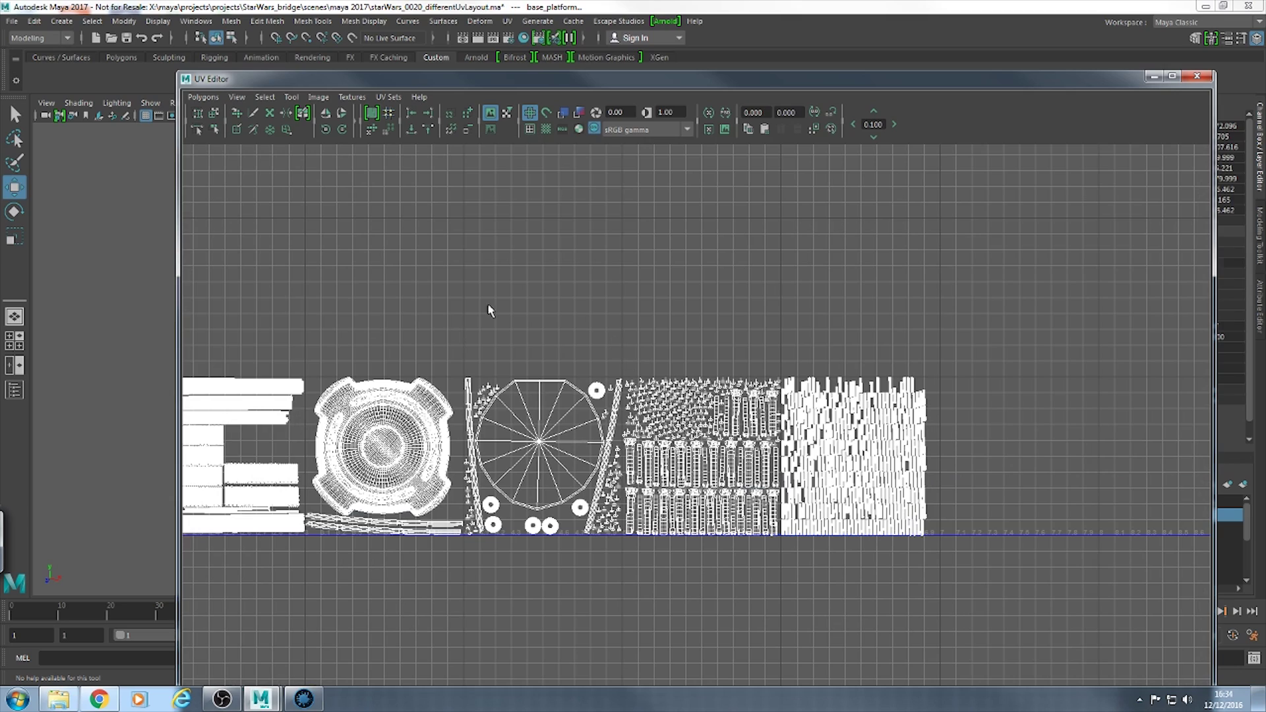
{"action": "middle_click_drag", "start_coordinate": [533, 430], "coordinate": [735, 248], "text": "alt"}
{"action": "right_click_drag", "start_coordinate": [735, 249], "coordinate": [294, 255], "text": "alt"}
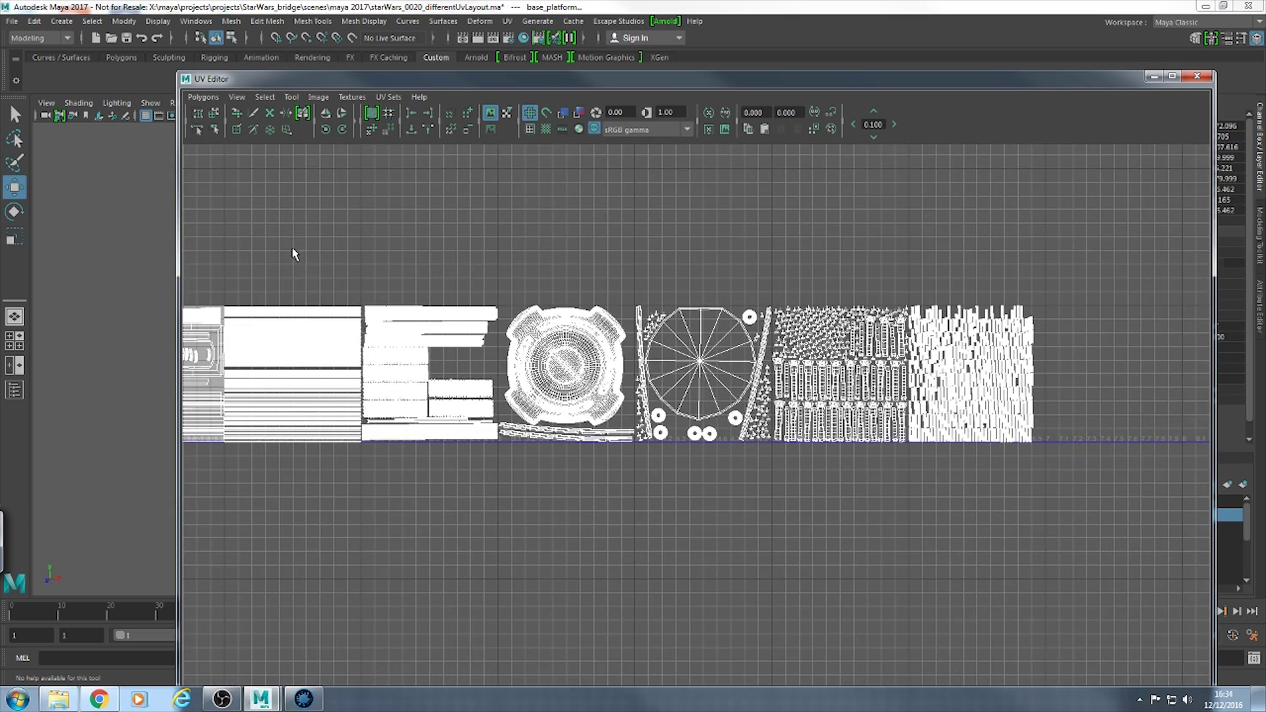
{"action": "middle_click_drag", "start_coordinate": [295, 255], "coordinate": [625, 312], "text": "alt"}
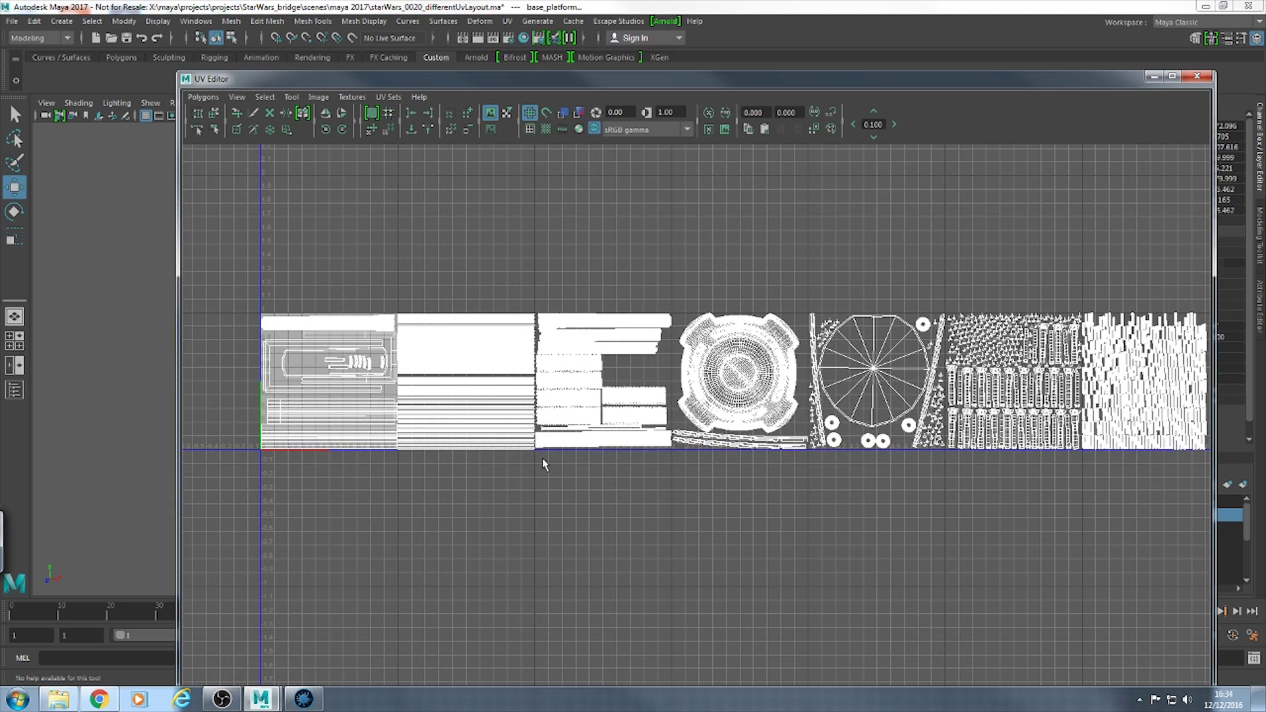
{"action": "right_click_drag", "start_coordinate": [491, 530], "coordinate": [666, 693], "text": "alt"}
{"action": "middle_click_drag", "start_coordinate": [219, 557], "coordinate": [217, 565], "text": "alt"}
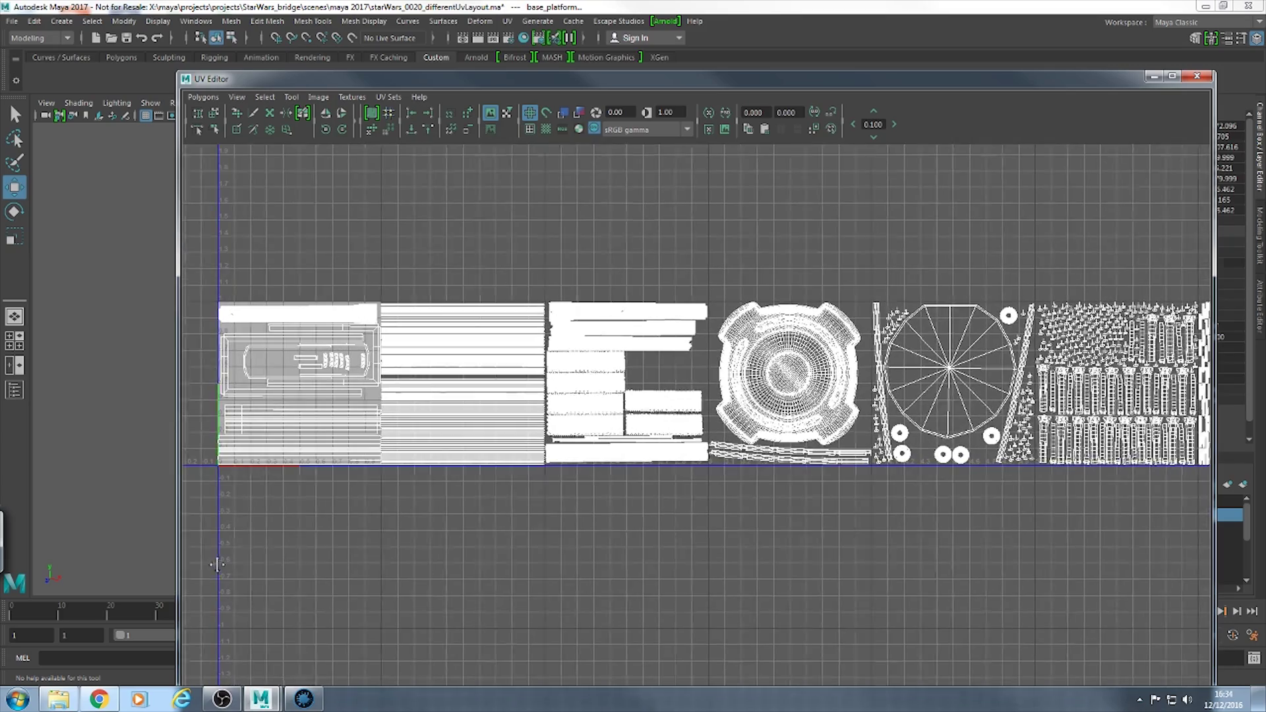
{"action": "right_click_drag", "start_coordinate": [217, 564], "coordinate": [866, 506], "text": "alt"}
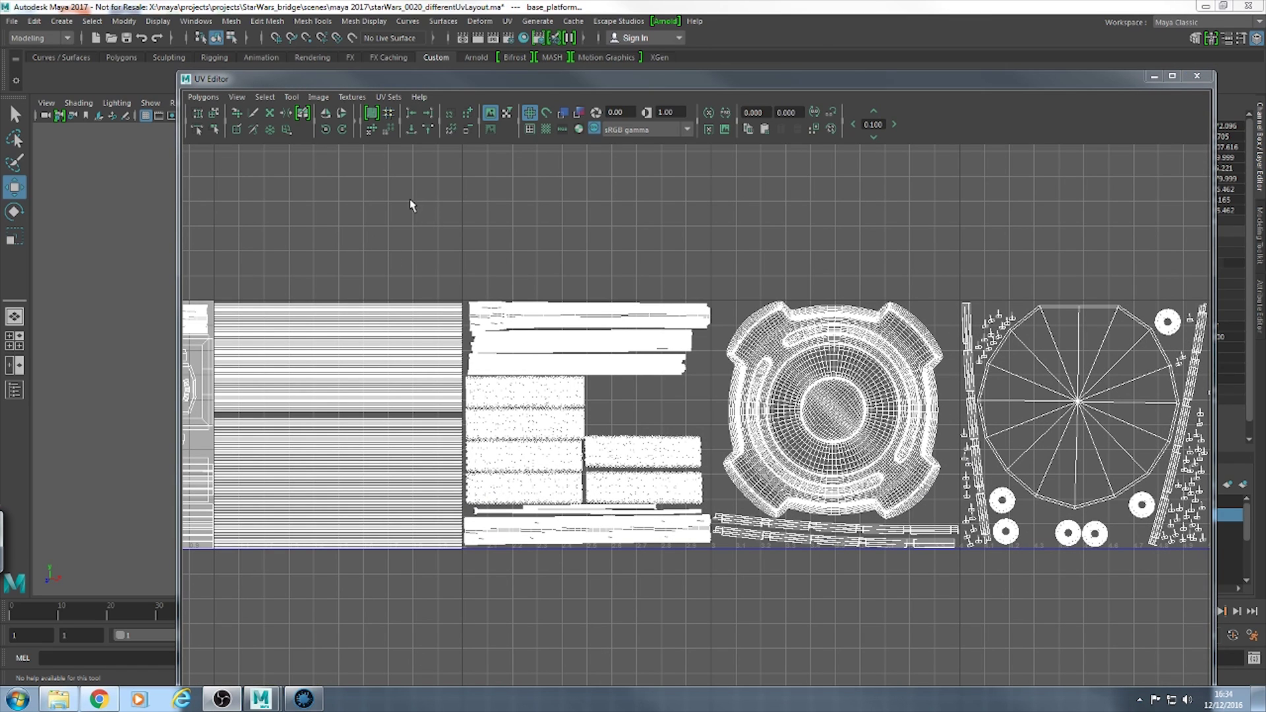
Step: Open the Layout UVs options for review and close them without applying a layout
{"action": "left_click", "coordinate": [320, 99]}
{"action": "mouse_move", "coordinate": [248, 100]}
{"action": "mouse_move", "coordinate": [203, 97]}
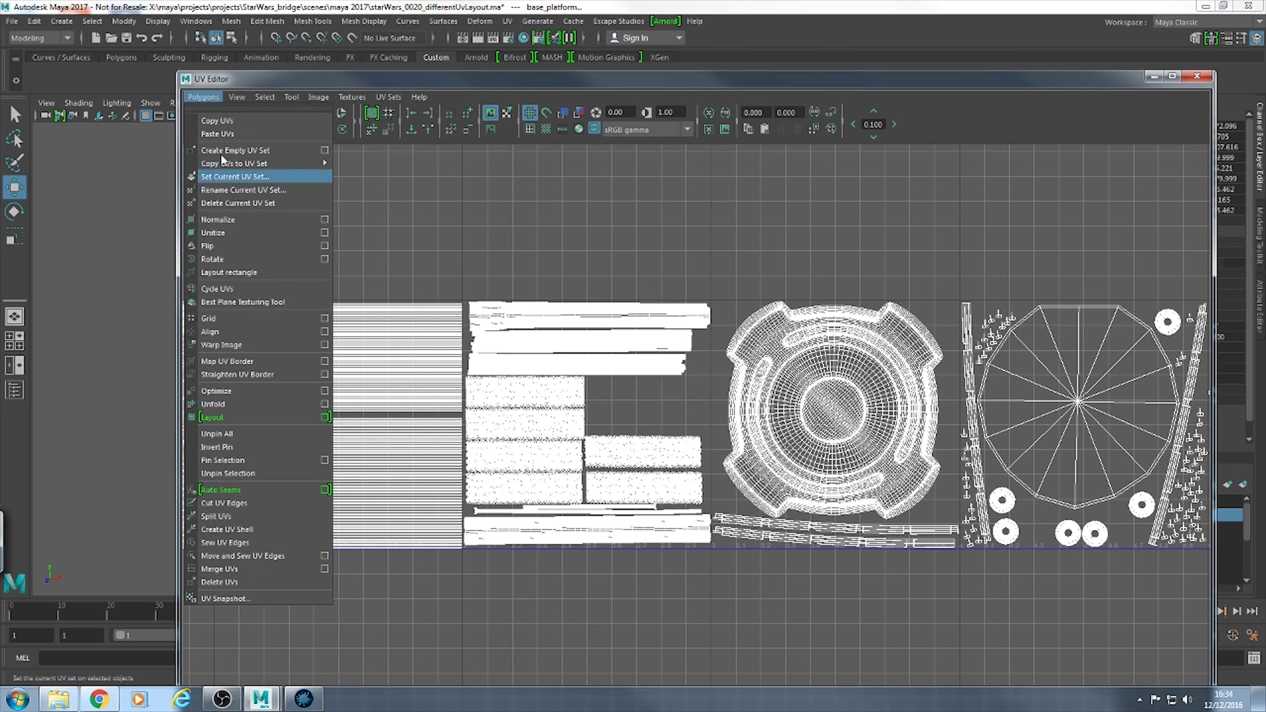
{"action": "left_click", "coordinate": [325, 418]}
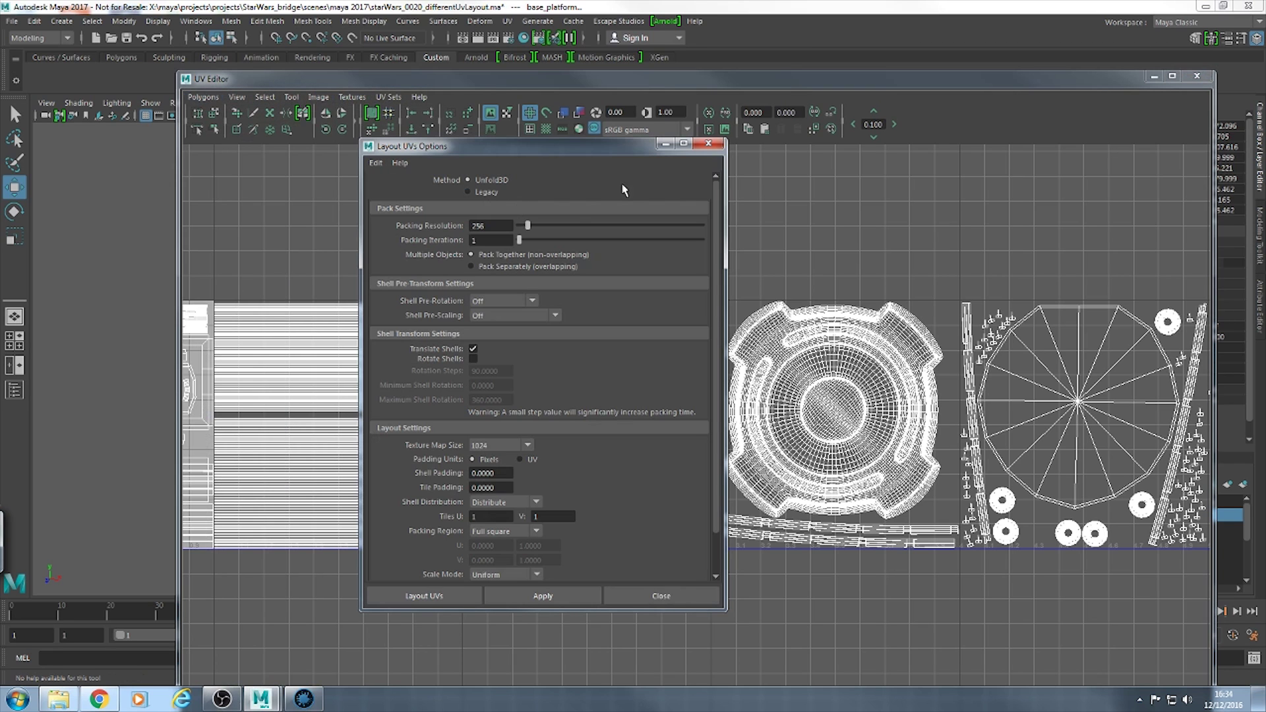
{"action": "left_click", "coordinate": [717, 146]}
Step: Switch to UV shell selection and select one railing support shell in the middle row of its tile
{"action": "middle_click_drag", "start_coordinate": [1046, 221], "coordinate": [832, 158], "text": "alt"}
{"action": "right_click_drag", "start_coordinate": [832, 158], "coordinate": [911, 300], "text": "alt"}
{"action": "middle_click_drag", "start_coordinate": [911, 300], "coordinate": [387, 393], "text": "alt"}
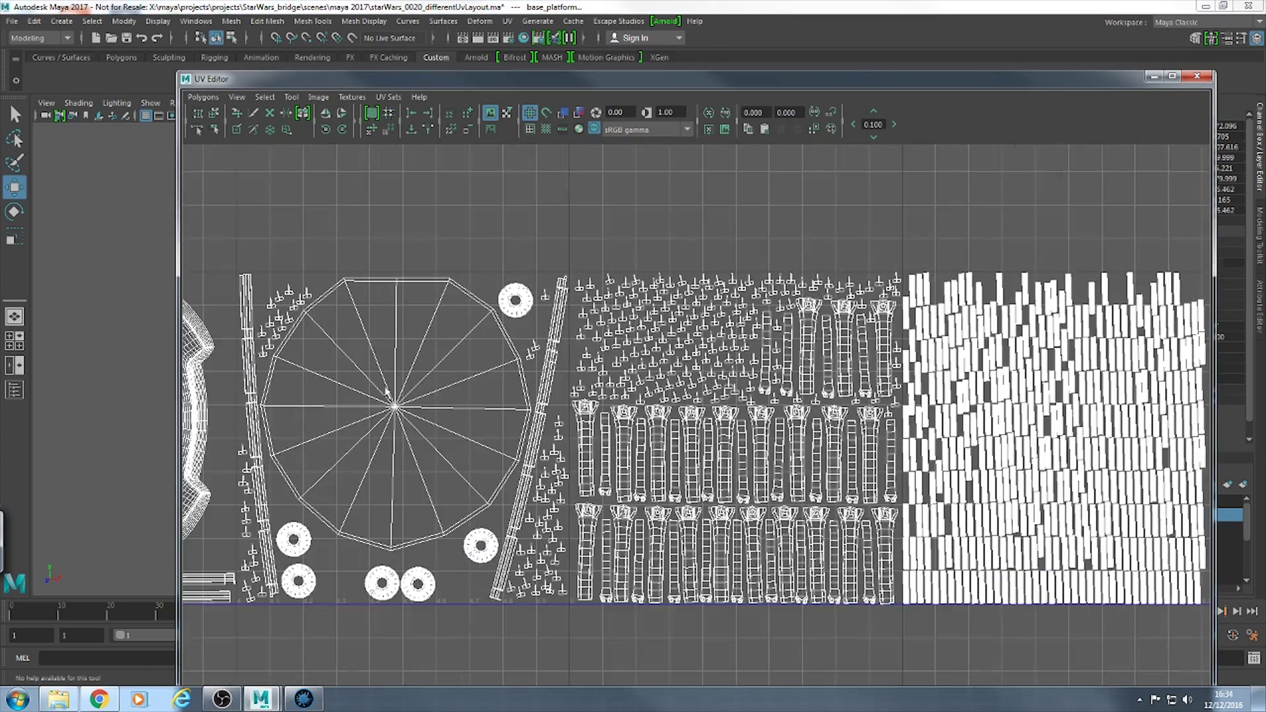
{"action": "middle_click_drag", "start_coordinate": [892, 425], "coordinate": [895, 315], "text": "alt"}
{"action": "right_click_drag", "start_coordinate": [896, 316], "coordinate": [1049, 316], "text": "alt"}
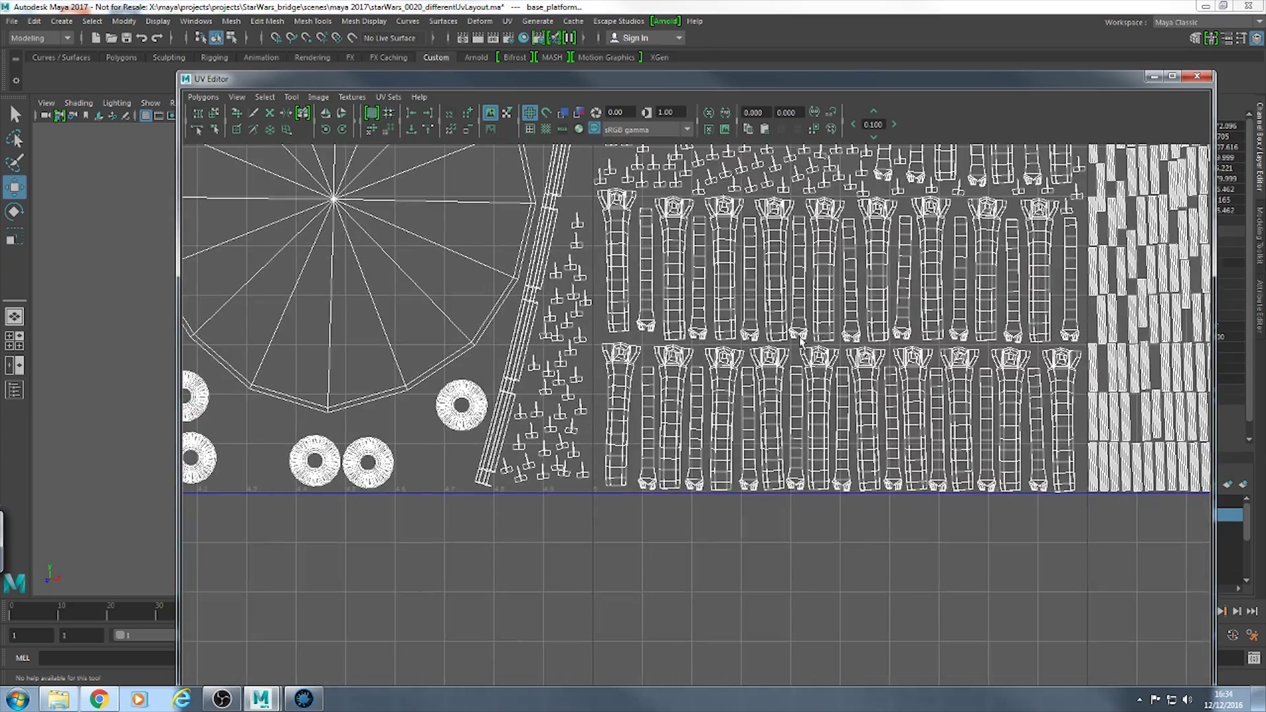
{"action": "middle_click_drag", "start_coordinate": [800, 340], "coordinate": [676, 444], "text": "alt"}
{"action": "middle_click_drag", "start_coordinate": [709, 308], "coordinate": [724, 285], "text": "alt"}
{"action": "right_click_drag", "start_coordinate": [671, 334], "coordinate": [613, 329]}
{"action": "left_click", "coordinate": [704, 361]}
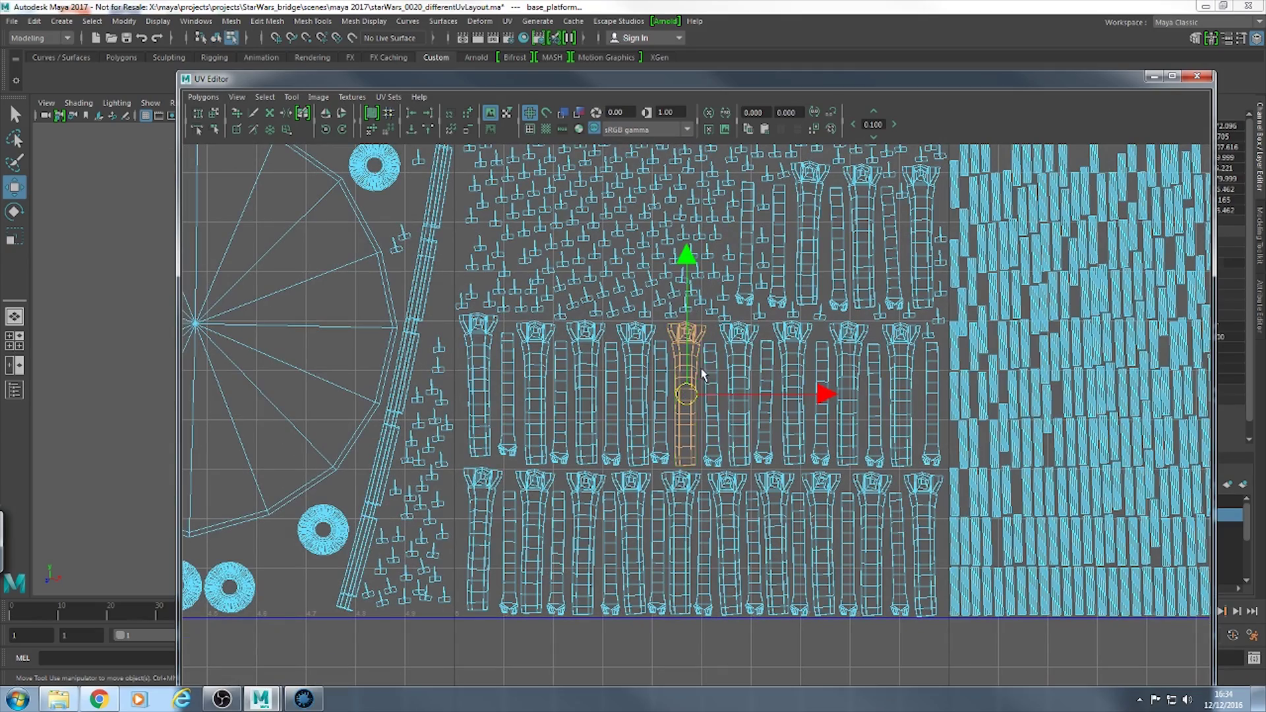
{"action": "key", "text": "ctrl+z"}
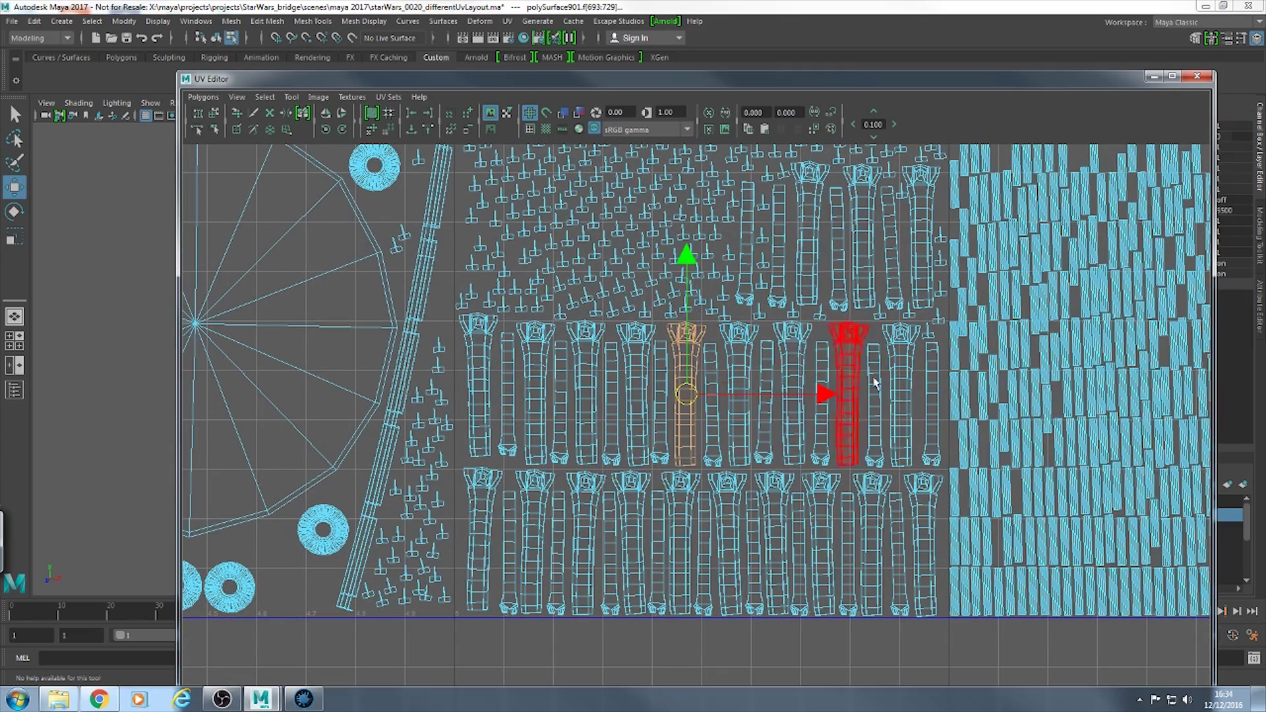
Step: Turn off the texture image display behind the UV tiles
{"action": "right_click_drag", "start_coordinate": [910, 377], "coordinate": [607, 351], "text": "alt"}
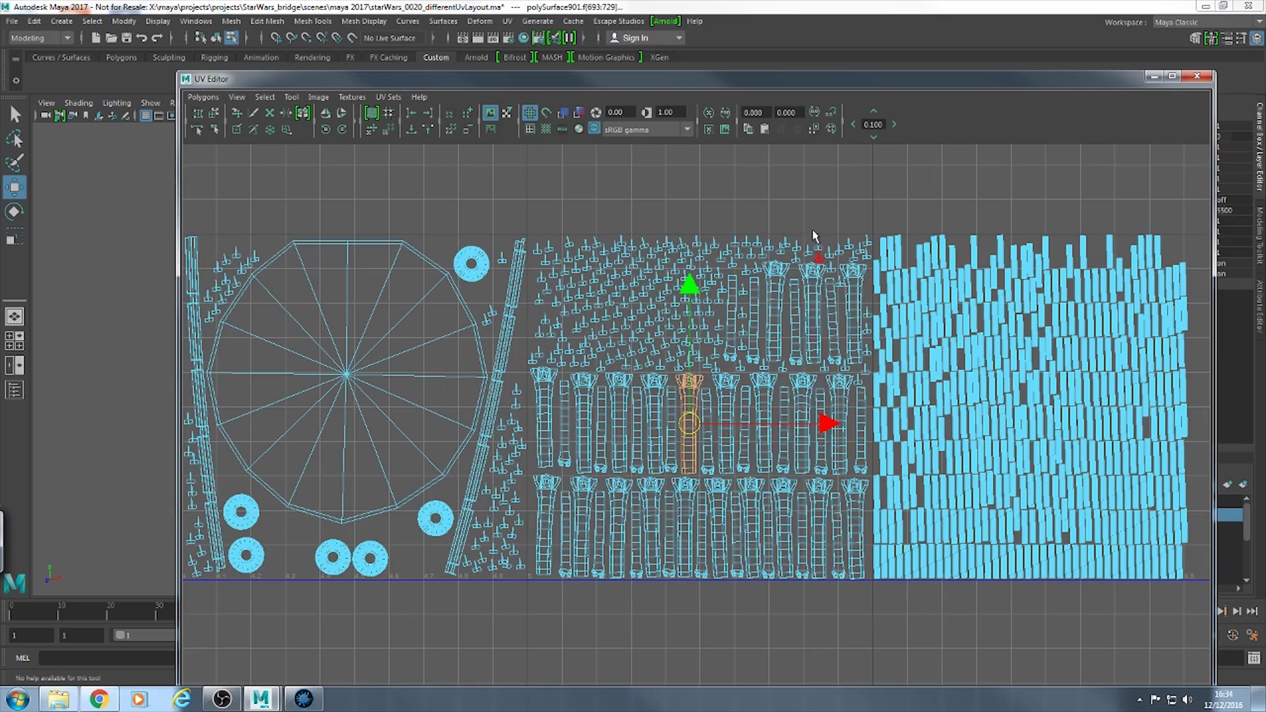
{"action": "key", "text": "a"}
{"action": "middle_click_drag", "start_coordinate": [461, 451], "coordinate": [805, 506], "text": "alt"}
{"action": "right_click_drag", "start_coordinate": [805, 506], "coordinate": [376, 464], "text": "alt"}
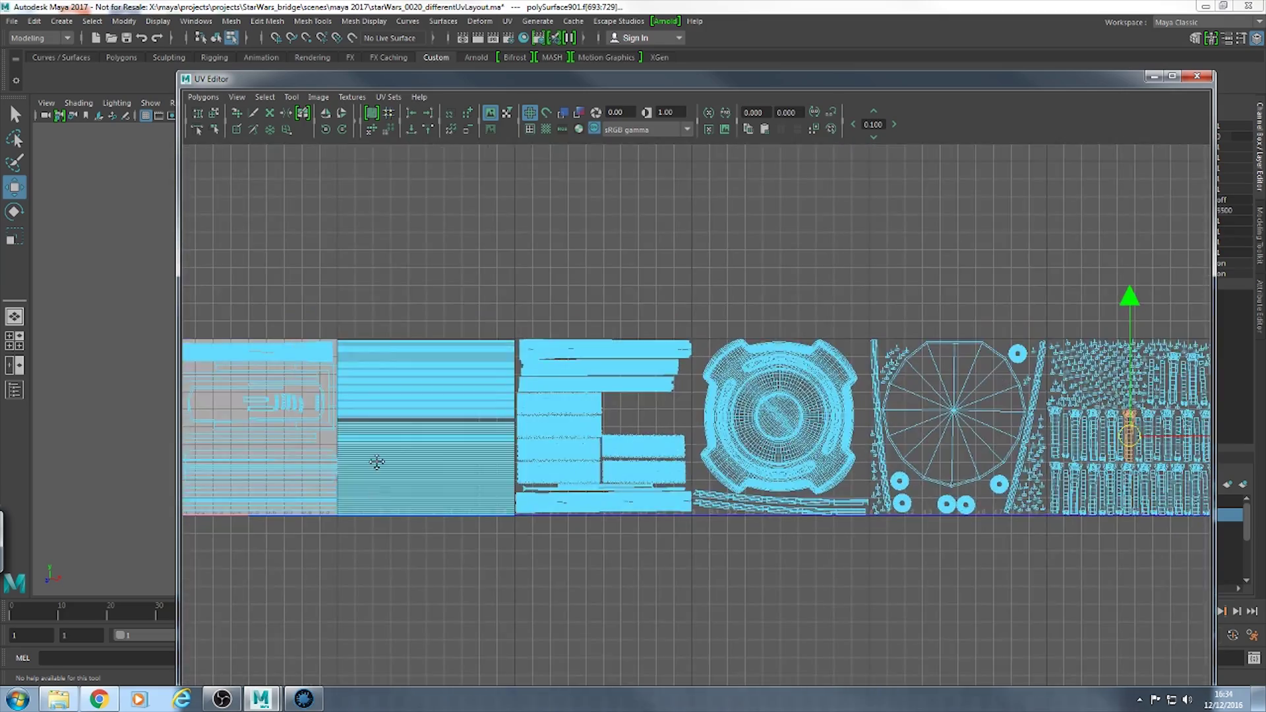
{"action": "middle_click_drag", "start_coordinate": [349, 472], "coordinate": [602, 416], "text": "alt"}
{"action": "right_click_drag", "start_coordinate": [602, 403], "coordinate": [652, 376], "text": "alt"}
{"action": "middle_click_drag", "start_coordinate": [667, 346], "coordinate": [488, 375], "text": "alt"}
{"action": "right_click_drag", "start_coordinate": [671, 331], "coordinate": [437, 314], "text": "alt"}
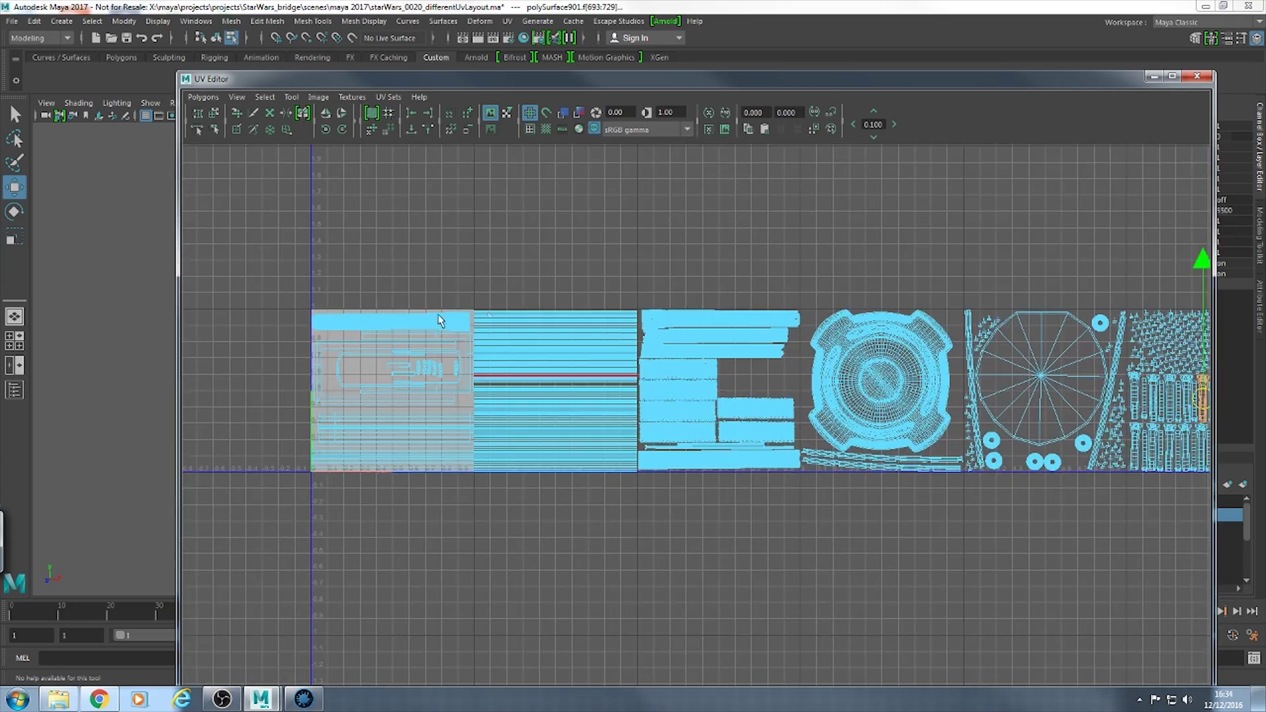
{"action": "middle_click_drag", "start_coordinate": [680, 318], "coordinate": [490, 284], "text": "alt"}
{"action": "left_click", "coordinate": [492, 114]}
{"action": "middle_click_drag", "start_coordinate": [355, 381], "coordinate": [674, 350], "text": "alt"}
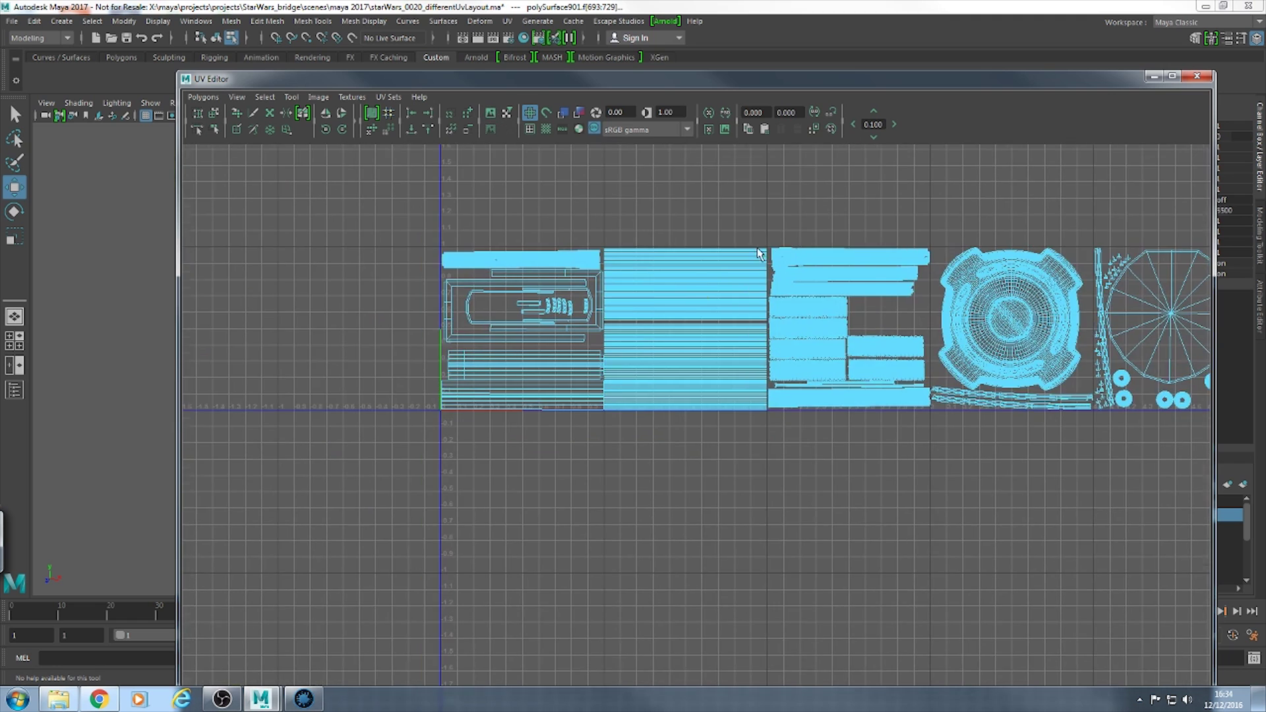
Step: Examine the shells in the first UV tile and the long floor strips in the tile beside it
{"action": "right_click_drag", "start_coordinate": [757, 248], "coordinate": [892, 455], "text": "alt"}
{"action": "middle_click_drag", "start_coordinate": [259, 514], "coordinate": [438, 395], "text": "alt"}
{"action": "right_click_drag", "start_coordinate": [438, 396], "coordinate": [821, 409], "text": "alt"}
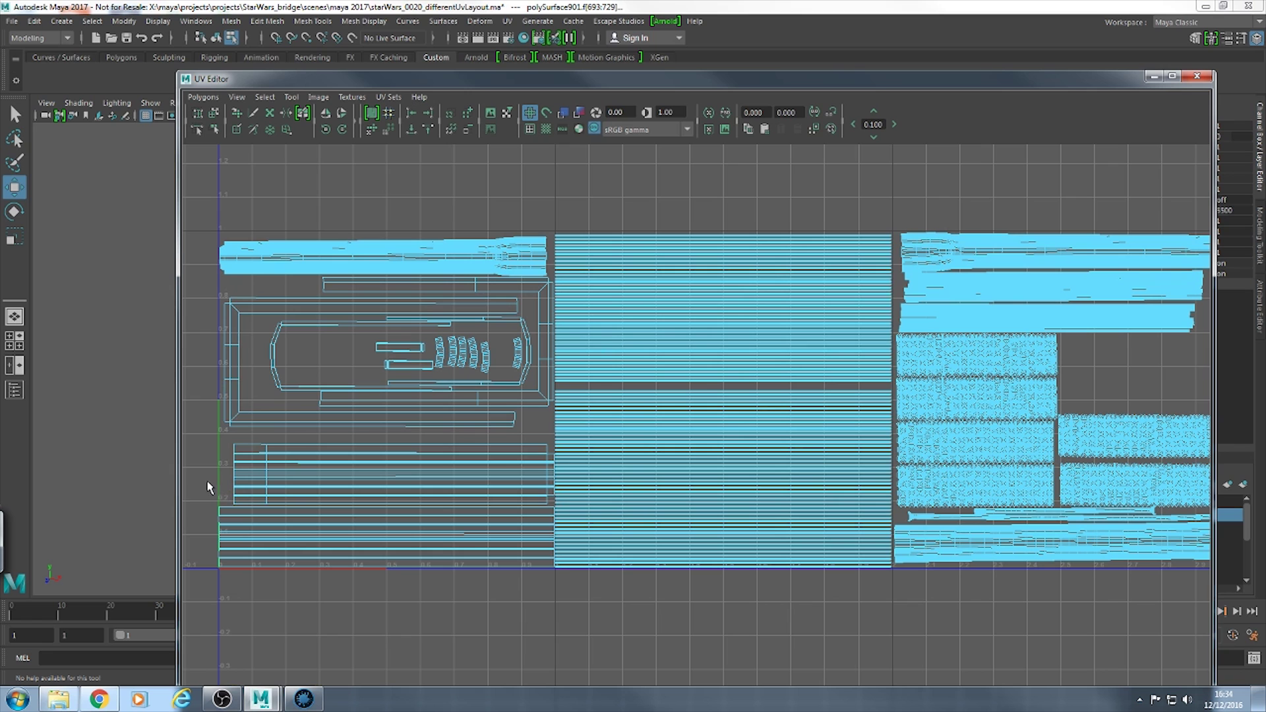
{"action": "middle_click_drag", "start_coordinate": [455, 417], "coordinate": [764, 283], "text": "alt"}
{"action": "right_click_drag", "start_coordinate": [764, 283], "coordinate": [843, 347], "text": "alt"}
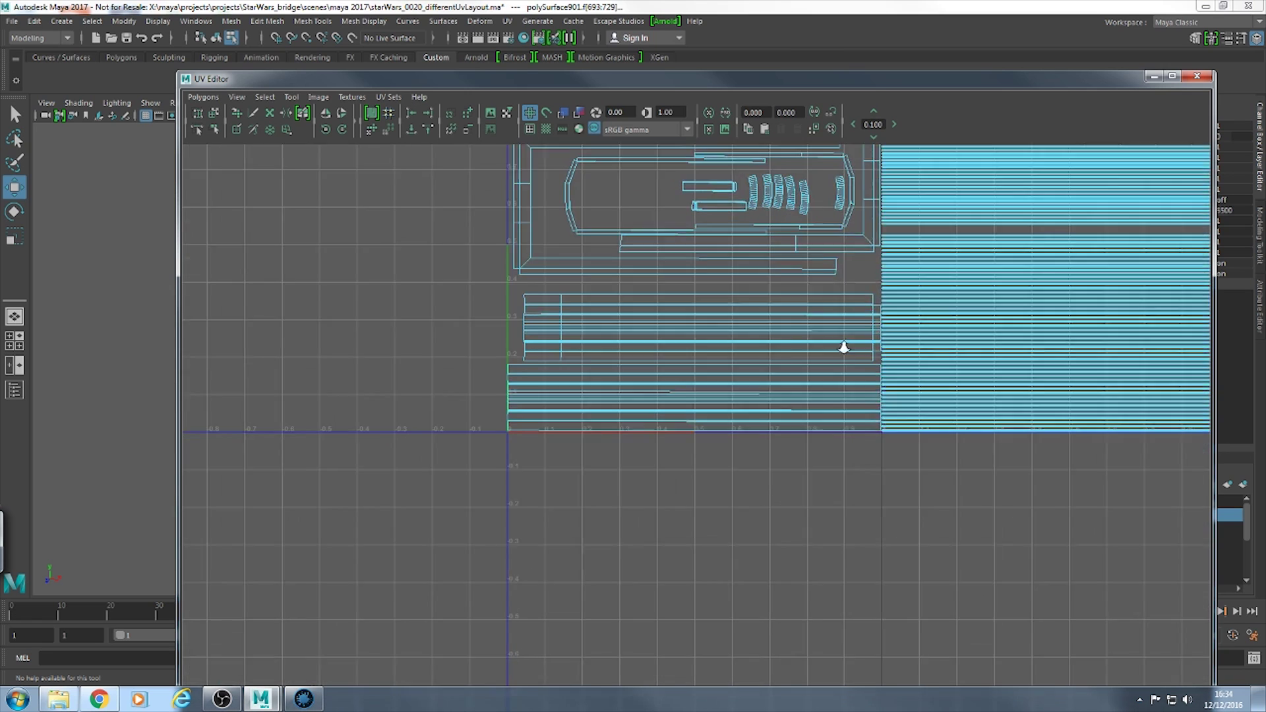
{"action": "middle_click_drag", "start_coordinate": [842, 347], "coordinate": [479, 531], "text": "alt"}
{"action": "right_click_drag", "start_coordinate": [480, 531], "coordinate": [747, 398], "text": "alt"}
{"action": "middle_click_drag", "start_coordinate": [588, 410], "coordinate": [877, 419], "text": "alt"}
{"action": "right_click_drag", "start_coordinate": [877, 419], "coordinate": [699, 383], "text": "alt"}
Step: Select the long platform perimeter shell in the first tile, examine its flared end up close, and clear the selection
{"action": "left_click", "coordinate": [589, 338]}
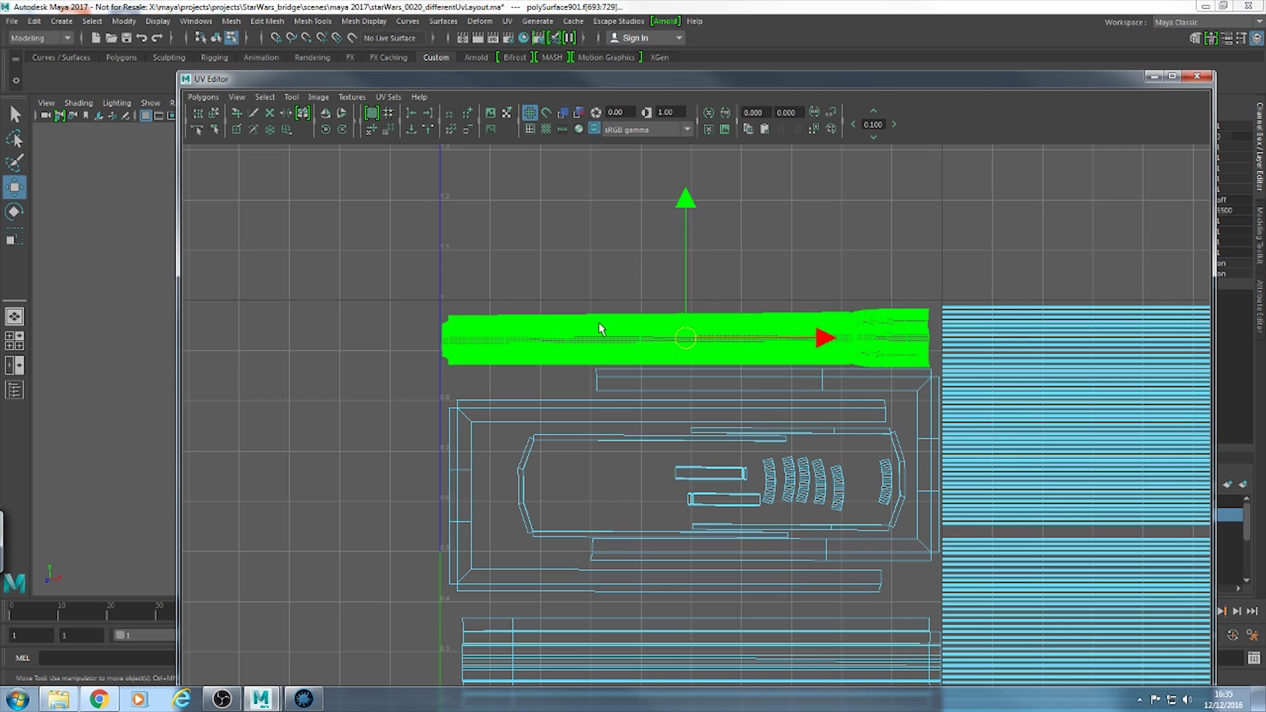
{"action": "right_click_drag", "start_coordinate": [602, 328], "coordinate": [728, 235], "text": "alt"}
{"action": "middle_click_drag", "start_coordinate": [729, 235], "coordinate": [655, 342], "text": "alt"}
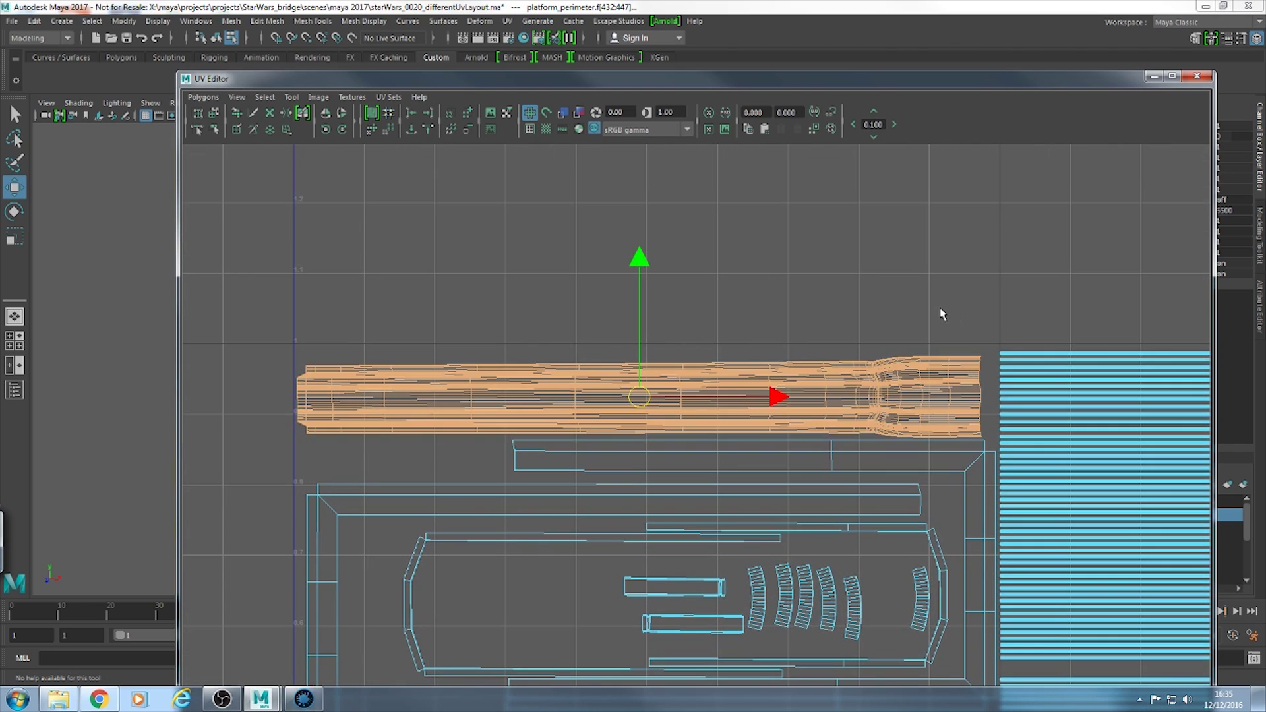
{"action": "middle_click_drag", "start_coordinate": [941, 310], "coordinate": [886, 340], "text": "alt"}
{"action": "right_click_drag", "start_coordinate": [886, 340], "coordinate": [1012, 277], "text": "alt"}
{"action": "left_click_drag", "start_coordinate": [568, 281], "coordinate": [567, 266]}
{"action": "right_click_drag", "start_coordinate": [800, 268], "coordinate": [1029, 264], "text": "alt"}
{"action": "middle_click_drag", "start_coordinate": [1029, 264], "coordinate": [719, 422], "text": "alt"}
{"action": "right_click_drag", "start_coordinate": [719, 422], "coordinate": [843, 415], "text": "alt"}
{"action": "middle_click_drag", "start_coordinate": [663, 442], "coordinate": [621, 471], "text": "alt"}
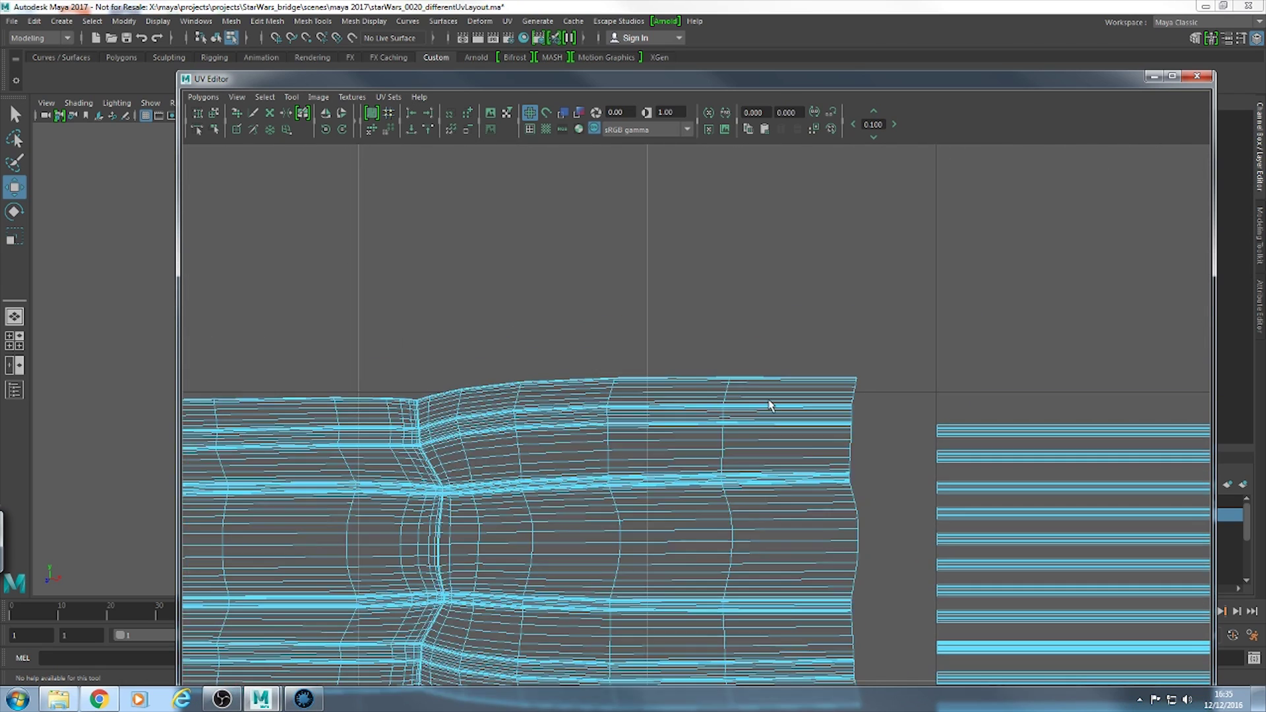
Step: Examine the frame and curved step shells below the platform perimeter shell, and undo the recent selection changes
{"action": "right_click_drag", "start_coordinate": [703, 369], "coordinate": [444, 362], "text": "alt"}
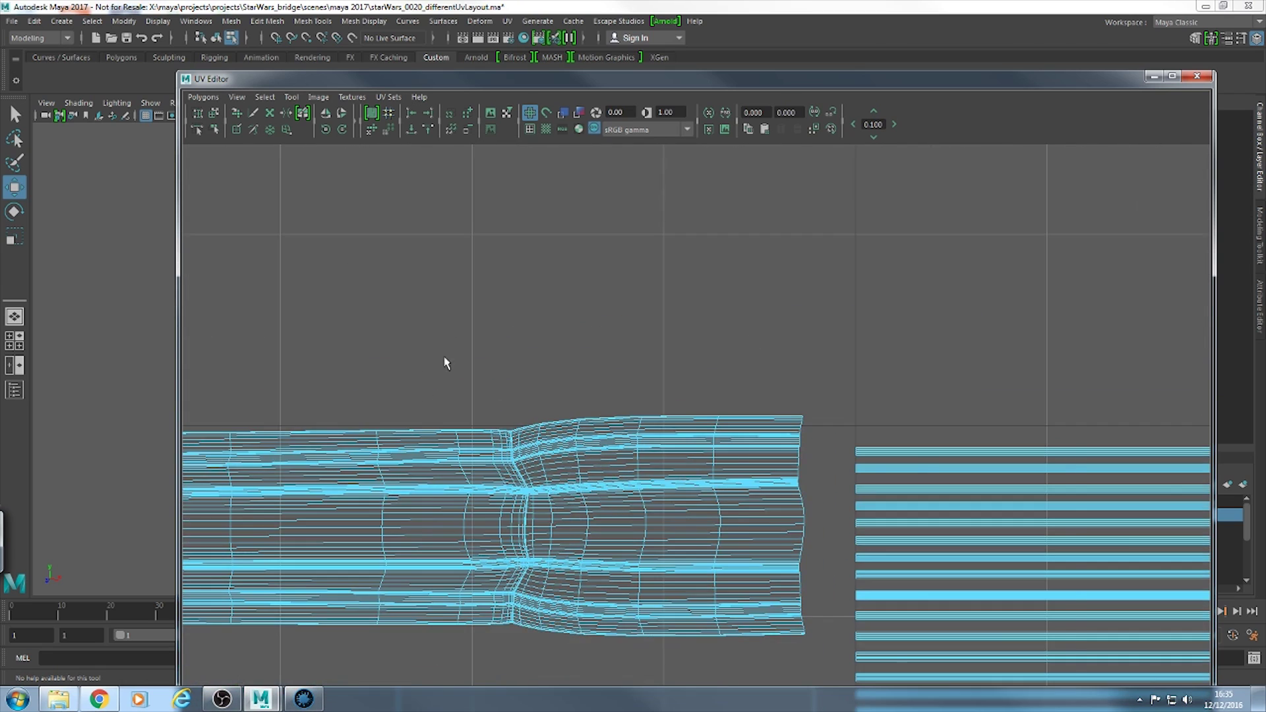
{"action": "middle_click_drag", "start_coordinate": [401, 376], "coordinate": [580, 269], "text": "alt"}
{"action": "right_click_drag", "start_coordinate": [580, 269], "coordinate": [449, 290], "text": "alt"}
{"action": "right_click_drag", "start_coordinate": [761, 317], "coordinate": [636, 343], "text": "alt"}
{"action": "middle_click_drag", "start_coordinate": [636, 342], "coordinate": [749, 198], "text": "alt"}
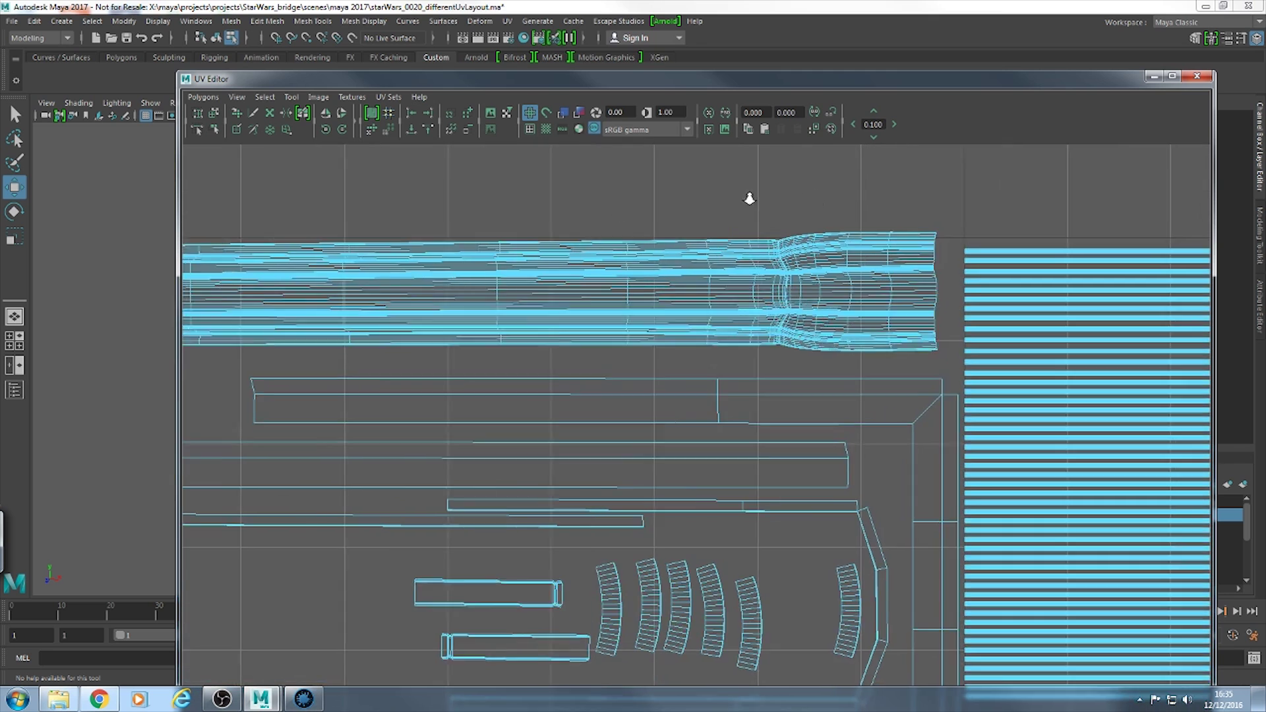
{"action": "right_click_drag", "start_coordinate": [749, 198], "coordinate": [580, 247], "text": "alt"}
{"action": "middle_click_drag", "start_coordinate": [581, 248], "coordinate": [981, 134], "text": "alt"}
{"action": "middle_click_drag", "start_coordinate": [610, 371], "coordinate": [692, 227], "text": "alt"}
{"action": "right_click_drag", "start_coordinate": [693, 226], "coordinate": [633, 247], "text": "alt"}
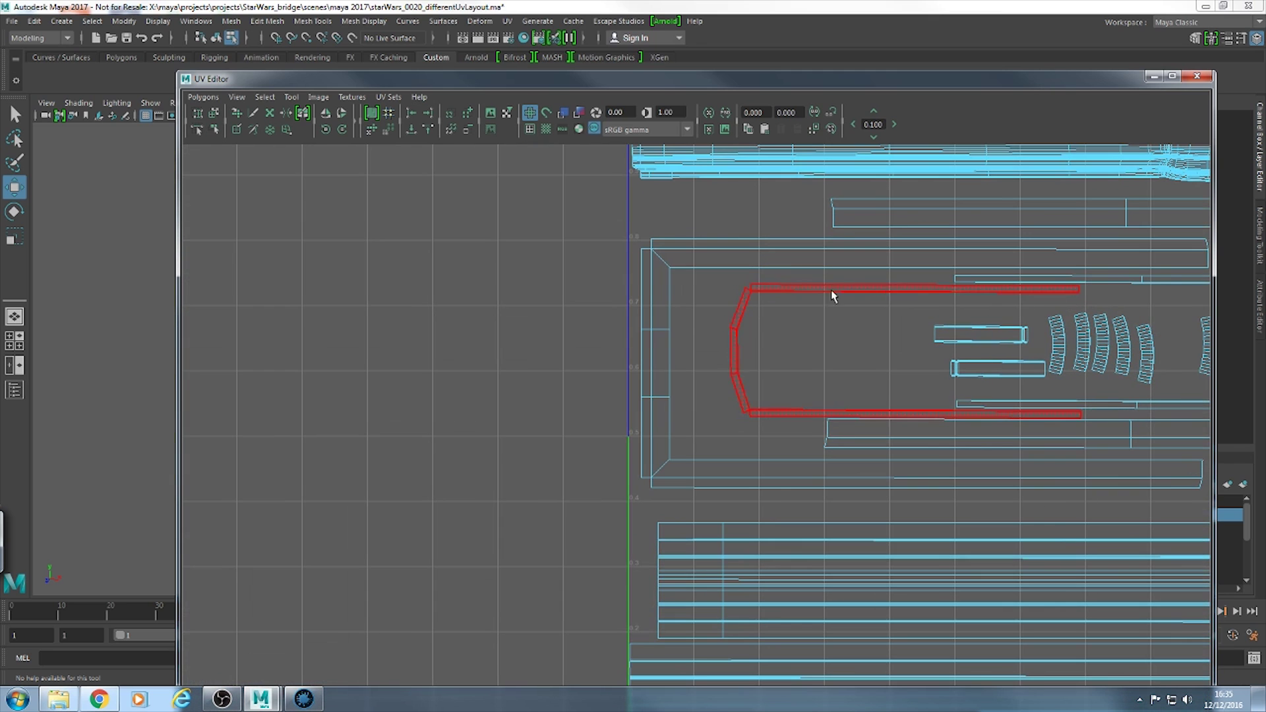
{"action": "key", "text": "ctrl+z"}
{"action": "key", "text": "ctrl+z"}
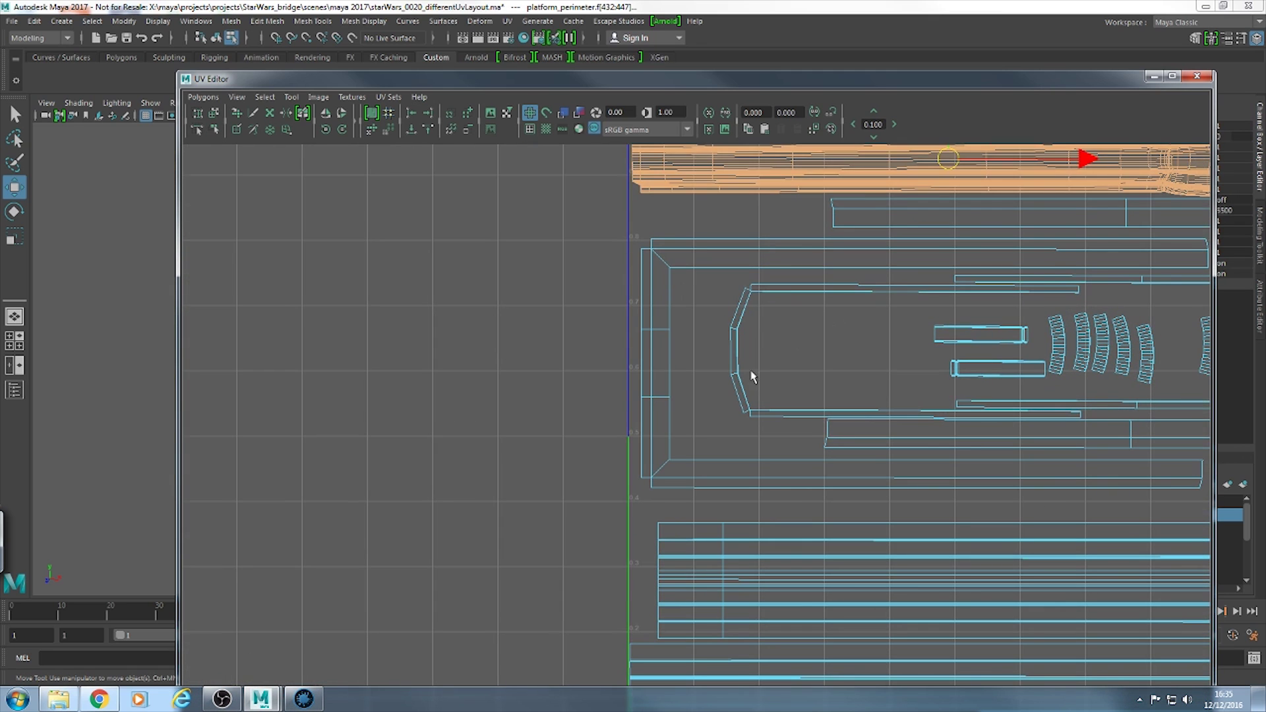
Step: Examine the boundary between the first tile's shells and the second tile's long floor strips
{"action": "middle_click_drag", "start_coordinate": [792, 623], "coordinate": [732, 246], "text": "alt"}
{"action": "right_click_drag", "start_coordinate": [732, 245], "coordinate": [1009, 381], "text": "alt"}
{"action": "middle_click_drag", "start_coordinate": [878, 367], "coordinate": [400, 354], "text": "alt"}
{"action": "middle_click_drag", "start_coordinate": [1063, 338], "coordinate": [568, 409], "text": "alt"}
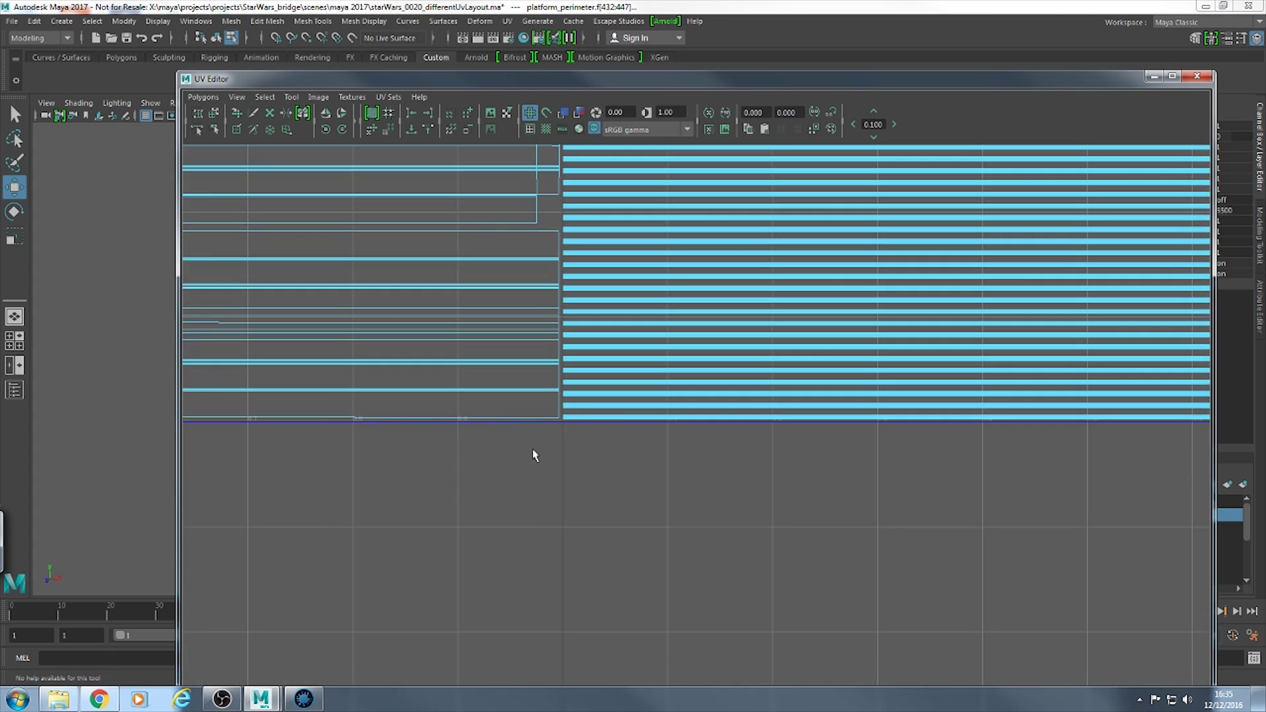
{"action": "right_click_drag", "start_coordinate": [534, 454], "coordinate": [625, 468], "text": "alt"}
{"action": "middle_click_drag", "start_coordinate": [625, 468], "coordinate": [581, 626], "text": "alt"}
{"action": "middle_click_drag", "start_coordinate": [525, 327], "coordinate": [473, 576], "text": "alt"}
{"action": "middle_click_drag", "start_coordinate": [383, 227], "coordinate": [497, 358], "text": "alt"}
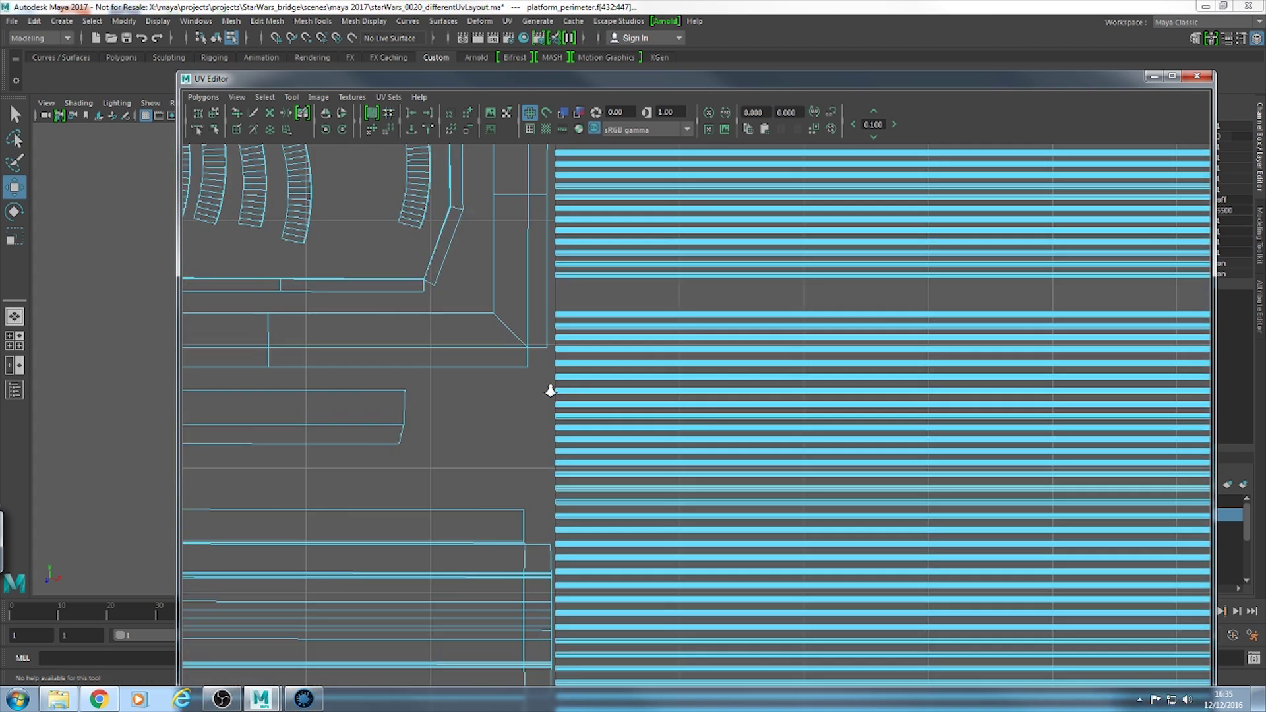
Step: Examine the spacing between individual floor strips in the second UV tile up close
{"action": "right_click_drag", "start_coordinate": [551, 390], "coordinate": [1148, 403], "text": "alt"}
{"action": "middle_click_drag", "start_coordinate": [281, 371], "coordinate": [815, 461], "text": "alt"}
{"action": "right_click_drag", "start_coordinate": [589, 402], "coordinate": [808, 374], "text": "alt"}
{"action": "middle_click_drag", "start_coordinate": [808, 373], "coordinate": [751, 527], "text": "alt"}
{"action": "right_click_drag", "start_coordinate": [663, 390], "coordinate": [376, 382], "text": "alt"}
{"action": "right_click_drag", "start_coordinate": [1008, 438], "coordinate": [1226, 442], "text": "alt"}
{"action": "middle_click_drag", "start_coordinate": [1038, 438], "coordinate": [913, 495], "text": "alt"}
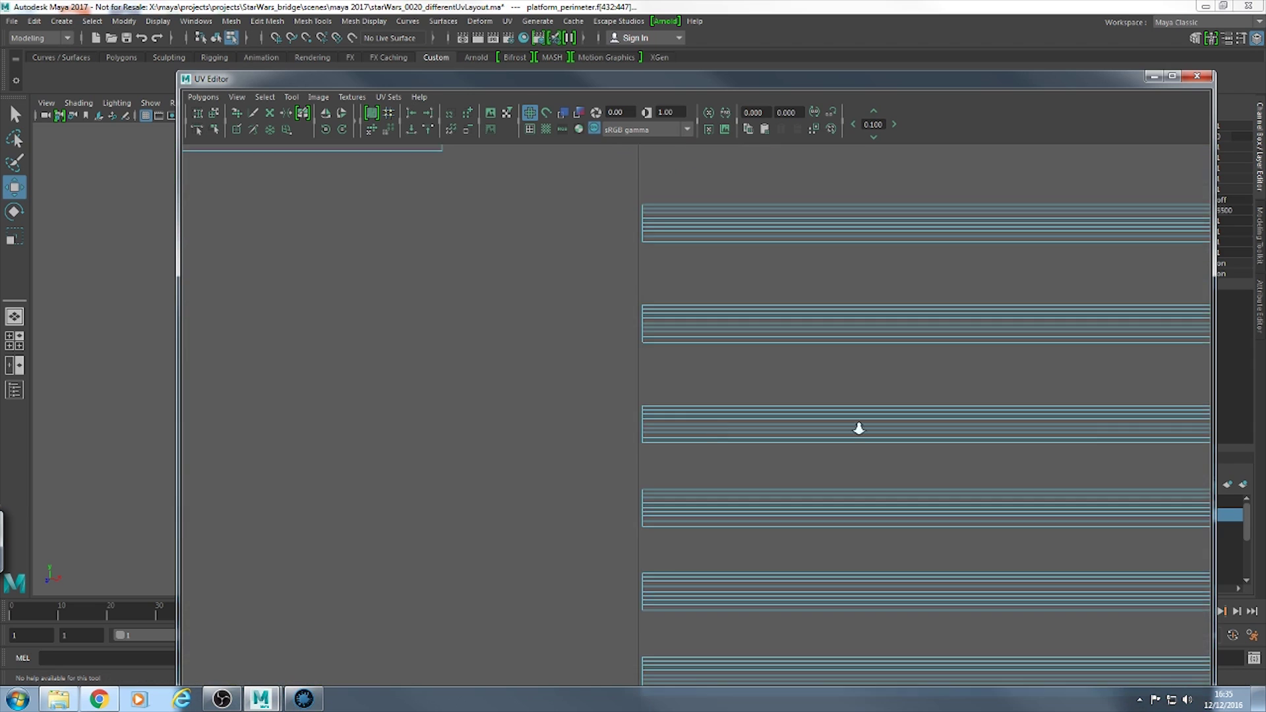
{"action": "right_click_drag", "start_coordinate": [859, 427], "coordinate": [428, 348], "text": "alt"}
{"action": "right_click_drag", "start_coordinate": [1148, 369], "coordinate": [697, 382], "text": "alt"}
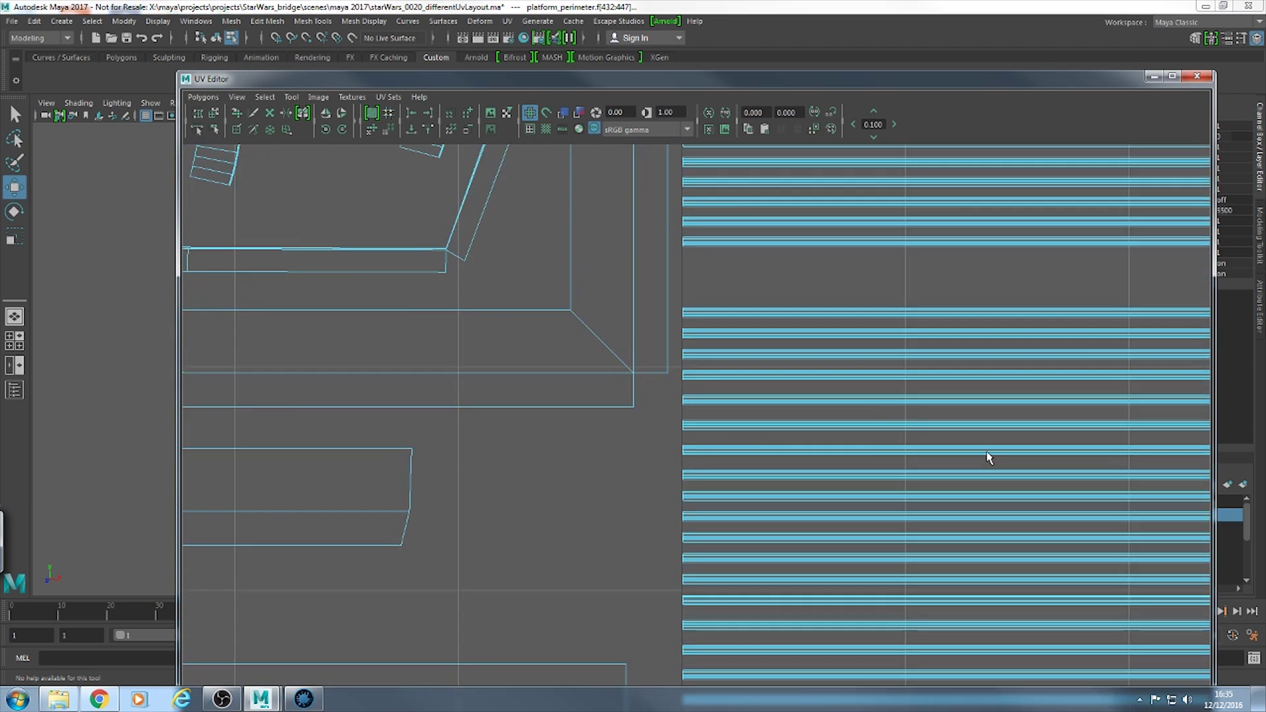
Step: Return to the overview of the first tile's shells and clear the platform perimeter shell selection
{"action": "right_click_drag", "start_coordinate": [573, 409], "coordinate": [422, 419], "text": "alt"}
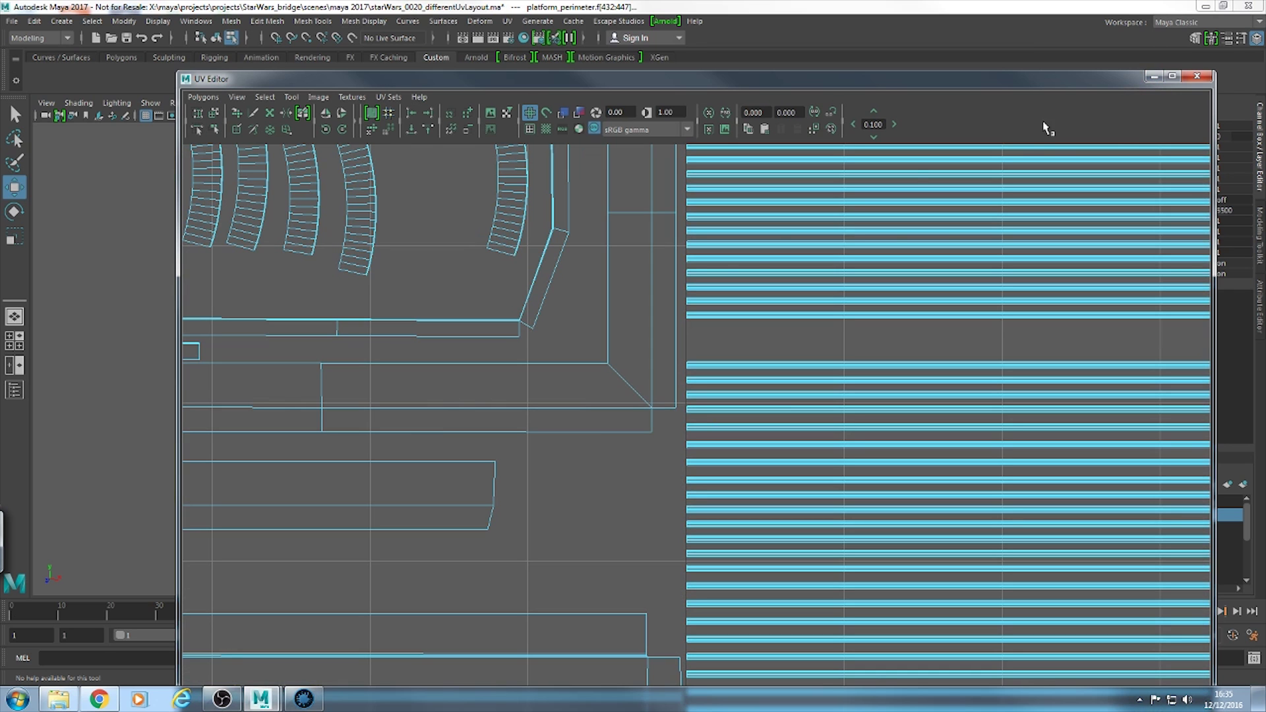
{"action": "right_click_drag", "start_coordinate": [490, 397], "coordinate": [362, 432], "text": "alt"}
{"action": "middle_click_drag", "start_coordinate": [558, 481], "coordinate": [574, 510], "text": "alt"}
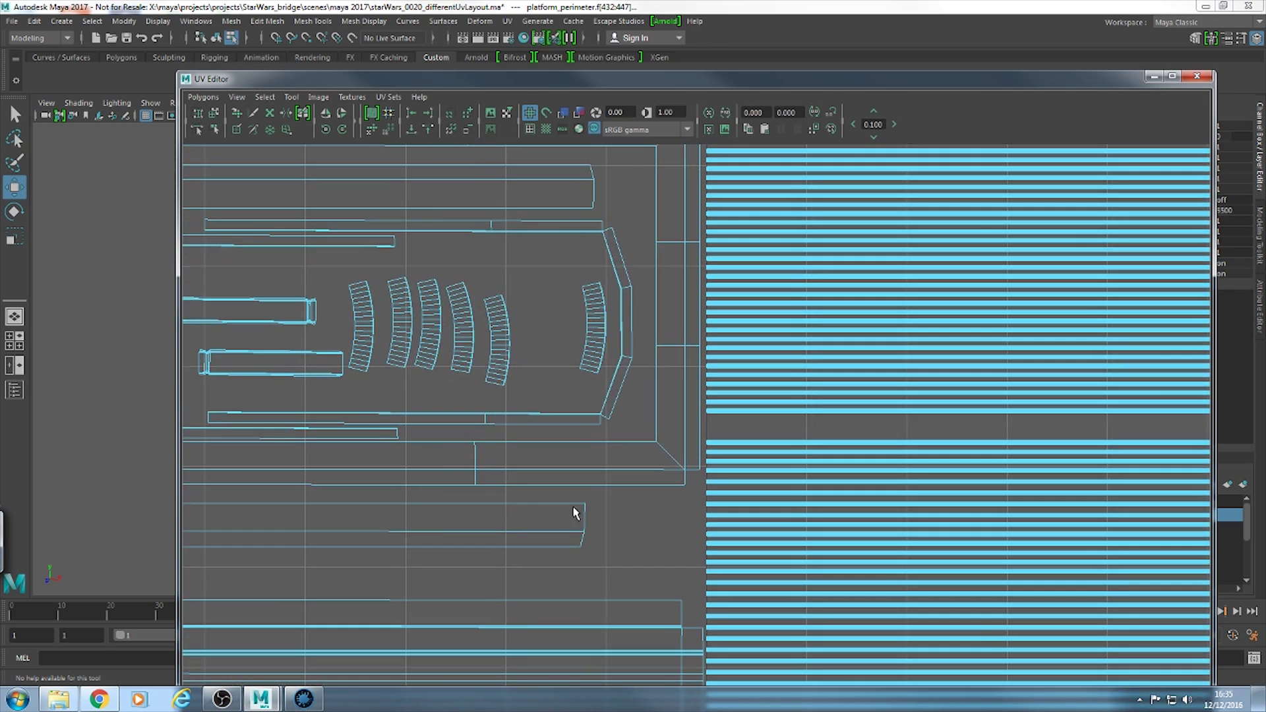
{"action": "right_click_drag", "start_coordinate": [573, 510], "coordinate": [435, 503], "text": "alt"}
{"action": "middle_click_drag", "start_coordinate": [639, 169], "coordinate": [673, 370], "text": "alt"}
{"action": "right_click_drag", "start_coordinate": [673, 370], "coordinate": [539, 248], "text": "alt"}
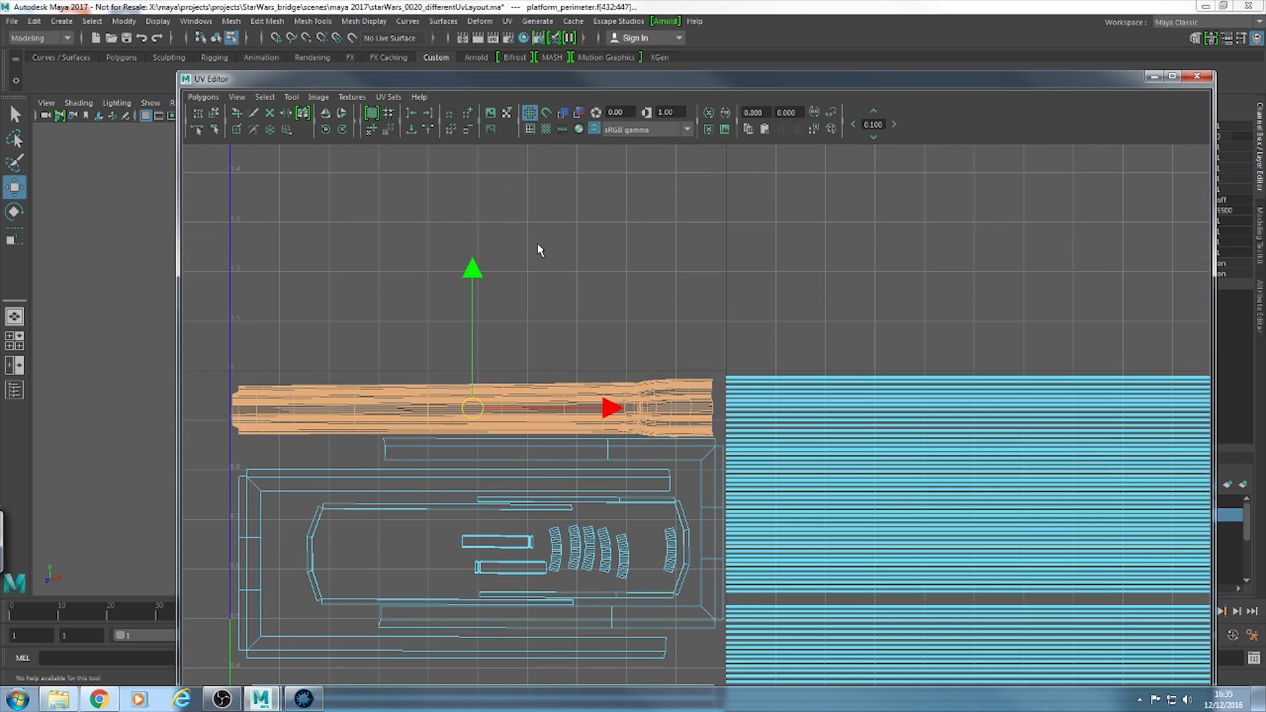
{"action": "left_click", "coordinate": [939, 297]}
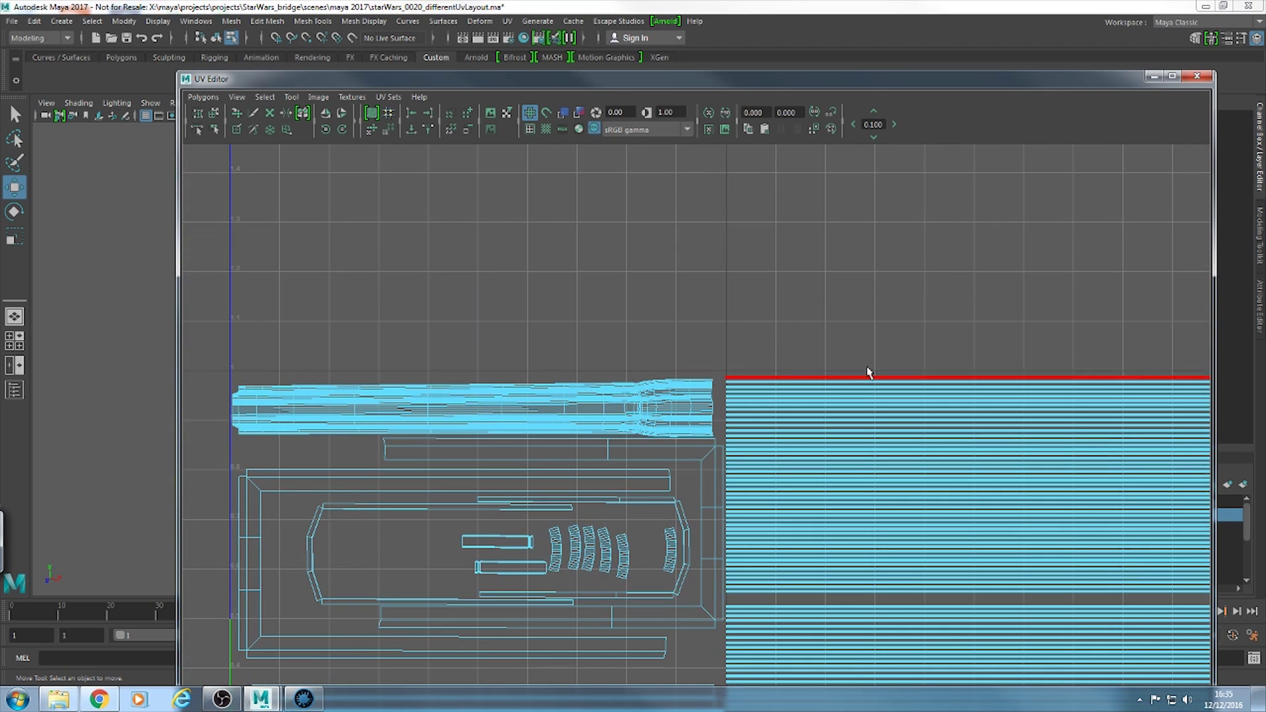
Step: Close the UV Editor, return the bridge to object mode and clear the selection in the perspective view
{"action": "left_click", "coordinate": [1172, 77]}
{"action": "left_click", "coordinate": [1248, 6]}
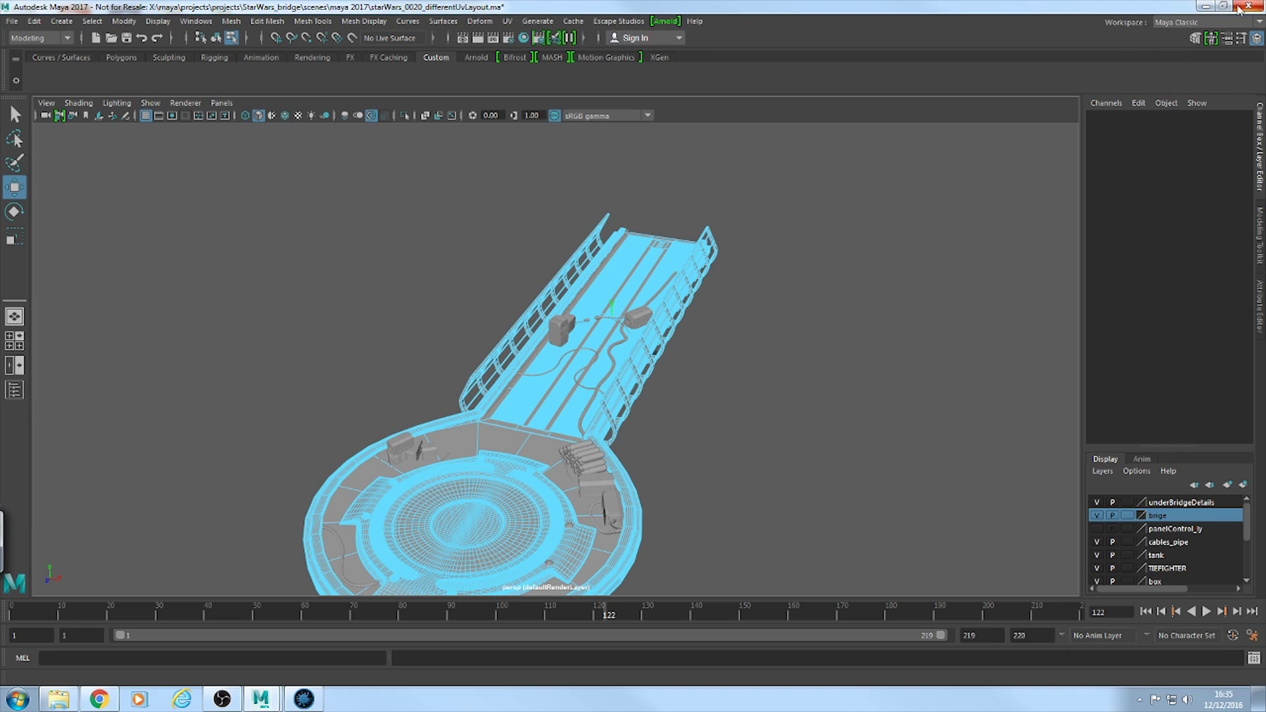
{"action": "left_click_drag", "start_coordinate": [572, 299], "coordinate": [484, 337], "text": "alt"}
{"action": "right_click_drag", "start_coordinate": [481, 321], "coordinate": [554, 292]}
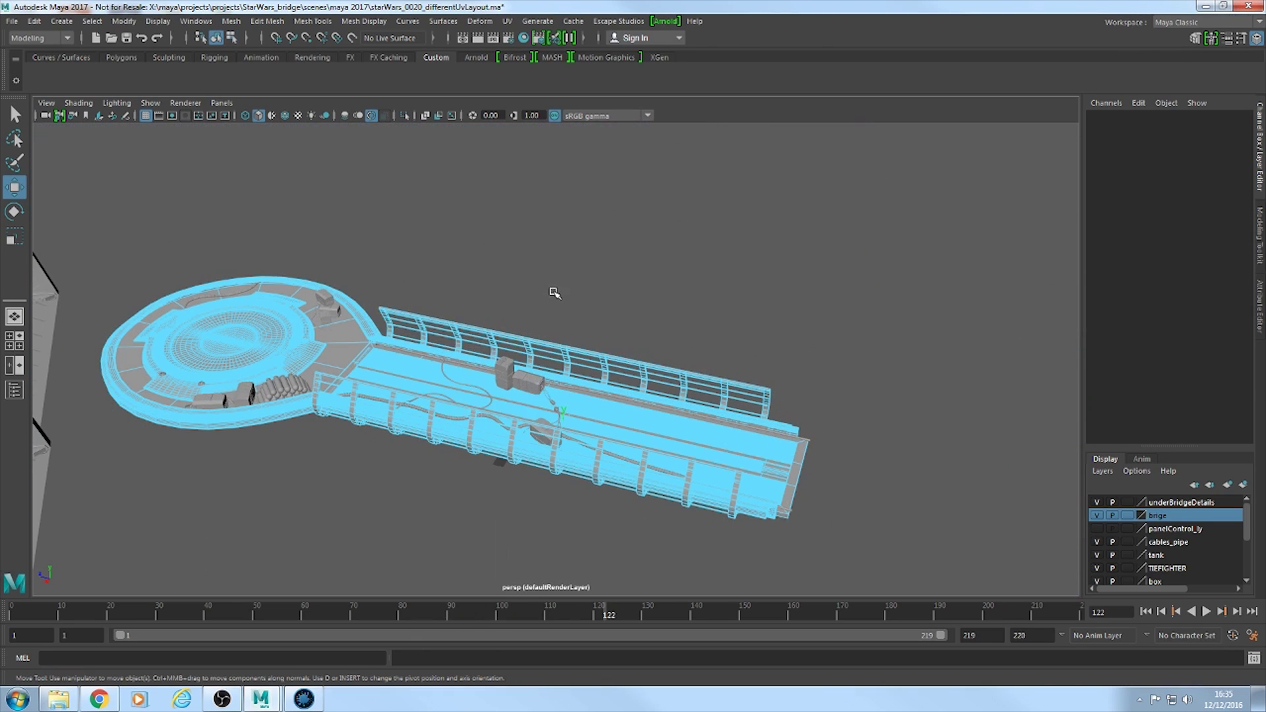
{"action": "left_click", "coordinate": [632, 335]}
{"action": "middle_click_drag", "start_coordinate": [501, 442], "coordinate": [750, 429], "text": "alt"}
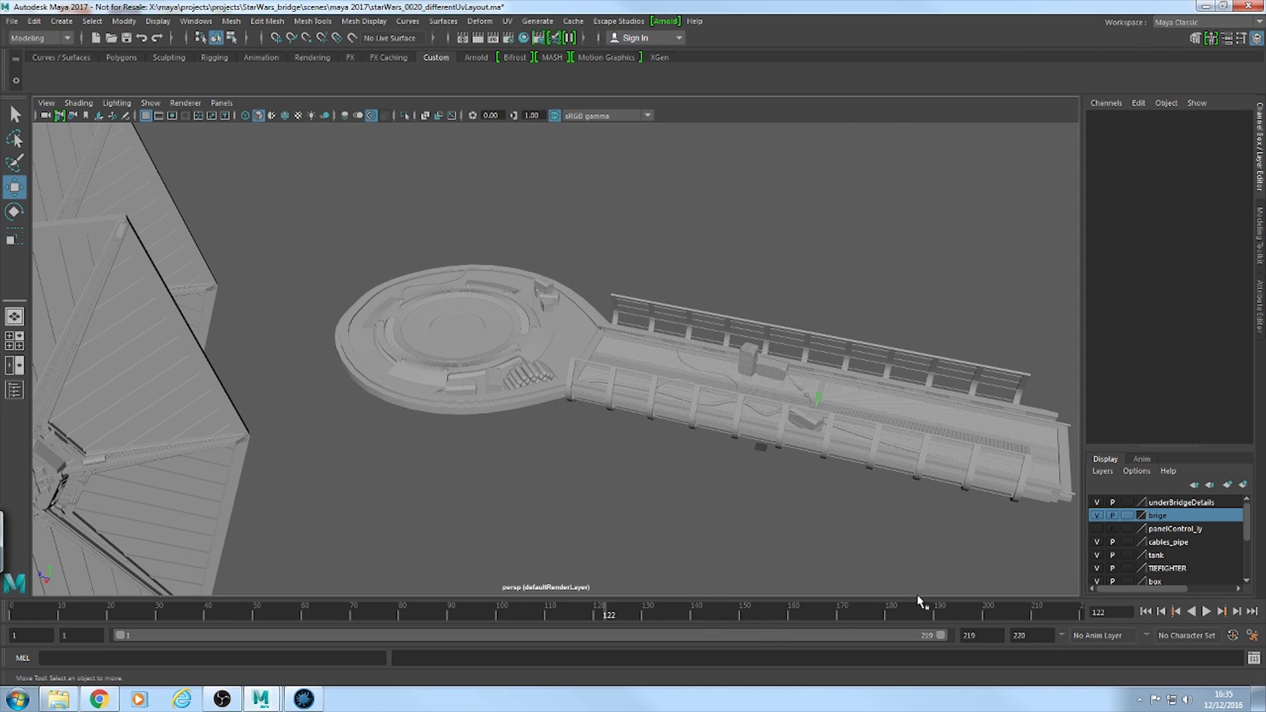
Step: Go to frame 101, look through the Sequence_CAM_1_1 camera and play the bridge animation
{"action": "left_click_drag", "start_coordinate": [920, 604], "coordinate": [507, 612]}
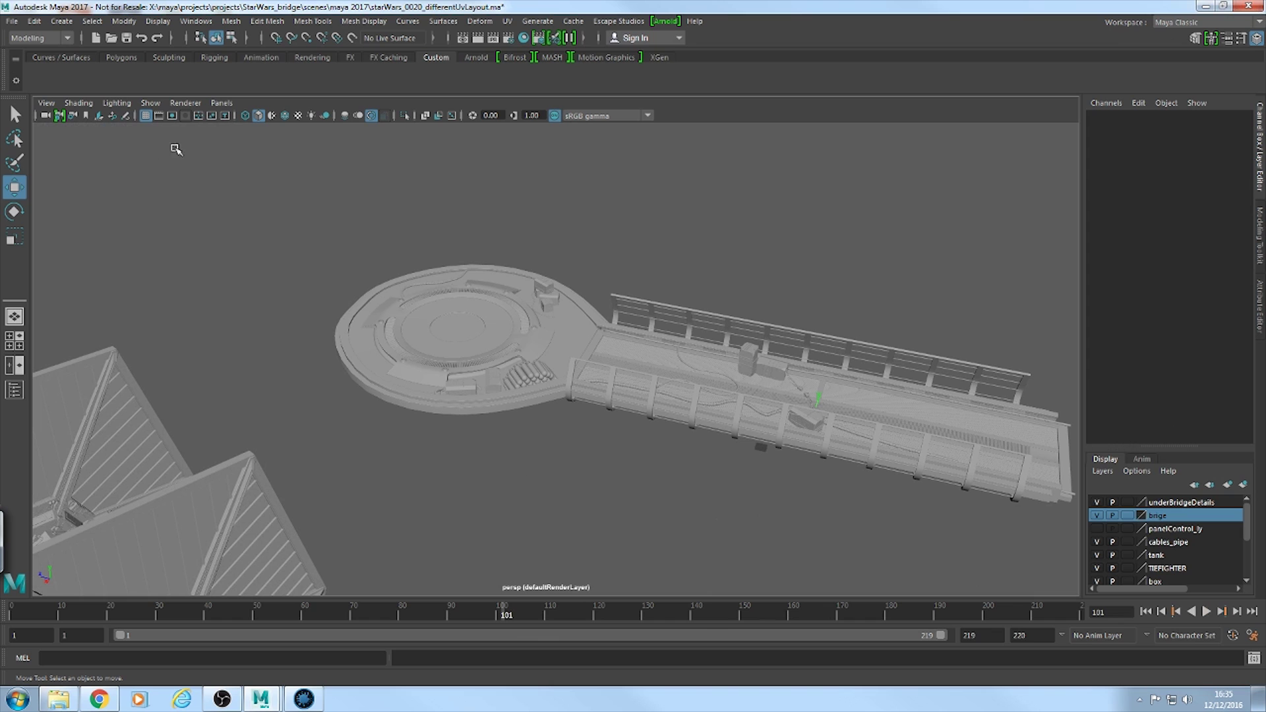
{"action": "left_click", "coordinate": [222, 103]}
{"action": "mouse_move", "coordinate": [240, 116]}
{"action": "left_click", "coordinate": [423, 116]}
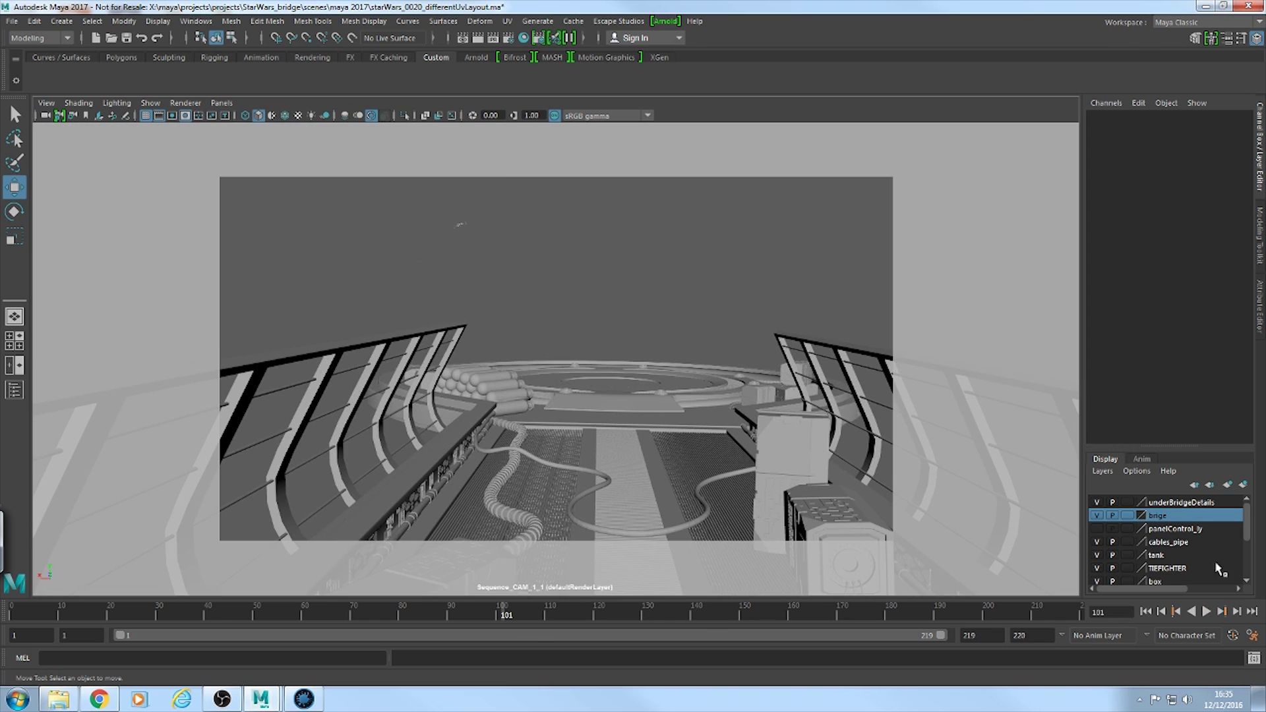
{"action": "left_click", "coordinate": [1207, 611]}
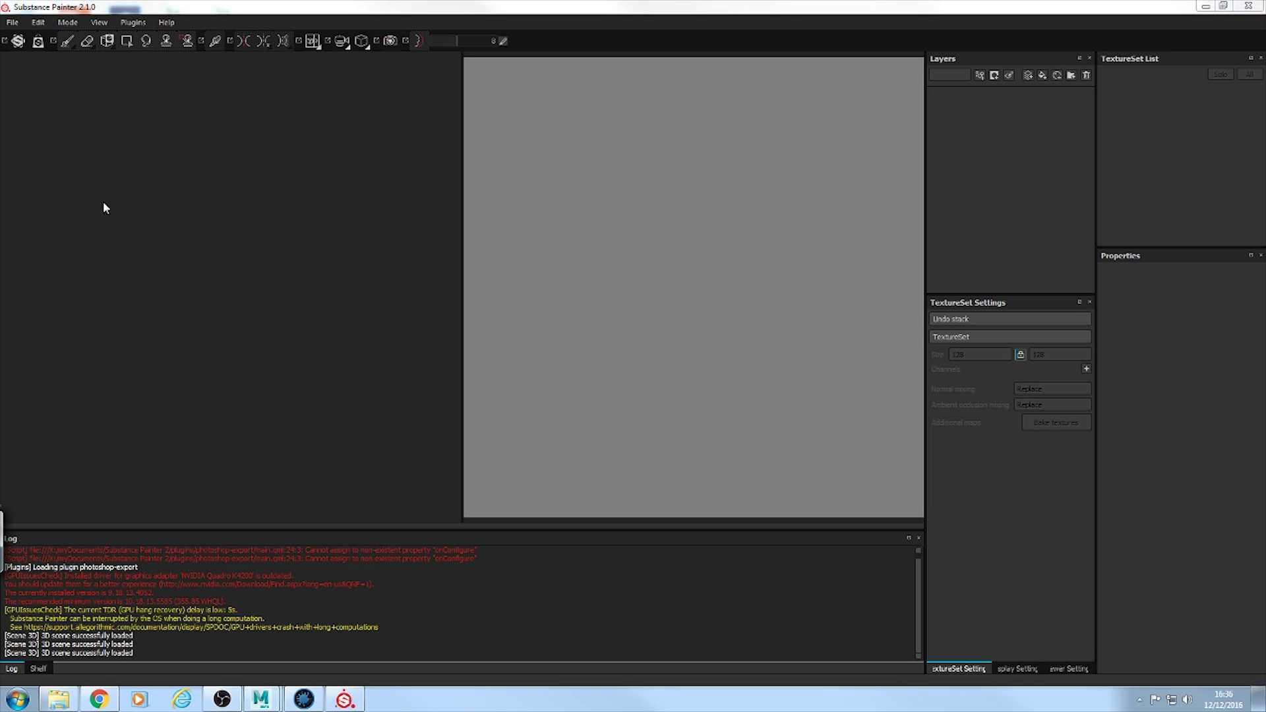
Step: Switch to Substance Painter and create a new project from the Justbridge_v003 mesh with one texture set per UDIM tile
{"action": "left_click", "coordinate": [12, 22]}
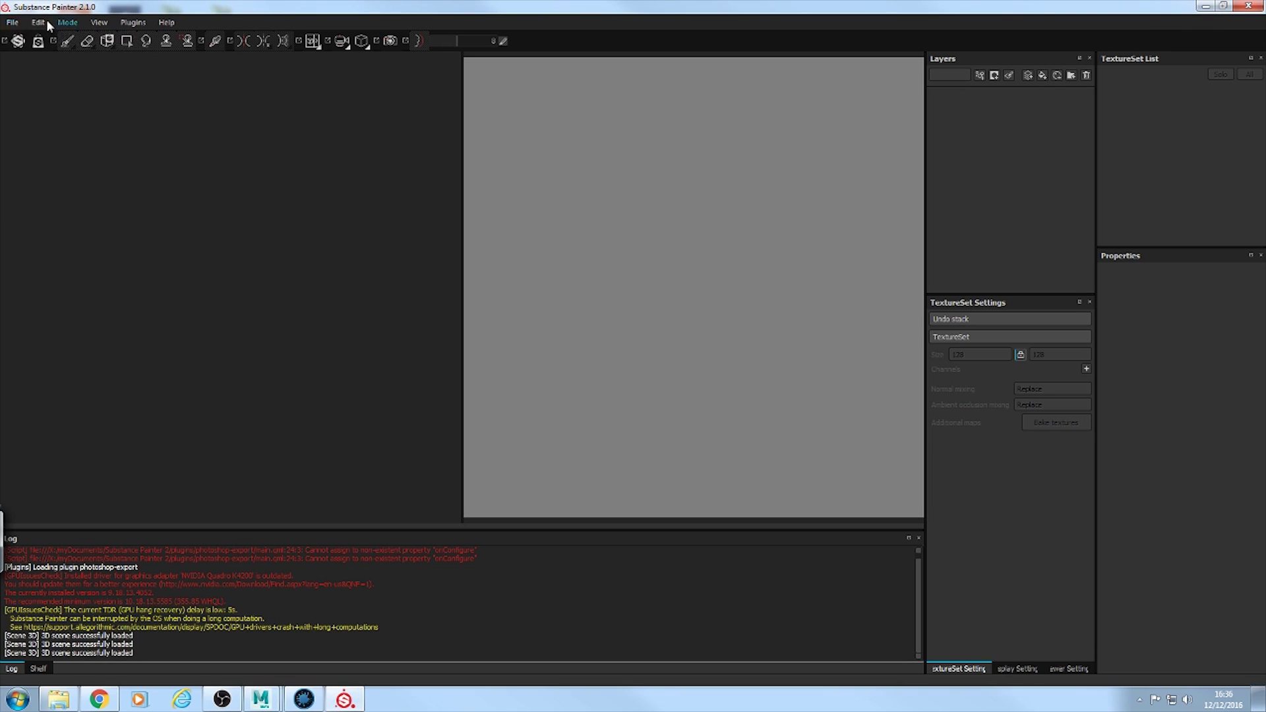
{"action": "left_click", "coordinate": [32, 37]}
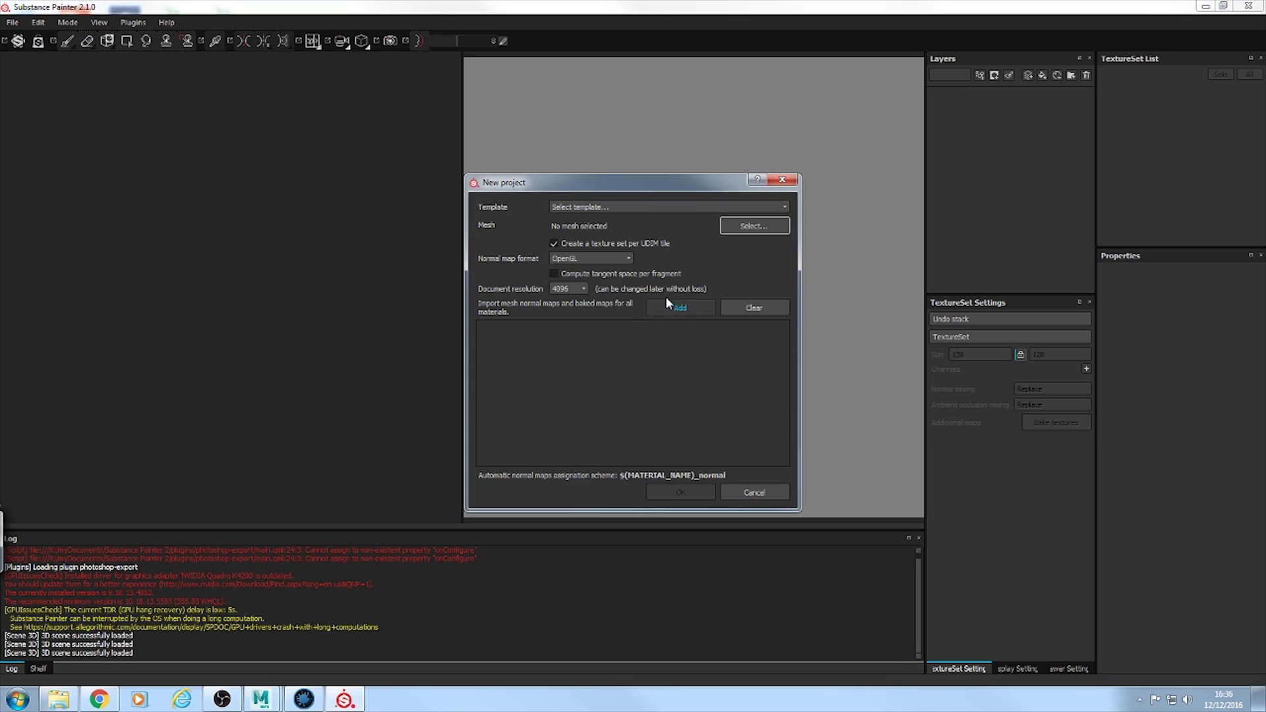
{"action": "left_click", "coordinate": [754, 227]}
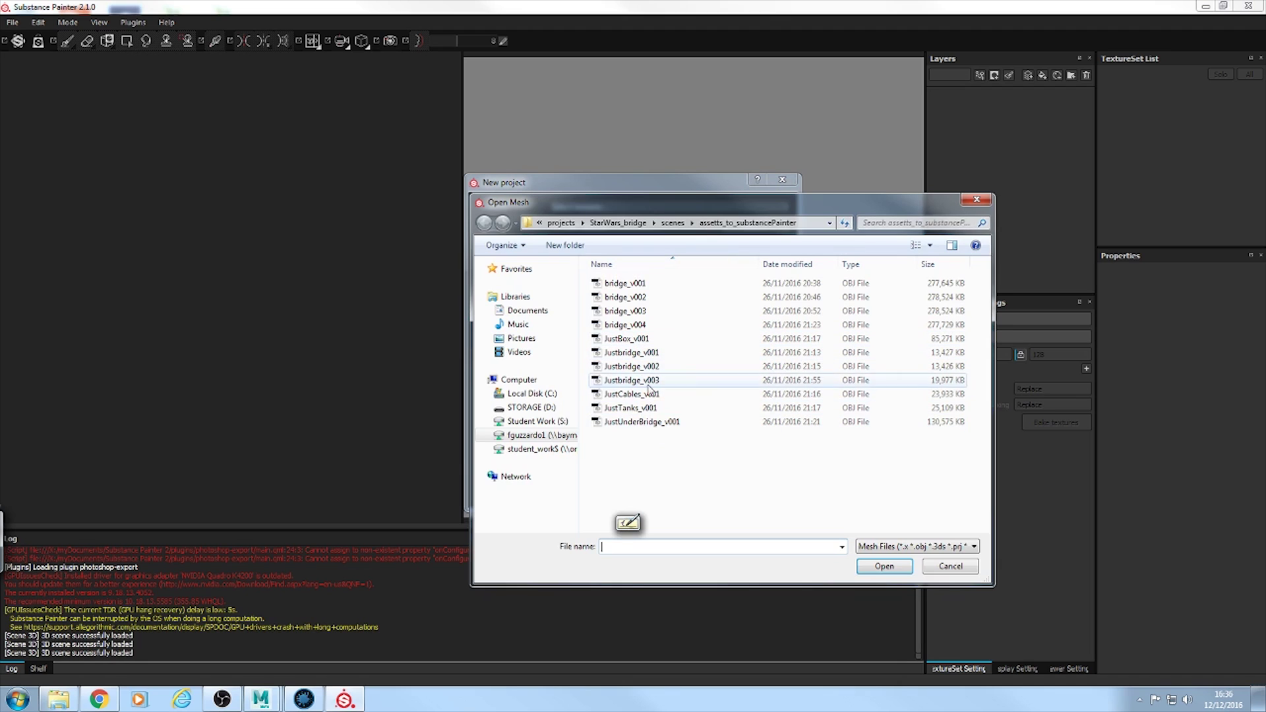
{"action": "left_click", "coordinate": [738, 383]}
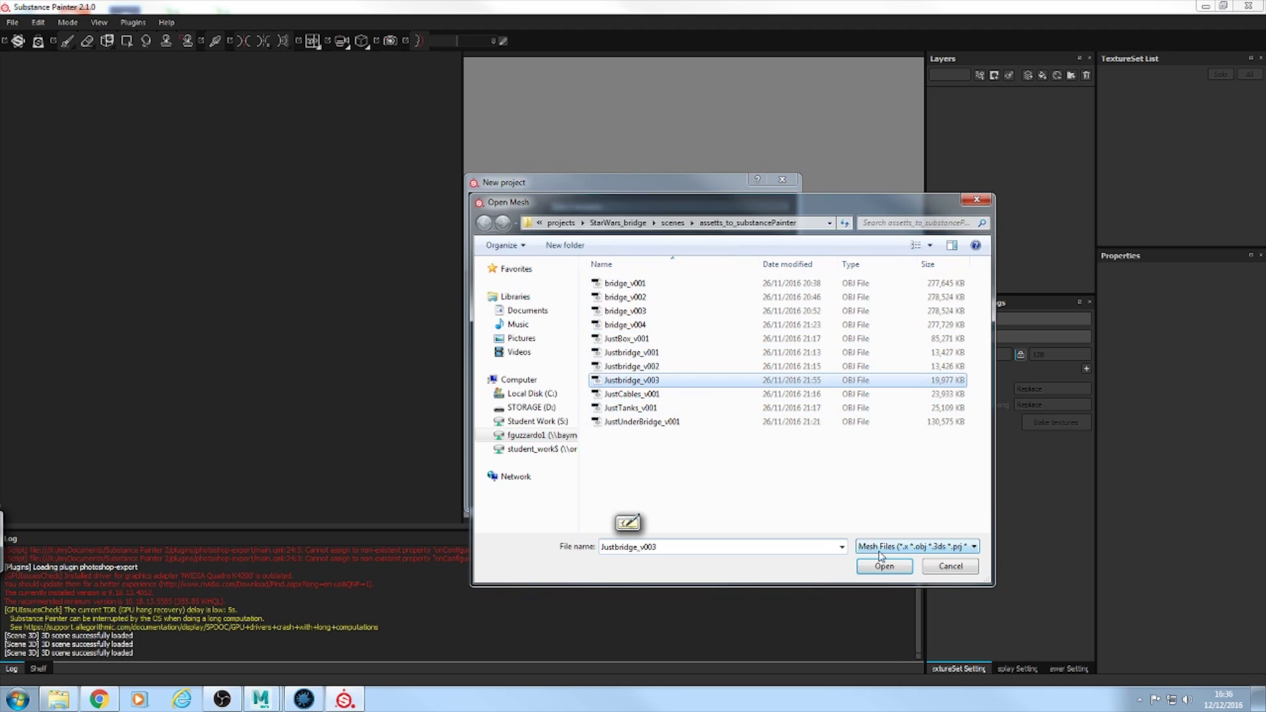
{"action": "left_click", "coordinate": [896, 573]}
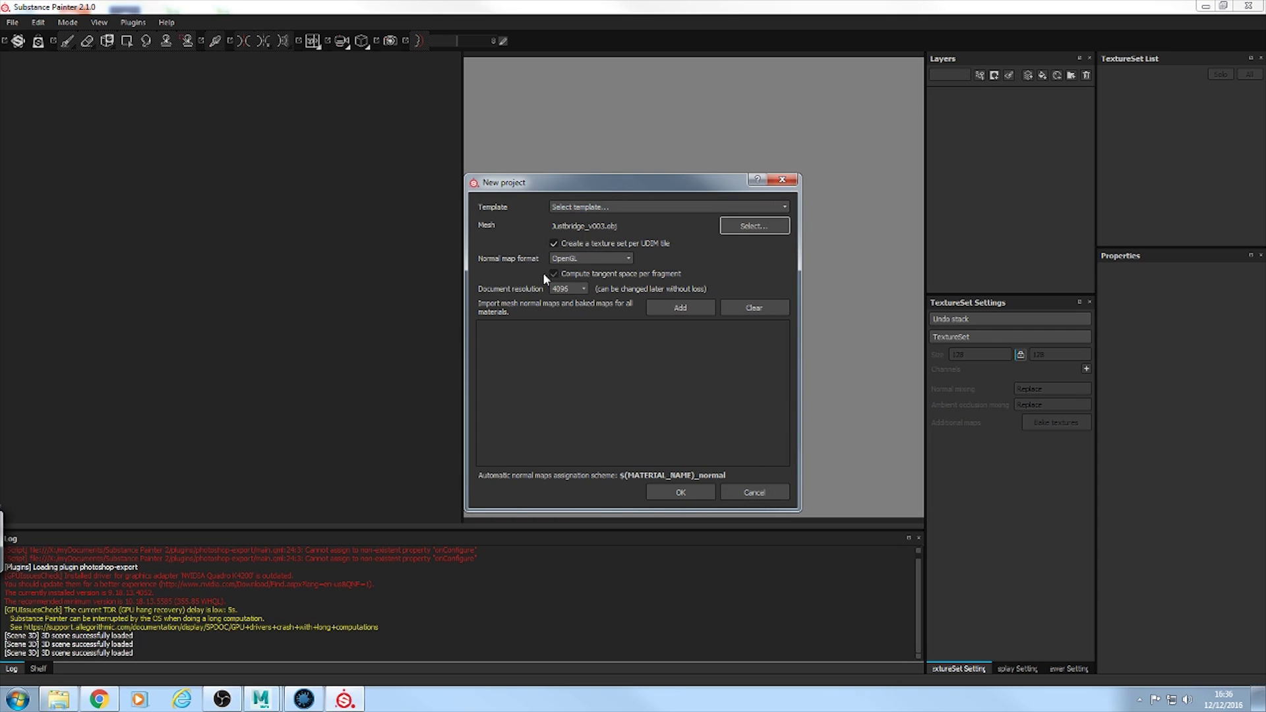
{"action": "left_click", "coordinate": [654, 244]}
{"action": "left_click", "coordinate": [686, 494]}
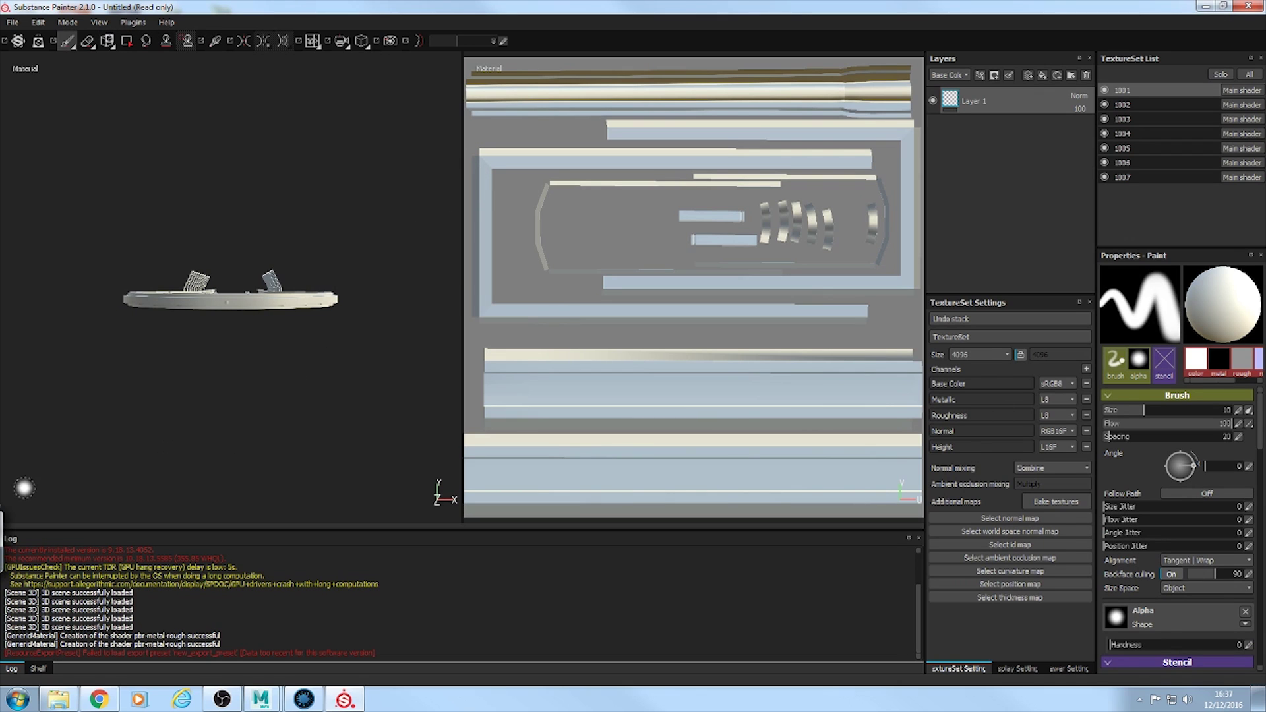
Step: Examine the imported bridge model in 3D from the circular platform end and along the walkway and railings
{"action": "left_click_drag", "start_coordinate": [317, 507], "coordinate": [267, 447], "text": "alt"}
{"action": "scroll", "coordinate": [266, 447], "scroll_direction": "up", "scroll_amount": 3}
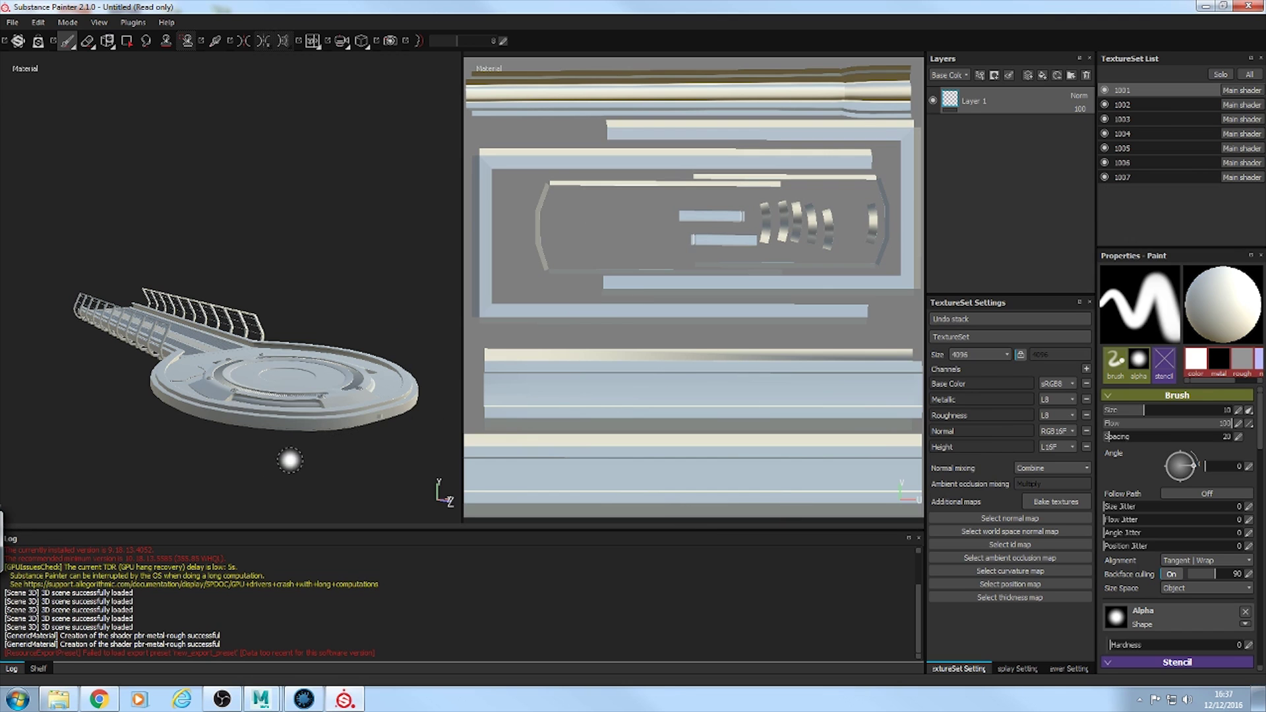
{"action": "left_click_drag", "start_coordinate": [217, 479], "coordinate": [295, 410], "text": "alt"}
{"action": "left_click_drag", "start_coordinate": [385, 376], "coordinate": [300, 338], "text": "alt"}
{"action": "scroll", "coordinate": [300, 338], "scroll_direction": "down", "scroll_amount": 3}
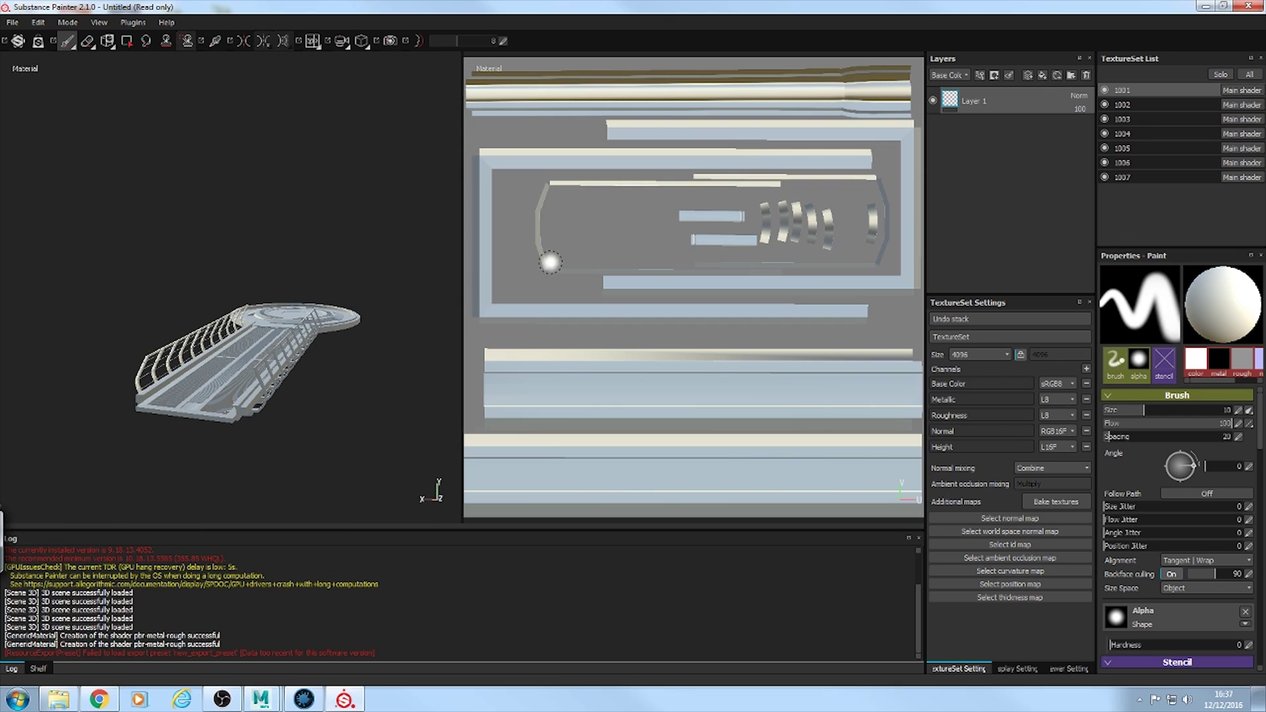
{"action": "mouse_move", "coordinate": [358, 438]}
{"action": "left_mouse_down", "text": "alt"}
{"action": "mouse_move", "coordinate": [360, 507]}
{"action": "mouse_move", "coordinate": [344, 529]}
{"action": "mouse_move", "coordinate": [325, 512]}
{"action": "mouse_move", "coordinate": [350, 475]}
{"action": "left_mouse_up", "text": "alt"}
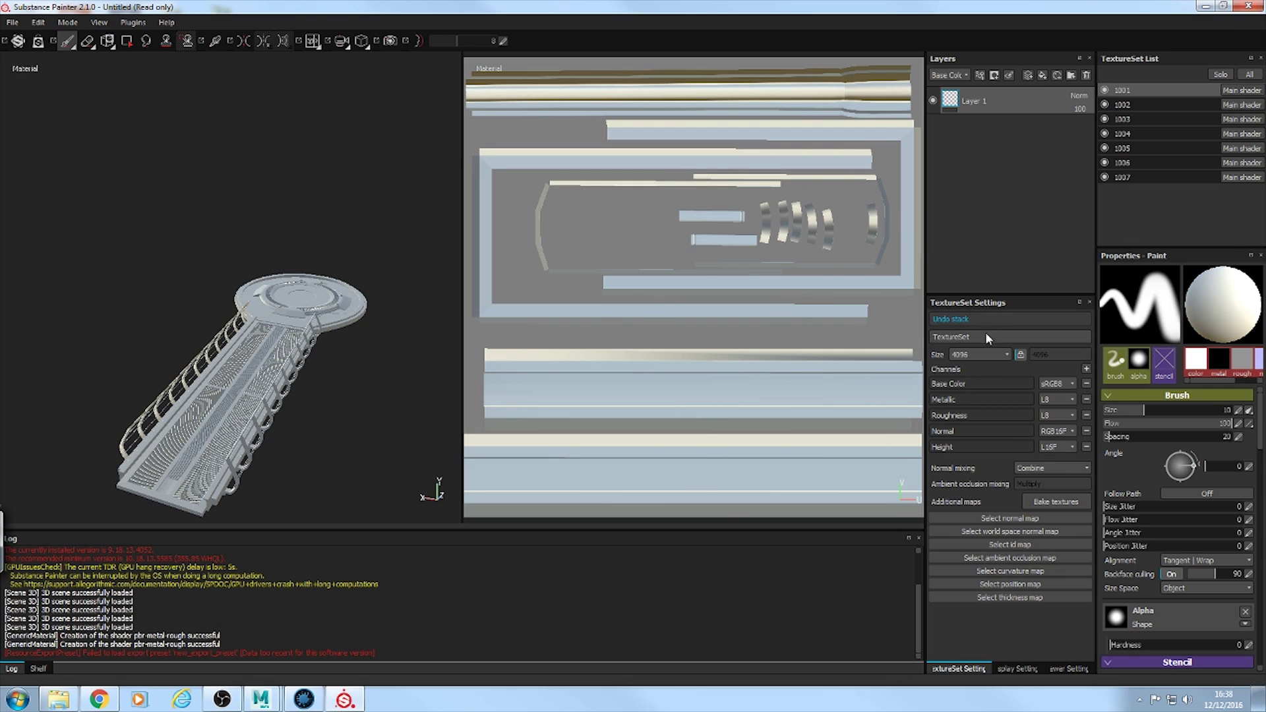
Step: Limit the additional maps in the texture baking settings to ambient occlusion and curvature
{"action": "left_click", "coordinate": [1055, 502]}
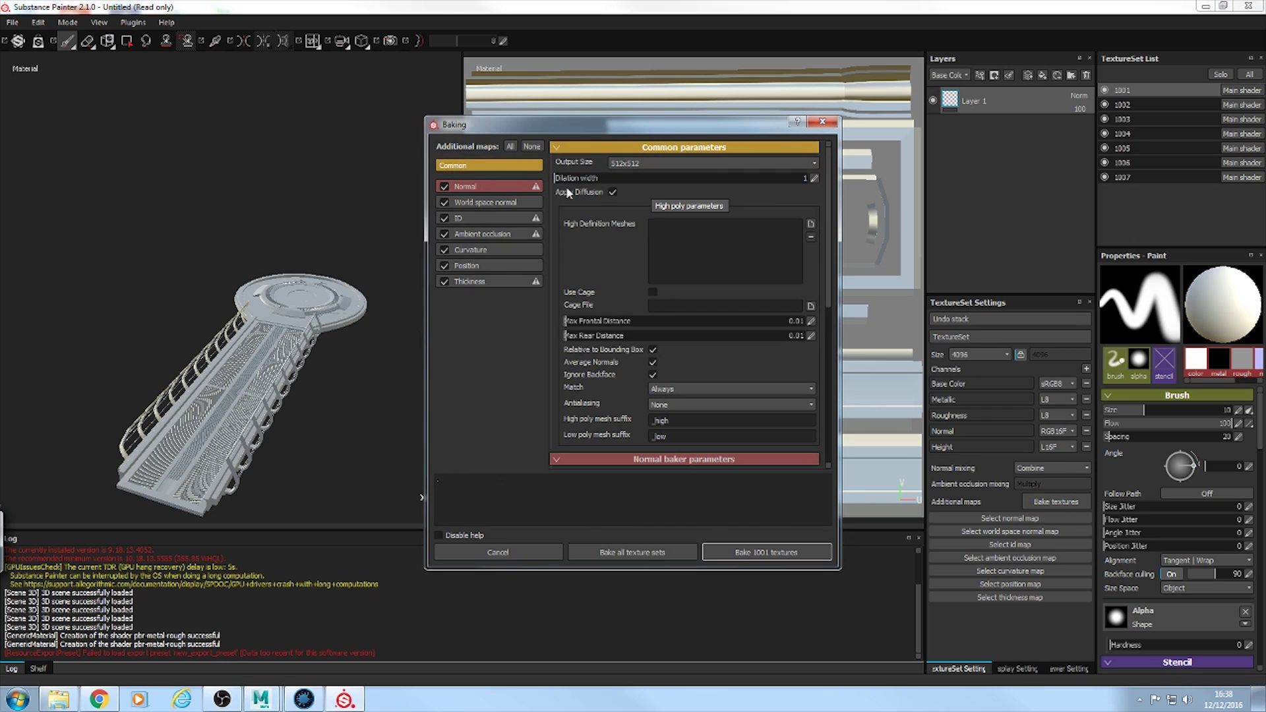
{"action": "left_click", "coordinate": [445, 186]}
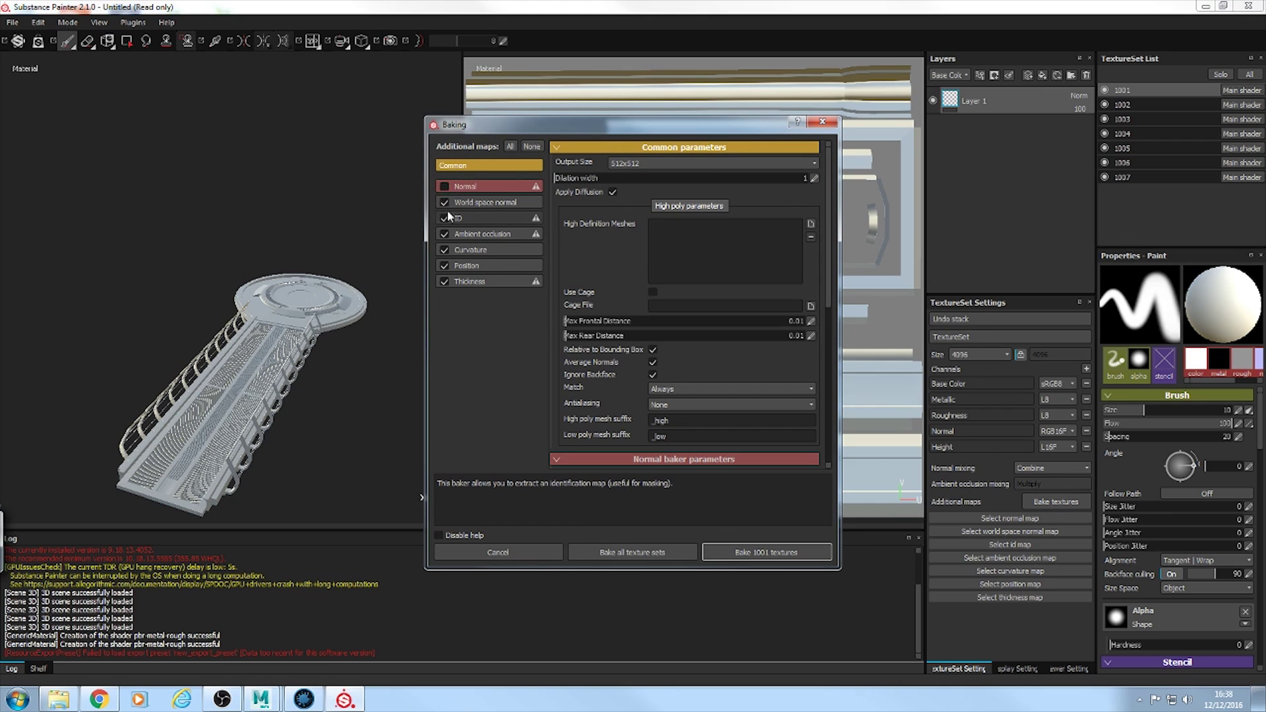
{"action": "left_click", "coordinate": [443, 218]}
{"action": "left_click", "coordinate": [444, 202]}
{"action": "left_click", "coordinate": [444, 265]}
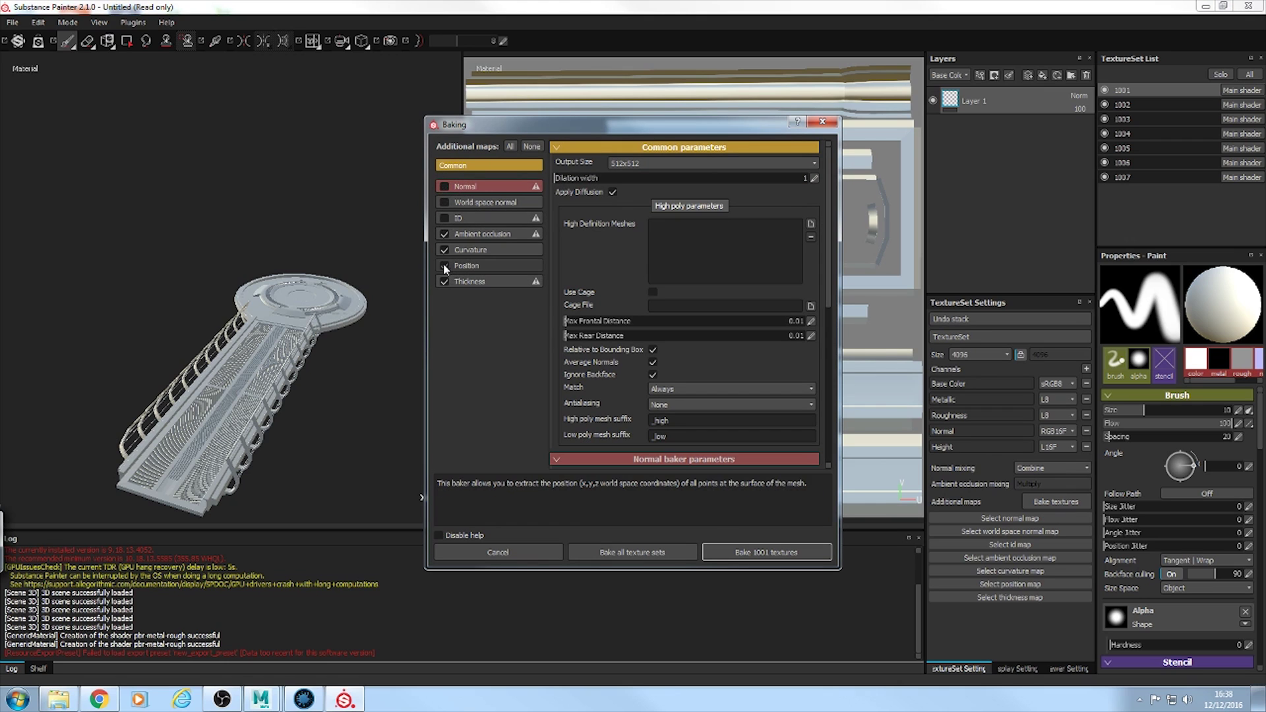
{"action": "left_click", "coordinate": [443, 281]}
{"action": "left_click", "coordinate": [443, 281]}
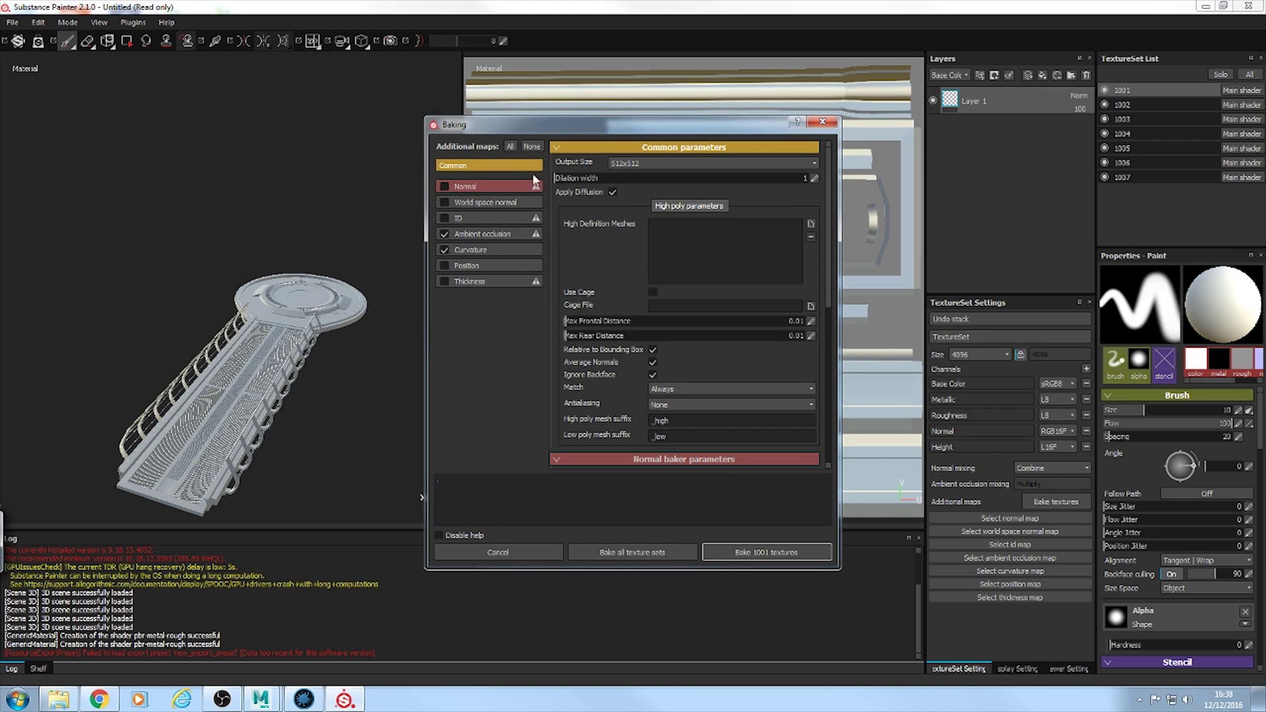
Step: Choose the bake output size and set ambient occlusion secondary rays to 168, leaving the baking settings without baking
{"action": "left_click", "coordinate": [712, 166]}
{"action": "left_click", "coordinate": [645, 233]}
{"action": "left_click", "coordinate": [517, 235]}
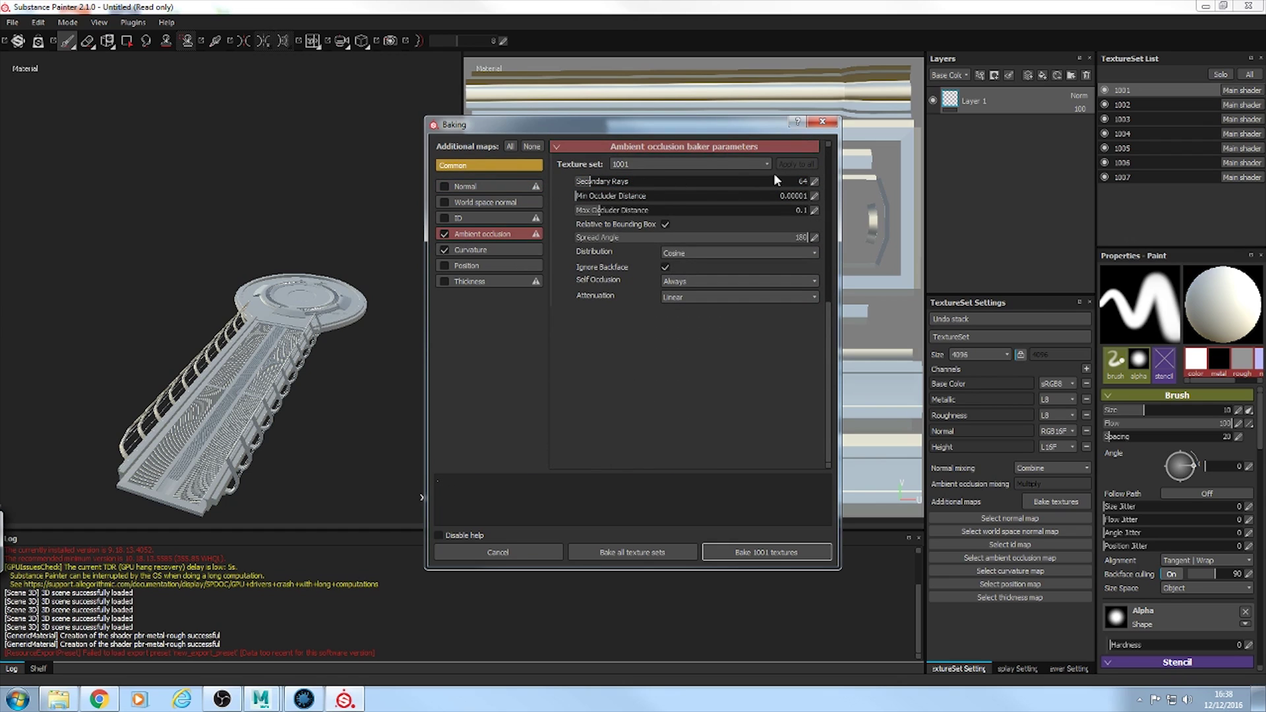
{"action": "left_click", "coordinate": [501, 250]}
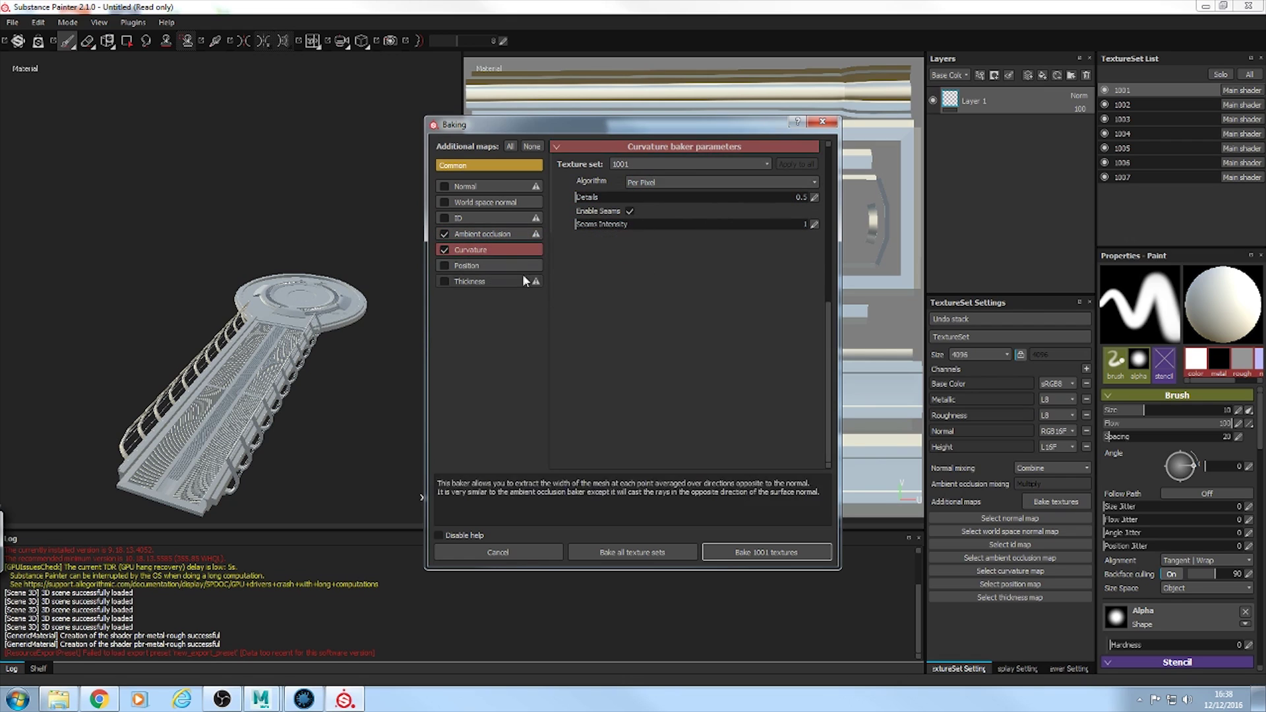
{"action": "left_click", "coordinate": [503, 236]}
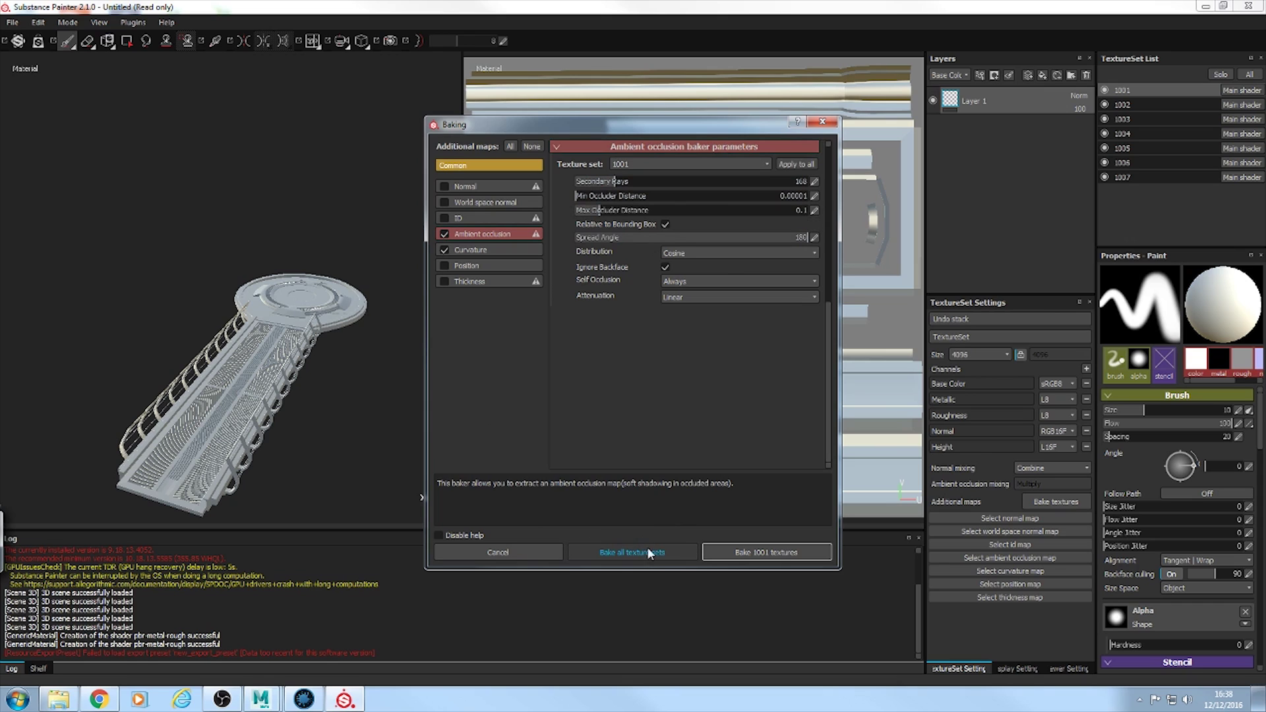
{"action": "left_click", "coordinate": [496, 552]}
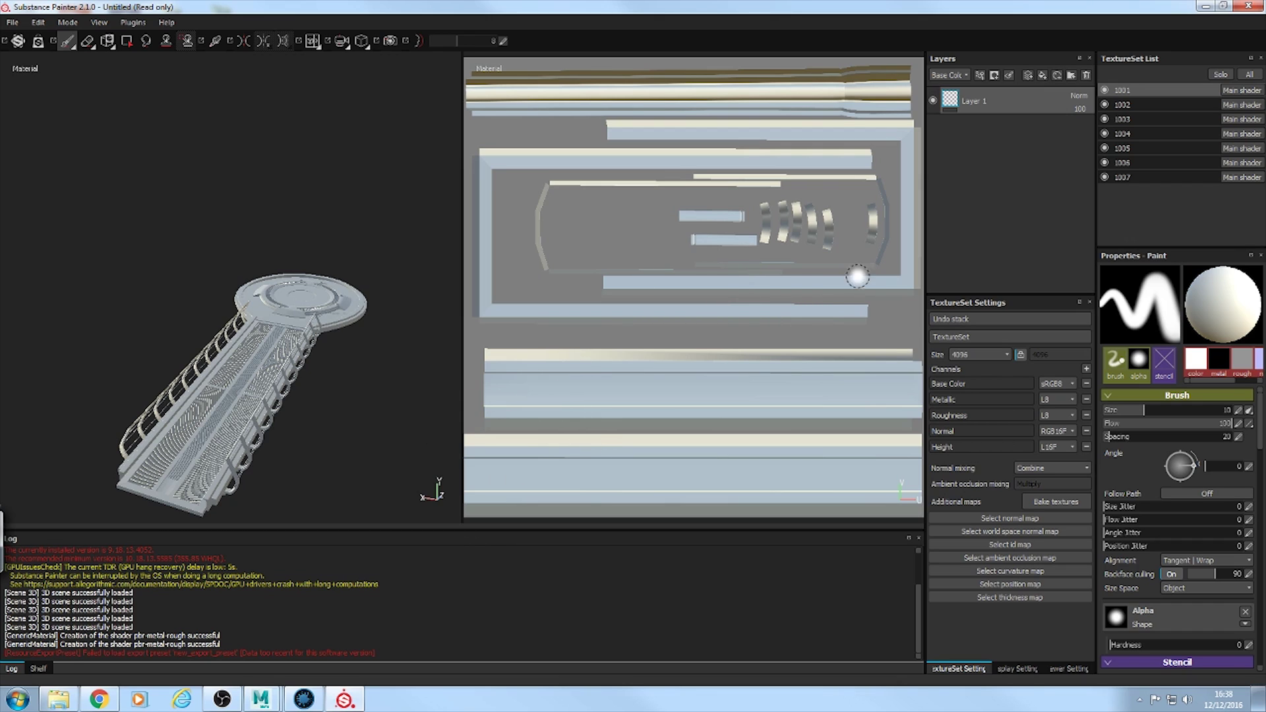
Step: Set up the texture export for all texture sets as exr files at 16 bits
{"action": "left_click", "coordinate": [12, 22]}
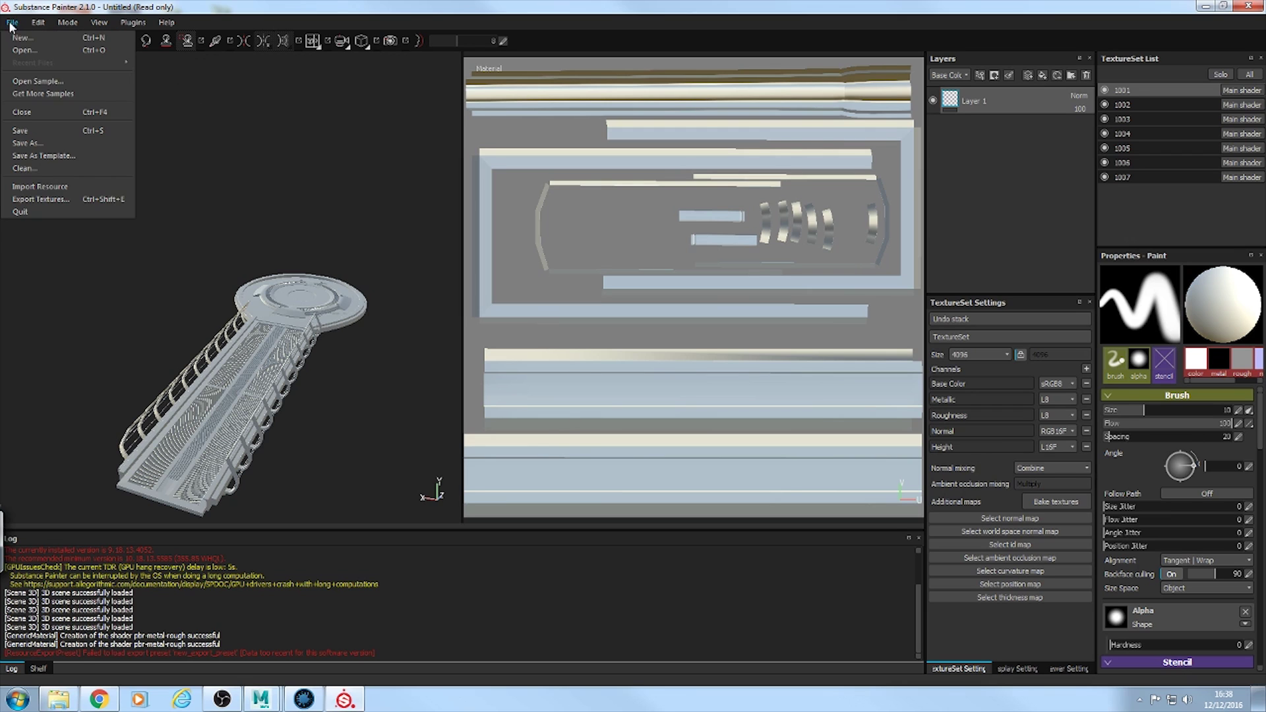
{"action": "left_click", "coordinate": [37, 196]}
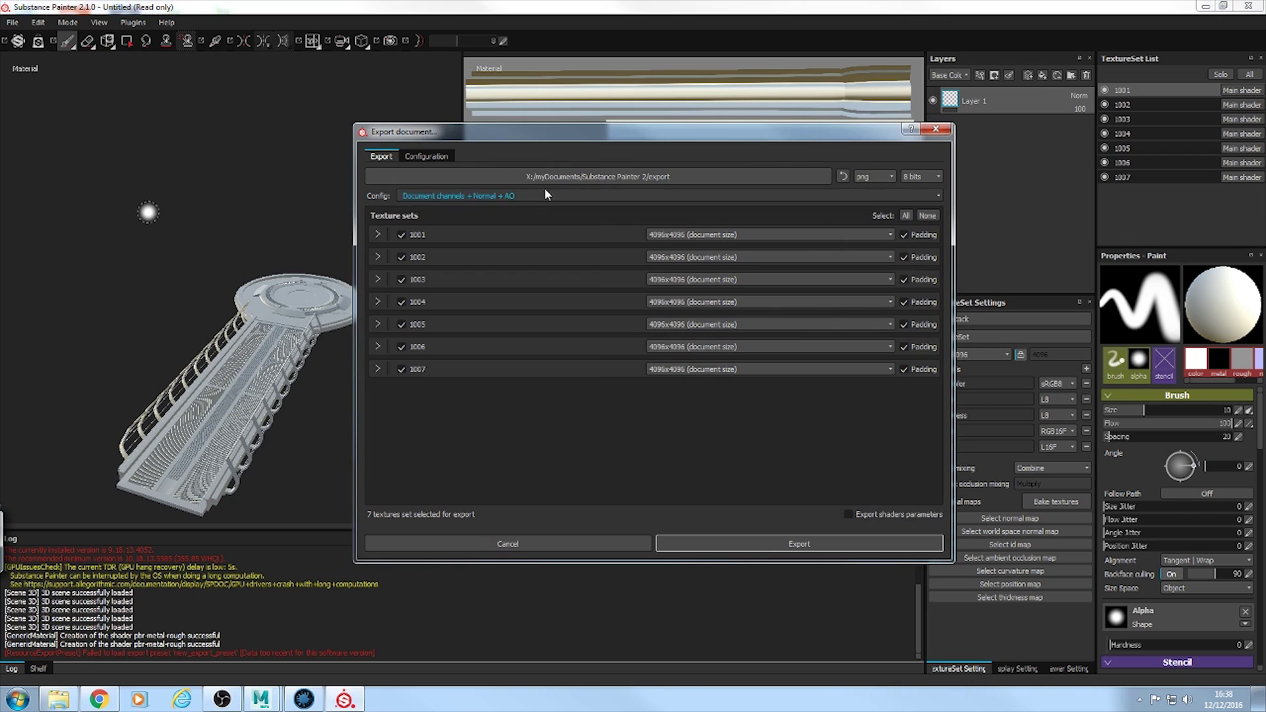
{"action": "left_click_drag", "start_coordinate": [603, 136], "coordinate": [618, 125]}
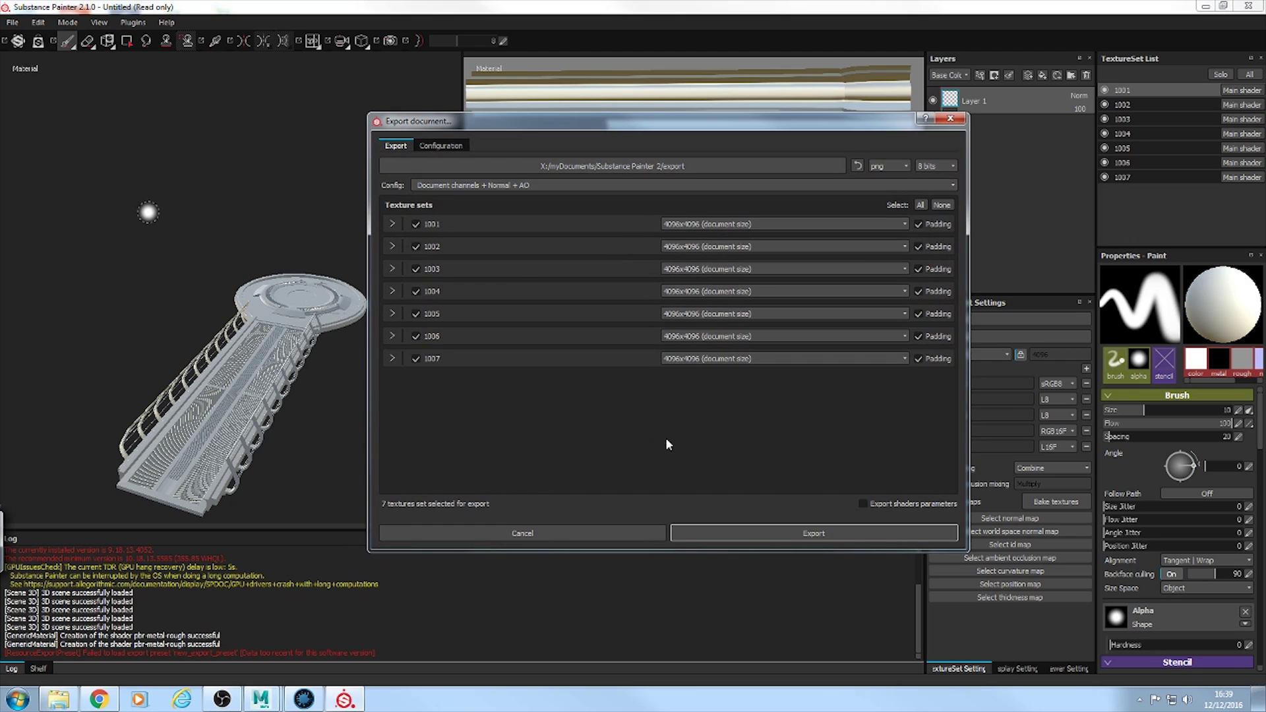
{"action": "left_click", "coordinate": [908, 167]}
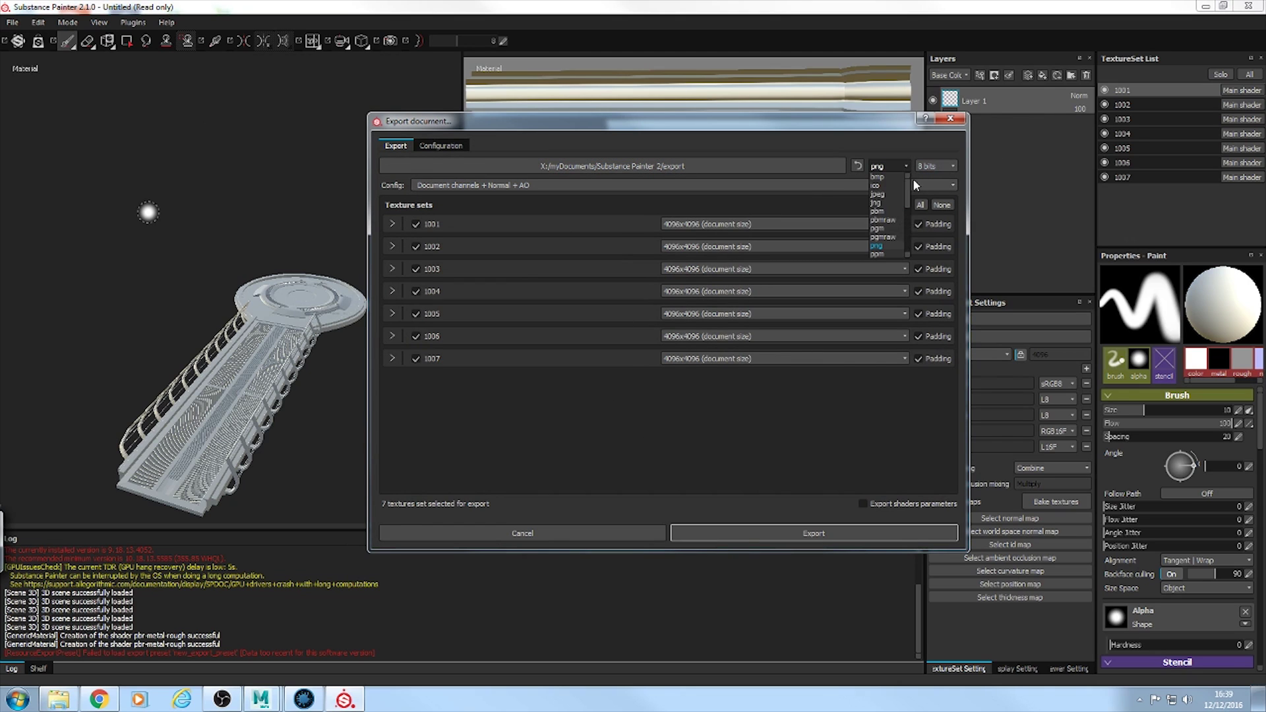
{"action": "scroll", "coordinate": [912, 224], "scroll_direction": "down", "scroll_amount": 2}
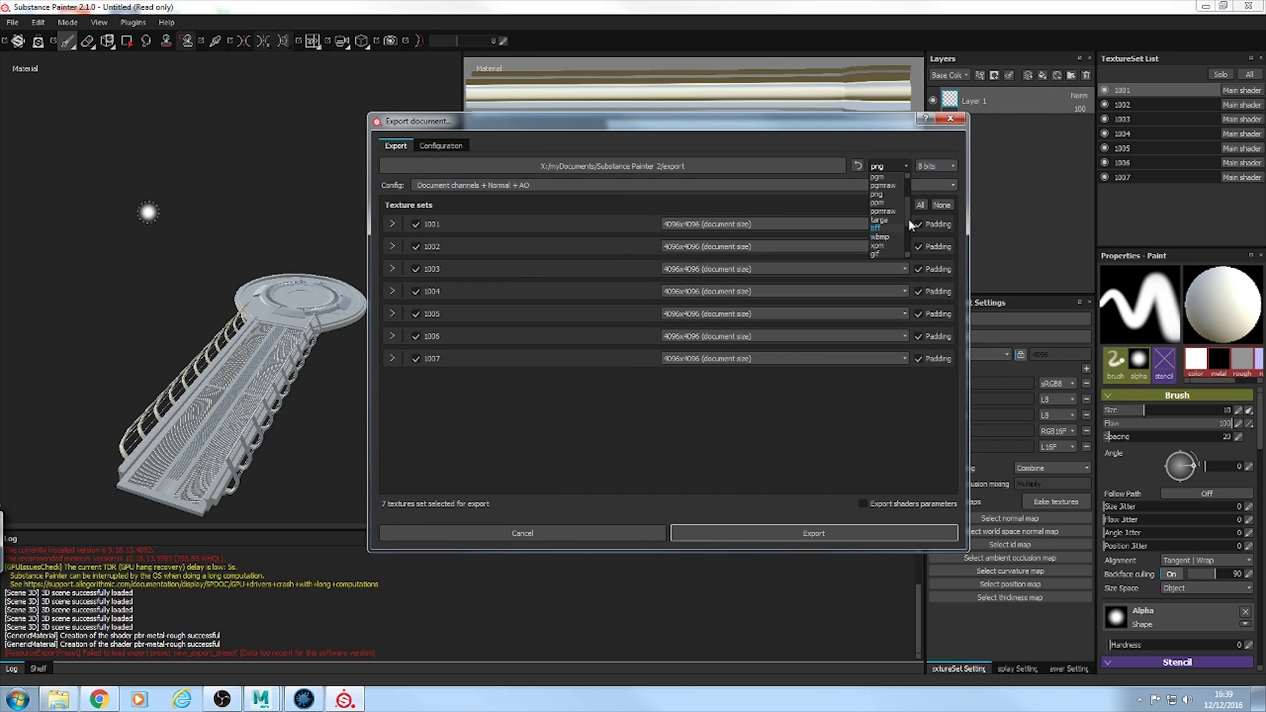
{"action": "scroll", "coordinate": [908, 214], "scroll_direction": "down", "scroll_amount": 1}
{"action": "left_click", "coordinate": [887, 255]}
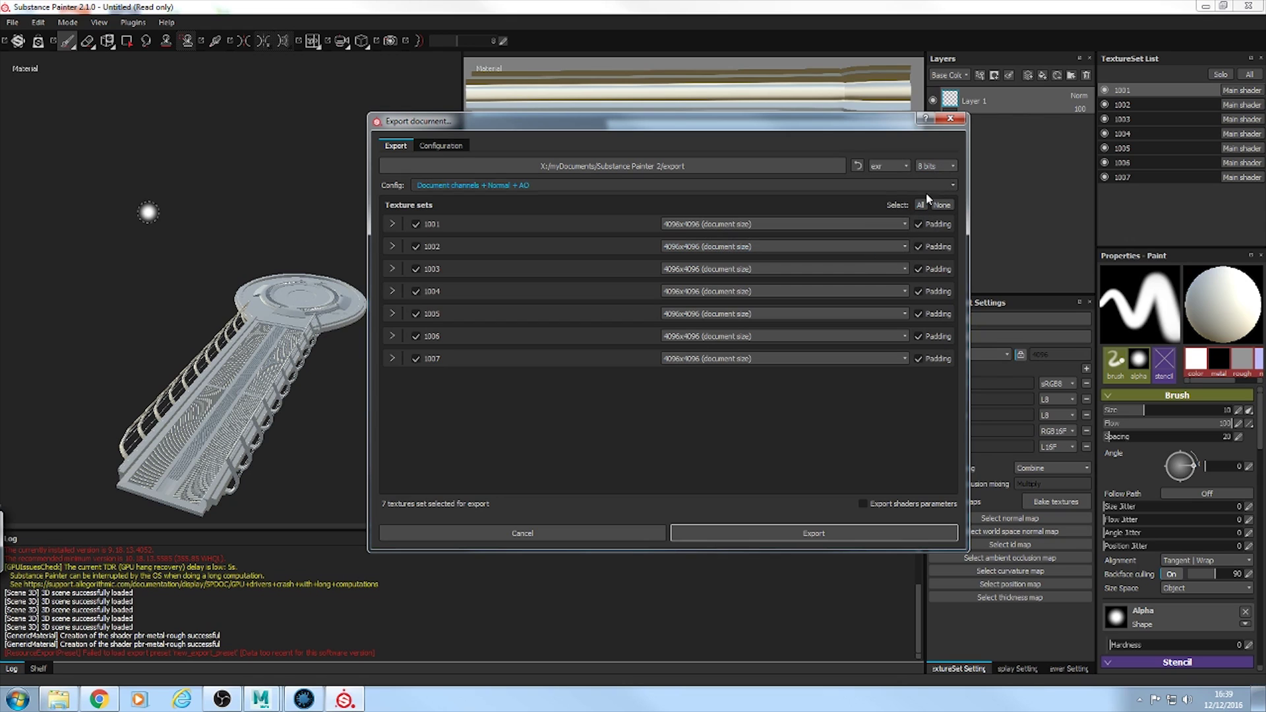
{"action": "left_click", "coordinate": [936, 166]}
{"action": "left_click", "coordinate": [933, 179]}
{"action": "left_click_drag", "start_coordinate": [788, 128], "coordinate": [778, 126]}
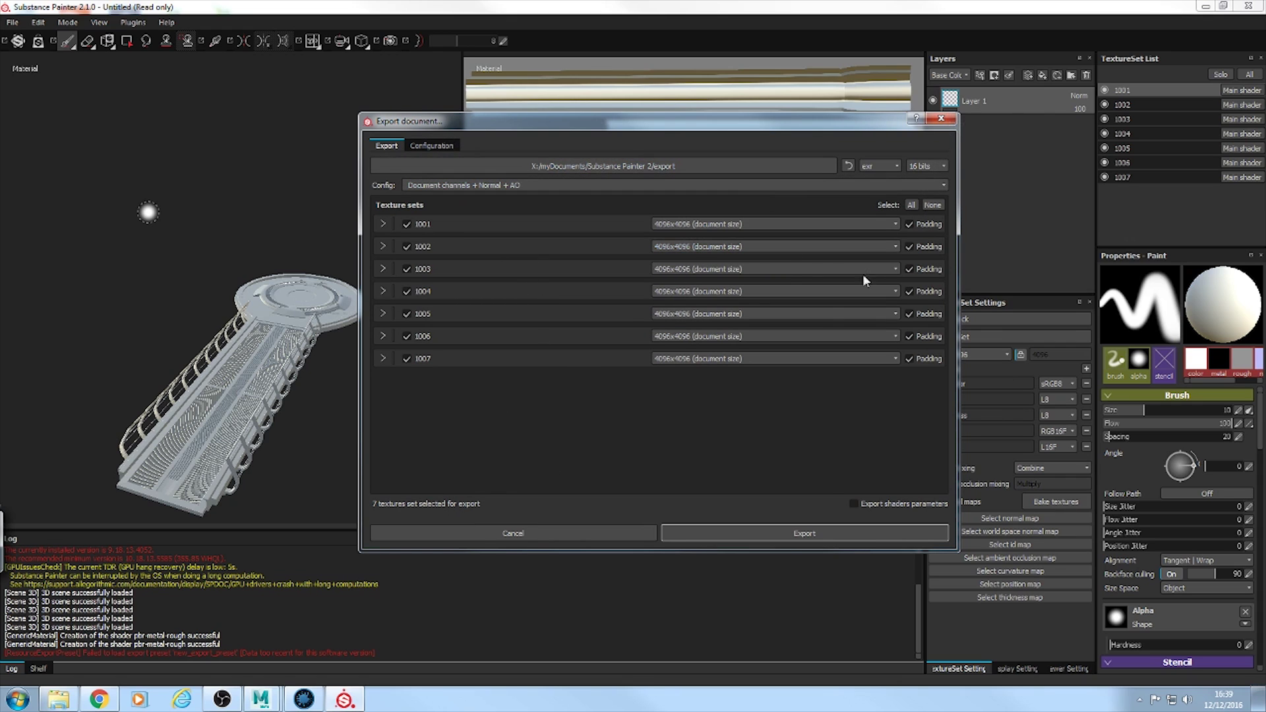
Step: Set the export configuration to Additional maps, reviewing the preset's output maps and the destination folder
{"action": "left_click", "coordinate": [445, 145]}
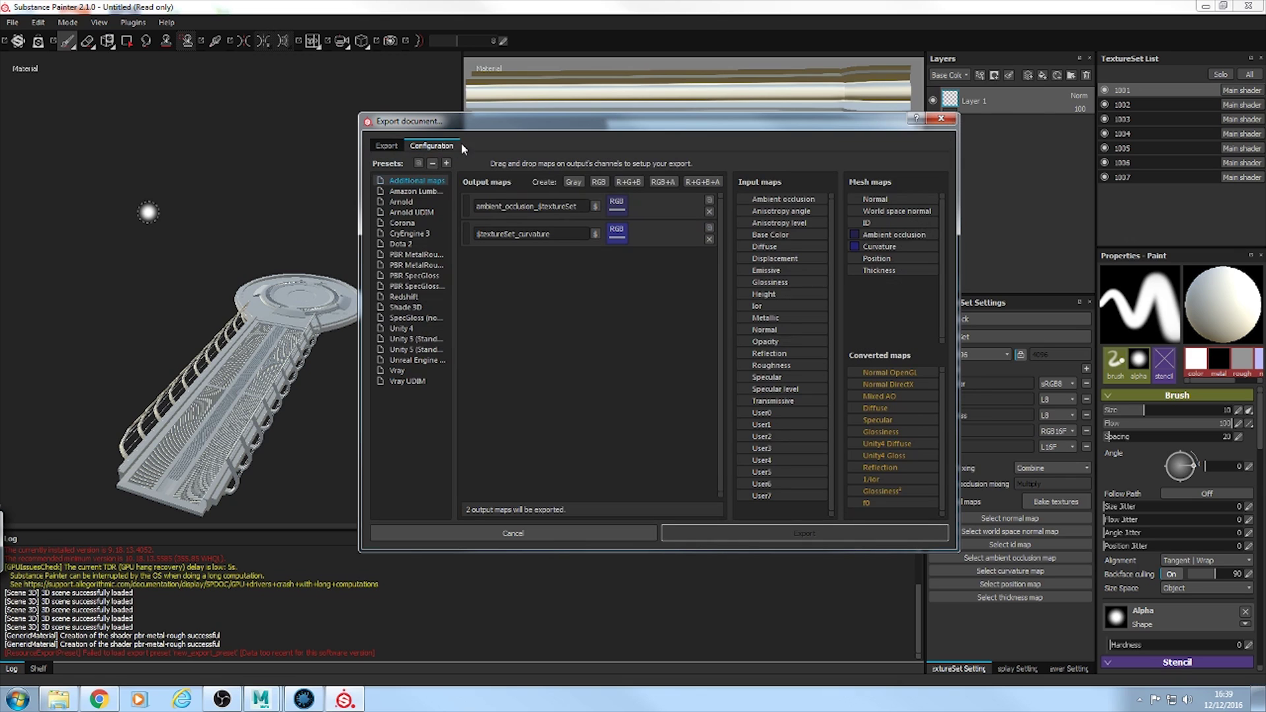
{"action": "left_click", "coordinate": [387, 148]}
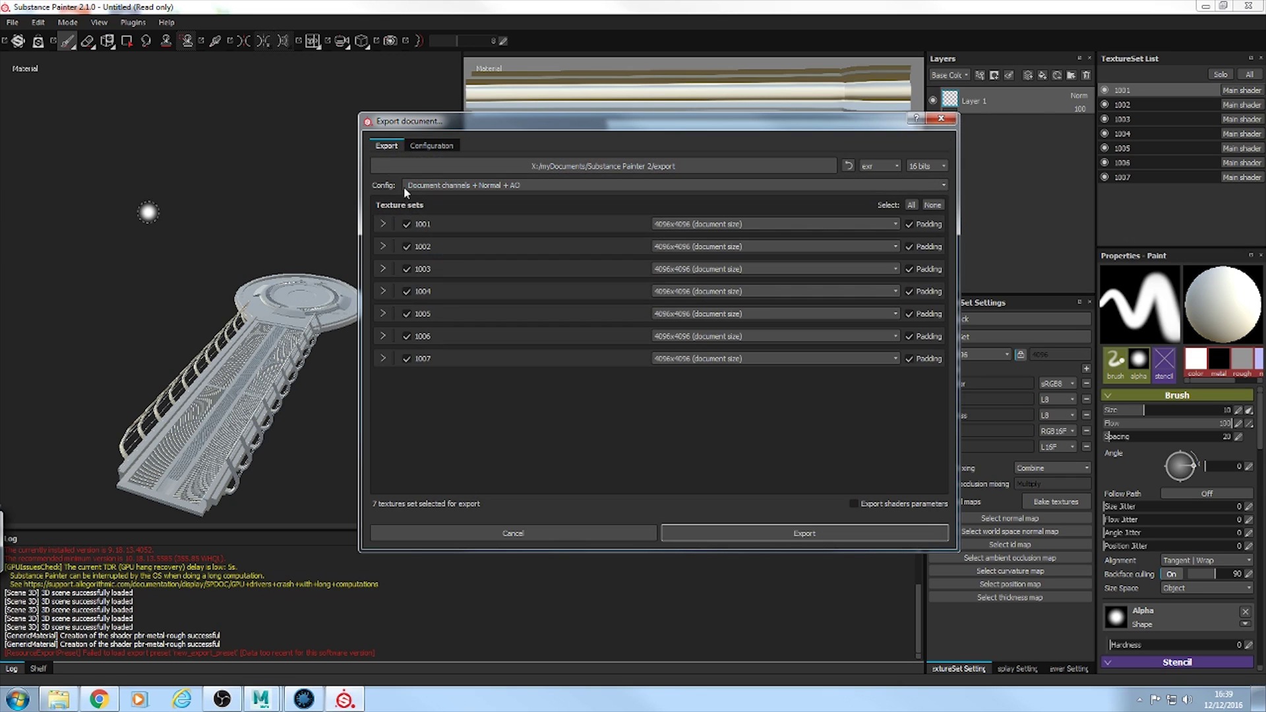
{"action": "left_click", "coordinate": [458, 185]}
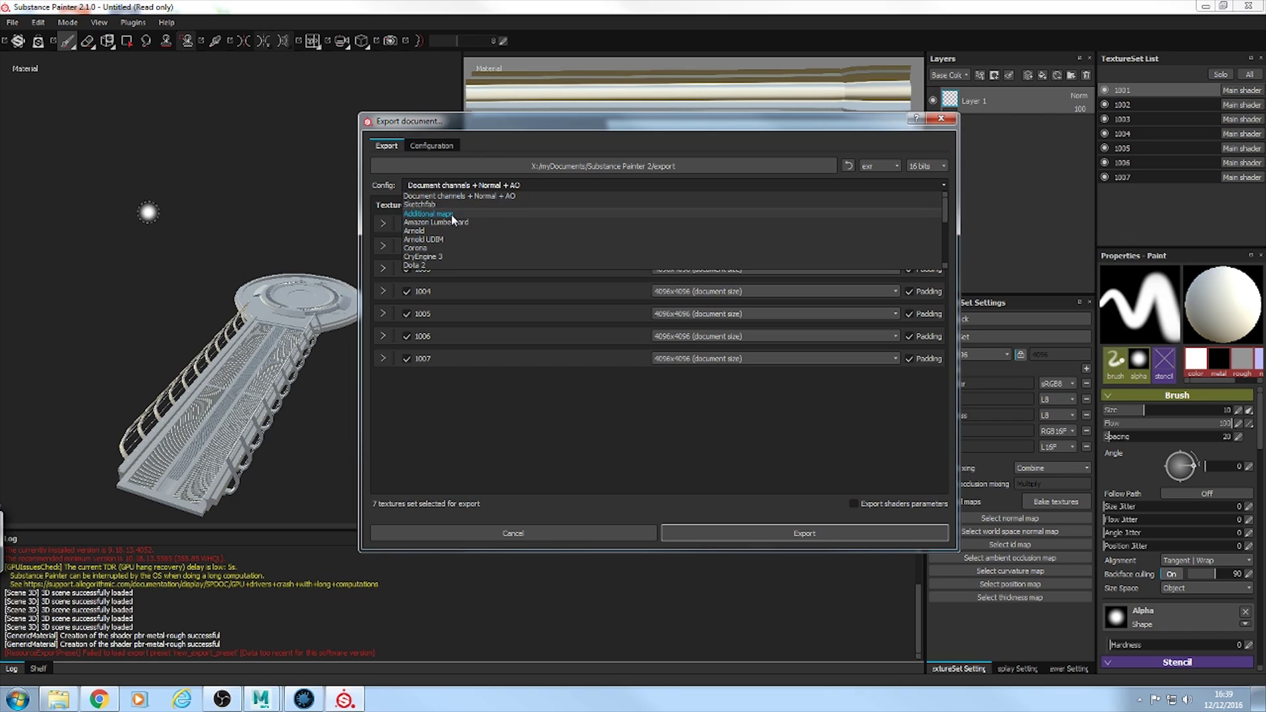
{"action": "left_click", "coordinate": [453, 215]}
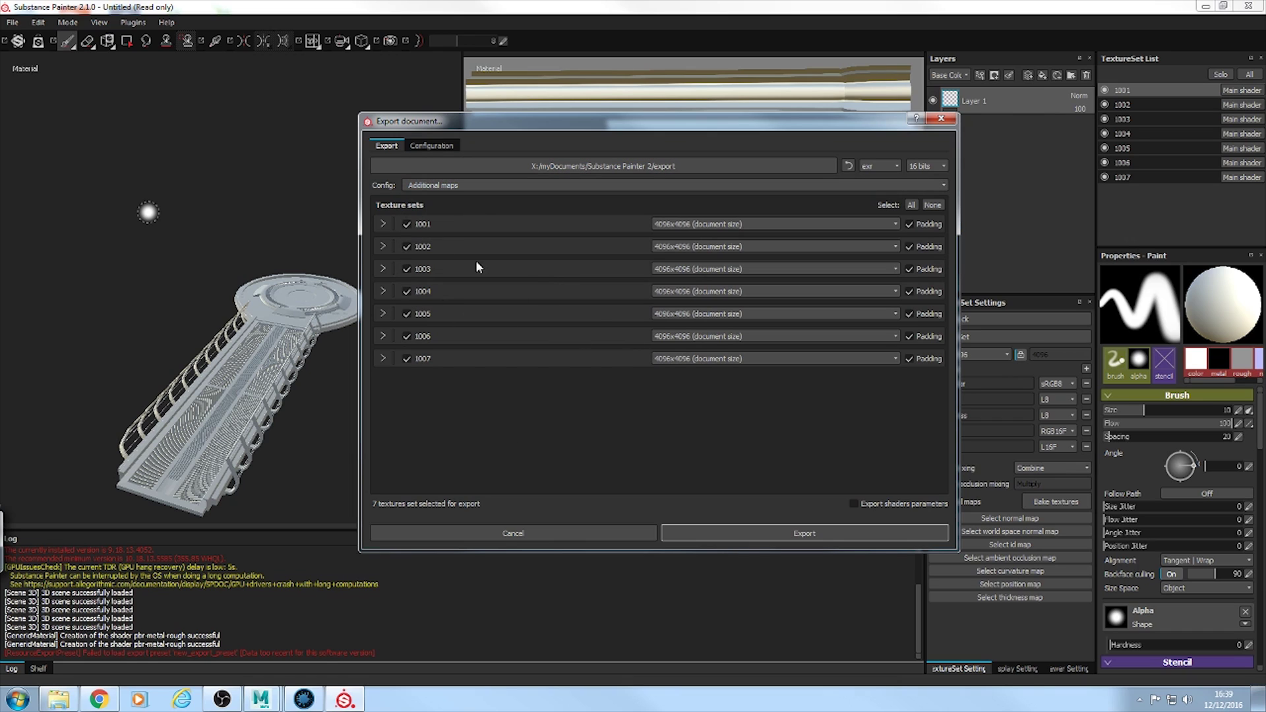
{"action": "left_click", "coordinate": [432, 146]}
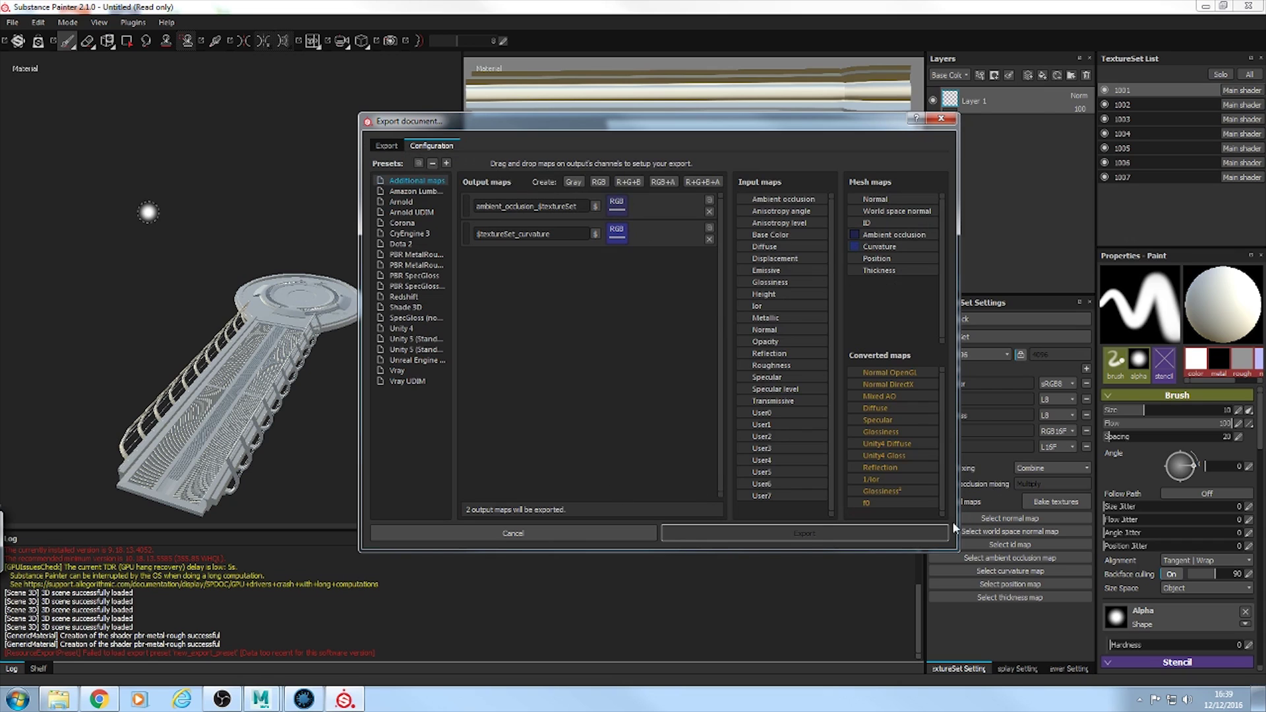
{"action": "left_click", "coordinate": [386, 145]}
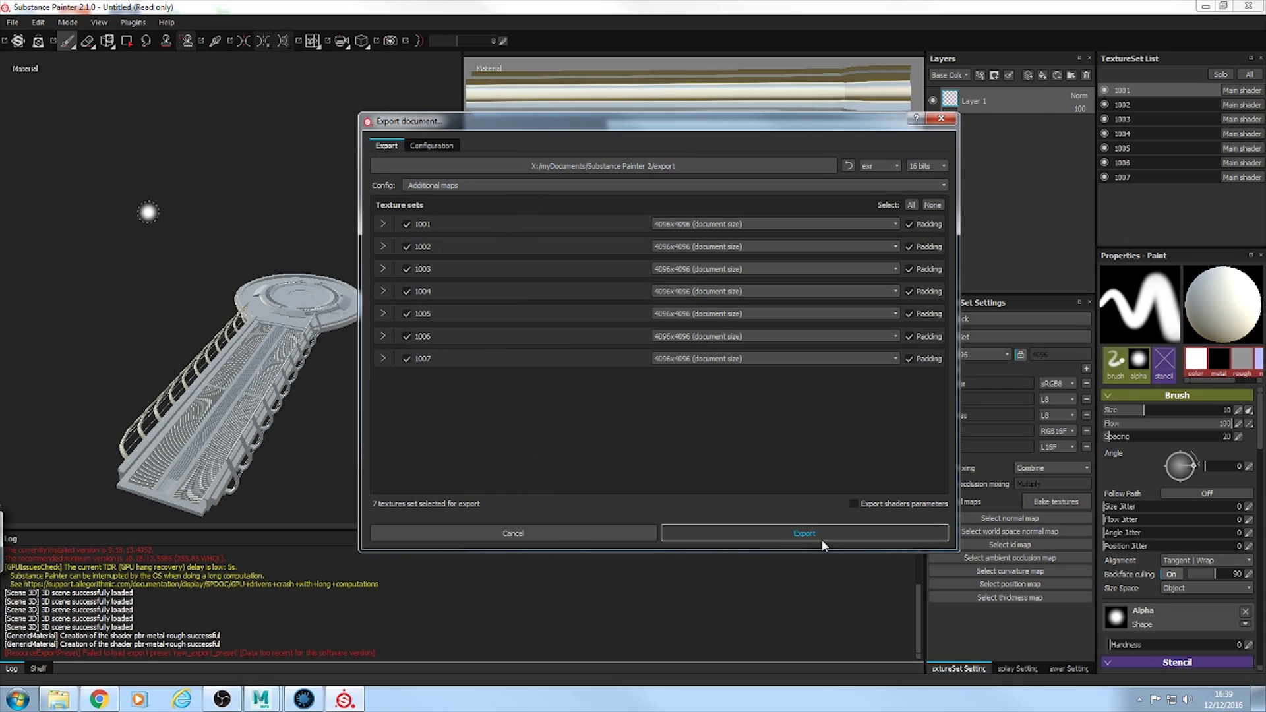
{"action": "left_click", "coordinate": [710, 170]}
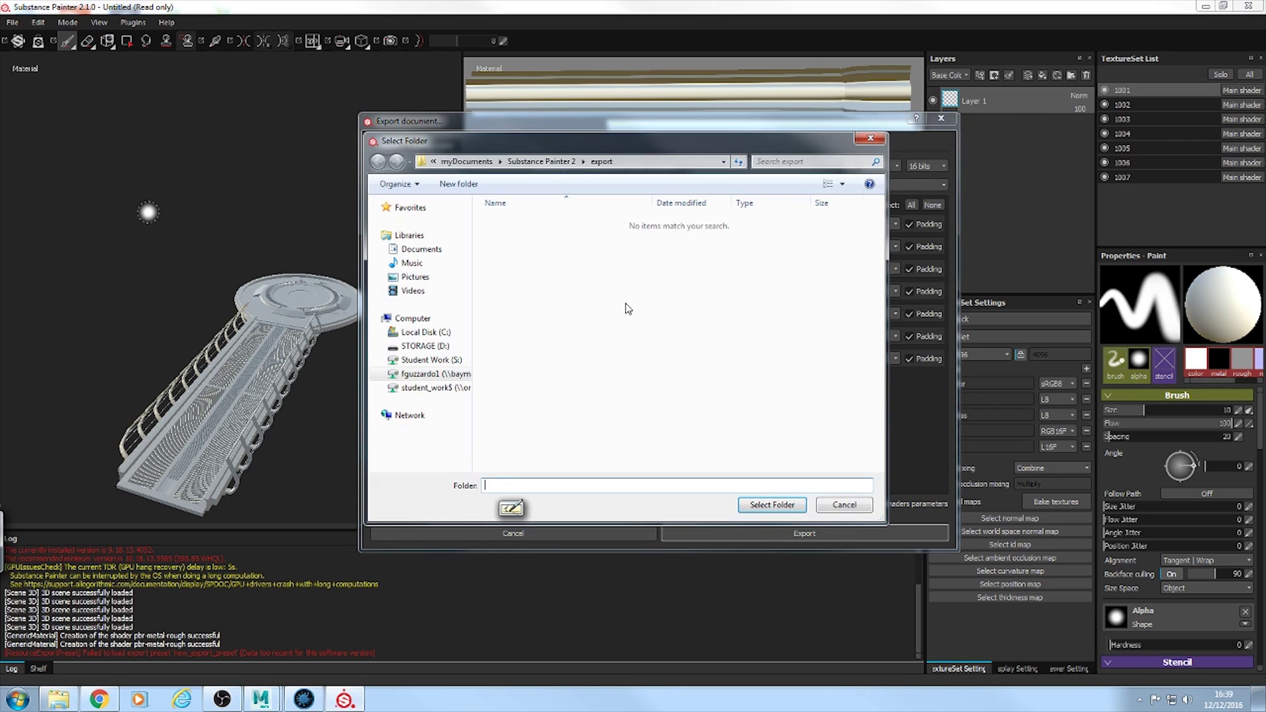
{"action": "left_click", "coordinate": [876, 141]}
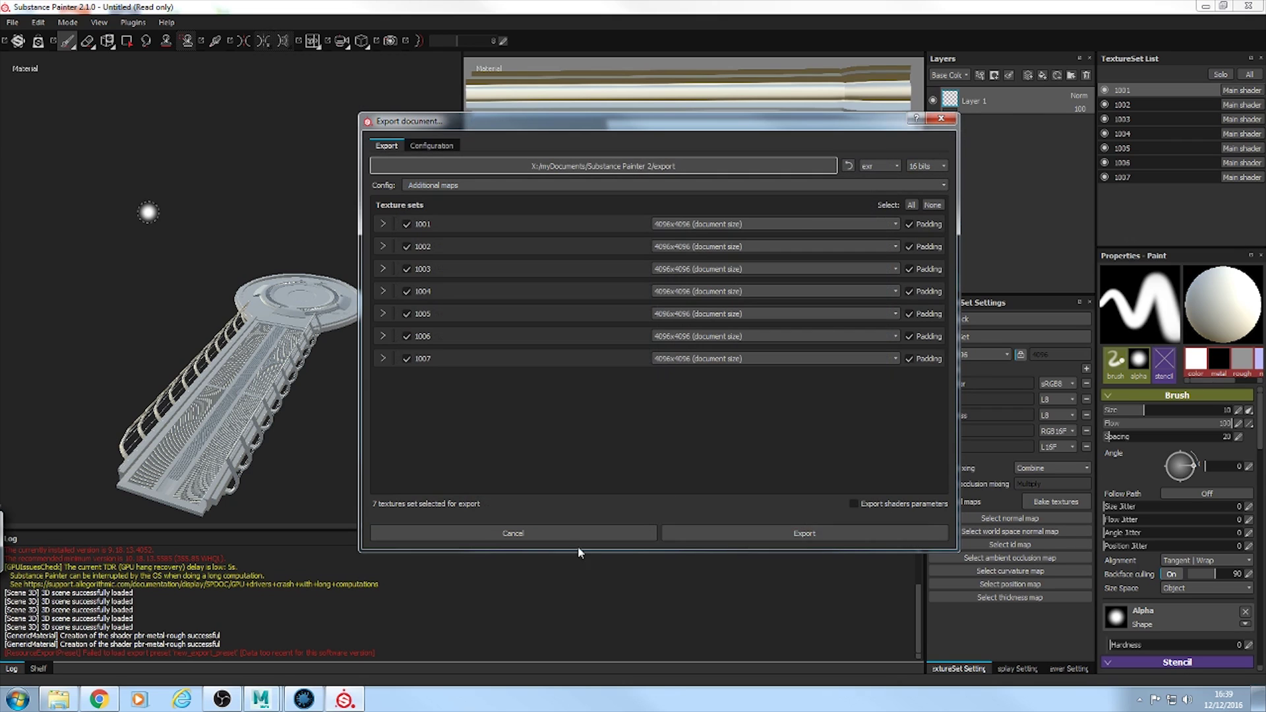
Step: Leave the texture export without exporting, switch to Mari and look over the textured box from a few angles
{"action": "left_click", "coordinate": [594, 532]}
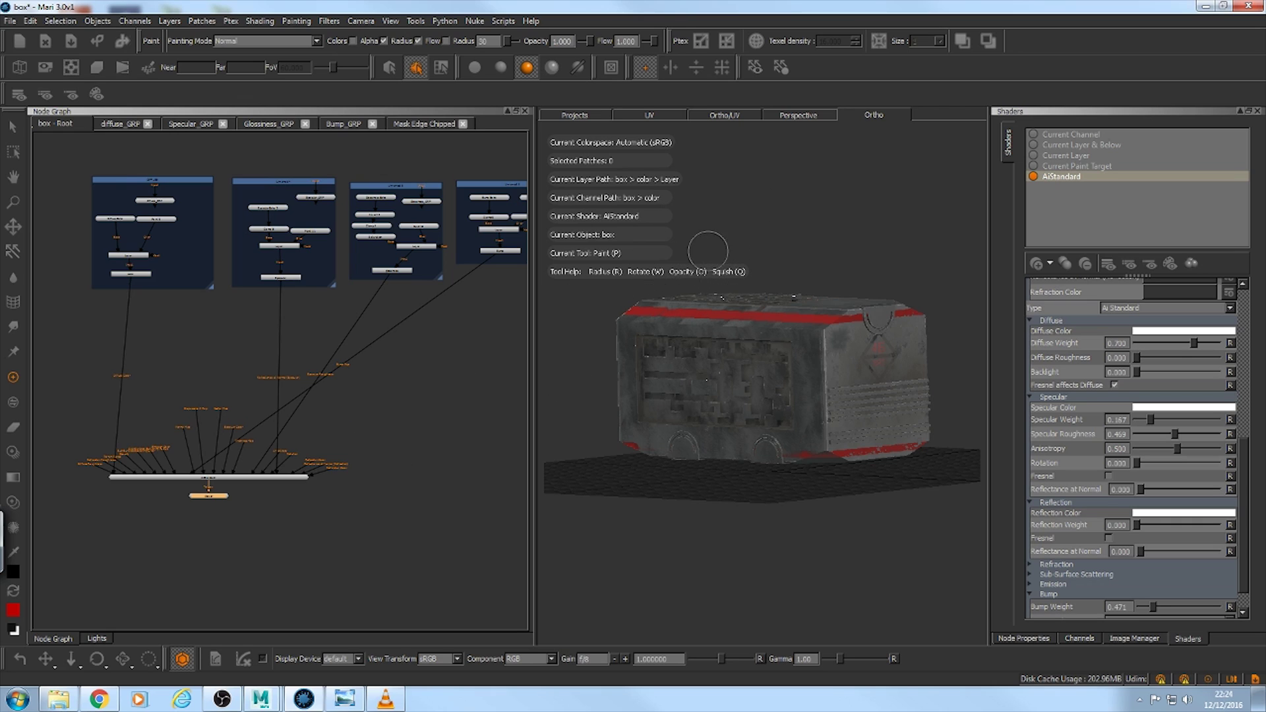
{"action": "right_click_drag", "start_coordinate": [739, 239], "coordinate": [771, 226], "text": "alt"}
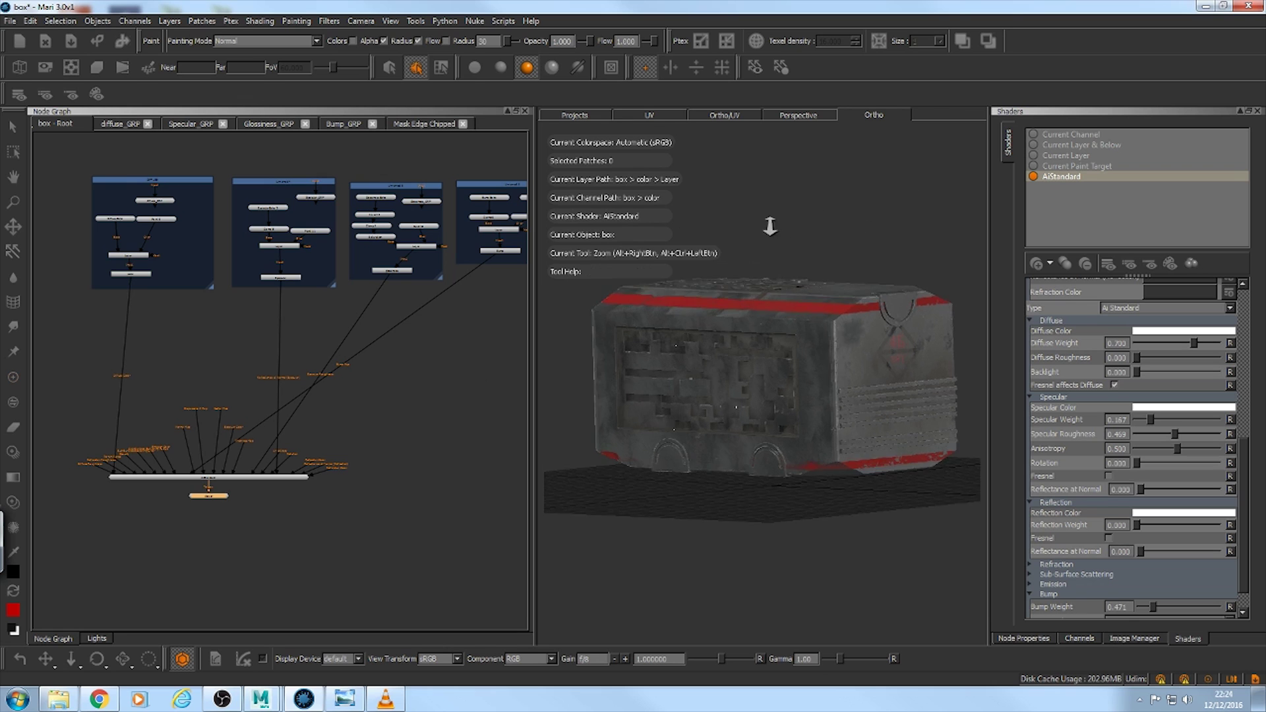
{"action": "mouse_move", "coordinate": [770, 225]}
{"action": "left_mouse_down", "text": "alt"}
{"action": "mouse_move", "coordinate": [837, 209]}
{"action": "mouse_move", "coordinate": [809, 206]}
{"action": "mouse_move", "coordinate": [831, 192]}
{"action": "mouse_move", "coordinate": [706, 198]}
{"action": "mouse_move", "coordinate": [820, 190]}
{"action": "left_mouse_up", "text": "alt"}
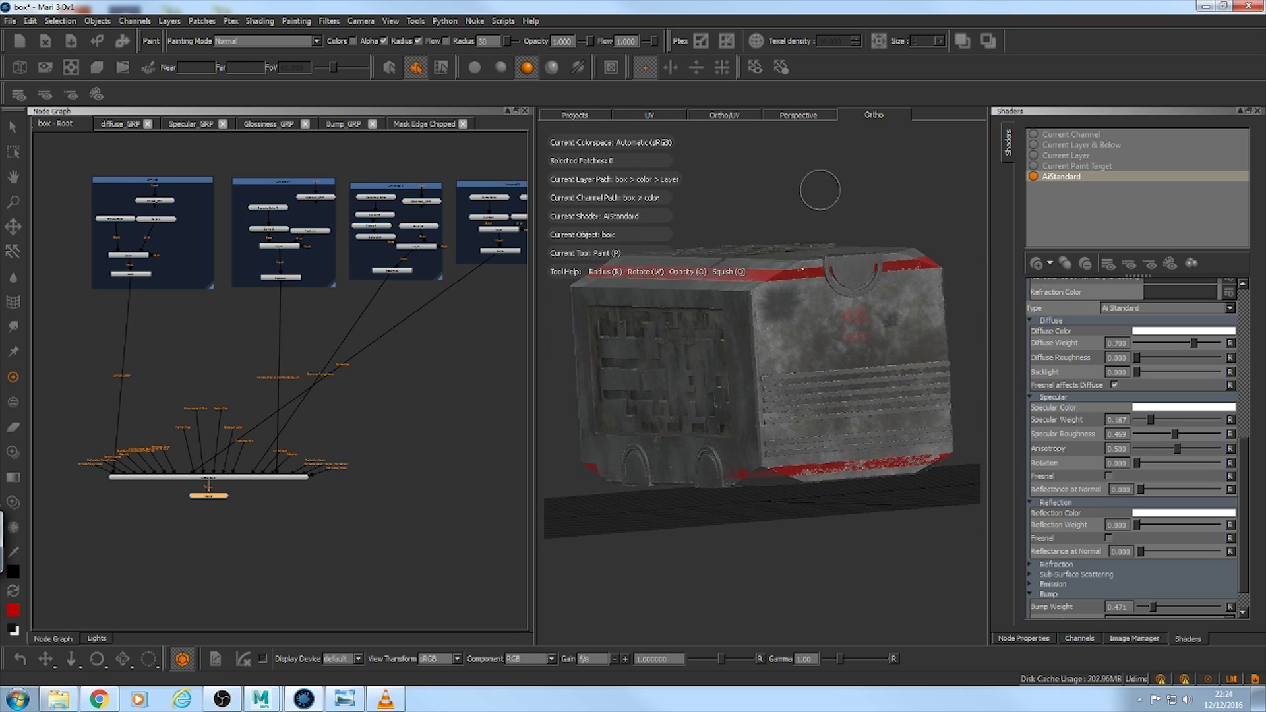
{"action": "right_click_drag", "start_coordinate": [838, 183], "coordinate": [809, 180], "text": "alt"}
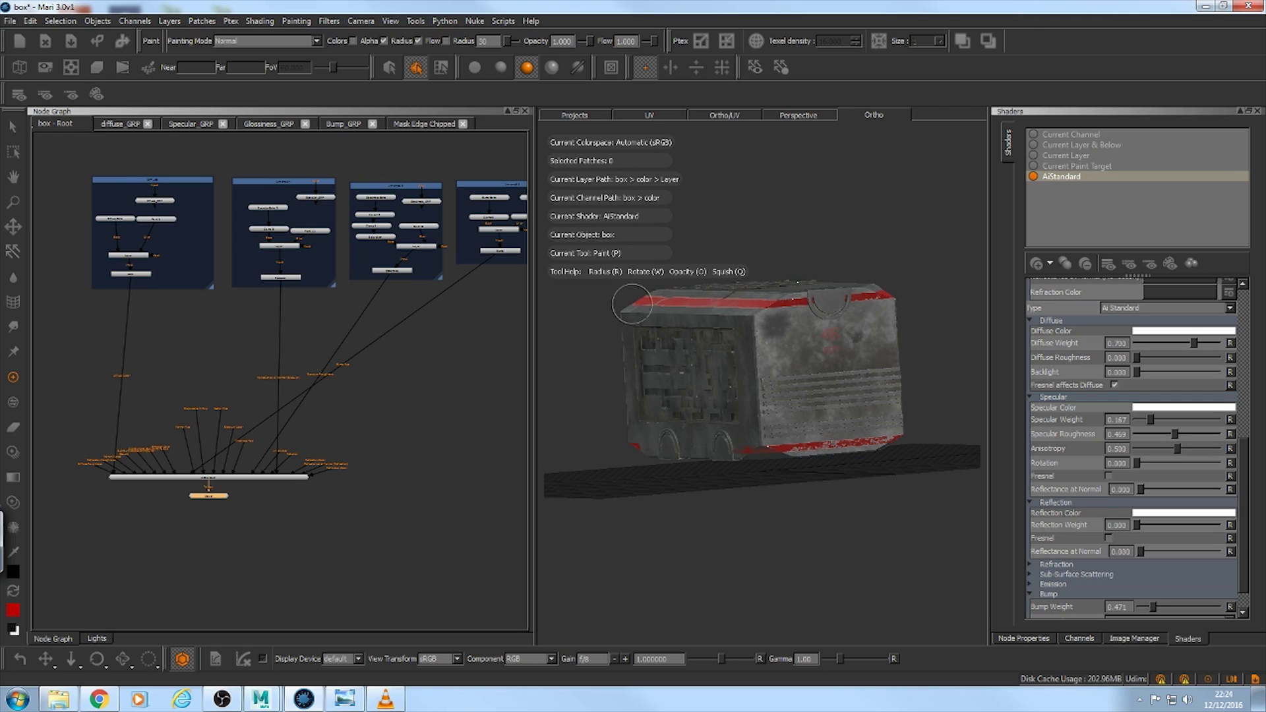
Step: Switch to Chrome, review the Mari Extension Pack tutorials page and its address, and return to Mari
{"action": "left_click", "coordinate": [107, 692]}
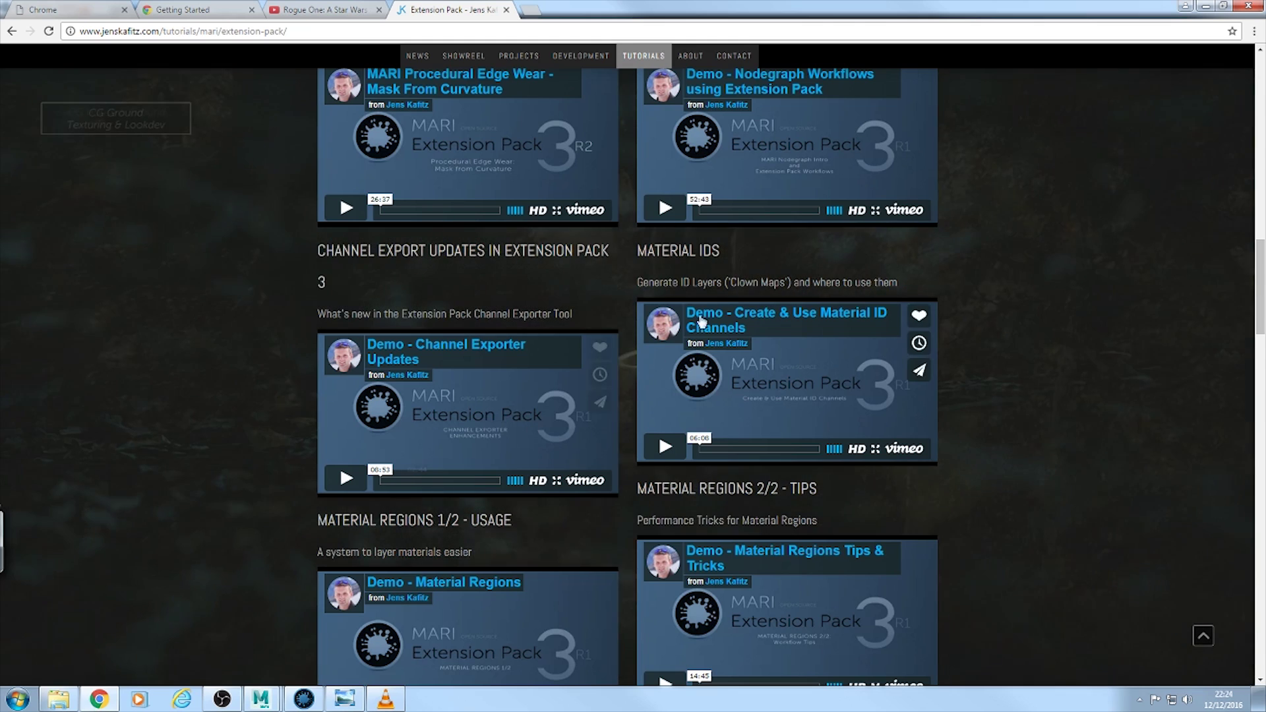
{"action": "left_click_drag", "start_coordinate": [1260, 265], "coordinate": [1201, 58]}
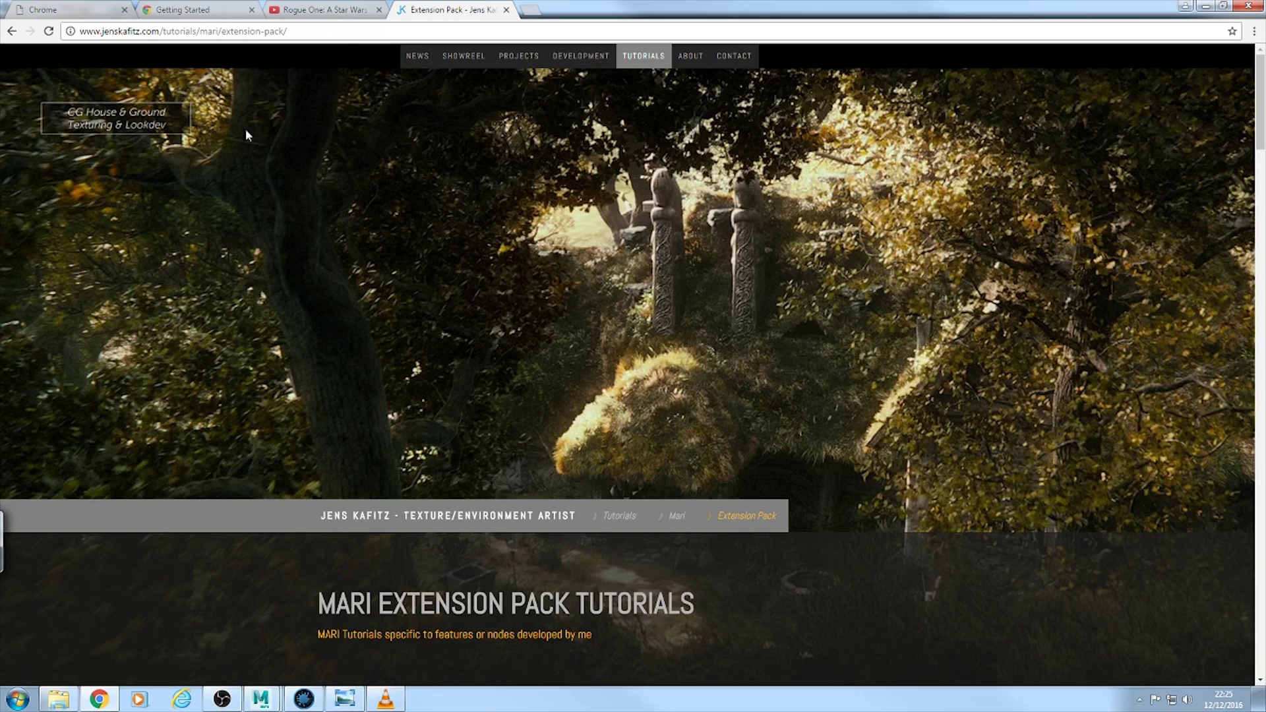
{"action": "left_click", "coordinate": [322, 30]}
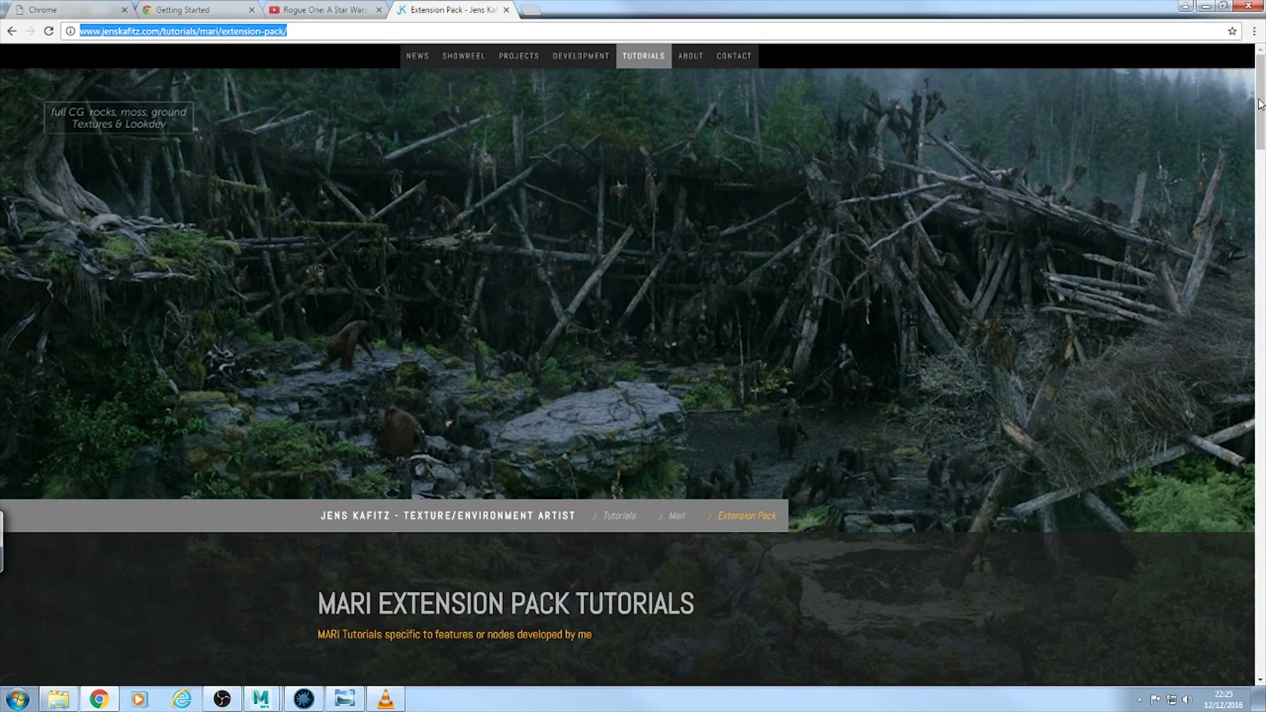
{"action": "left_click_drag", "start_coordinate": [1261, 104], "coordinate": [1227, 195]}
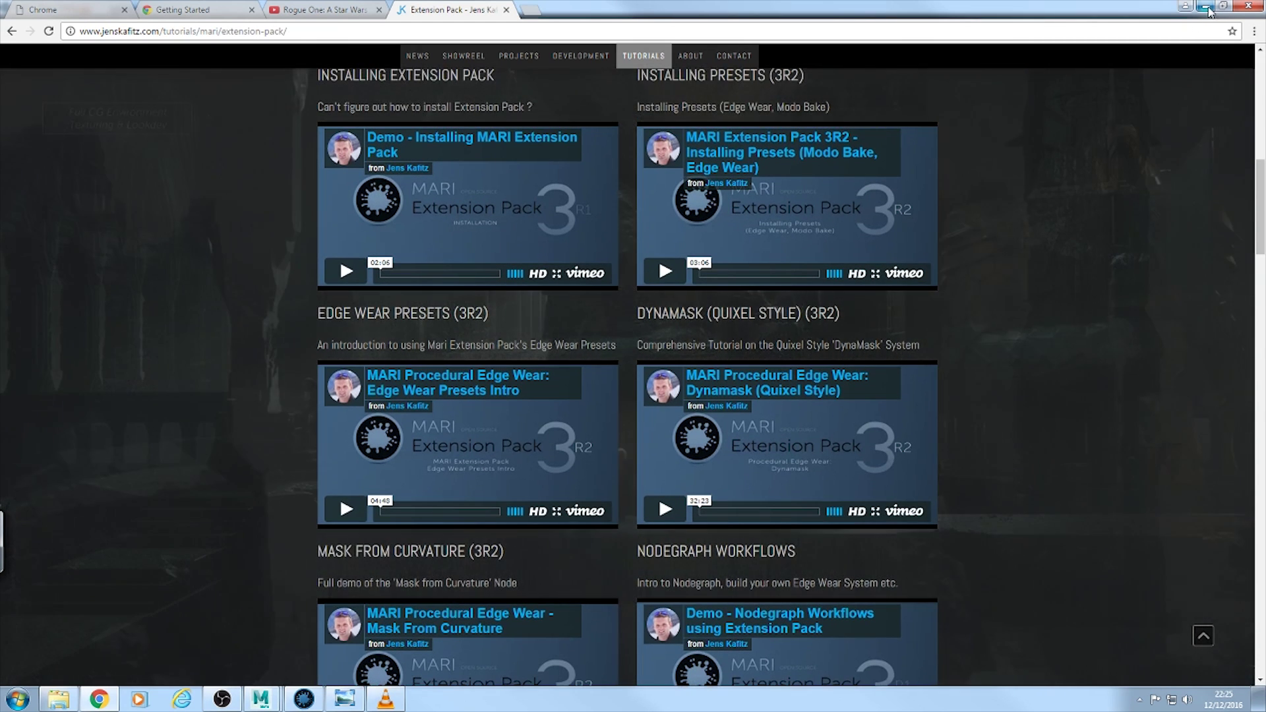
{"action": "left_click", "coordinate": [1206, 6]}
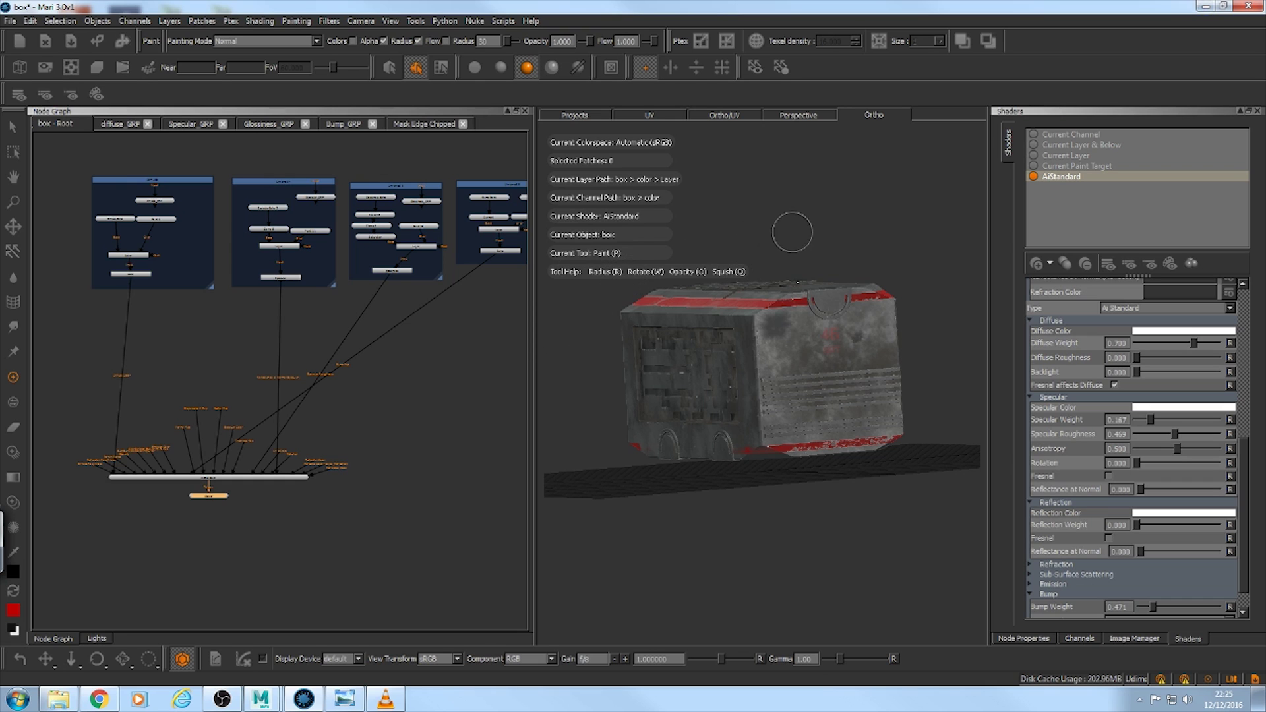
Step: Examine the textured box from all sides, including its red trim, end caps, recessed panels and emblem
{"action": "left_click_drag", "start_coordinate": [806, 222], "coordinate": [831, 242], "text": "alt"}
{"action": "mouse_move", "coordinate": [608, 500]}
{"action": "middle_mouse_down", "text": "alt"}
{"action": "mouse_move", "coordinate": [569, 504]}
{"action": "mouse_move", "coordinate": [746, 506]}
{"action": "middle_mouse_up", "text": "alt"}
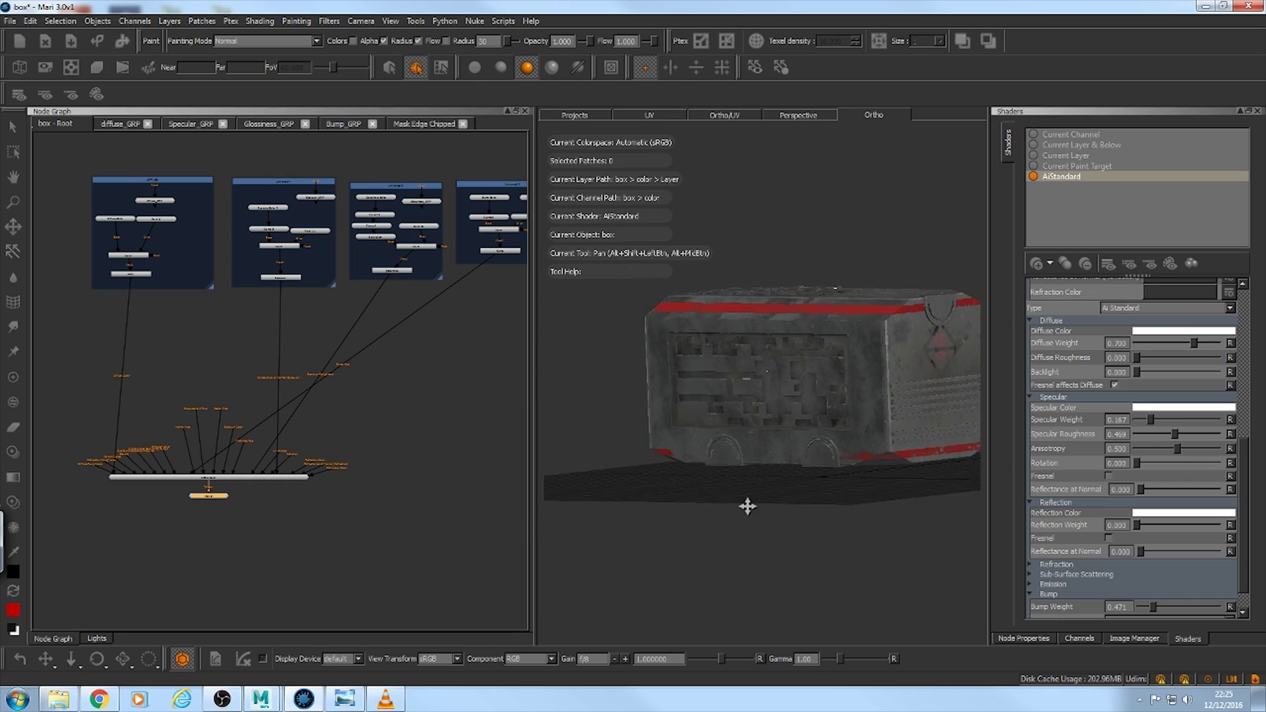
{"action": "left_click_drag", "start_coordinate": [745, 506], "coordinate": [774, 515], "text": "alt"}
{"action": "middle_click_drag", "start_coordinate": [775, 515], "coordinate": [740, 573], "text": "alt"}
{"action": "left_click_drag", "start_coordinate": [740, 573], "coordinate": [811, 557], "text": "alt"}
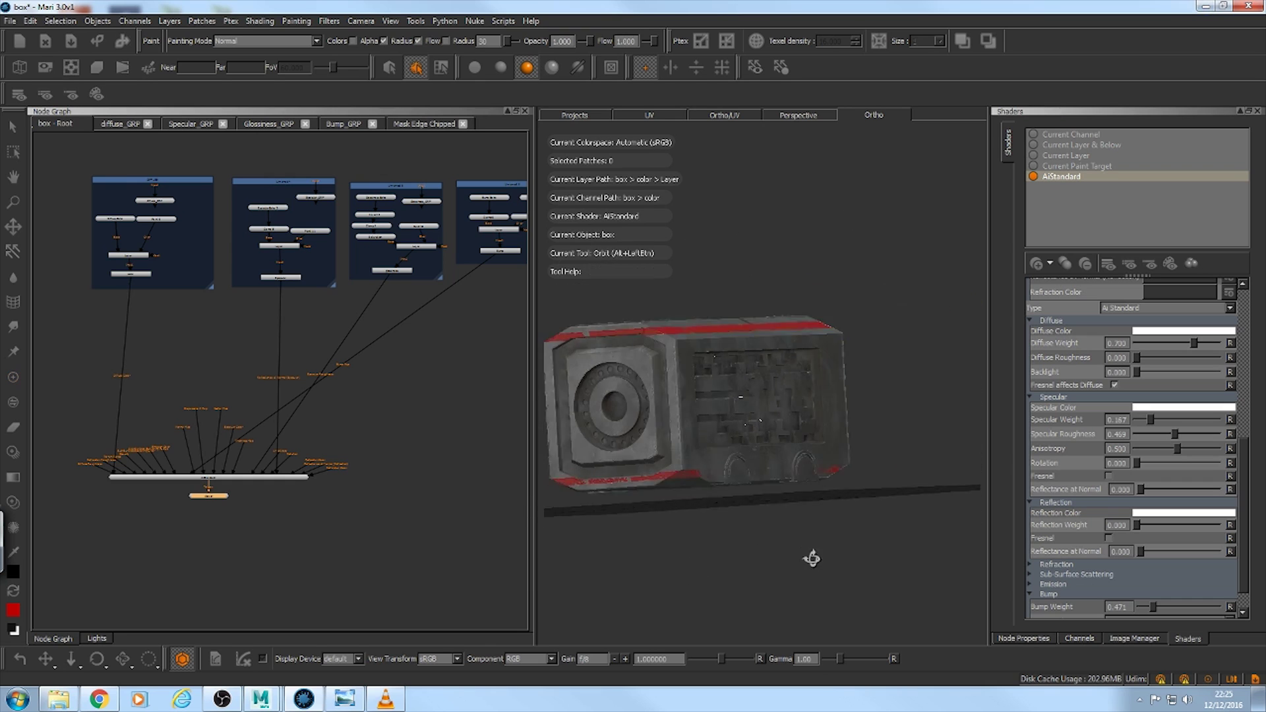
{"action": "mouse_move", "coordinate": [645, 253]}
{"action": "right_mouse_down", "text": "alt"}
{"action": "mouse_move", "coordinate": [704, 257]}
{"action": "mouse_move", "coordinate": [745, 250]}
{"action": "mouse_move", "coordinate": [746, 238]}
{"action": "right_mouse_up", "text": "alt"}
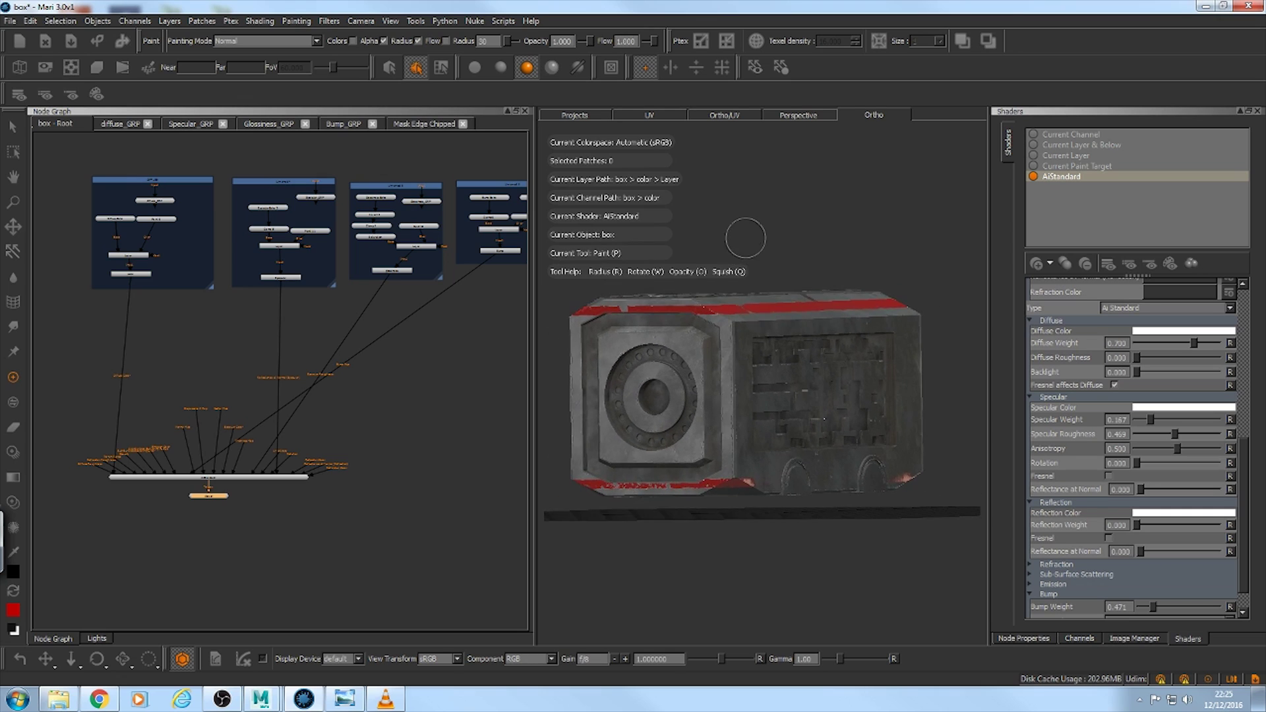
{"action": "left_click_drag", "start_coordinate": [745, 238], "coordinate": [761, 249], "text": "alt"}
{"action": "middle_click_drag", "start_coordinate": [898, 314], "coordinate": [963, 317], "text": "alt"}
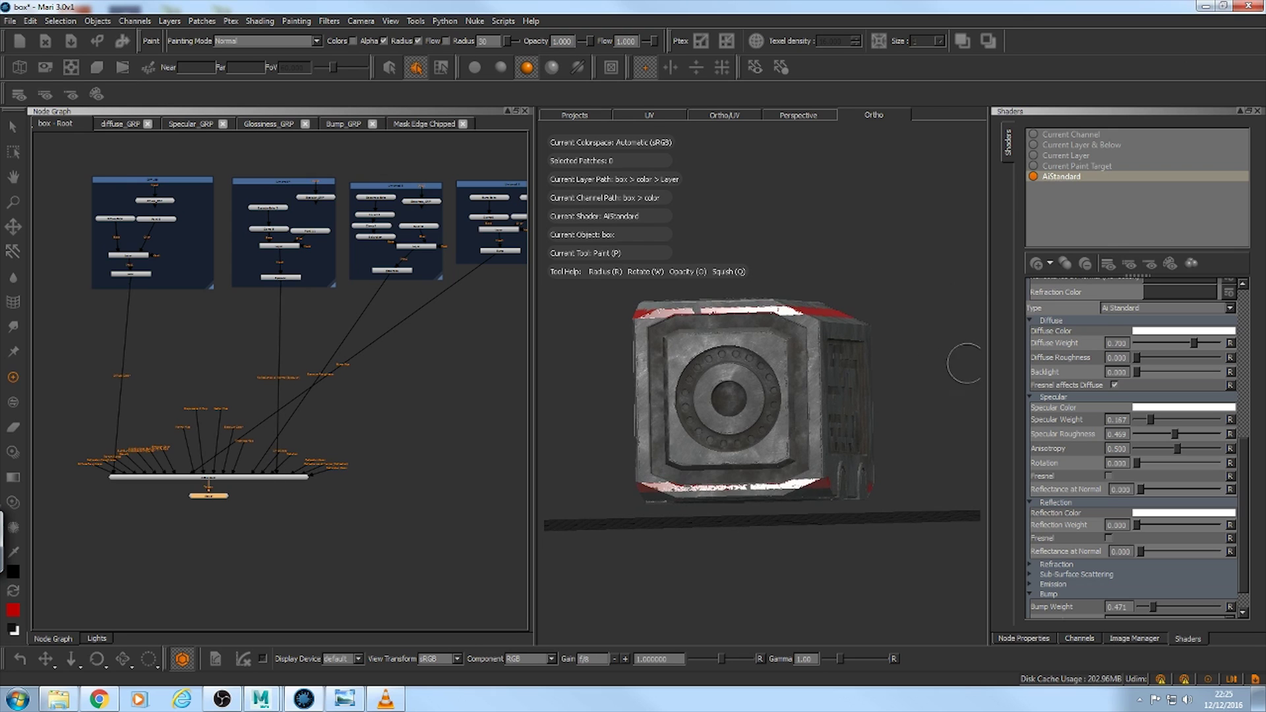
{"action": "left_click_drag", "start_coordinate": [928, 376], "coordinate": [999, 390], "text": "alt"}
{"action": "middle_click_drag", "start_coordinate": [770, 357], "coordinate": [795, 356], "text": "alt"}
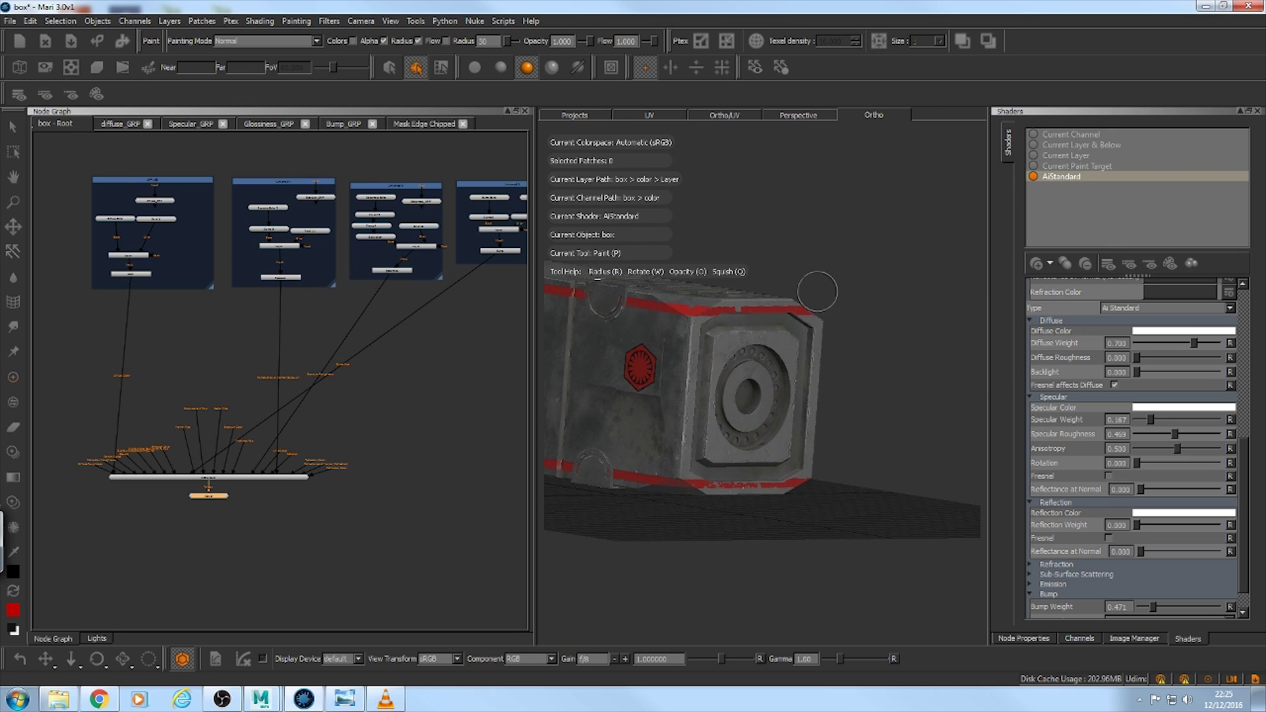
{"action": "middle_click_drag", "start_coordinate": [822, 289], "coordinate": [862, 275], "text": "alt"}
{"action": "left_click_drag", "start_coordinate": [862, 275], "coordinate": [754, 240], "text": "alt"}
{"action": "middle_click_drag", "start_coordinate": [857, 234], "coordinate": [691, 240], "text": "alt"}
{"action": "mouse_move", "coordinate": [785, 235]}
{"action": "left_mouse_down", "text": "alt"}
{"action": "mouse_move", "coordinate": [712, 233]}
{"action": "mouse_move", "coordinate": [682, 268]}
{"action": "left_mouse_up", "text": "alt"}
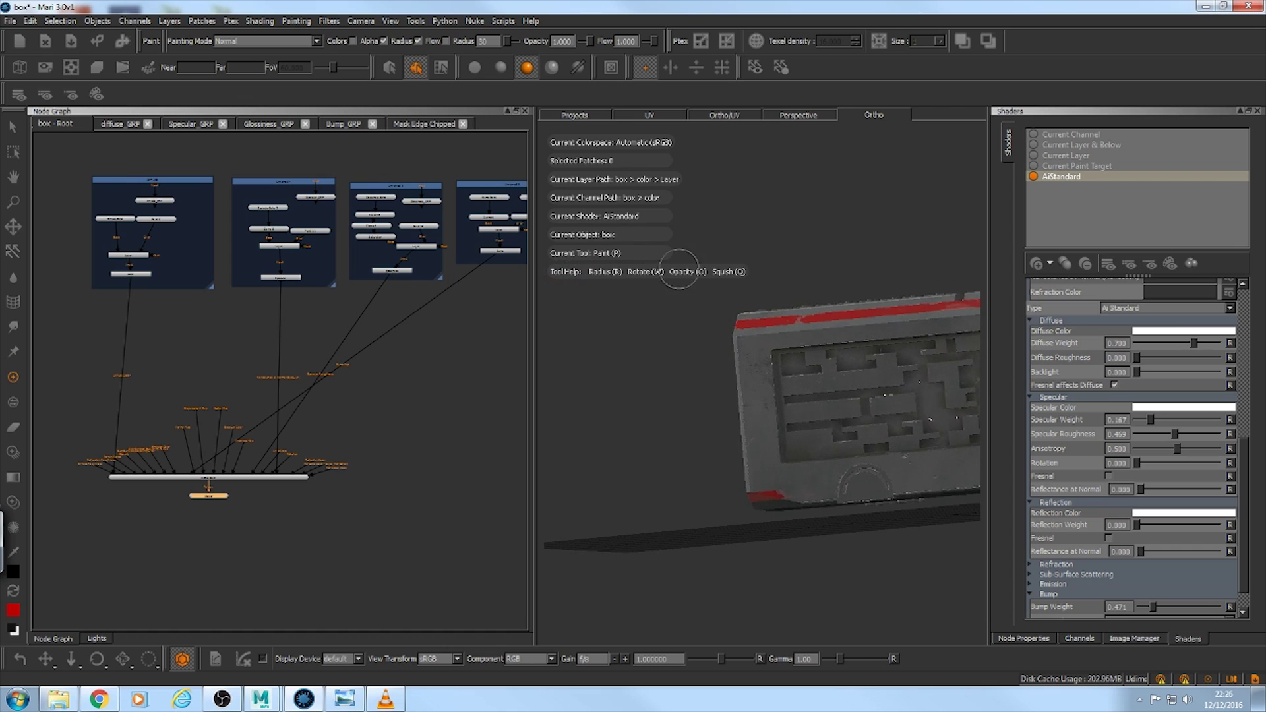
{"action": "mouse_move", "coordinate": [683, 461]}
{"action": "middle_mouse_down", "text": "alt"}
{"action": "mouse_move", "coordinate": [540, 506]}
{"action": "mouse_move", "coordinate": [462, 492]}
{"action": "middle_mouse_up", "text": "alt"}
{"action": "left_click_drag", "start_coordinate": [835, 375], "coordinate": [751, 379], "text": "alt"}
{"action": "middle_click_drag", "start_coordinate": [785, 372], "coordinate": [811, 420], "text": "alt"}
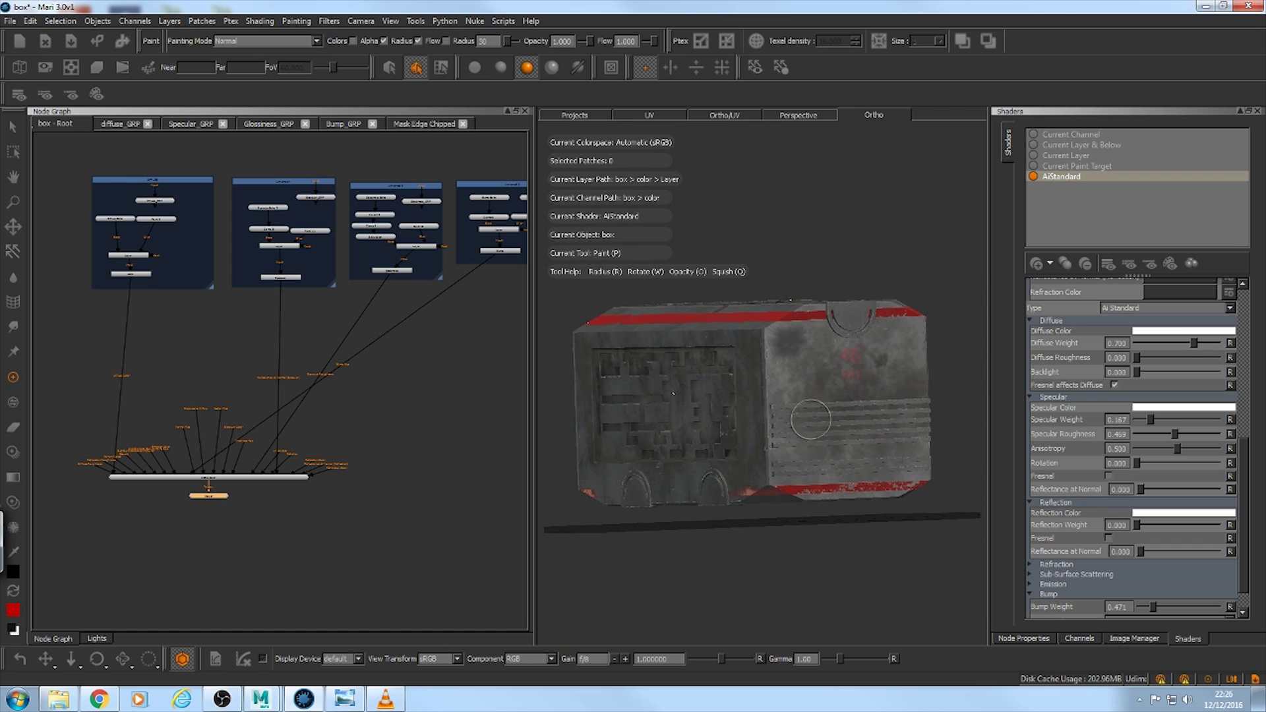
{"action": "middle_click_drag", "start_coordinate": [969, 400], "coordinate": [1050, 374], "text": "alt"}
Step: Show the node properties and add a Cloud node in the empty area of the root node graph
{"action": "right_click_drag", "start_coordinate": [425, 445], "coordinate": [491, 407], "text": "alt"}
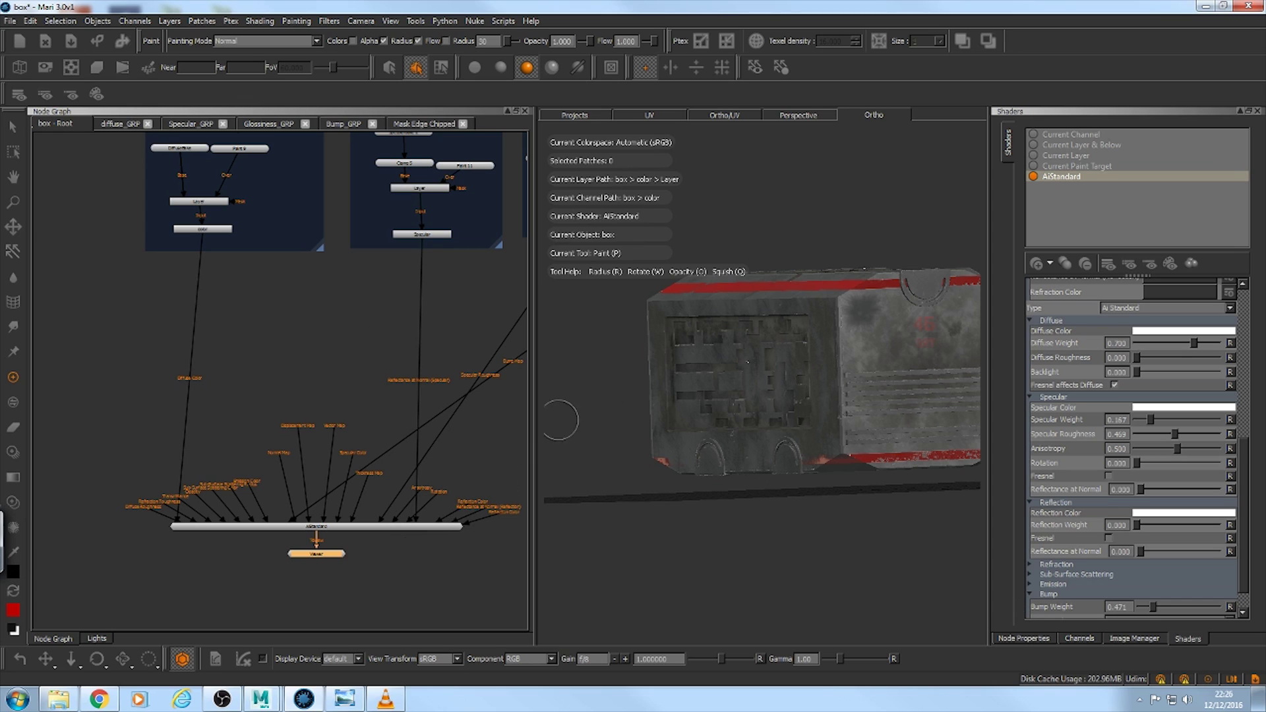
{"action": "left_click", "coordinate": [1044, 639]}
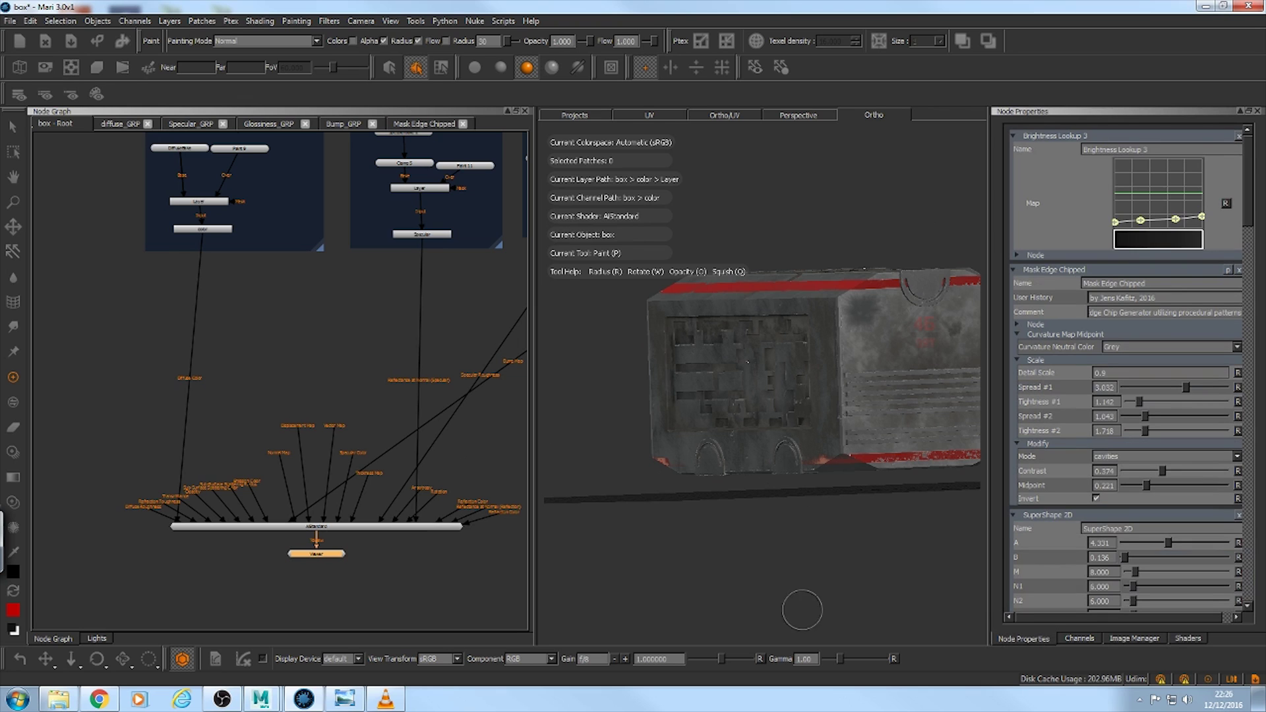
{"action": "right_click_drag", "start_coordinate": [344, 346], "coordinate": [249, 343], "text": "alt"}
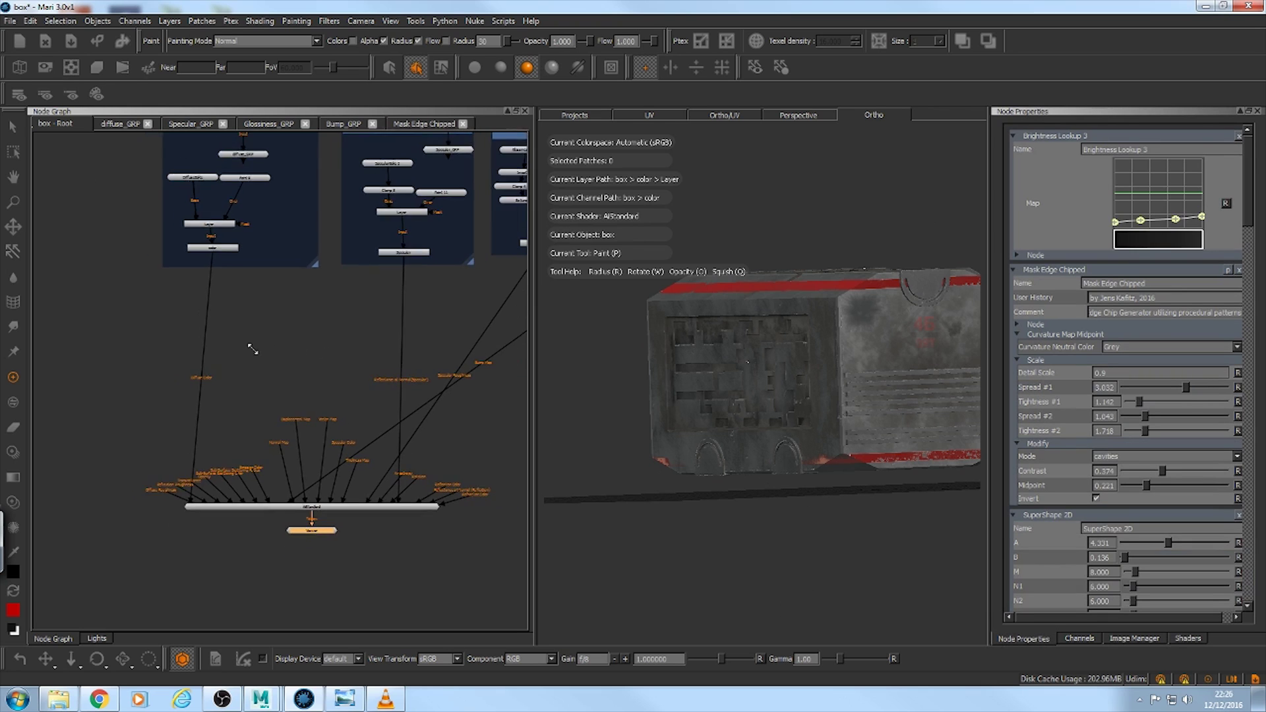
{"action": "middle_click_drag", "start_coordinate": [318, 348], "coordinate": [217, 429], "text": "alt"}
{"action": "right_click_drag", "start_coordinate": [210, 419], "coordinate": [240, 393], "text": "alt"}
{"action": "key", "text": "Tab"}
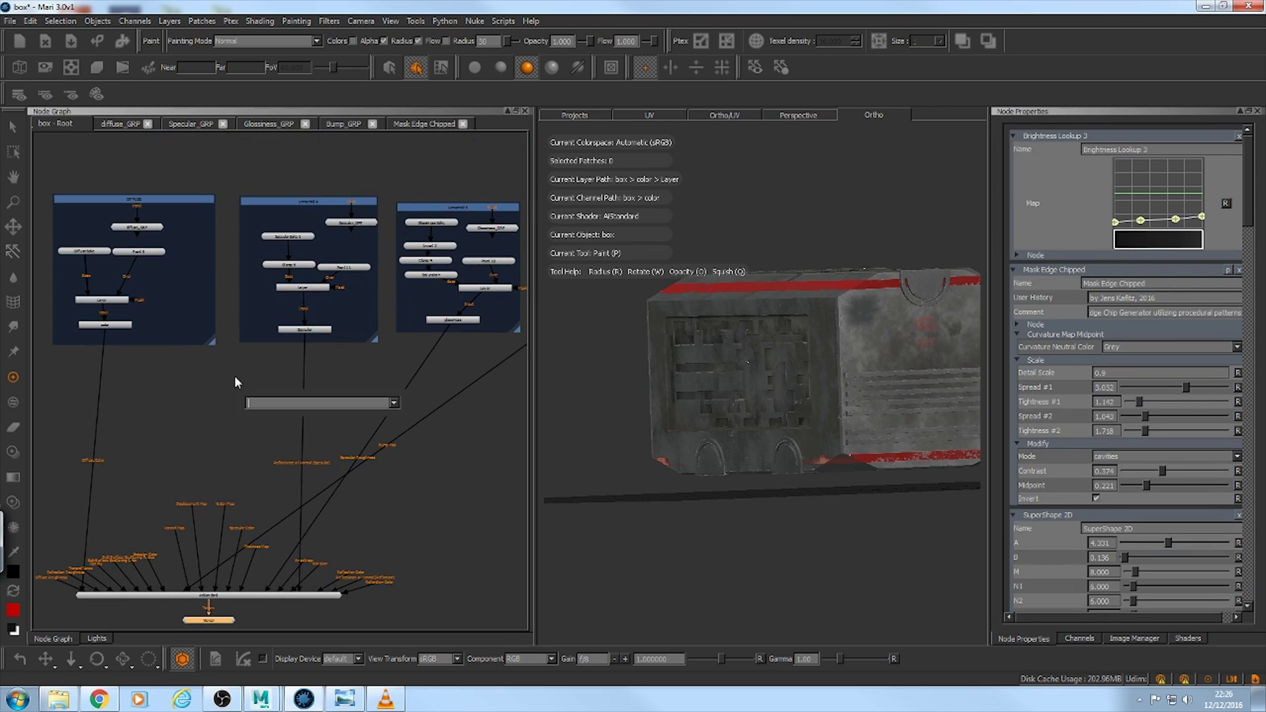
{"action": "type", "text": "cloud"}
{"action": "key", "text": "Return"}
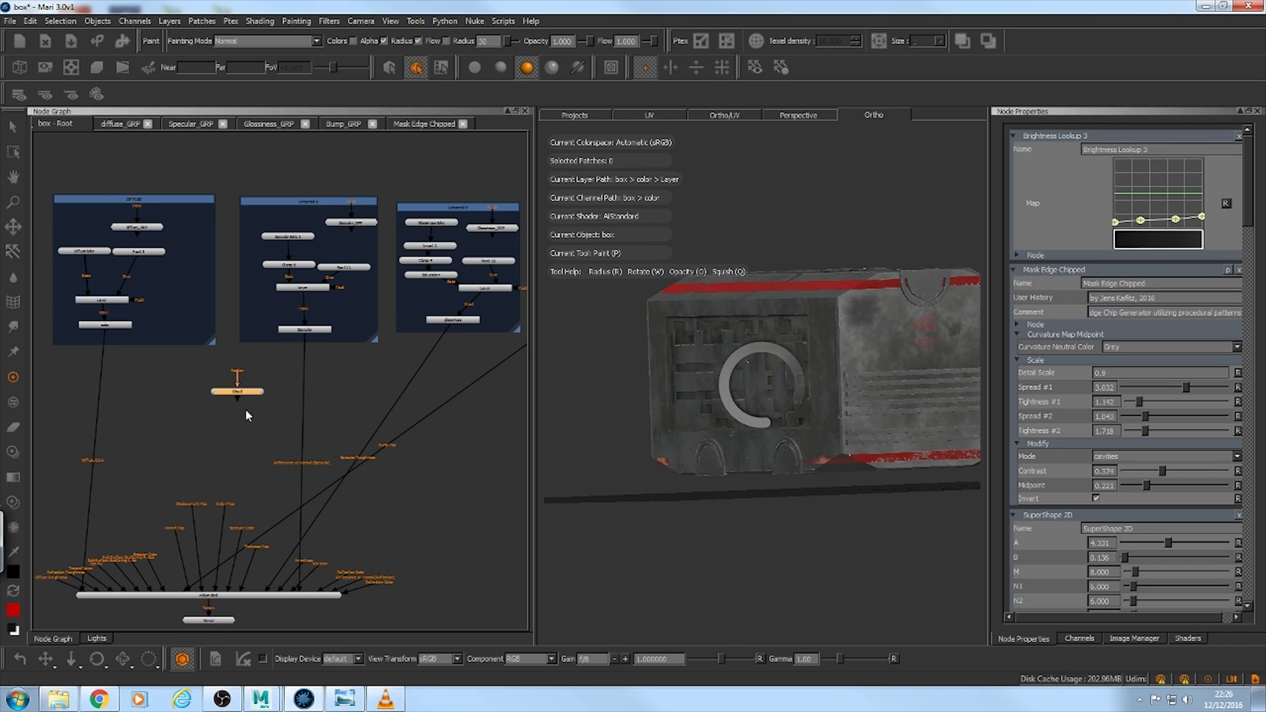
Step: View the Cloud node on the box and set its size to 0.650 and roughness to 0.834
{"action": "key", "text": "1"}
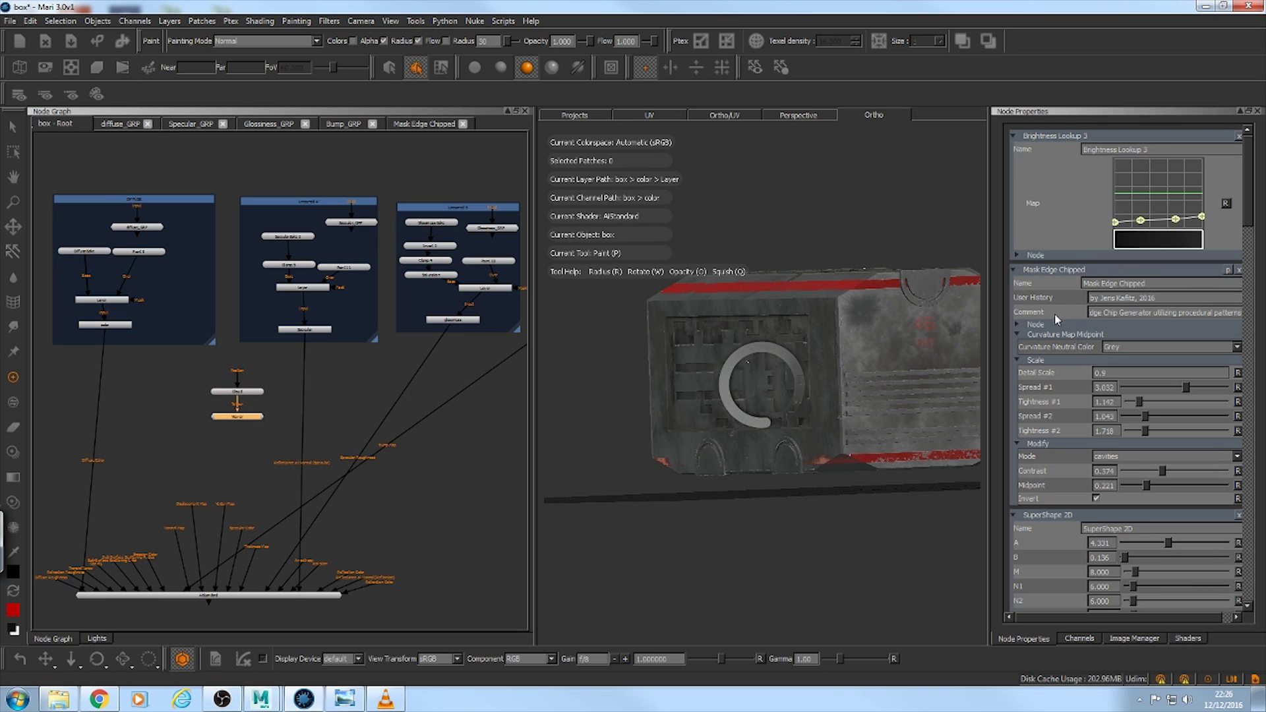
{"action": "left_click", "coordinate": [249, 395]}
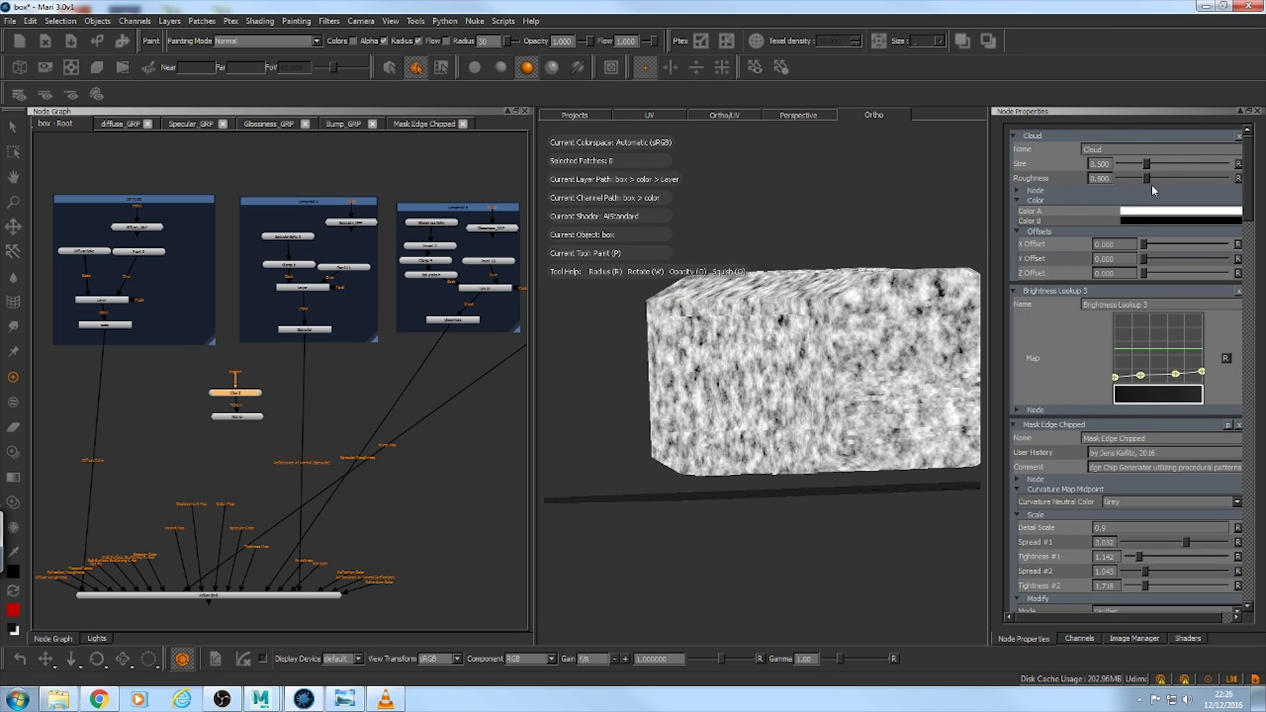
{"action": "mouse_move", "coordinate": [1149, 164]}
{"action": "left_mouse_down"}
{"action": "mouse_move", "coordinate": [1161, 161]}
{"action": "mouse_move", "coordinate": [1134, 179]}
{"action": "mouse_move", "coordinate": [1164, 177]}
{"action": "left_mouse_up"}
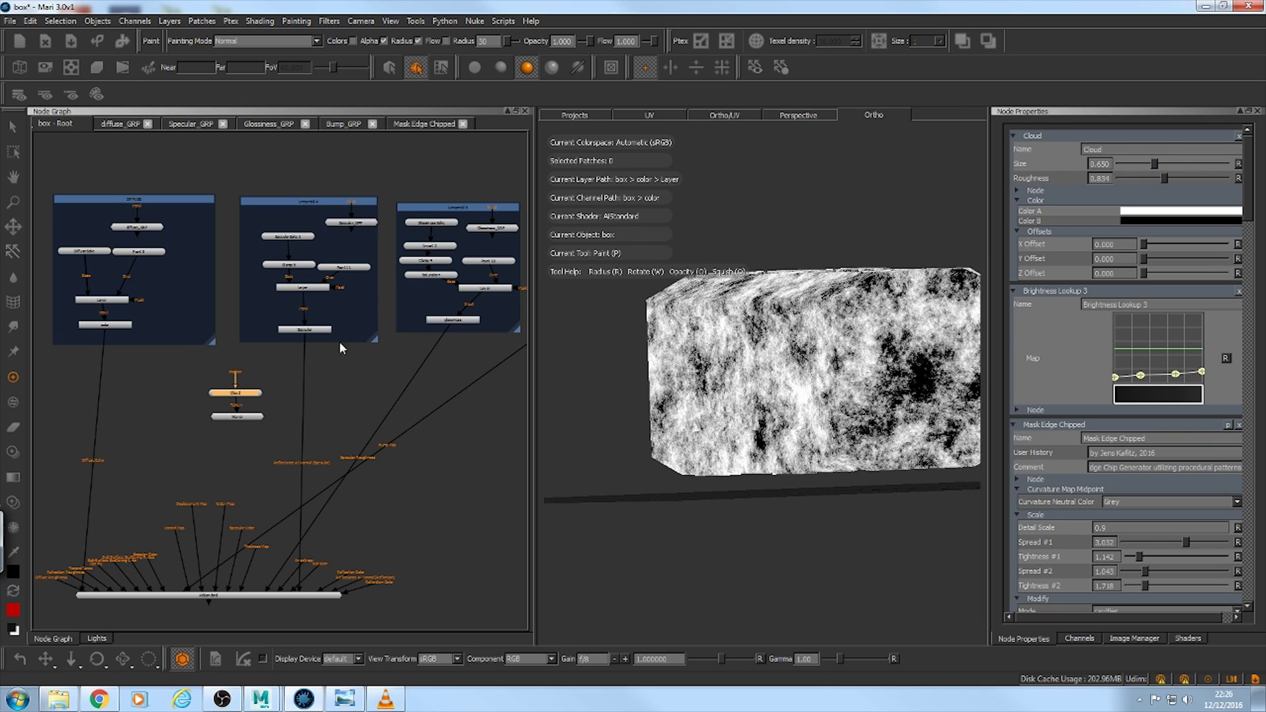
Step: Examine the node connections into the AiStandard shader, and look at the Cloud pattern across the box's UV layout
{"action": "scroll", "coordinate": [186, 415], "scroll_direction": "up", "scroll_amount": 2}
{"action": "middle_click_drag", "start_coordinate": [236, 373], "coordinate": [326, 329]}
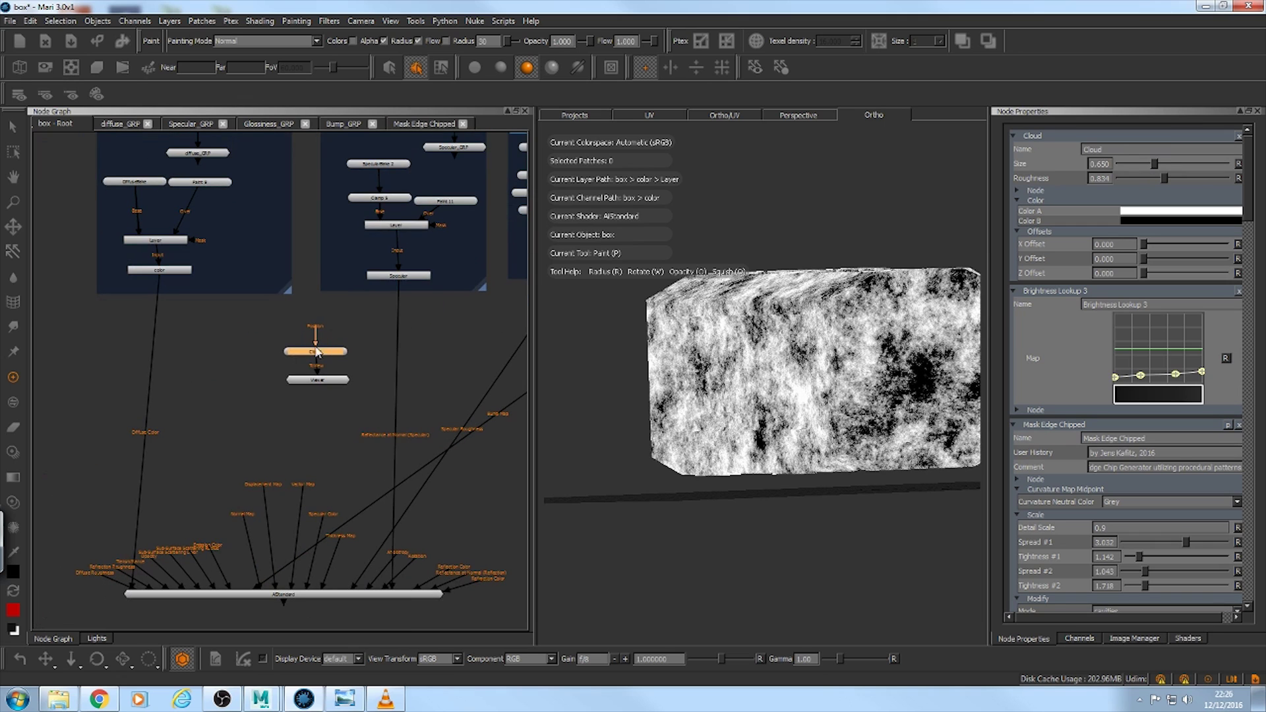
{"action": "scroll", "coordinate": [334, 532], "scroll_direction": "down", "scroll_amount": 1}
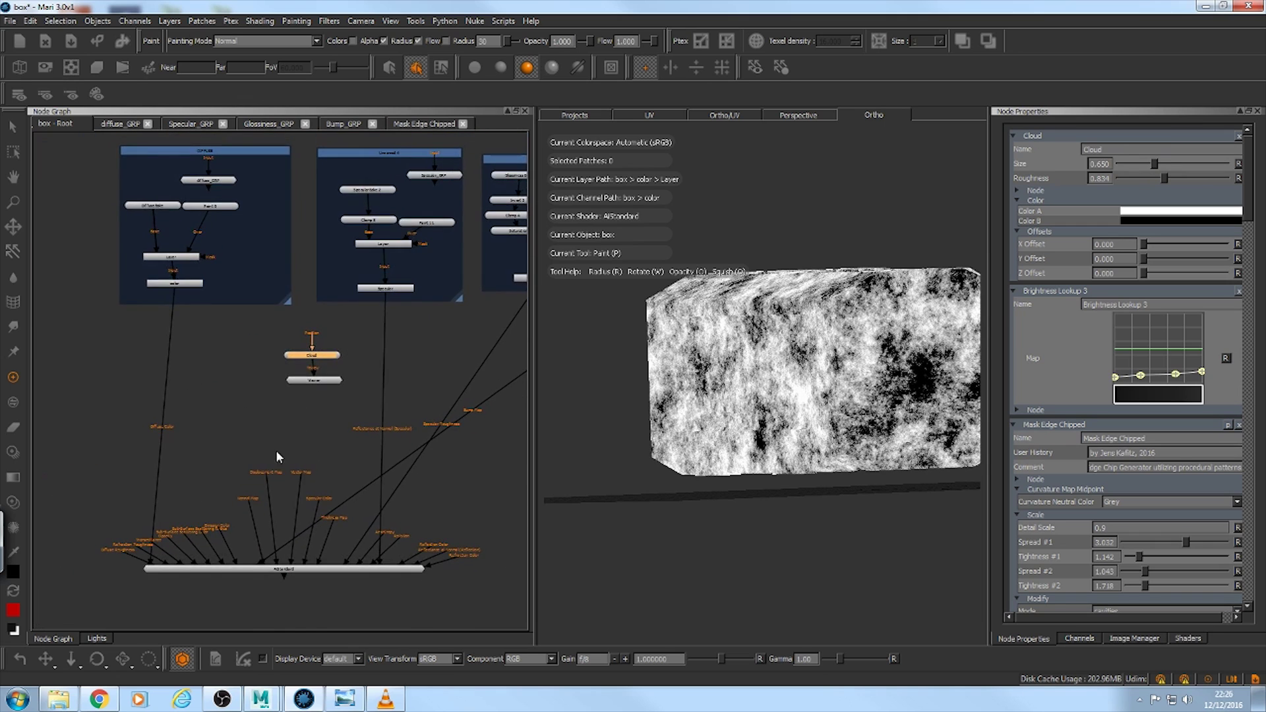
{"action": "middle_click_drag", "start_coordinate": [276, 450], "coordinate": [297, 555]}
{"action": "scroll", "coordinate": [339, 452], "scroll_direction": "down", "scroll_amount": 2}
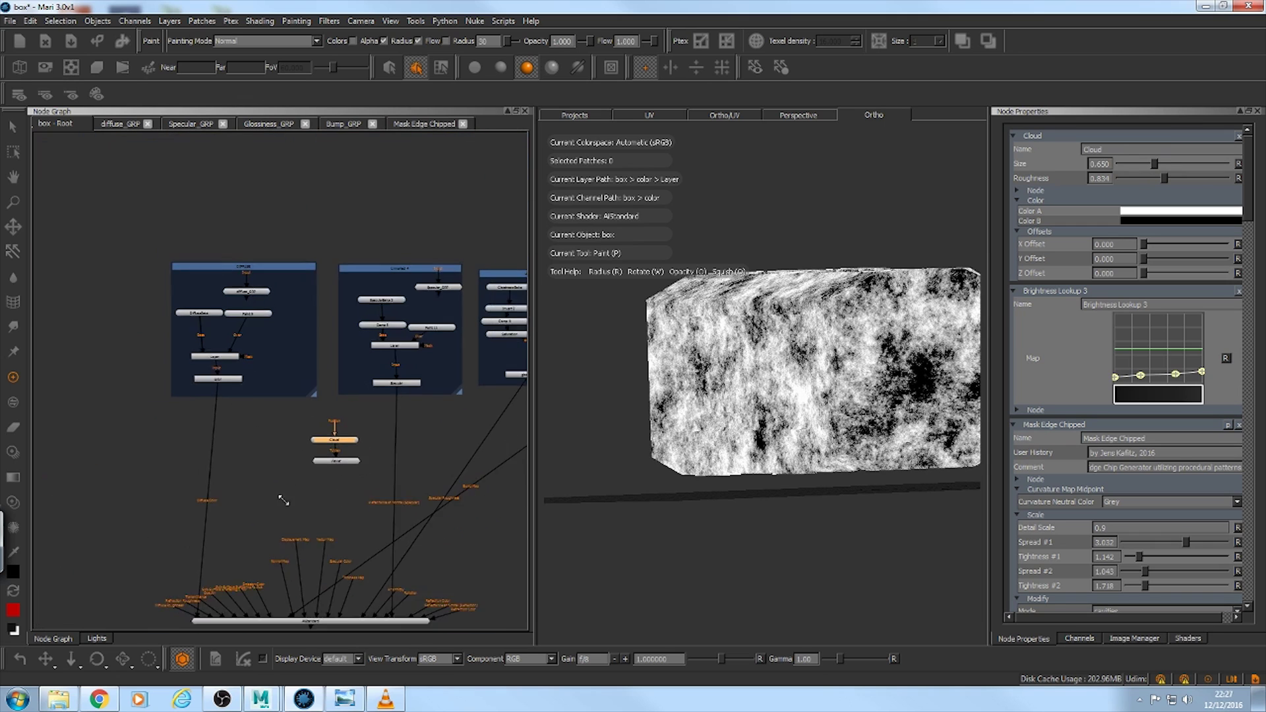
{"action": "middle_click_drag", "start_coordinate": [264, 494], "coordinate": [231, 396]}
{"action": "scroll", "coordinate": [336, 461], "scroll_direction": "up", "scroll_amount": 2}
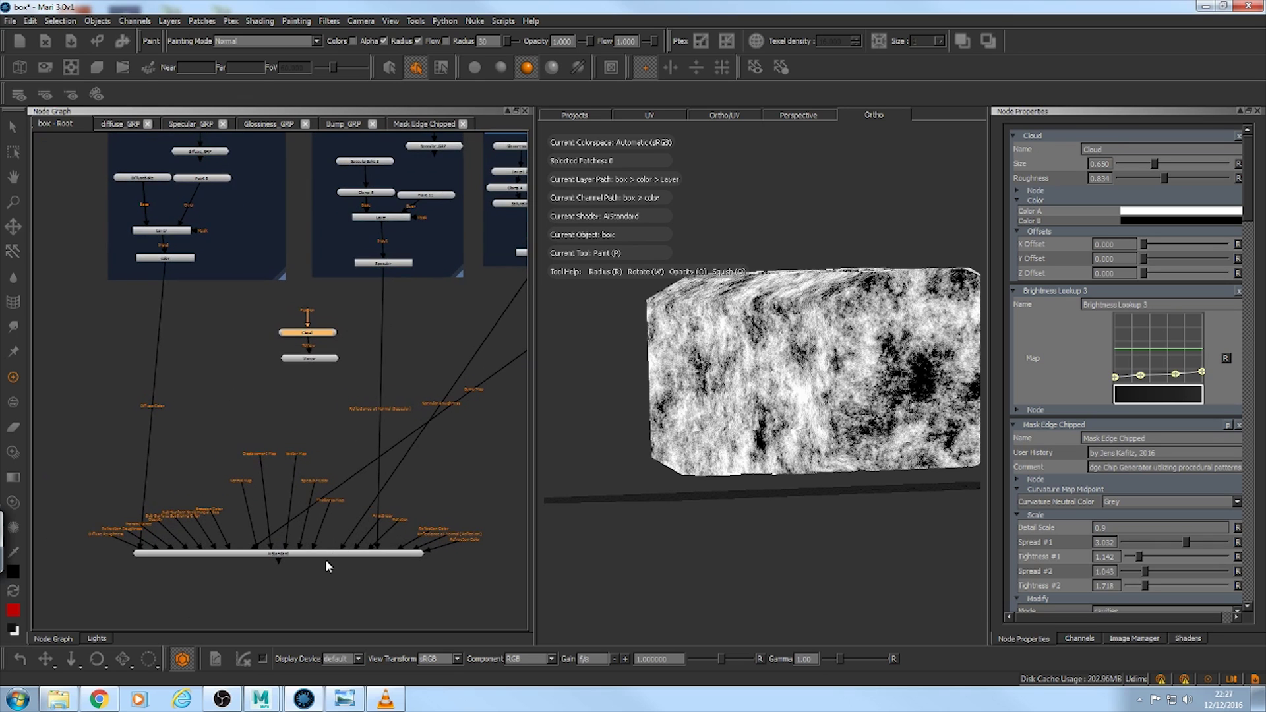
{"action": "middle_click_drag", "start_coordinate": [321, 568], "coordinate": [325, 562]}
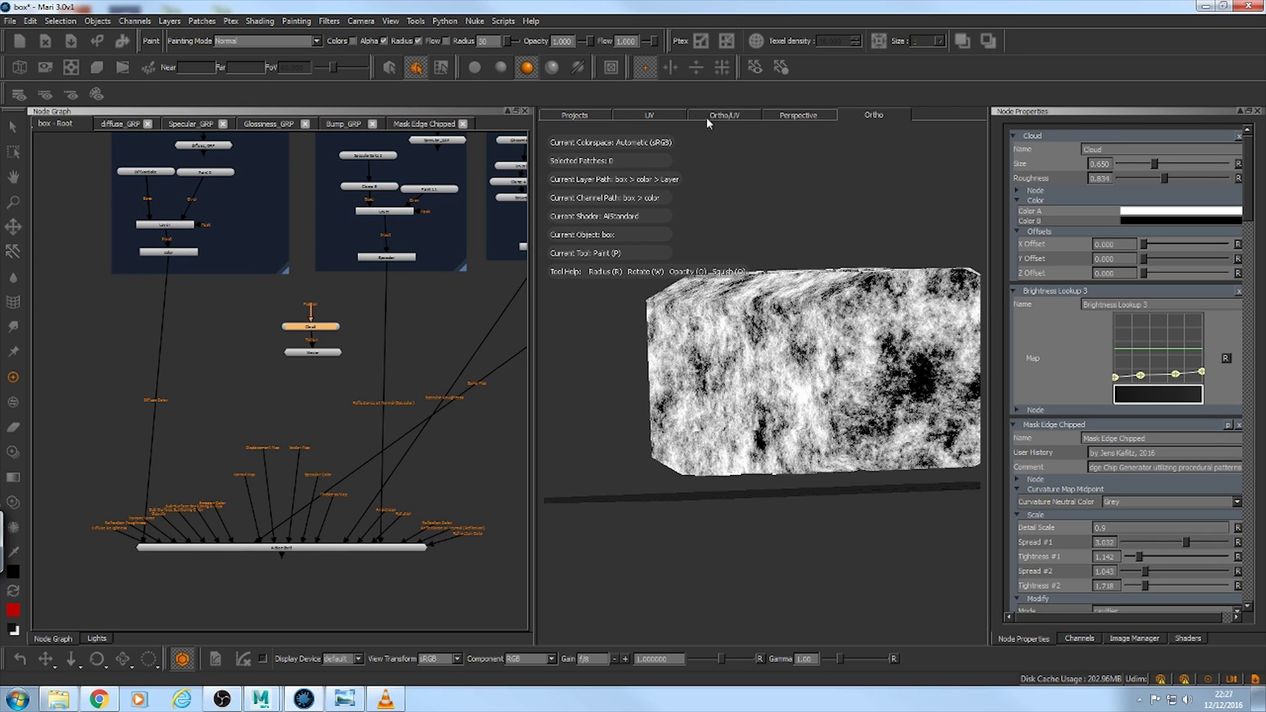
{"action": "left_click", "coordinate": [664, 121]}
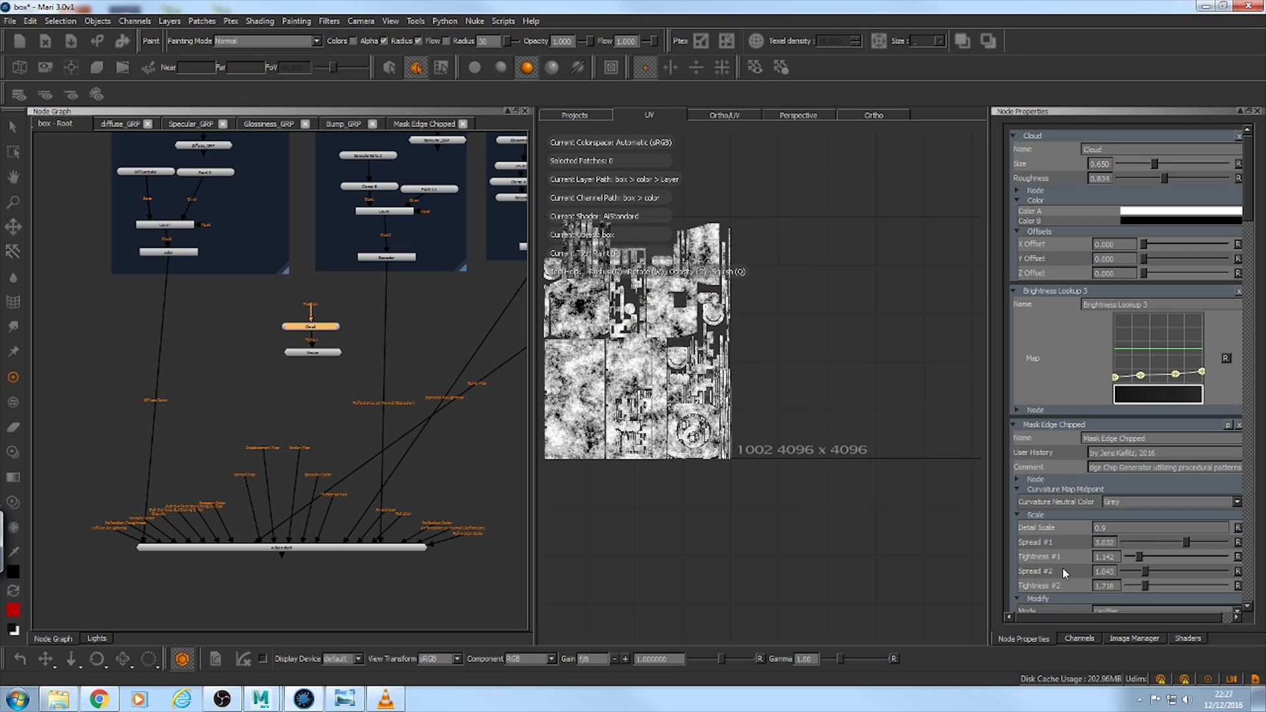
{"action": "left_click", "coordinate": [1080, 639]}
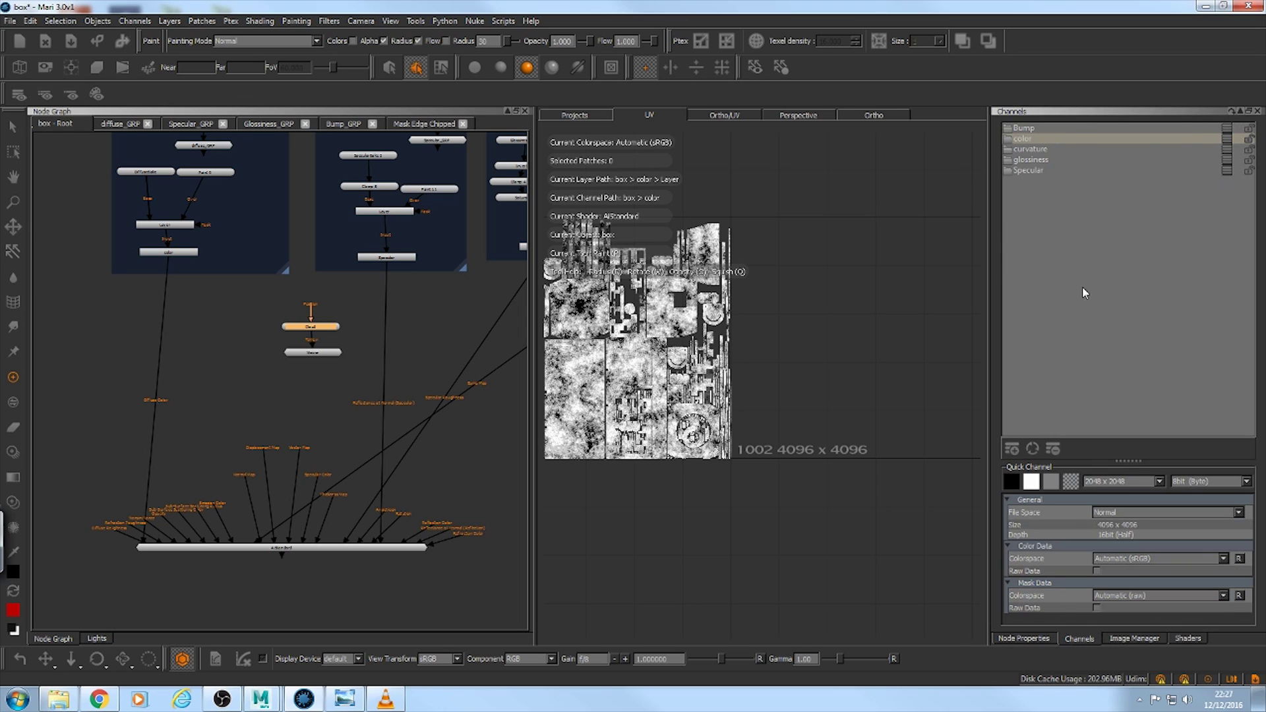
{"action": "left_click", "coordinate": [1013, 450]}
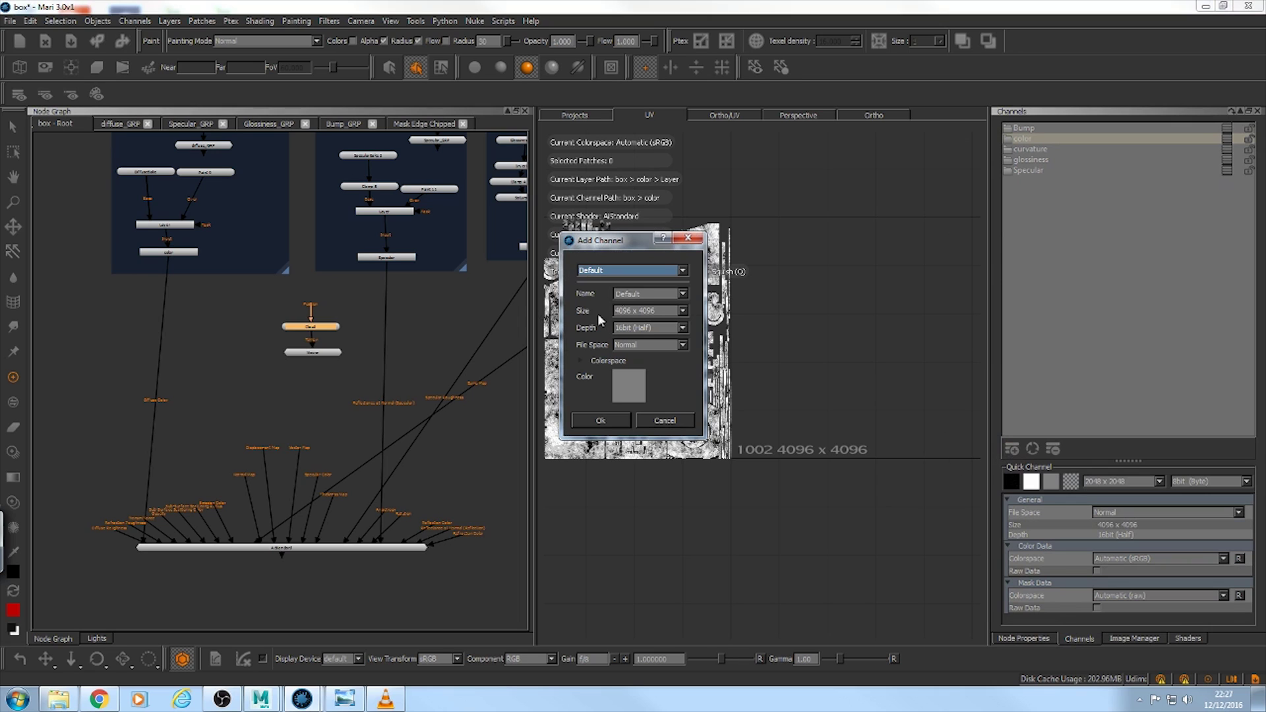
{"action": "double_click", "coordinate": [652, 293]}
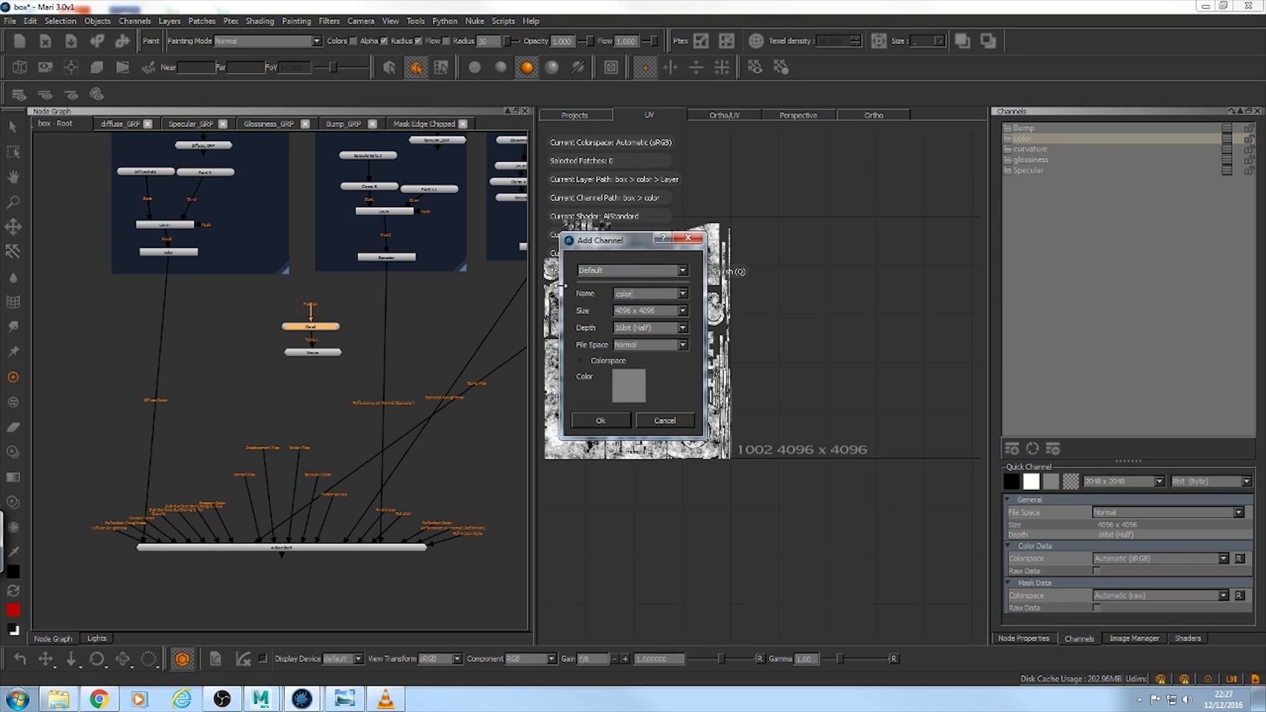
{"action": "left_click", "coordinate": [682, 310]}
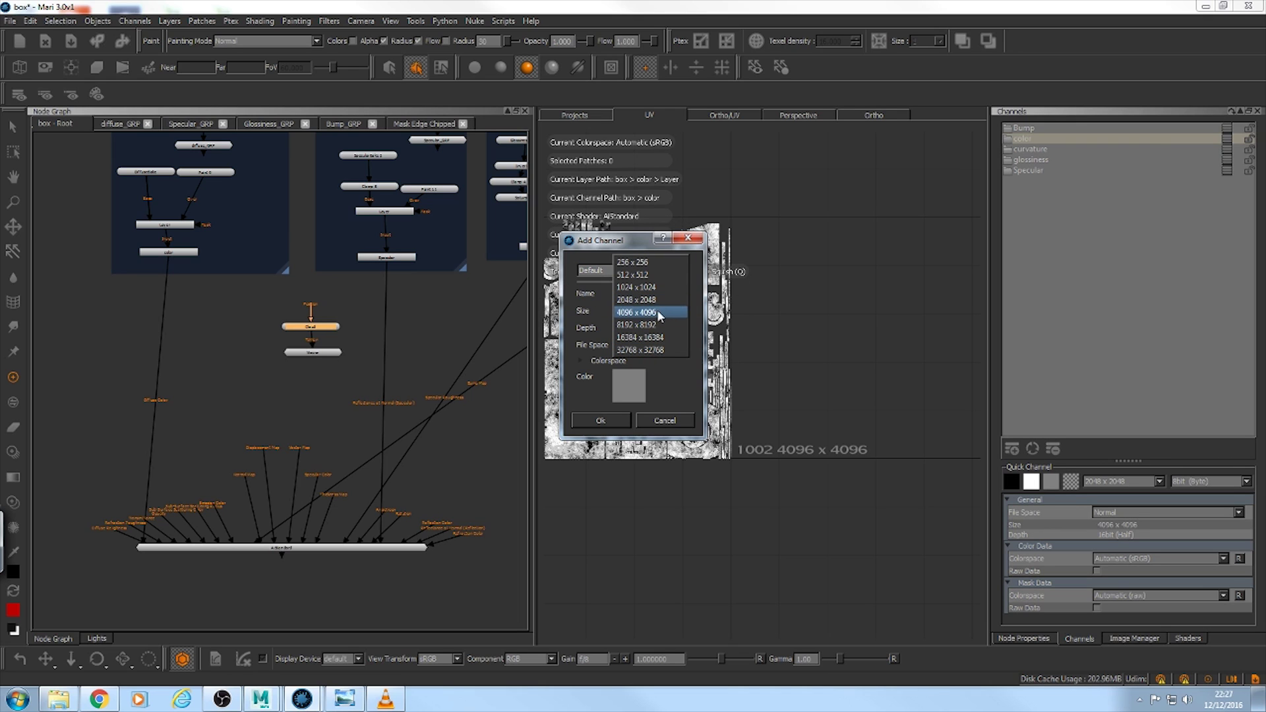
{"action": "left_click", "coordinate": [635, 314]}
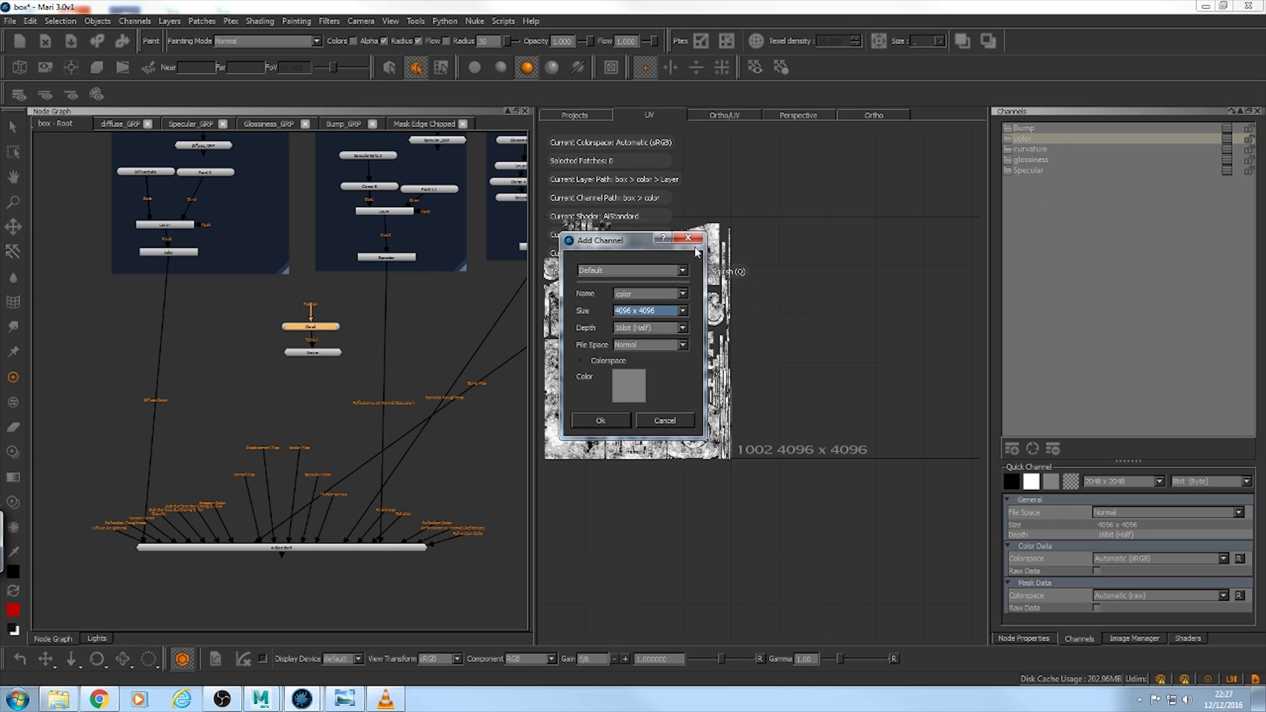
{"action": "left_click", "coordinate": [665, 421]}
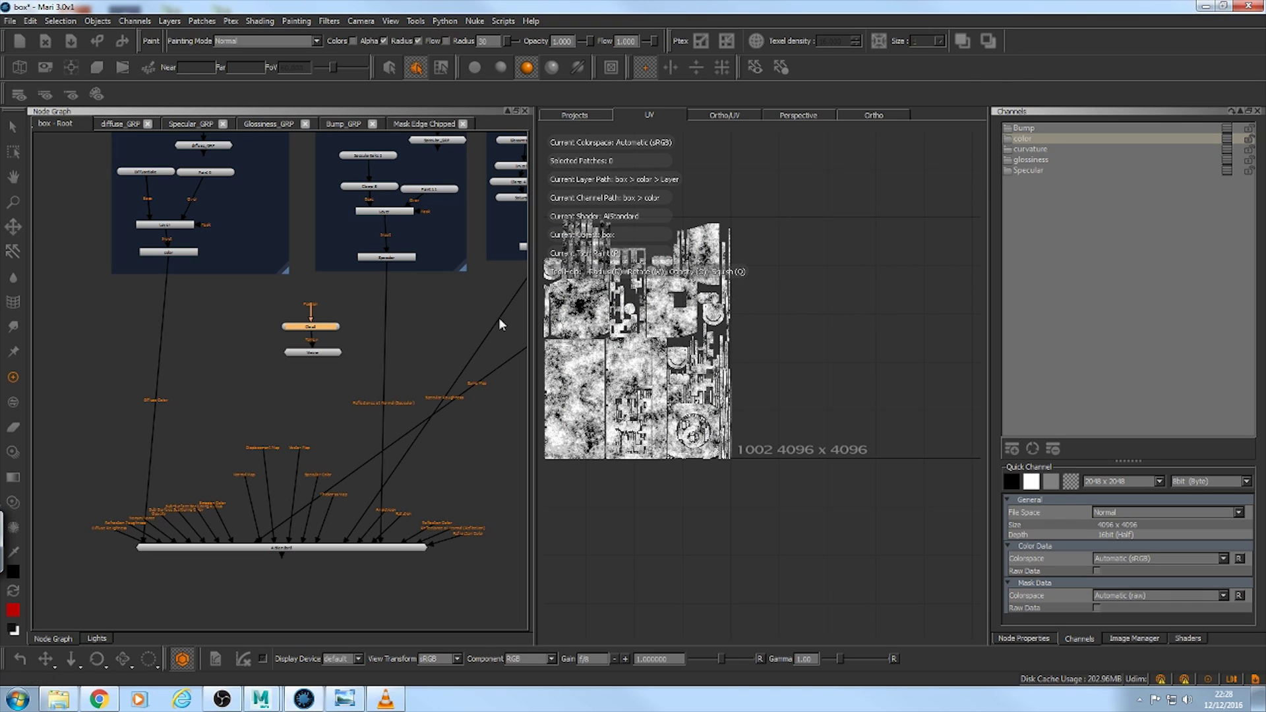
Step: Look over the Cloud pattern in the UV layout and open the diffuse_GRP group from the DIFFUSE section of the root graph
{"action": "middle_click_drag", "start_coordinate": [578, 232], "coordinate": [749, 265], "text": "alt"}
{"action": "right_click_drag", "start_coordinate": [749, 265], "coordinate": [613, 286], "text": "alt"}
{"action": "middle_click_drag", "start_coordinate": [613, 286], "coordinate": [658, 237], "text": "alt"}
{"action": "right_click_drag", "start_coordinate": [659, 237], "coordinate": [749, 243], "text": "alt"}
{"action": "right_click_drag", "start_coordinate": [328, 349], "coordinate": [320, 441], "text": "alt"}
{"action": "middle_click_drag", "start_coordinate": [301, 410], "coordinate": [360, 494], "text": "alt"}
{"action": "right_click_drag", "start_coordinate": [360, 494], "coordinate": [331, 405], "text": "alt"}
{"action": "middle_click_drag", "start_coordinate": [262, 357], "coordinate": [294, 466], "text": "alt"}
{"action": "right_click_drag", "start_coordinate": [294, 466], "coordinate": [326, 383], "text": "alt"}
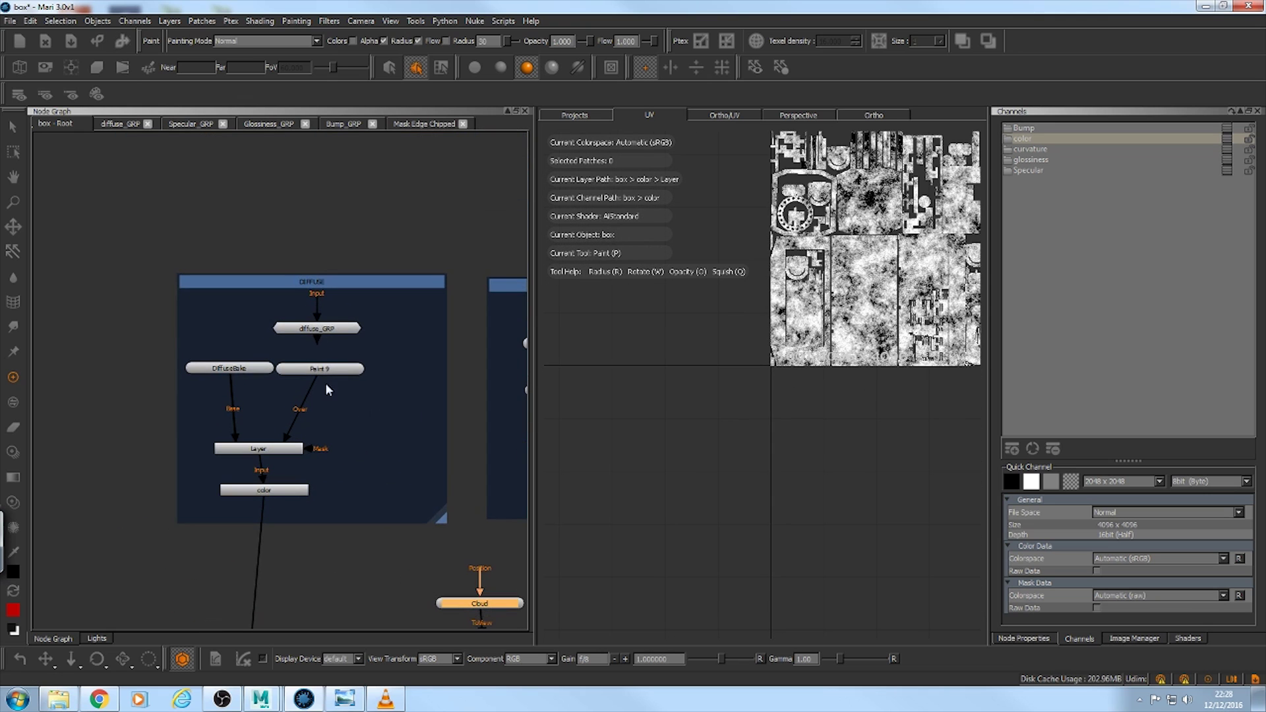
{"action": "left_click", "coordinate": [334, 331]}
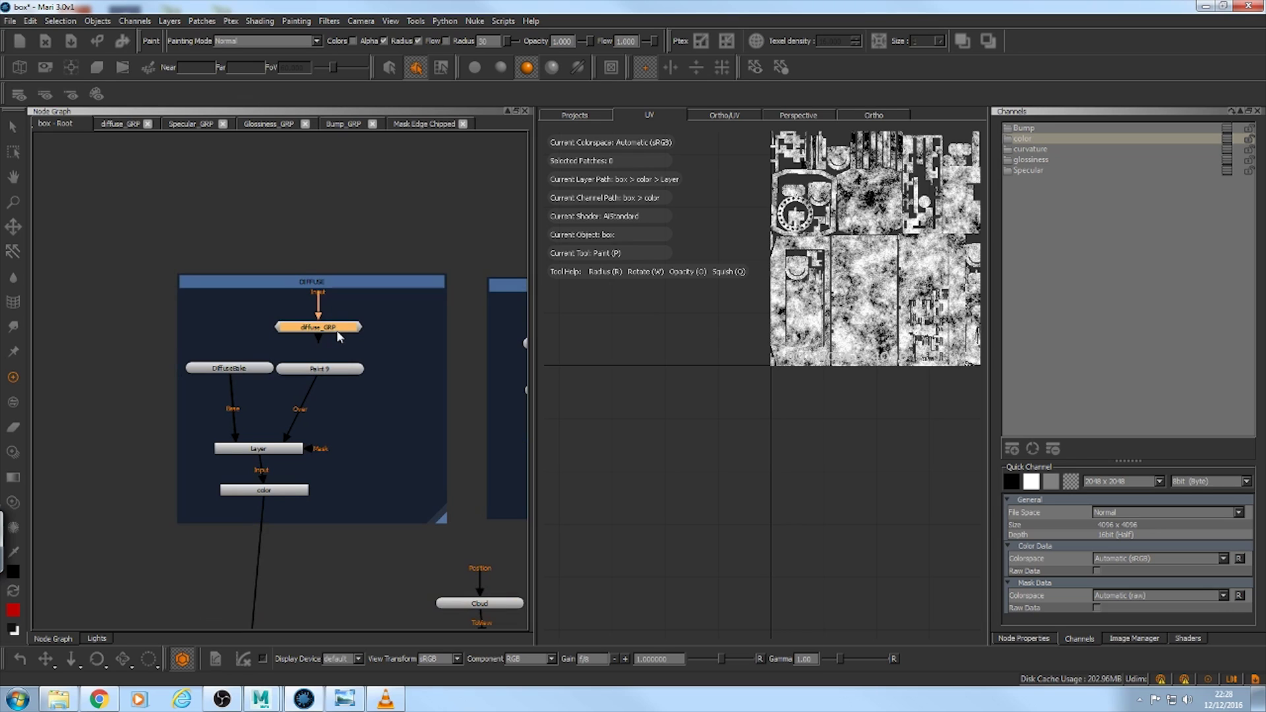
{"action": "double_click", "coordinate": [329, 326]}
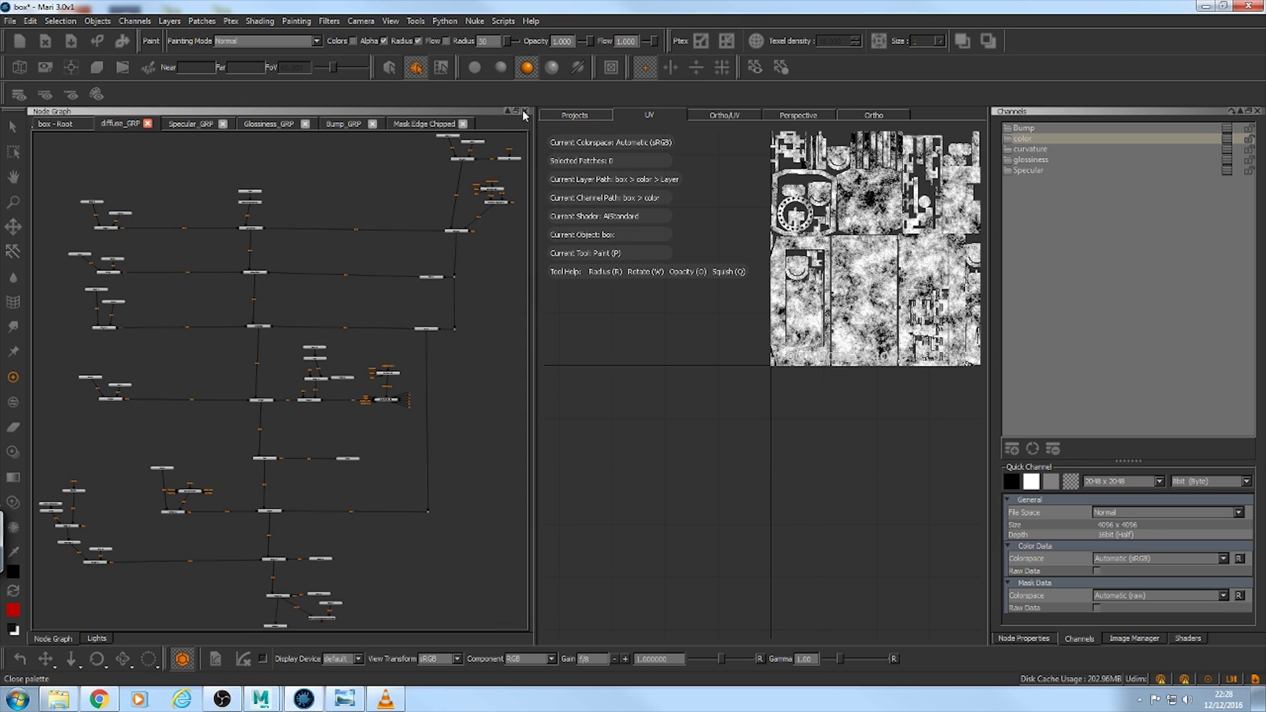
Step: Examine the central column of merge nodes in the diffuse group and the branches feeding into it
{"action": "right_click_drag", "start_coordinate": [170, 339], "coordinate": [229, 300], "text": "alt"}
{"action": "middle_click_drag", "start_coordinate": [197, 322], "coordinate": [250, 446], "text": "alt"}
{"action": "scroll", "coordinate": [249, 443], "scroll_direction": "up", "scroll_amount": 2}
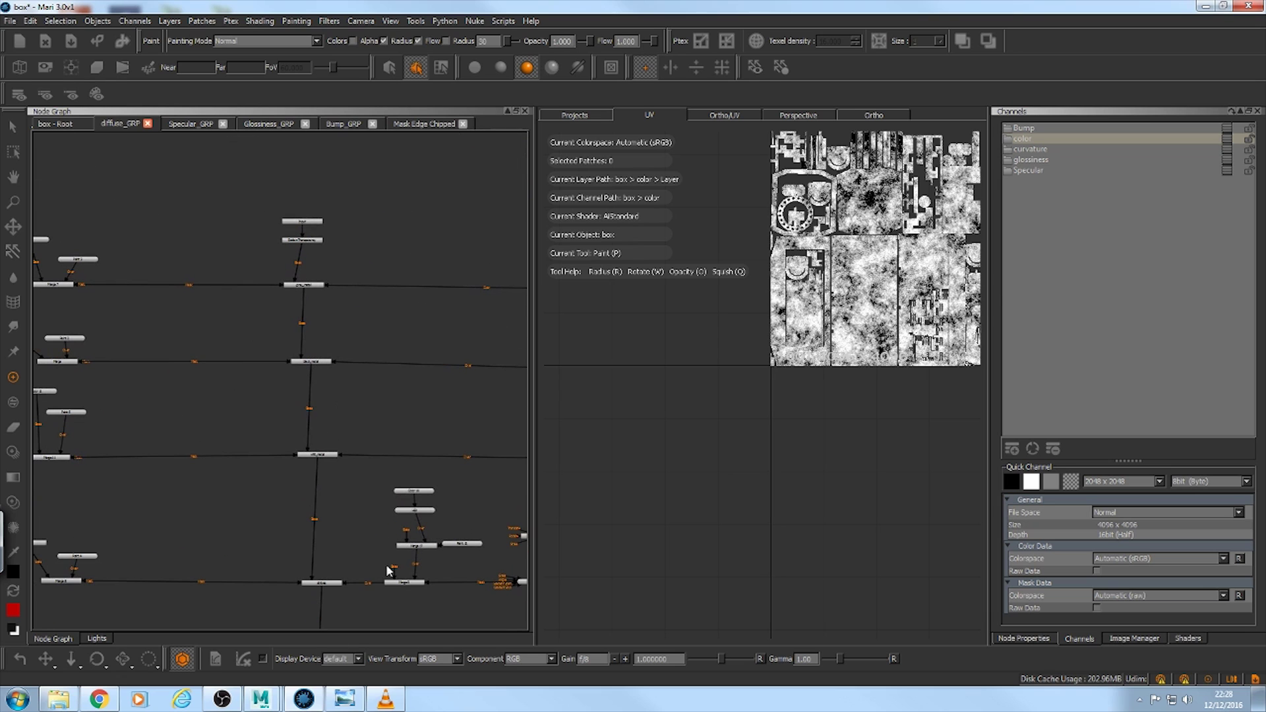
{"action": "middle_click_drag", "start_coordinate": [70, 519], "coordinate": [21, 528], "text": "alt"}
{"action": "middle_click_drag", "start_coordinate": [332, 541], "coordinate": [306, 596], "text": "alt"}
{"action": "scroll", "coordinate": [354, 435], "scroll_direction": "up", "scroll_amount": 2}
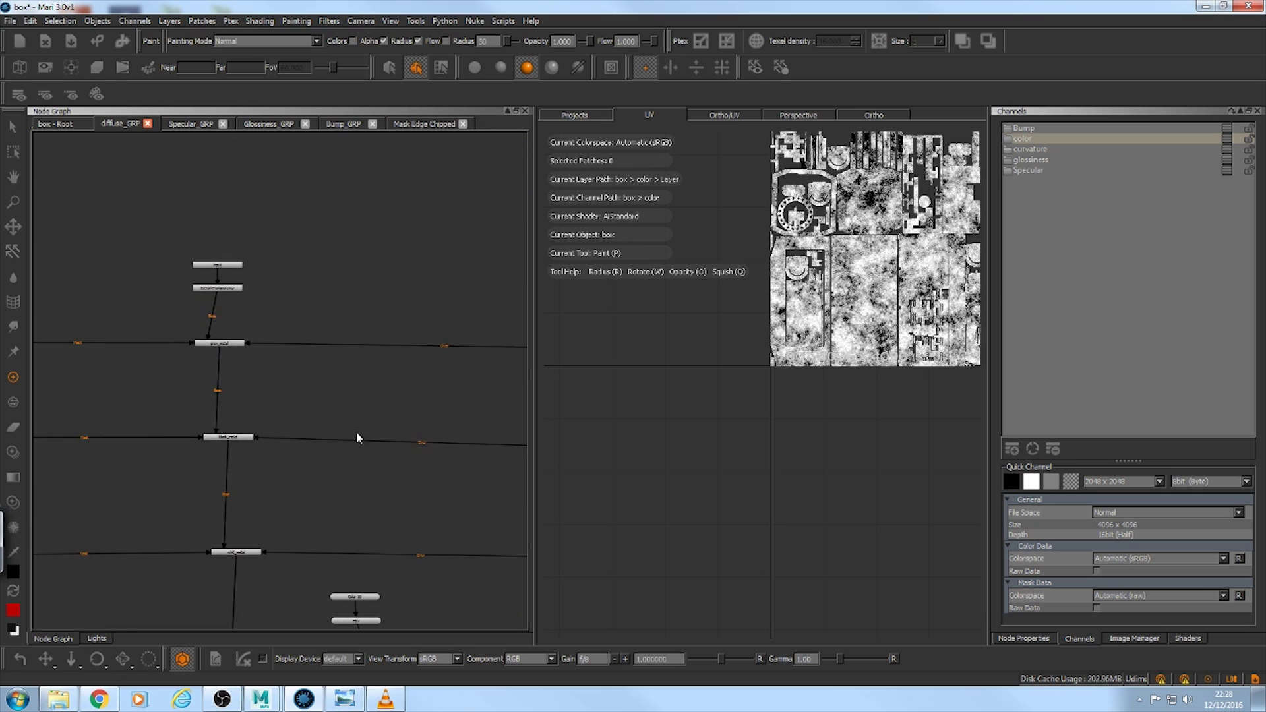
{"action": "middle_click_drag", "start_coordinate": [385, 423], "coordinate": [237, 381], "text": "alt"}
{"action": "scroll", "coordinate": [141, 433], "scroll_direction": "down", "scroll_amount": 3}
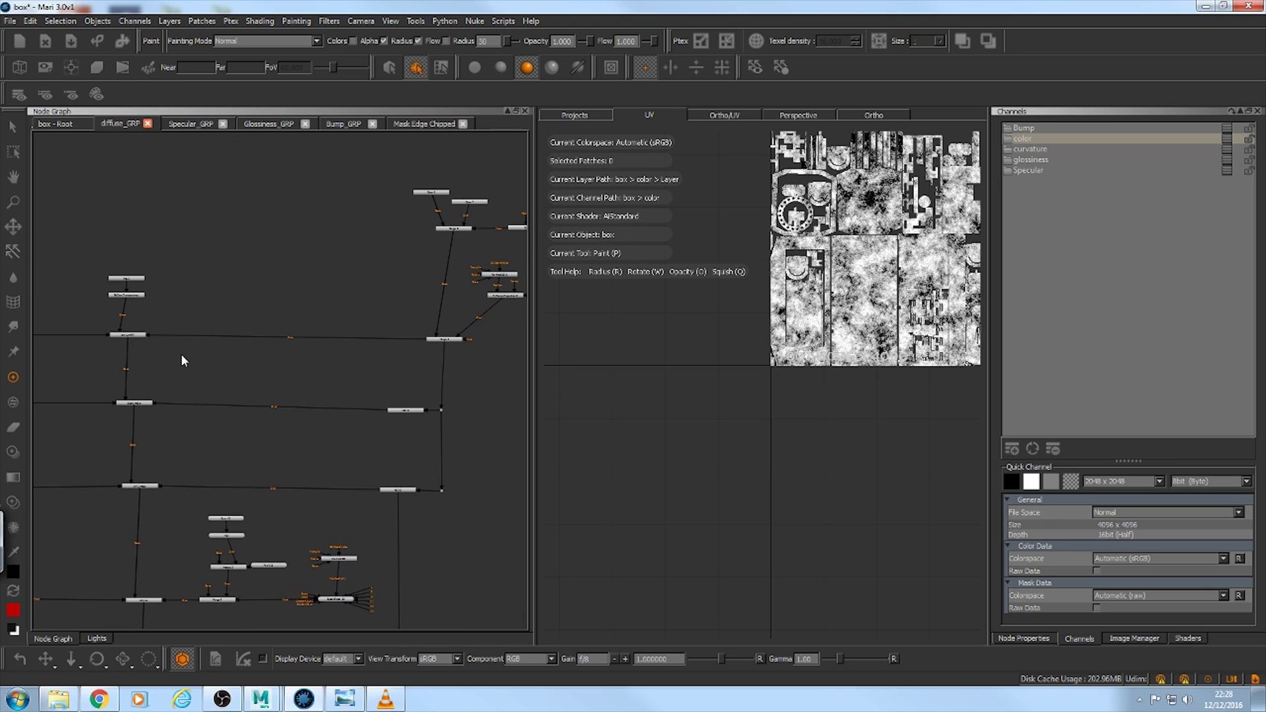
{"action": "scroll", "coordinate": [138, 378], "scroll_direction": "up", "scroll_amount": 2}
{"action": "middle_click_drag", "start_coordinate": [93, 316], "coordinate": [385, 314], "text": "alt"}
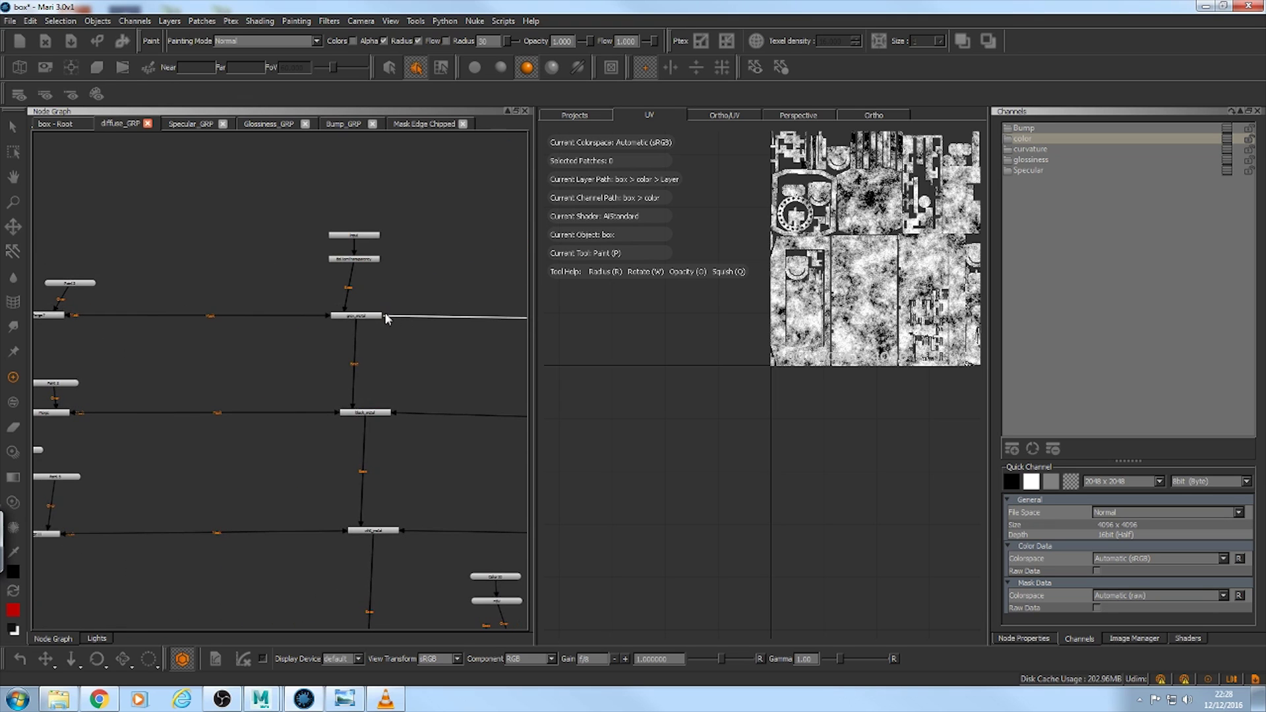
Step: Add a Merge node in the empty area beside the top of the central node column and view its properties
{"action": "scroll", "coordinate": [414, 270], "scroll_direction": "up", "scroll_amount": 1}
{"action": "mouse_move", "coordinate": [414, 260]}
{"action": "middle_mouse_down", "text": "alt"}
{"action": "mouse_move", "coordinate": [403, 190]}
{"action": "mouse_move", "coordinate": [411, 238]}
{"action": "middle_mouse_up", "text": "alt"}
{"action": "scroll", "coordinate": [432, 201], "scroll_direction": "up", "scroll_amount": 1}
{"action": "scroll", "coordinate": [389, 239], "scroll_direction": "down", "scroll_amount": 1}
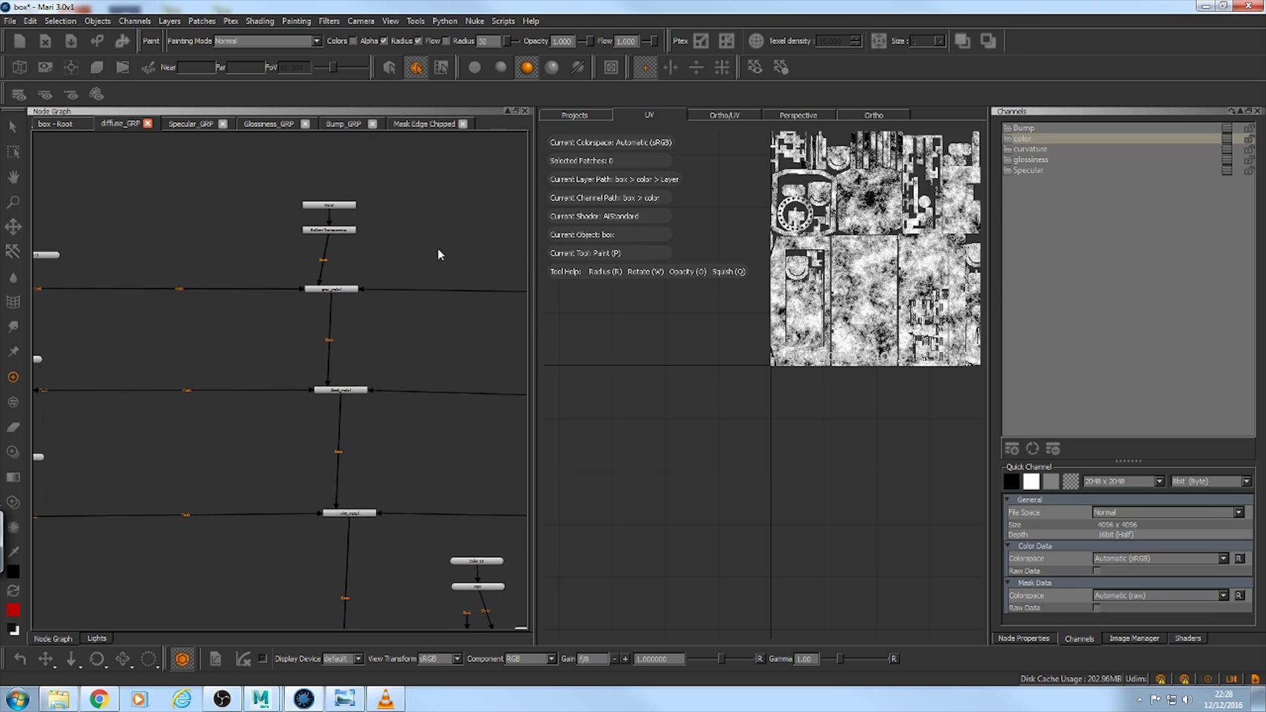
{"action": "key", "text": "Tab"}
{"action": "type", "text": "mer"}
{"action": "key", "text": "Return"}
{"action": "double_click", "coordinate": [445, 254]}
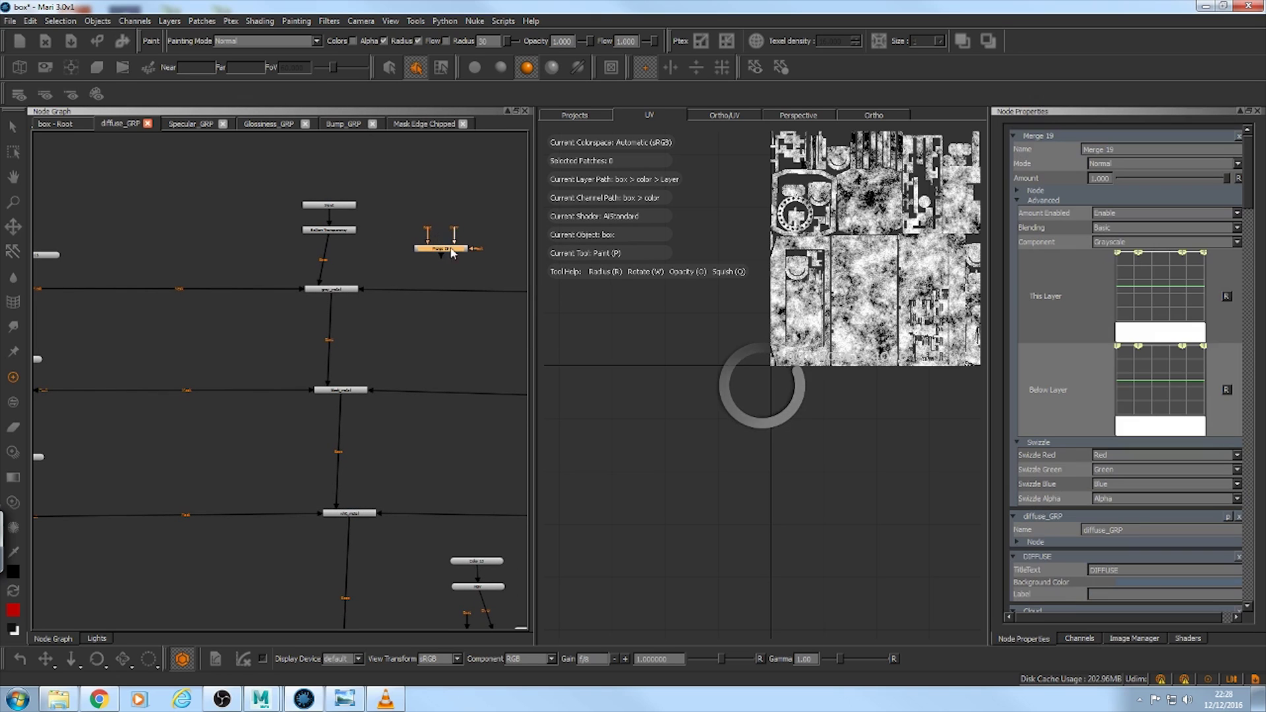
{"action": "left_click_drag", "start_coordinate": [447, 254], "coordinate": [445, 257]}
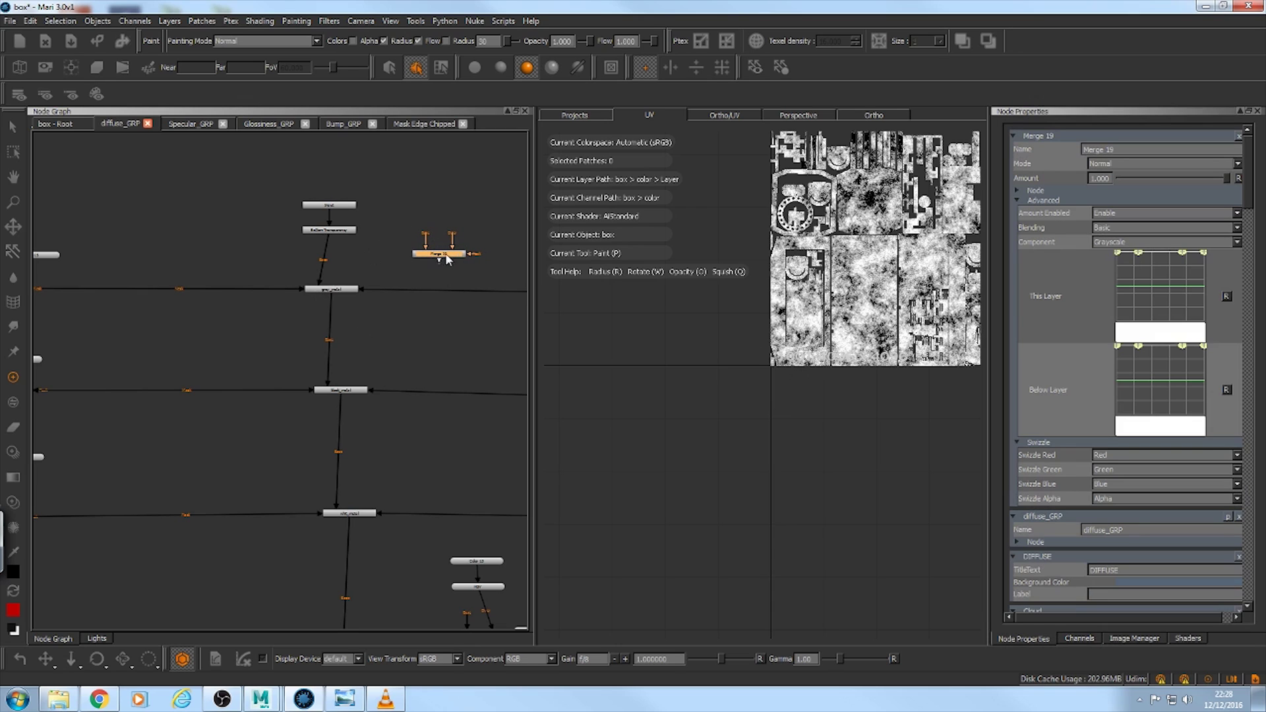
{"action": "left_click_drag", "start_coordinate": [447, 259], "coordinate": [441, 264]}
Step: Select the three metal merge nodes one by one, and view the new Merge node's blend modes while keeping Normal
{"action": "left_click_drag", "start_coordinate": [246, 262], "coordinate": [390, 304]}
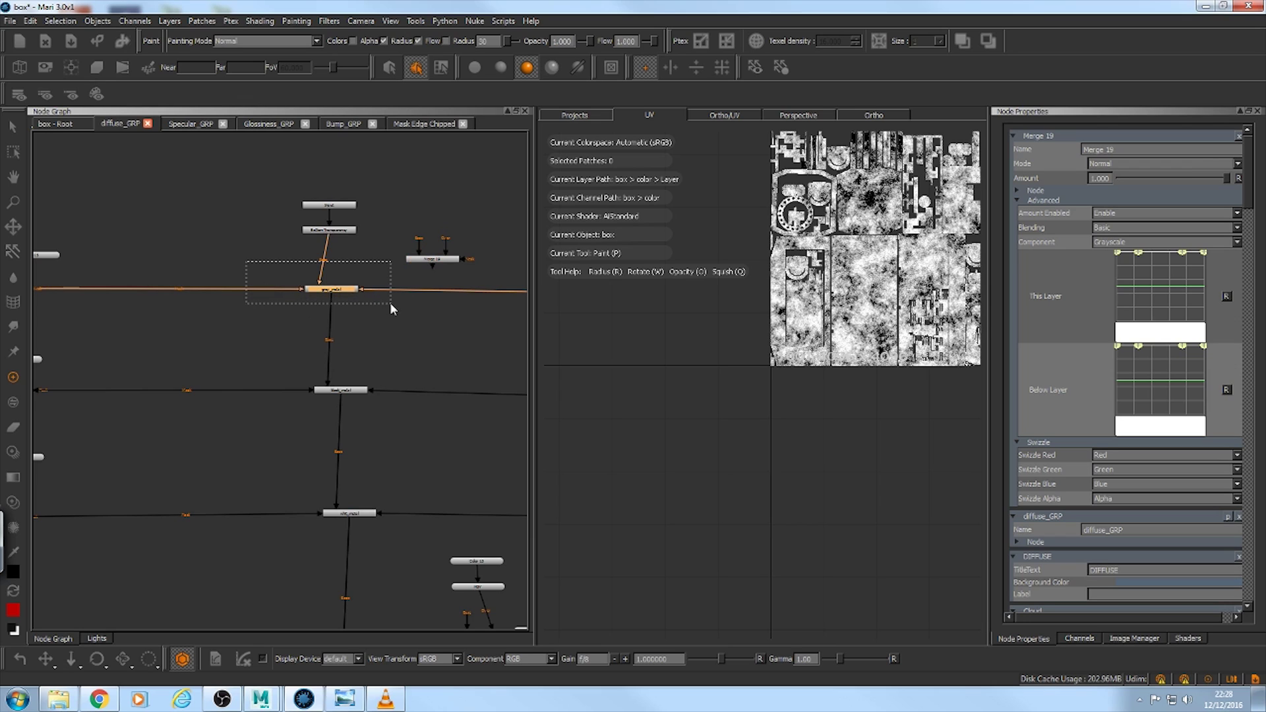
{"action": "left_click_drag", "start_coordinate": [271, 371], "coordinate": [437, 406]}
{"action": "left_click_drag", "start_coordinate": [273, 460], "coordinate": [437, 536]}
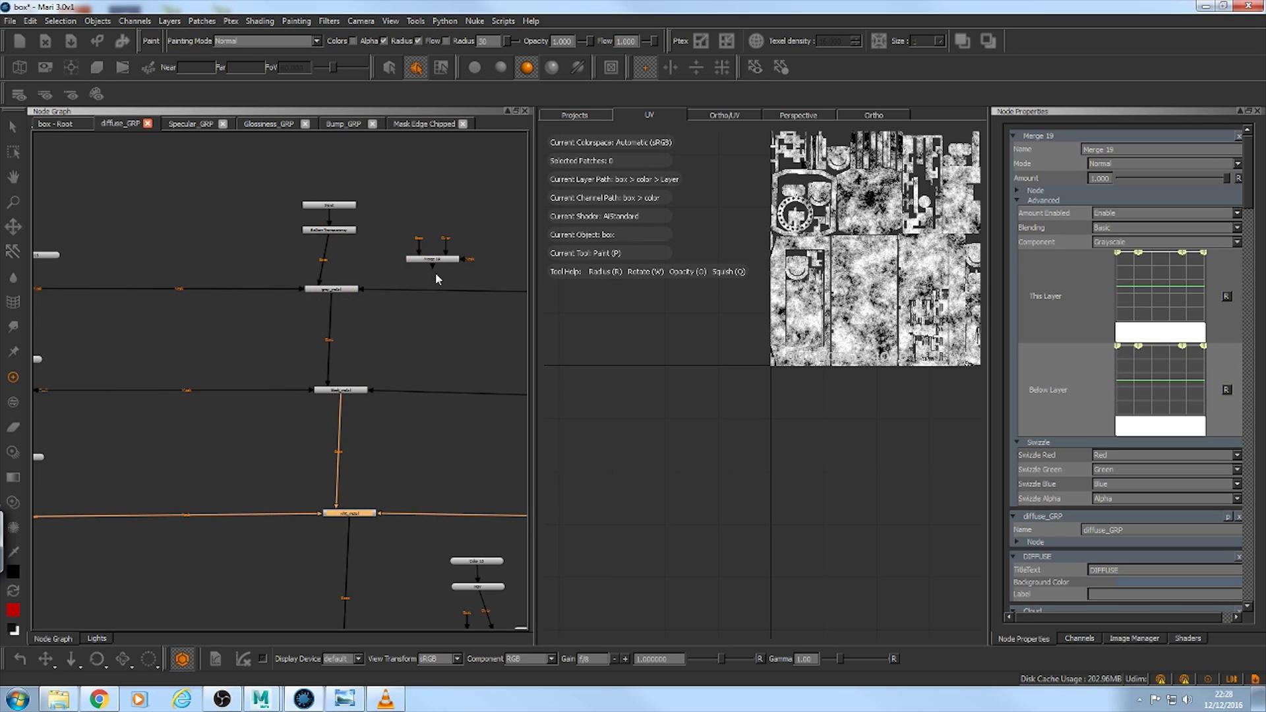
{"action": "left_click", "coordinate": [1145, 166]}
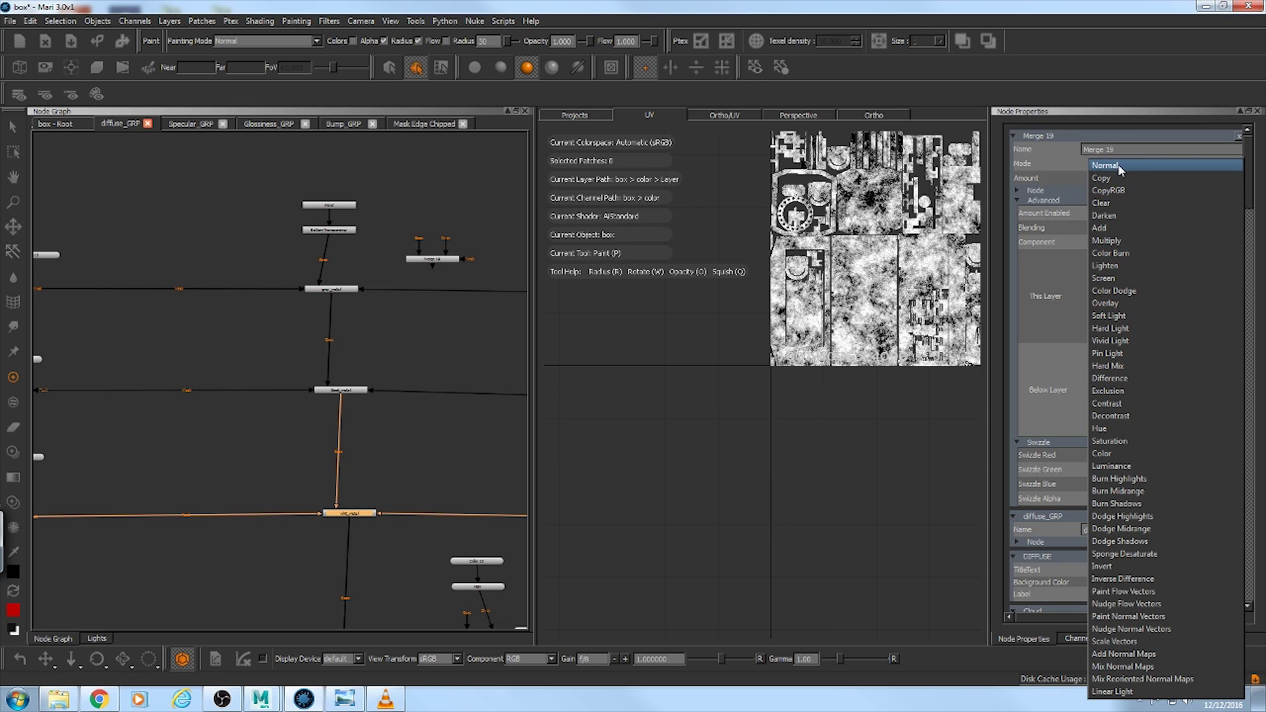
{"action": "left_click", "coordinate": [1142, 164]}
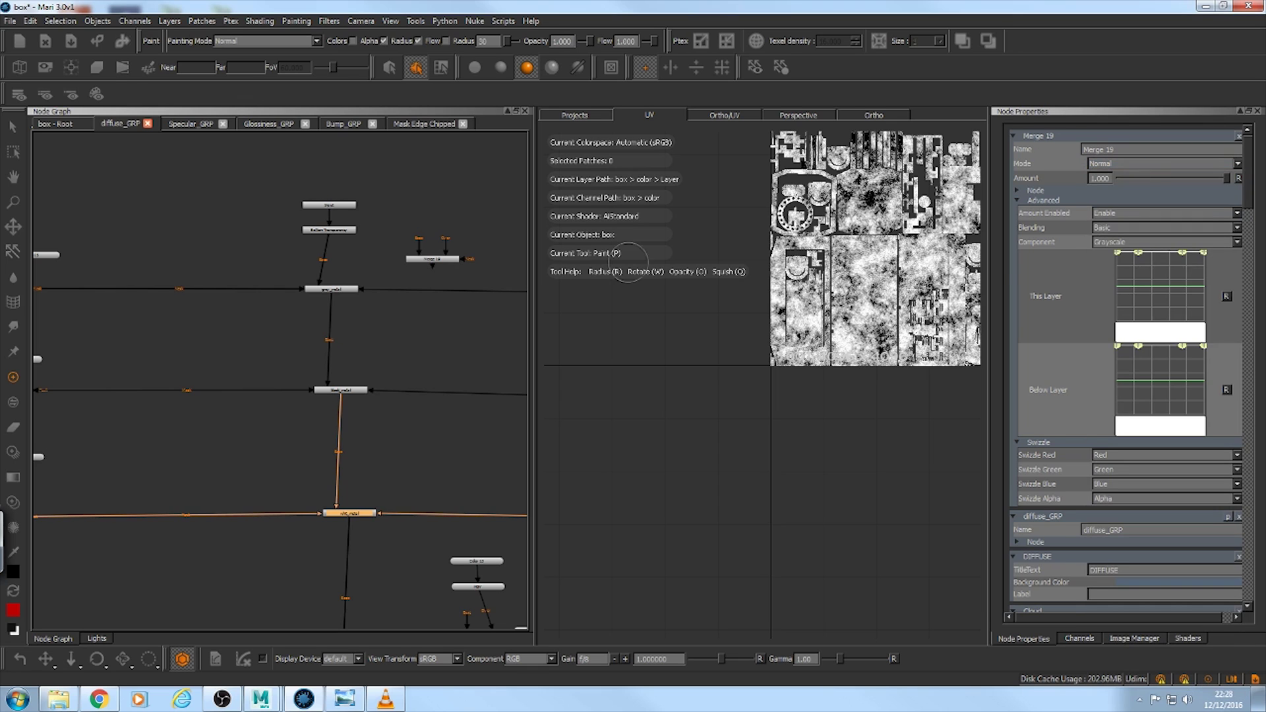
Step: Follow the diffuse network along its central column down to the output and back up to the first merge nodes
{"action": "scroll", "coordinate": [387, 472], "scroll_direction": "up", "scroll_amount": 2}
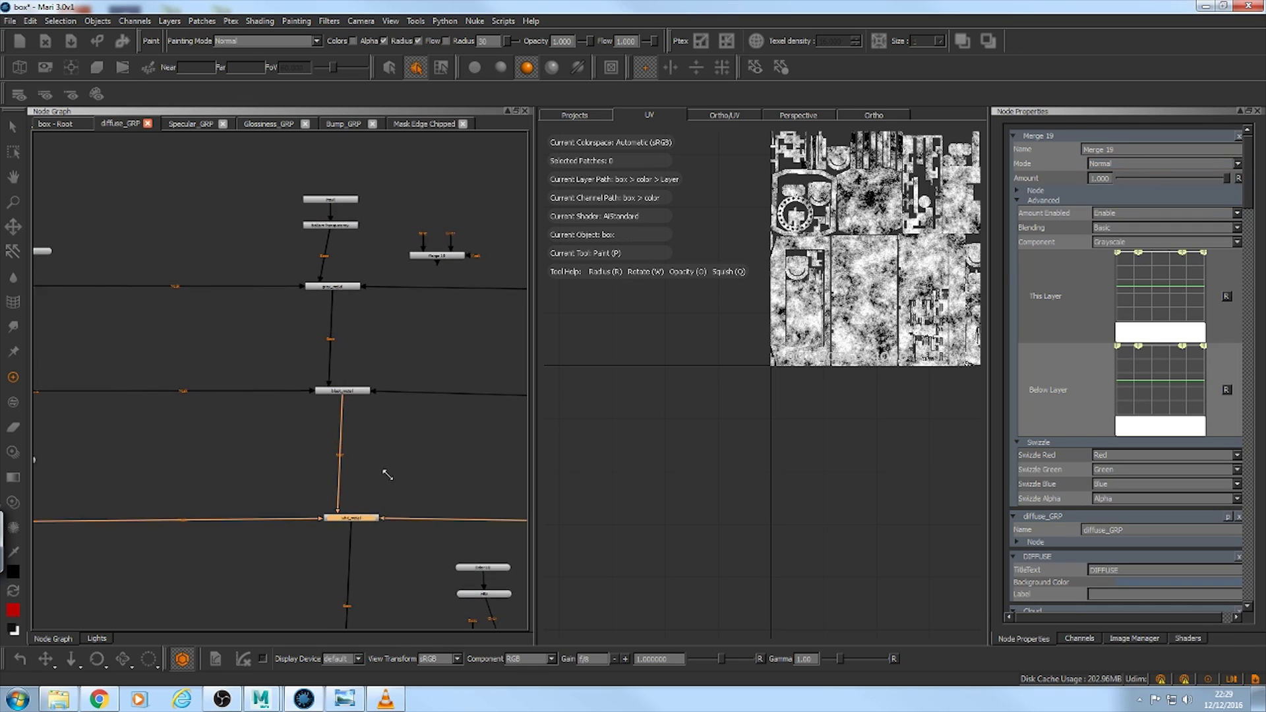
{"action": "middle_click_drag", "start_coordinate": [390, 480], "coordinate": [323, 284]}
{"action": "scroll", "coordinate": [310, 442], "scroll_direction": "down", "scroll_amount": 4}
{"action": "middle_click_drag", "start_coordinate": [307, 445], "coordinate": [323, 256]}
{"action": "middle_click_drag", "start_coordinate": [267, 418], "coordinate": [271, 262]}
{"action": "scroll", "coordinate": [289, 382], "scroll_direction": "up", "scroll_amount": 2}
{"action": "middle_click_drag", "start_coordinate": [273, 441], "coordinate": [264, 256]}
{"action": "scroll", "coordinate": [260, 260], "scroll_direction": "down", "scroll_amount": 1}
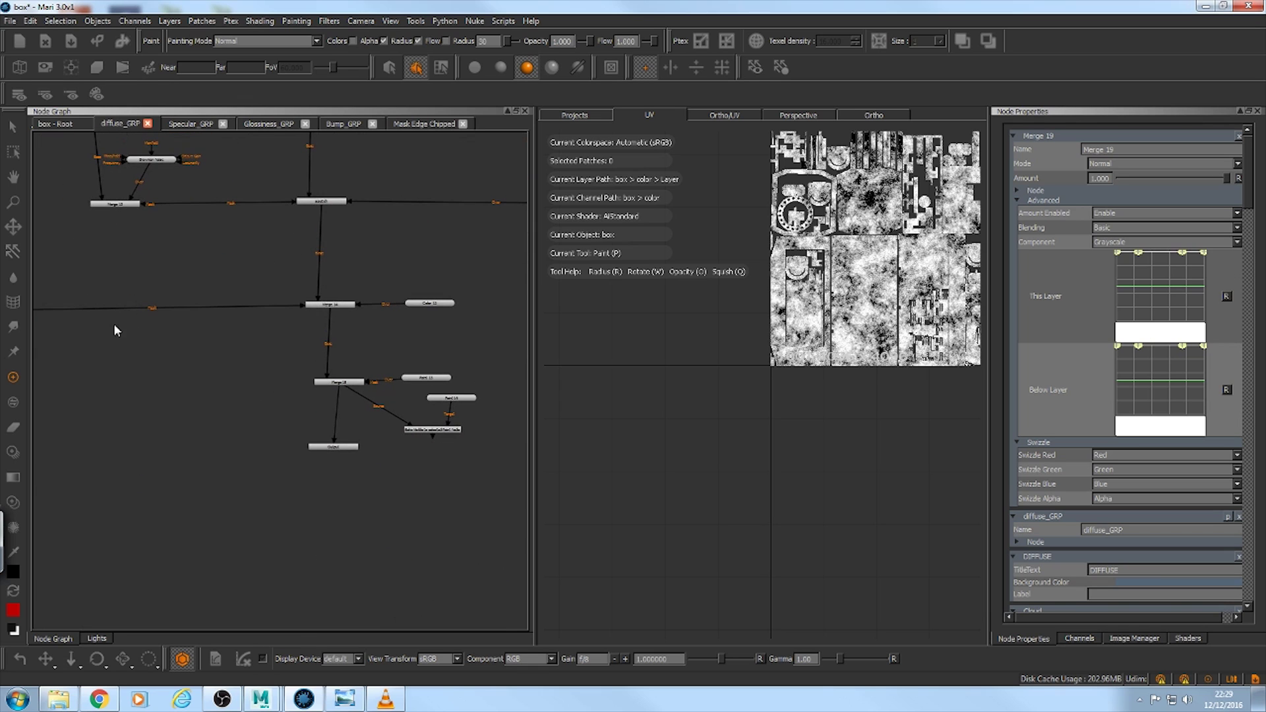
{"action": "middle_click_drag", "start_coordinate": [166, 408], "coordinate": [199, 538]}
{"action": "middle_click_drag", "start_coordinate": [248, 391], "coordinate": [295, 587]}
{"action": "mouse_move", "coordinate": [285, 404]}
{"action": "middle_mouse_down"}
{"action": "mouse_move", "coordinate": [368, 625]}
{"action": "mouse_move", "coordinate": [280, 703]}
{"action": "middle_mouse_up"}
{"action": "middle_click_drag", "start_coordinate": [260, 352], "coordinate": [272, 474]}
{"action": "scroll", "coordinate": [272, 474], "scroll_direction": "up", "scroll_amount": 1}
{"action": "middle_click_drag", "start_coordinate": [377, 393], "coordinate": [357, 432]}
{"action": "scroll", "coordinate": [356, 381], "scroll_direction": "up", "scroll_amount": 1}
{"action": "scroll", "coordinate": [317, 382], "scroll_direction": "down", "scroll_amount": 3}
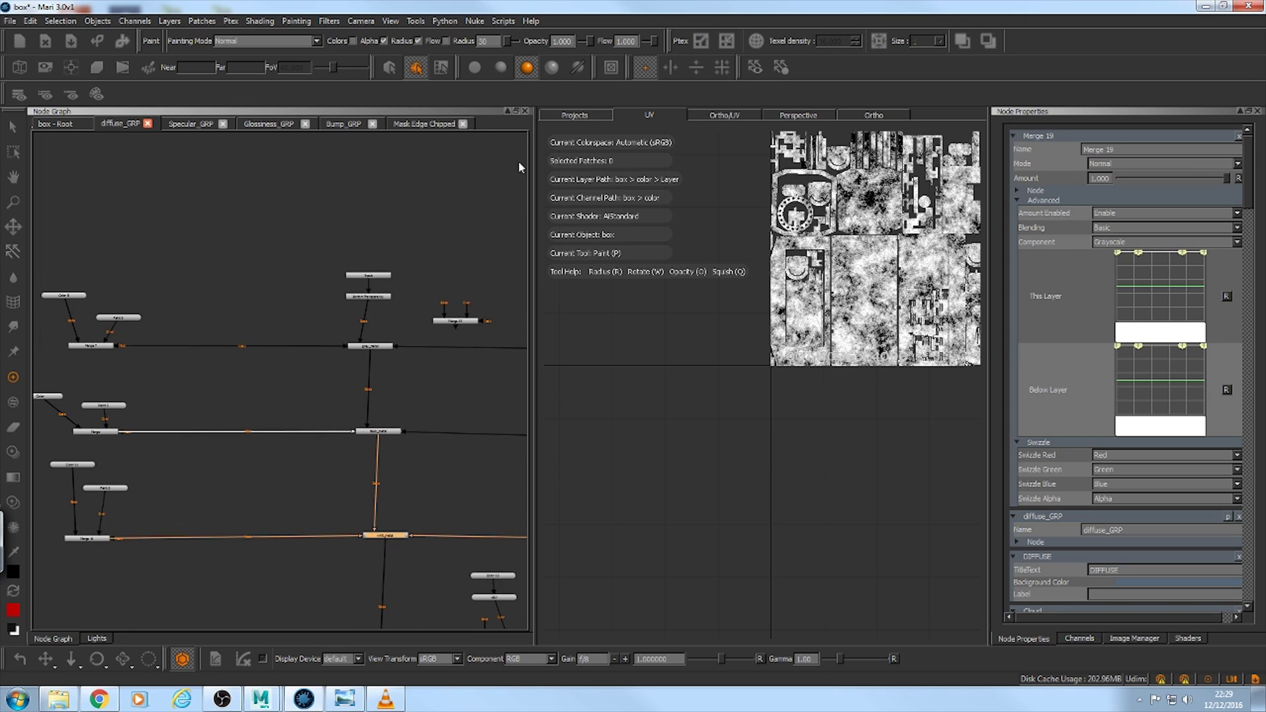
Step: Examine the whole diffuse network, including the second metal merge and the node feeding its side input
{"action": "left_click_drag", "start_coordinate": [518, 113], "coordinate": [285, 262]}
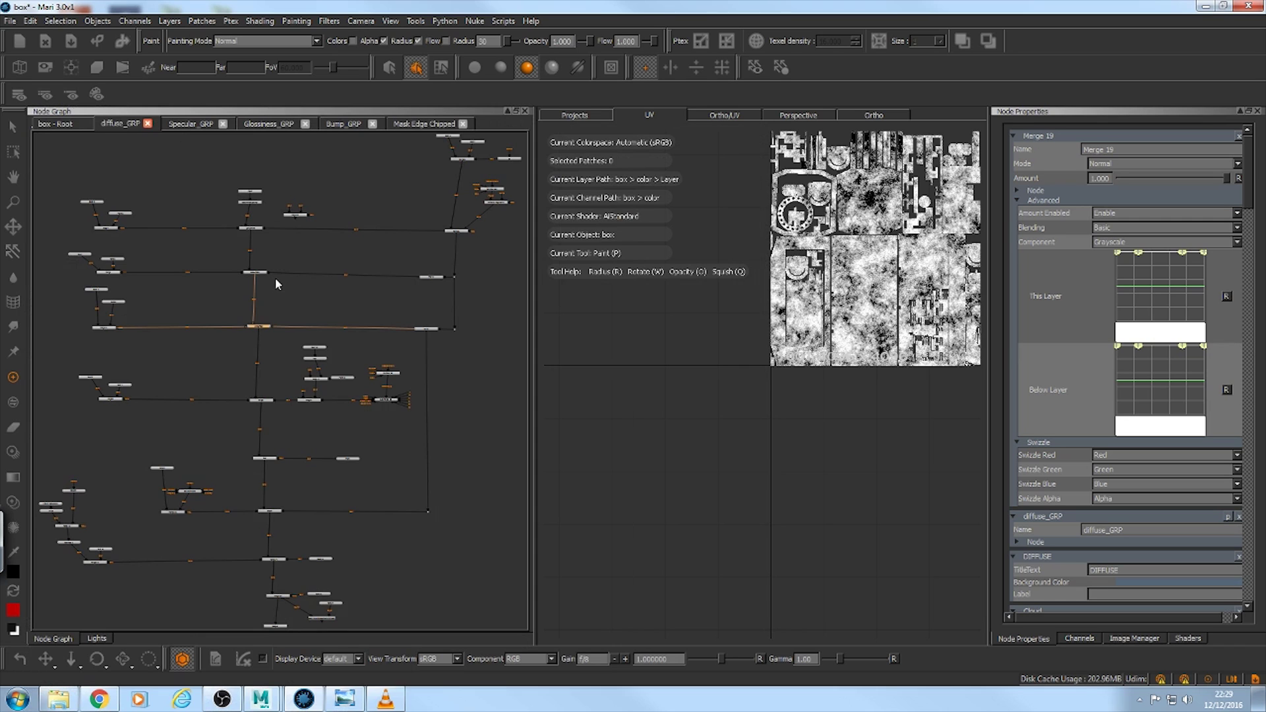
{"action": "right_click_drag", "start_coordinate": [313, 302], "coordinate": [379, 260], "text": "alt"}
{"action": "middle_click_drag", "start_coordinate": [378, 261], "coordinate": [373, 354], "text": "alt"}
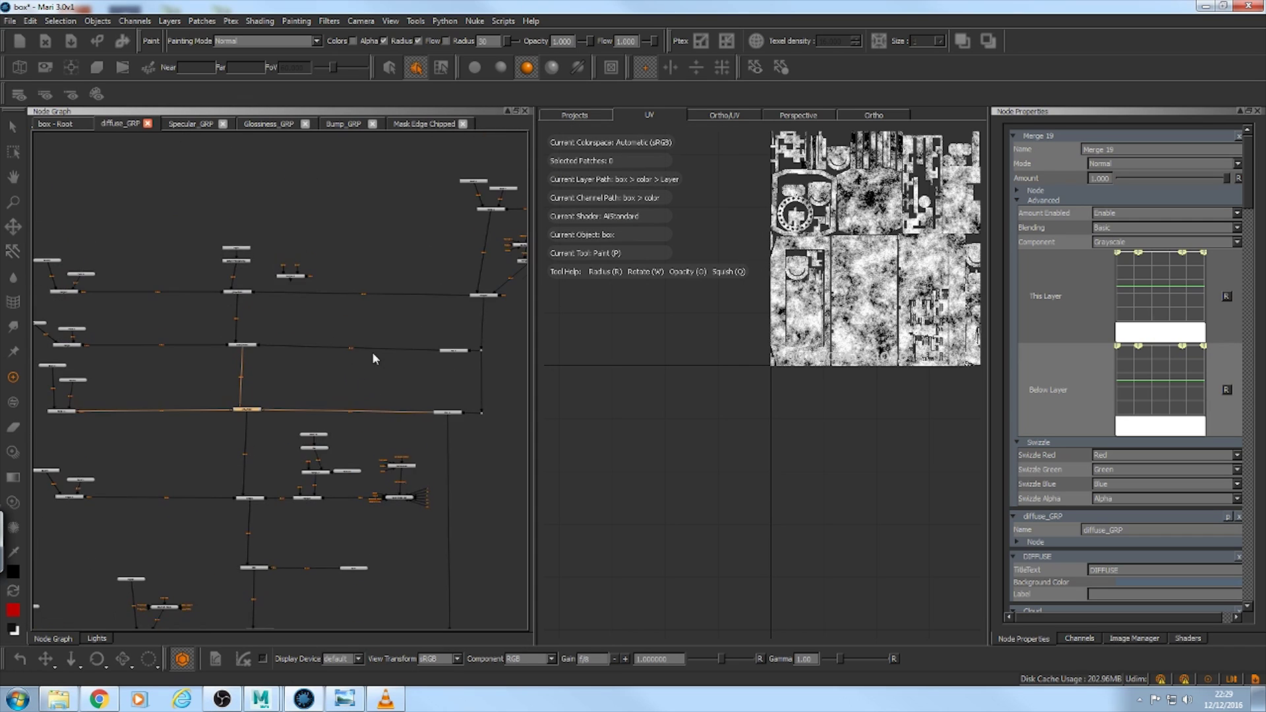
{"action": "right_click_drag", "start_coordinate": [373, 354], "coordinate": [443, 332], "text": "alt"}
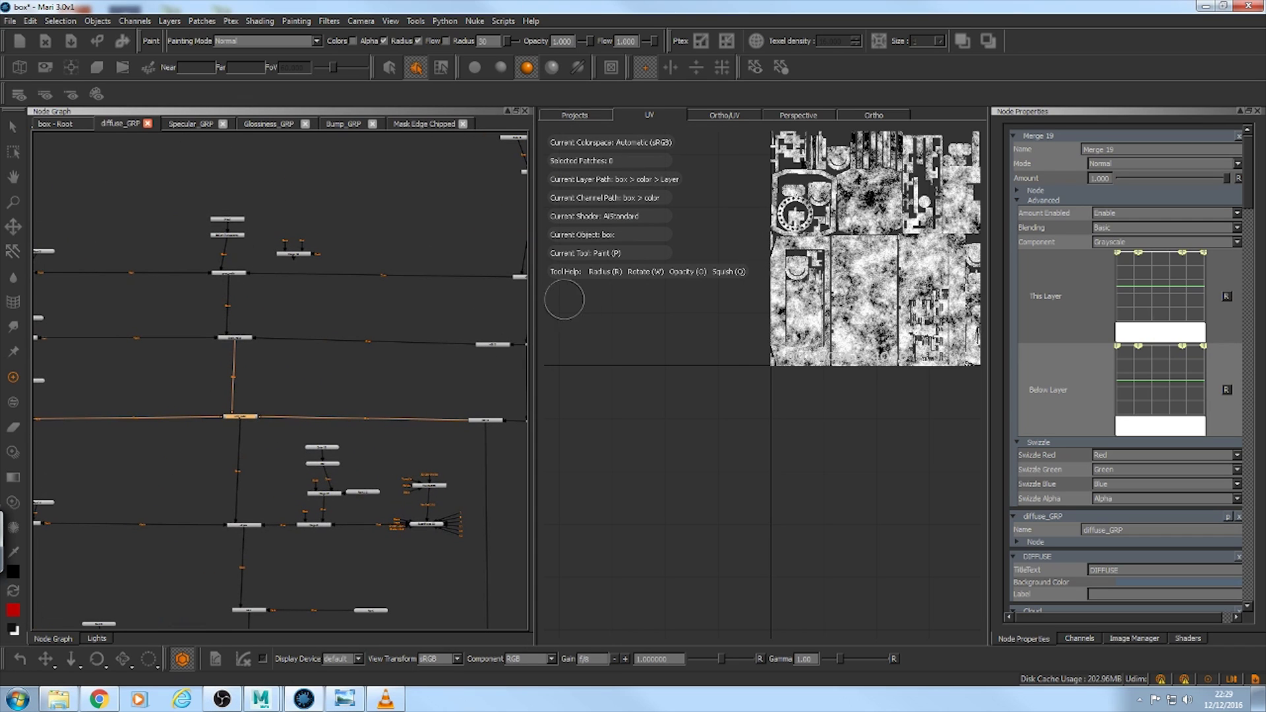
{"action": "left_click", "coordinate": [494, 344]}
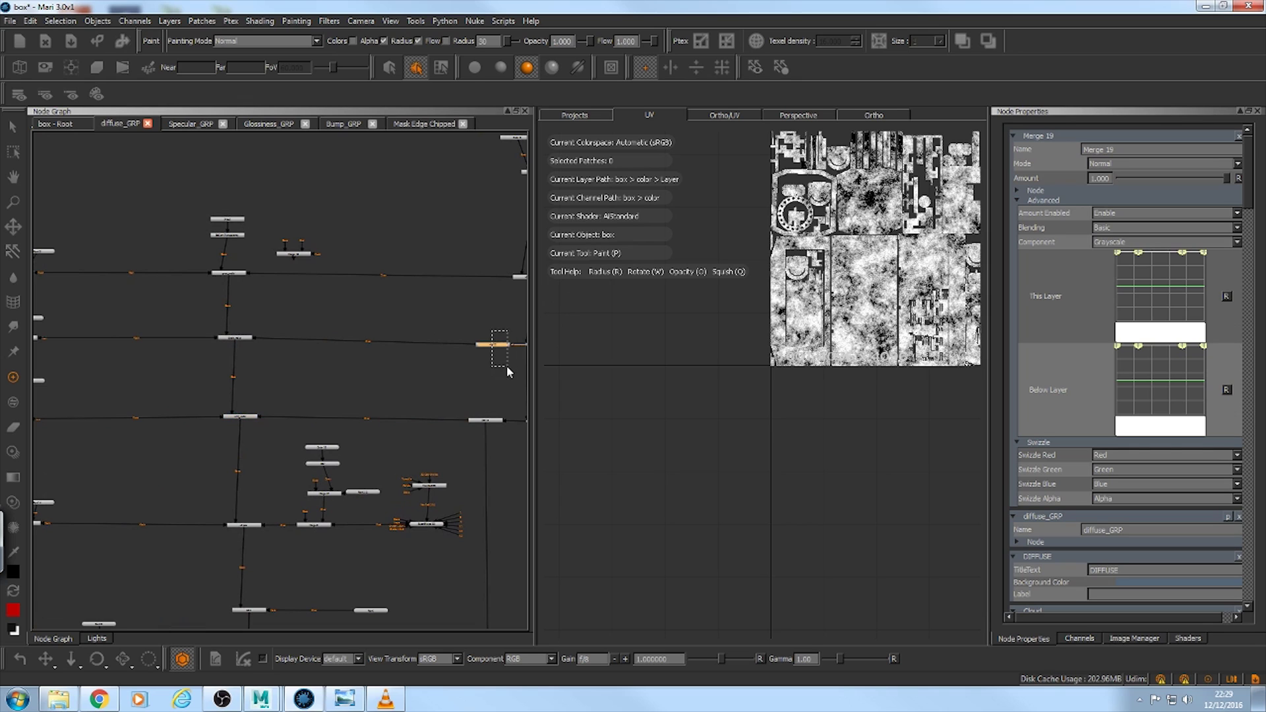
{"action": "left_click", "coordinate": [238, 339]}
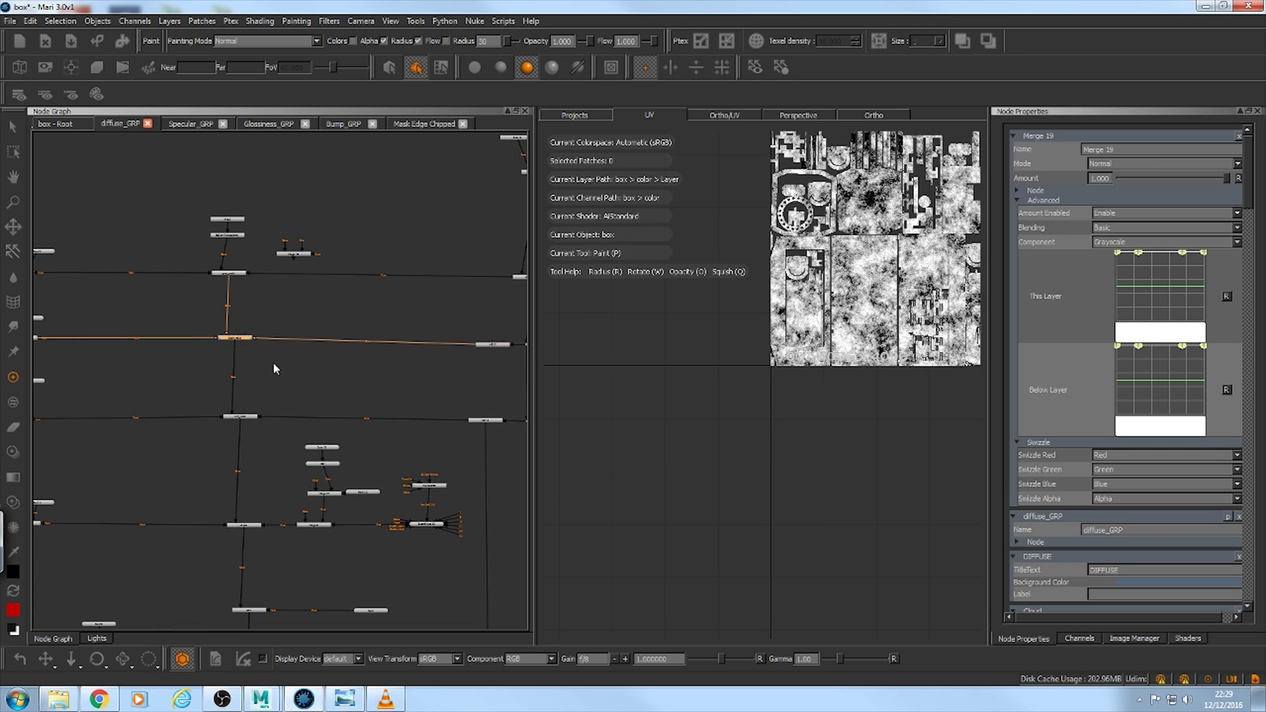
{"action": "right_click_drag", "start_coordinate": [318, 324], "coordinate": [389, 260], "text": "alt"}
{"action": "middle_click_drag", "start_coordinate": [318, 258], "coordinate": [339, 350], "text": "alt"}
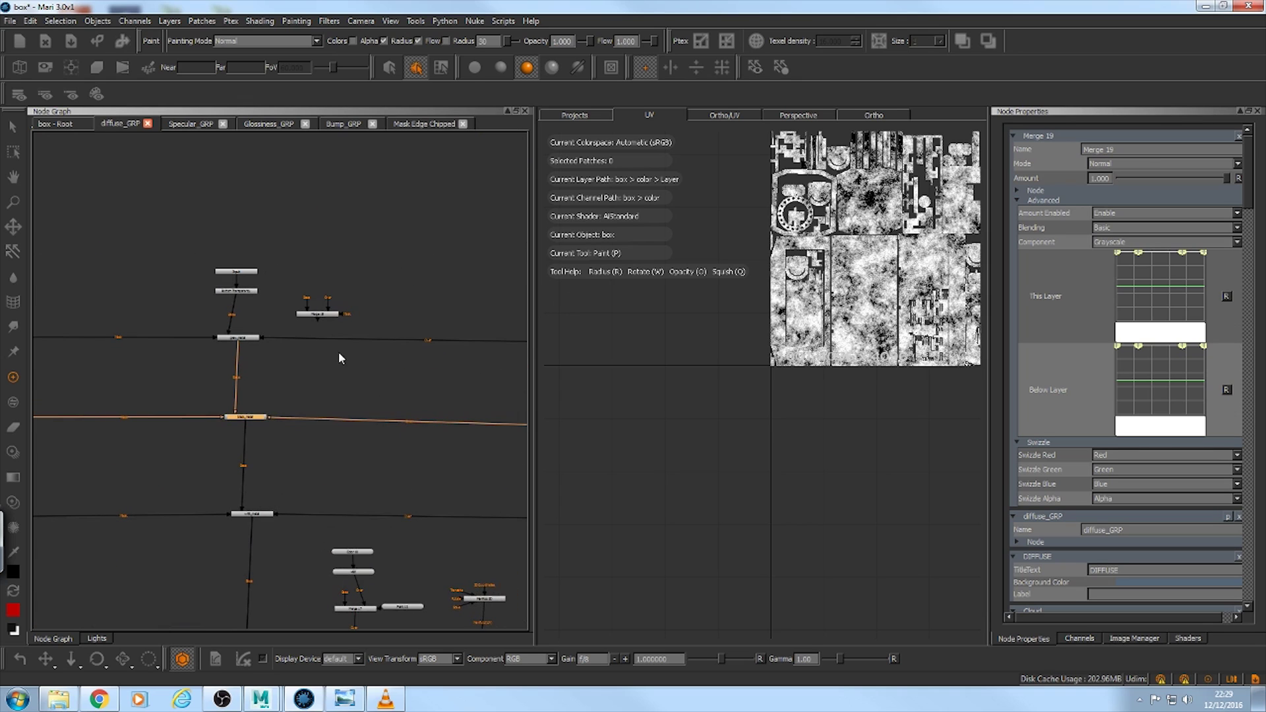
Step: Connect the viewer to the merge node where the upper side branches join and feed the first metal merge
{"action": "left_click", "coordinate": [335, 321]}
{"action": "right_click_drag", "start_coordinate": [389, 337], "coordinate": [358, 338], "text": "alt"}
{"action": "middle_click_drag", "start_coordinate": [358, 337], "coordinate": [112, 356], "text": "alt"}
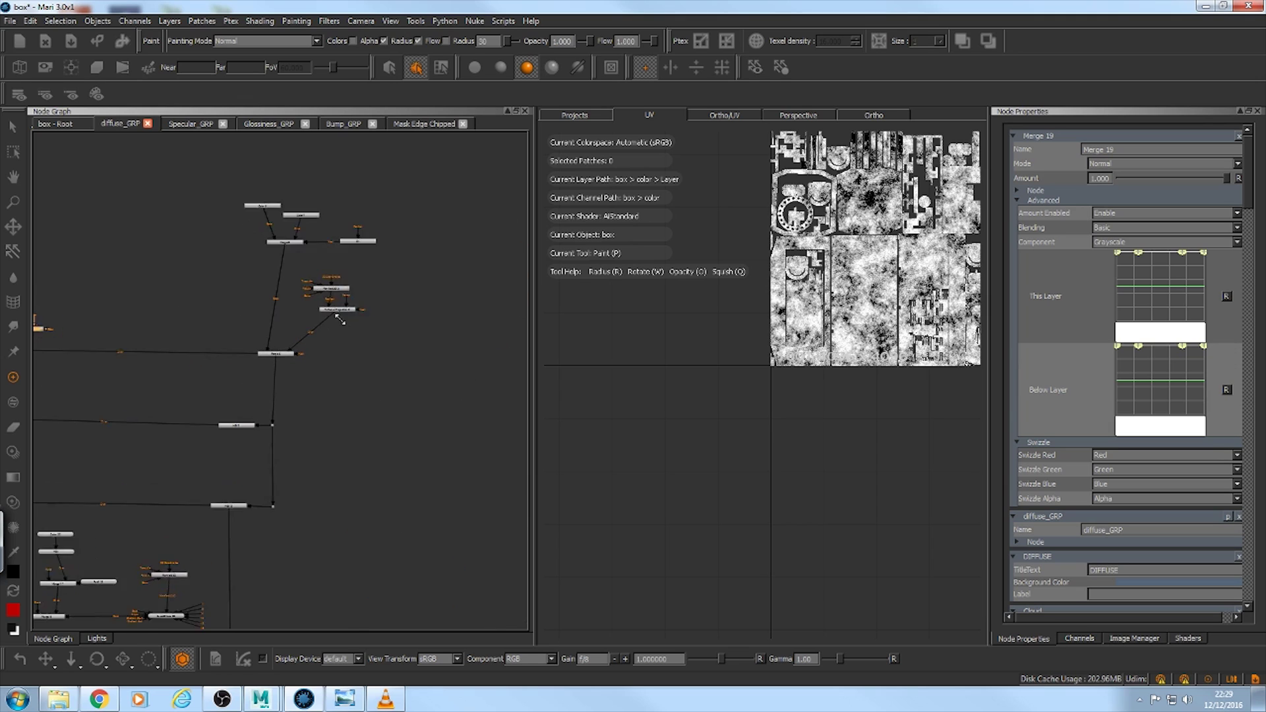
{"action": "right_click_drag", "start_coordinate": [290, 361], "coordinate": [319, 356], "text": "alt"}
{"action": "left_click", "coordinate": [289, 348]}
{"action": "key", "text": "1"}
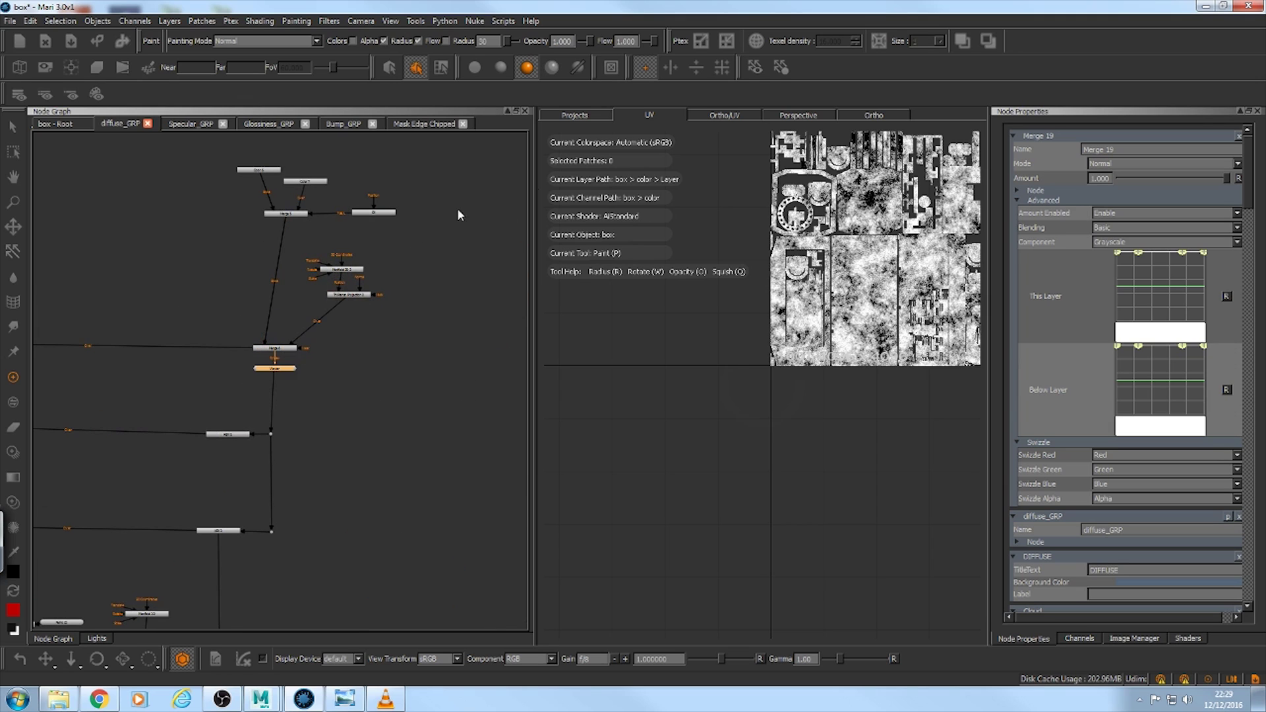
Step: Show the box in the Ortho view and examine the viewed merge result up close on its surface
{"action": "left_click", "coordinate": [864, 117]}
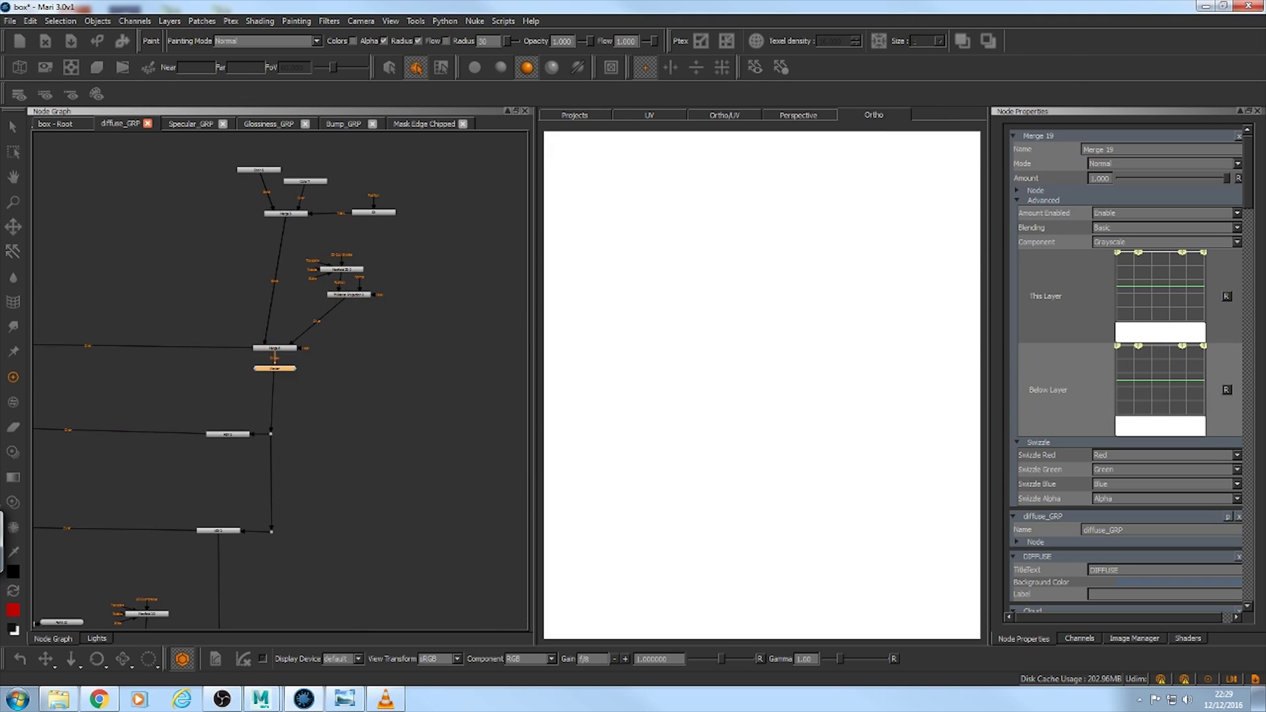
{"action": "left_click_drag", "start_coordinate": [800, 256], "coordinate": [930, 284], "text": "alt"}
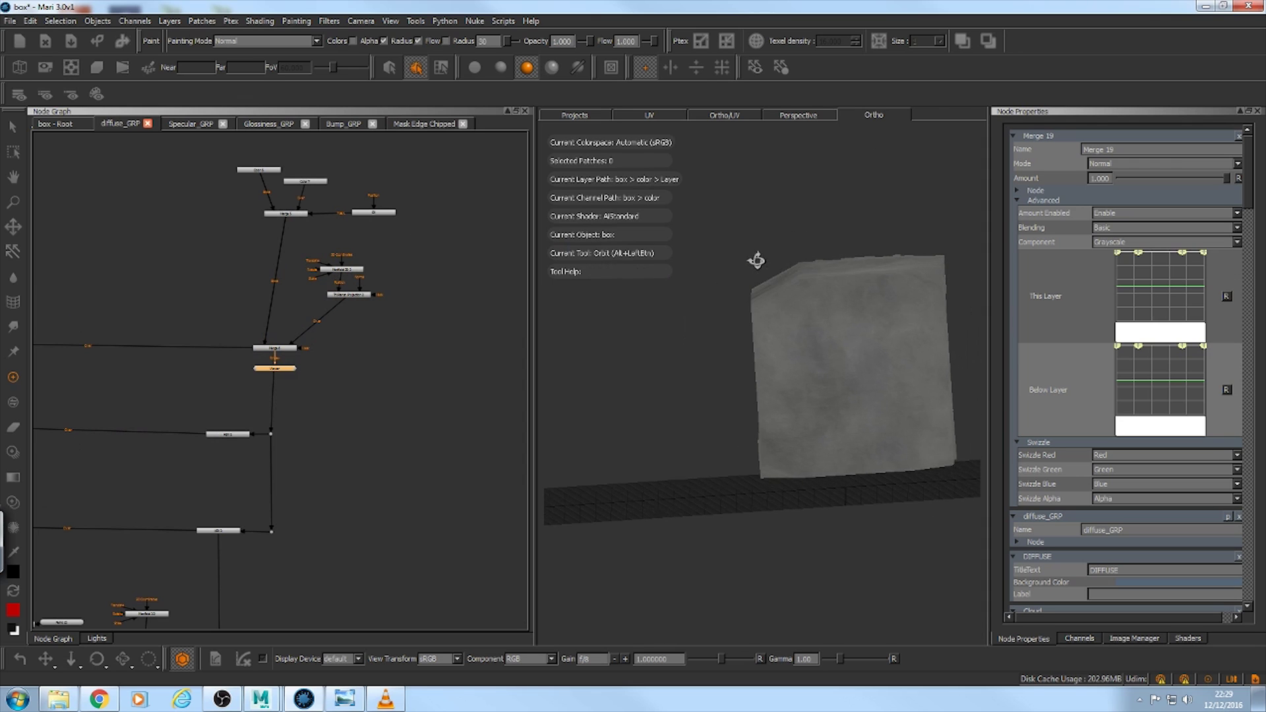
{"action": "middle_click_drag", "start_coordinate": [808, 297], "coordinate": [751, 278], "text": "alt"}
{"action": "mouse_move", "coordinate": [627, 462]}
{"action": "left_mouse_down", "text": "alt"}
{"action": "mouse_move", "coordinate": [557, 499]}
{"action": "mouse_move", "coordinate": [670, 446]}
{"action": "mouse_move", "coordinate": [904, 429]}
{"action": "mouse_move", "coordinate": [797, 413]}
{"action": "left_mouse_up", "text": "alt"}
{"action": "key", "text": "p"}
{"action": "mouse_move", "coordinate": [779, 377]}
{"action": "right_mouse_down", "text": "alt"}
{"action": "mouse_move", "coordinate": [843, 361]}
{"action": "mouse_move", "coordinate": [832, 371]}
{"action": "right_mouse_up", "text": "alt"}
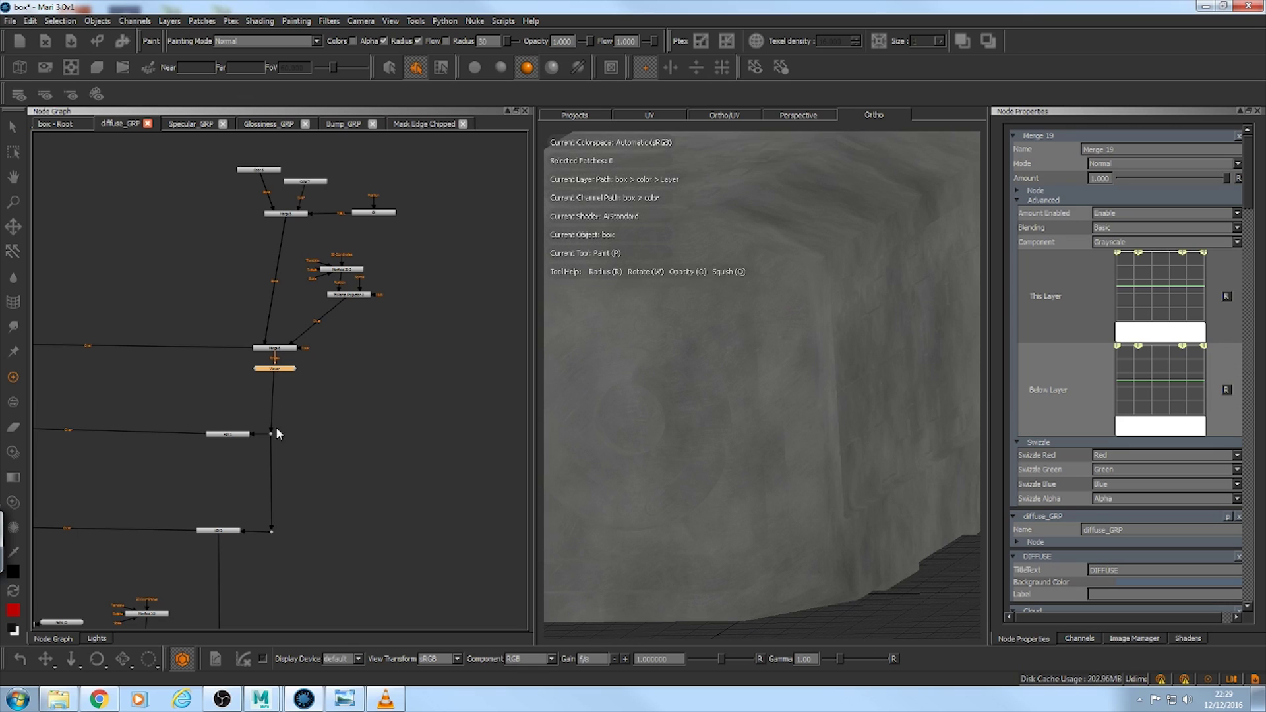
Step: Connect the viewer to the HSV 2 node and show the whole box with flat lighting
{"action": "left_click_drag", "start_coordinate": [213, 402], "coordinate": [223, 425]}
{"action": "key", "text": "v"}
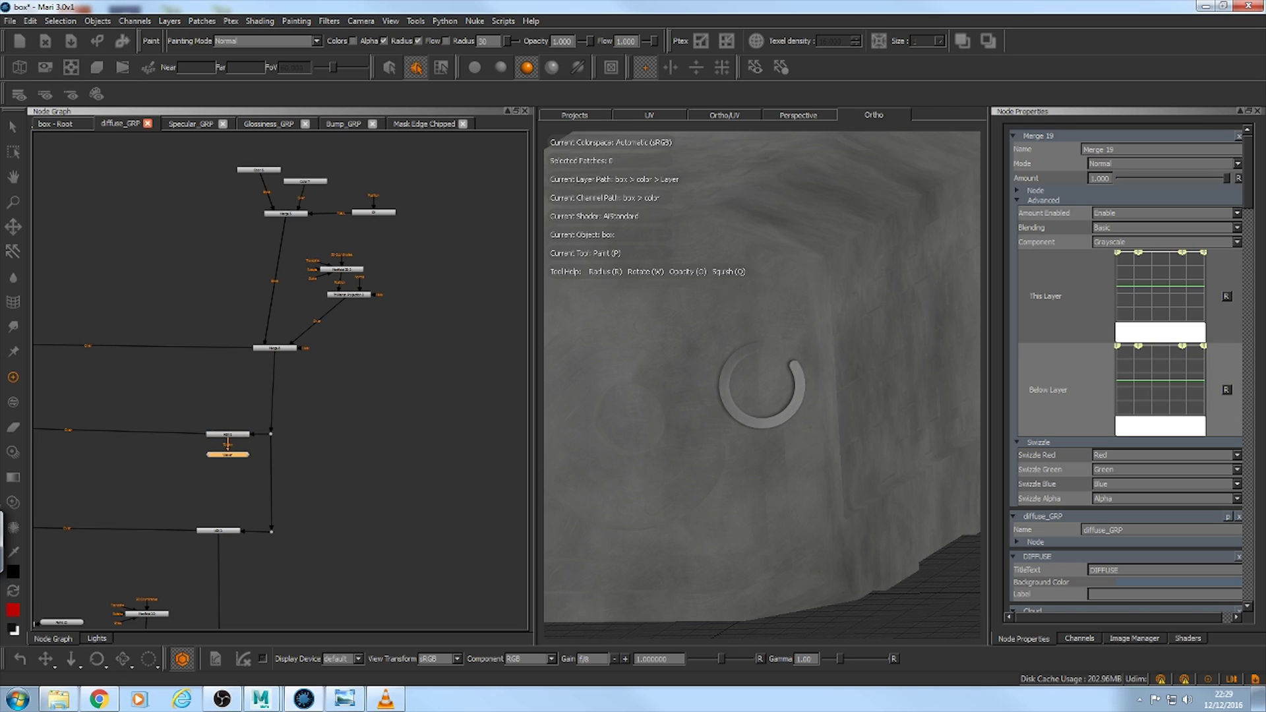
{"action": "left_click", "coordinate": [475, 67]}
{"action": "right_click_drag", "start_coordinate": [818, 249], "coordinate": [702, 244], "text": "alt"}
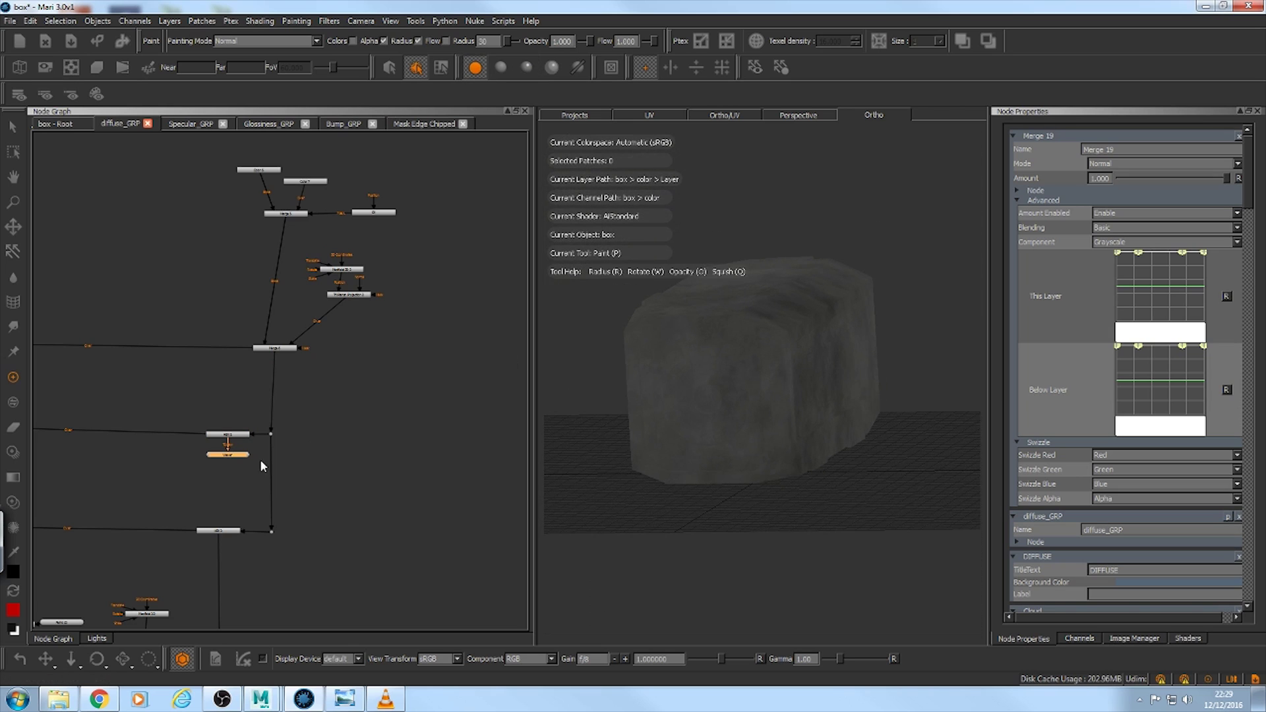
Step: Connect the viewer to the HSV 3 node, open HSV 2's properties, and inspect the viewed result up close on the box
{"action": "key", "text": "v"}
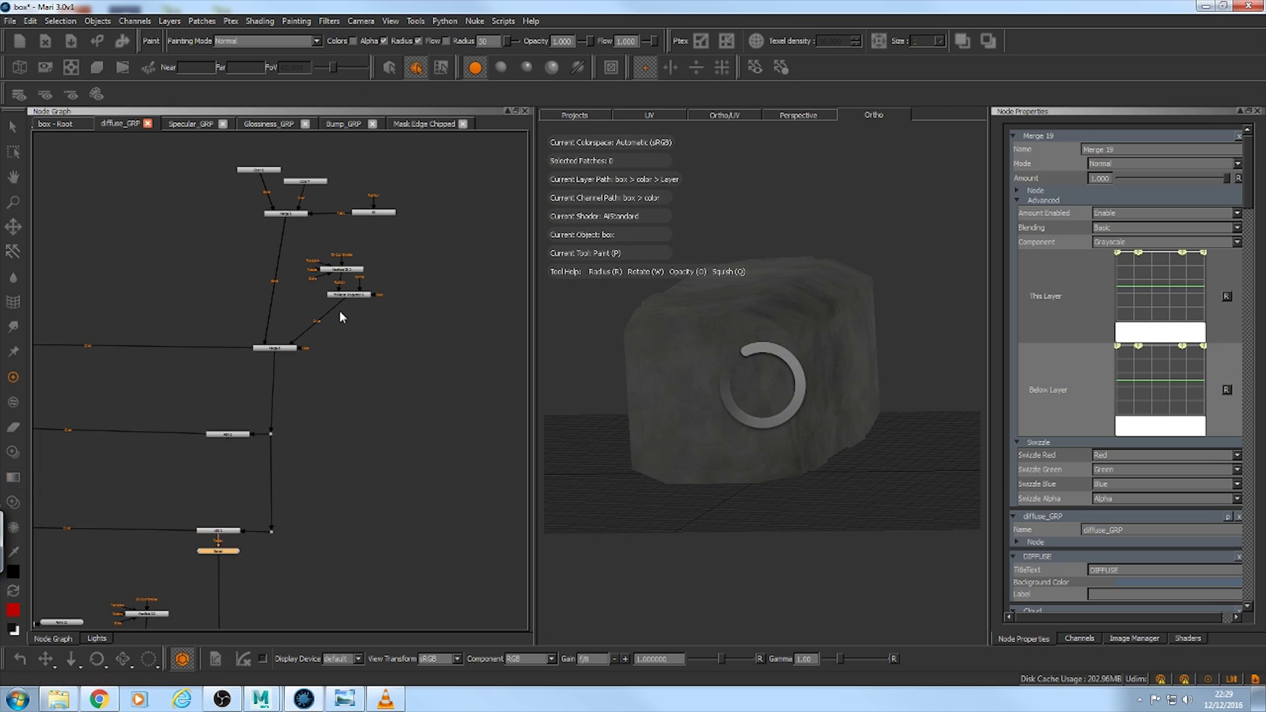
{"action": "right_click_drag", "start_coordinate": [229, 395], "coordinate": [248, 402], "text": "alt"}
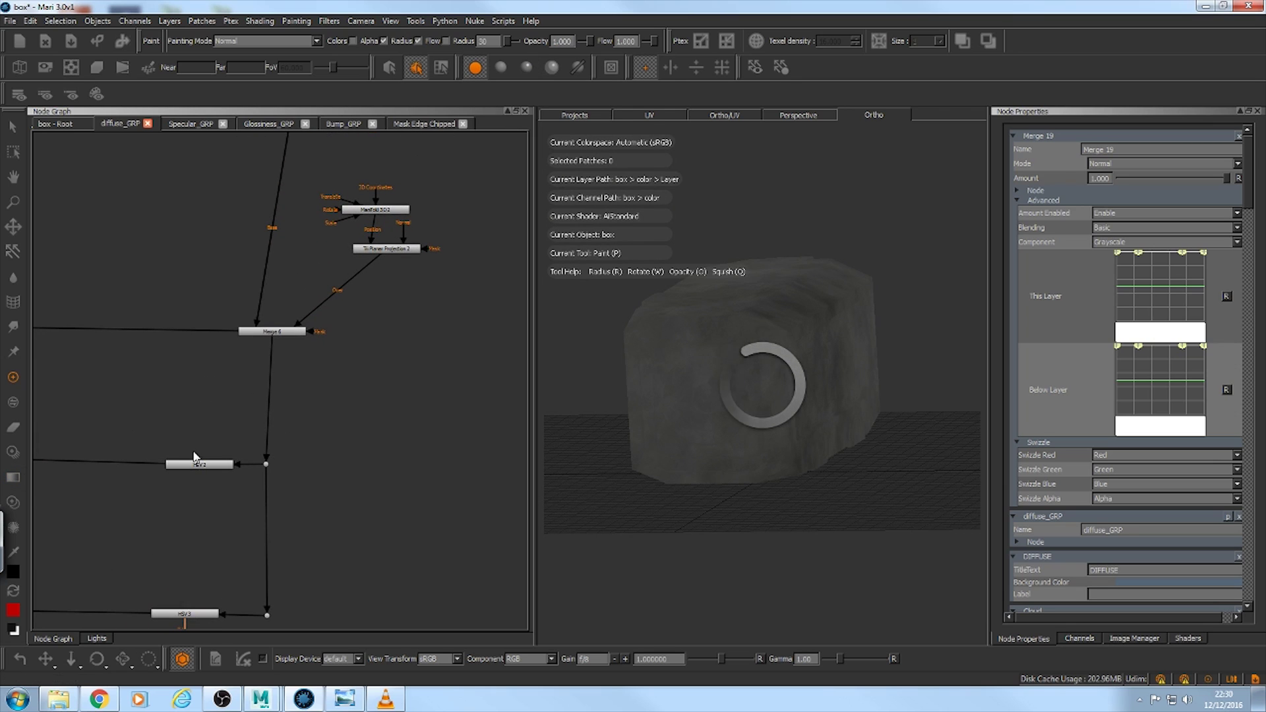
{"action": "left_click", "coordinate": [192, 466]}
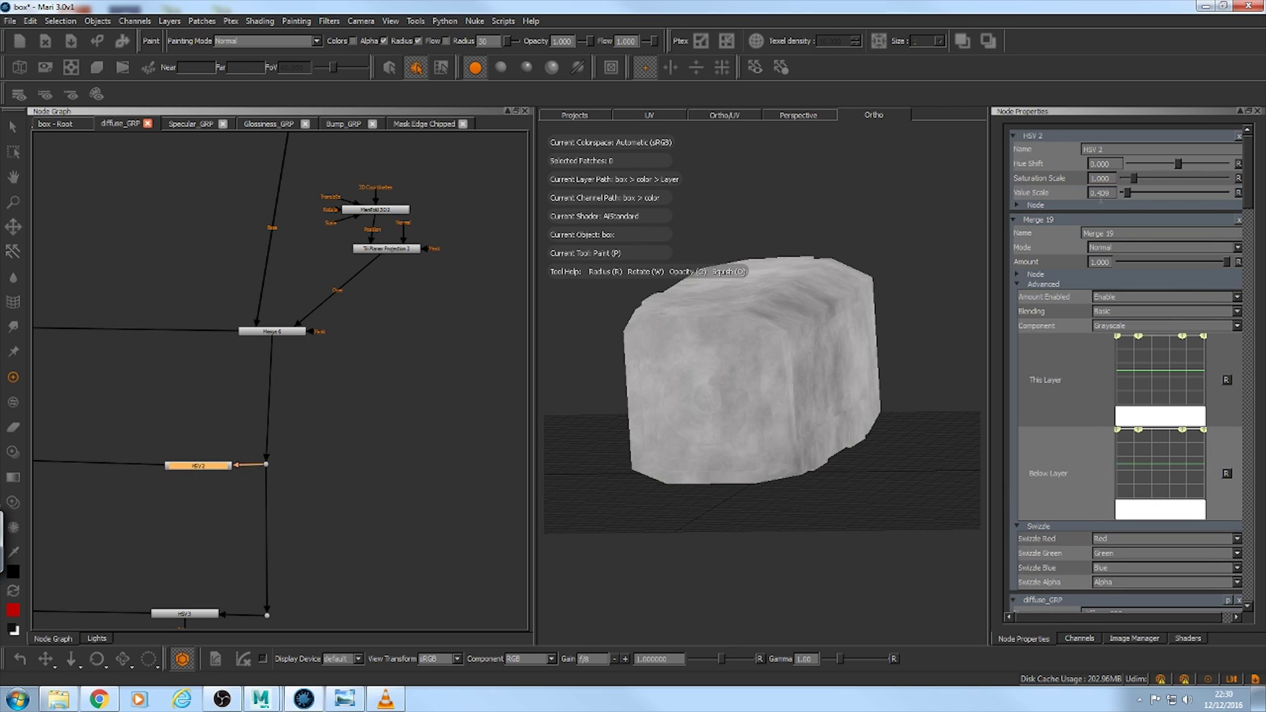
{"action": "middle_click_drag", "start_coordinate": [195, 445], "coordinate": [151, 435]}
{"action": "right_click_drag", "start_coordinate": [650, 275], "coordinate": [825, 263], "text": "alt"}
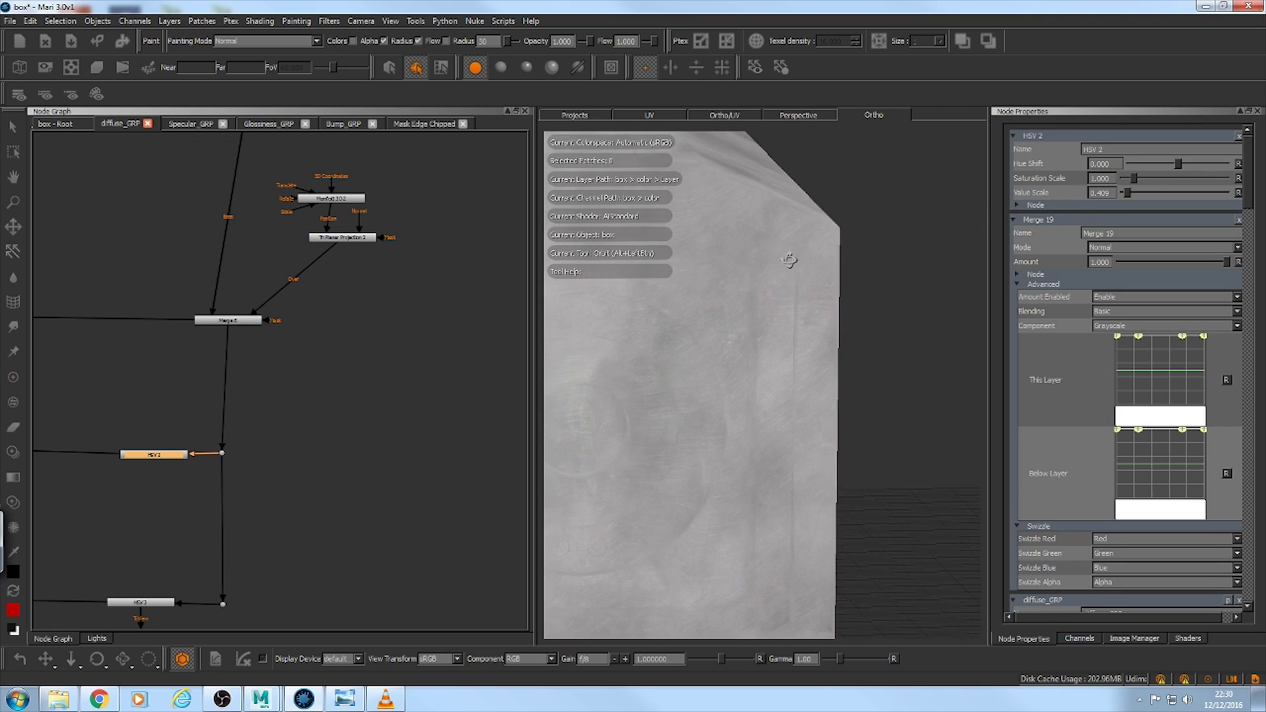
{"action": "left_click_drag", "start_coordinate": [791, 260], "coordinate": [765, 269], "text": "alt"}
{"action": "right_click_drag", "start_coordinate": [790, 273], "coordinate": [704, 263], "text": "alt"}
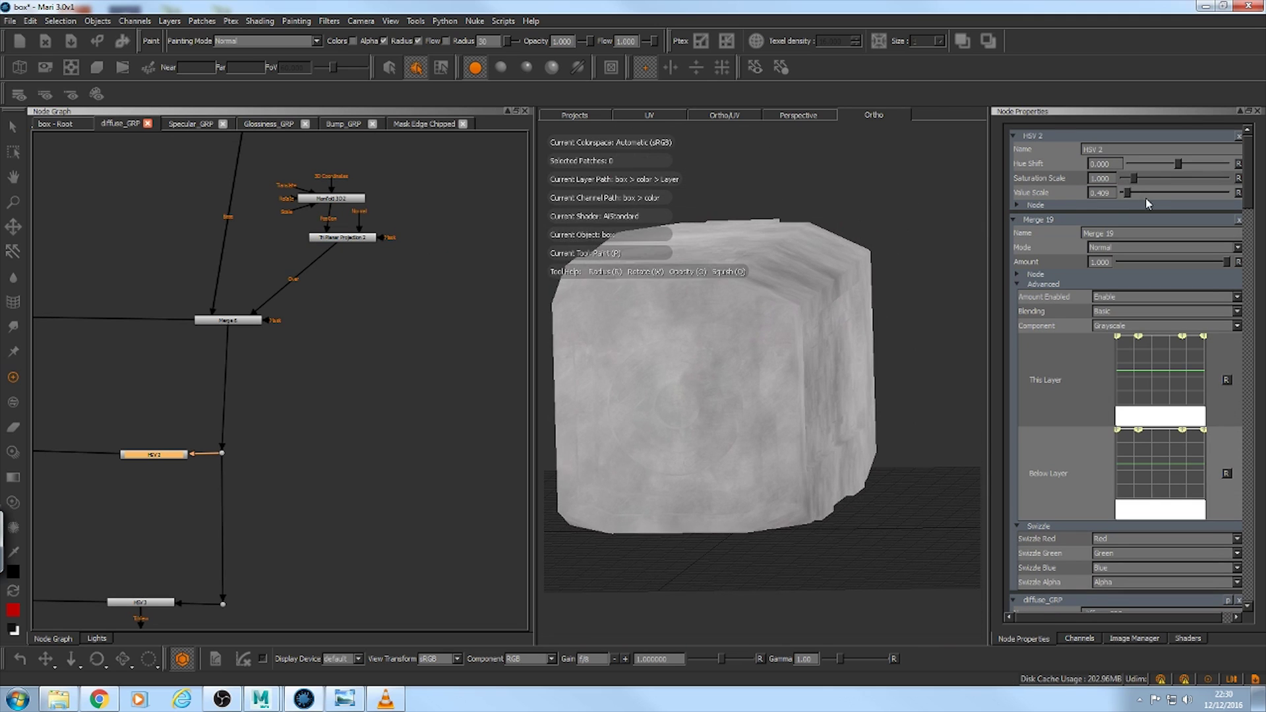
Step: Follow the HSV branches to the grey, black and white metal merges in the diffuse network's central column
{"action": "scroll", "coordinate": [413, 340], "scroll_direction": "down", "scroll_amount": 8}
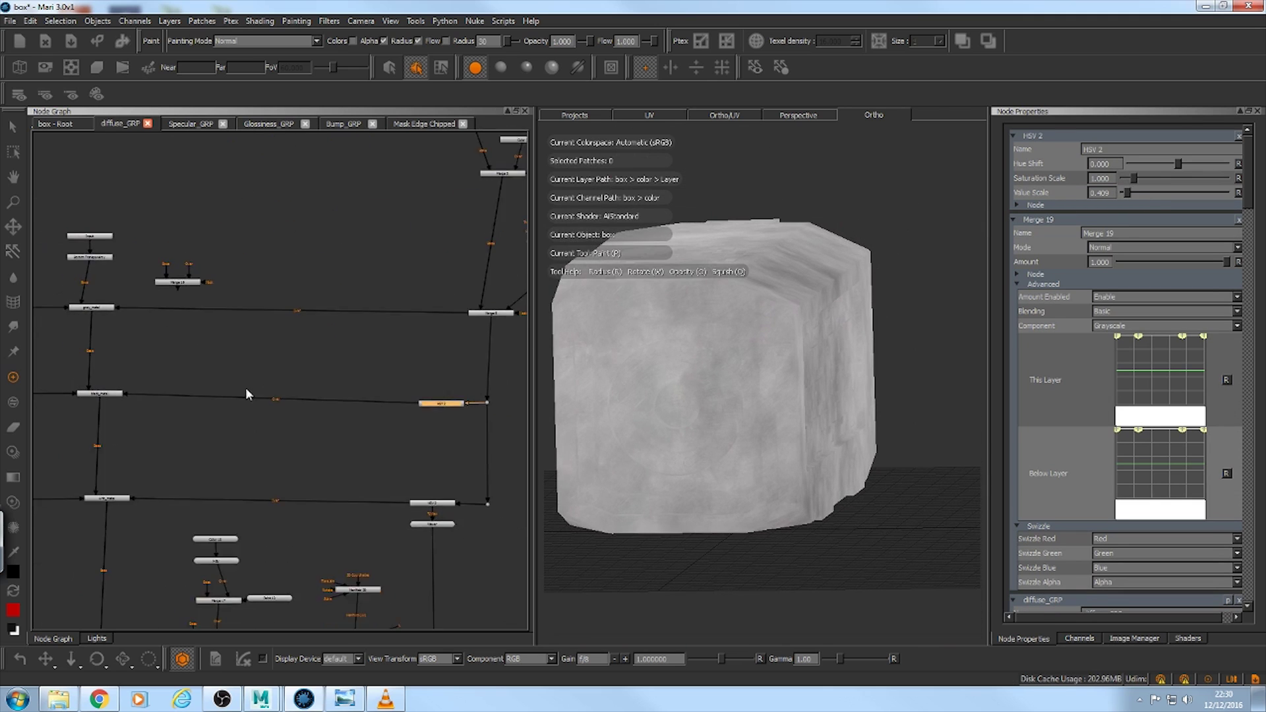
{"action": "middle_click_drag", "start_coordinate": [376, 328], "coordinate": [333, 328]}
{"action": "scroll", "coordinate": [331, 326], "scroll_direction": "down", "scroll_amount": 1}
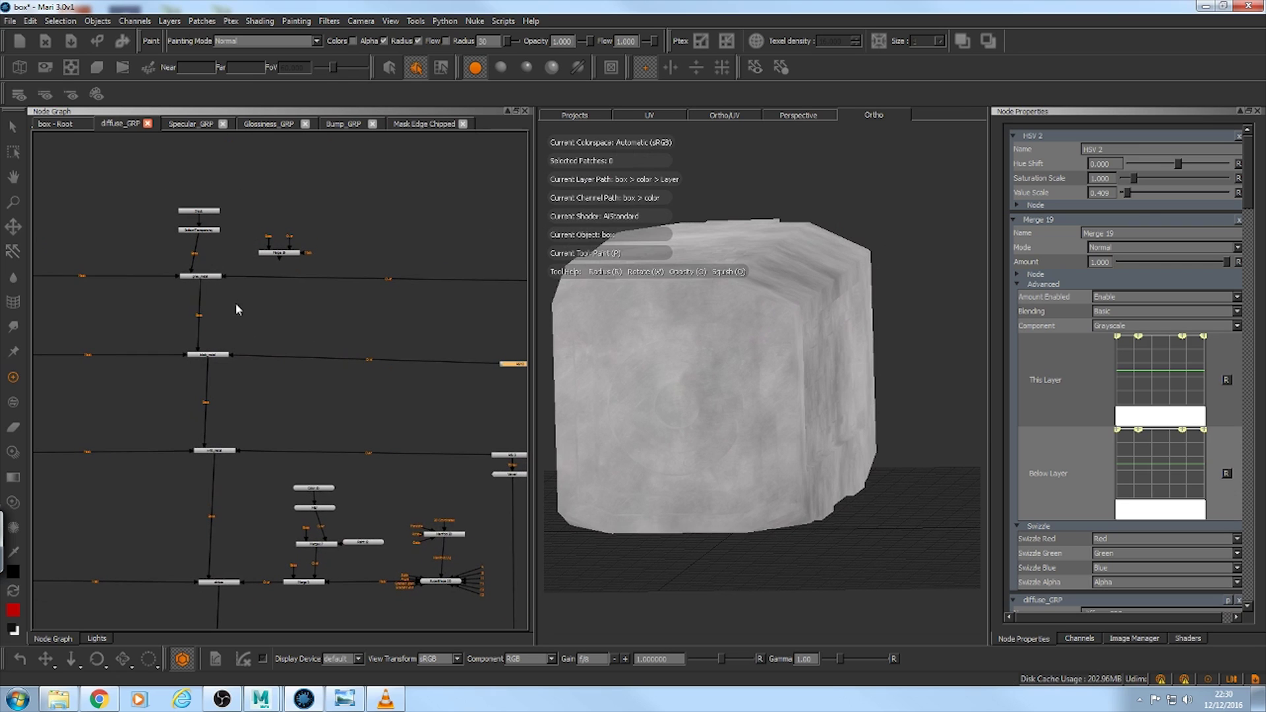
{"action": "scroll", "coordinate": [231, 300], "scroll_direction": "up", "scroll_amount": 5}
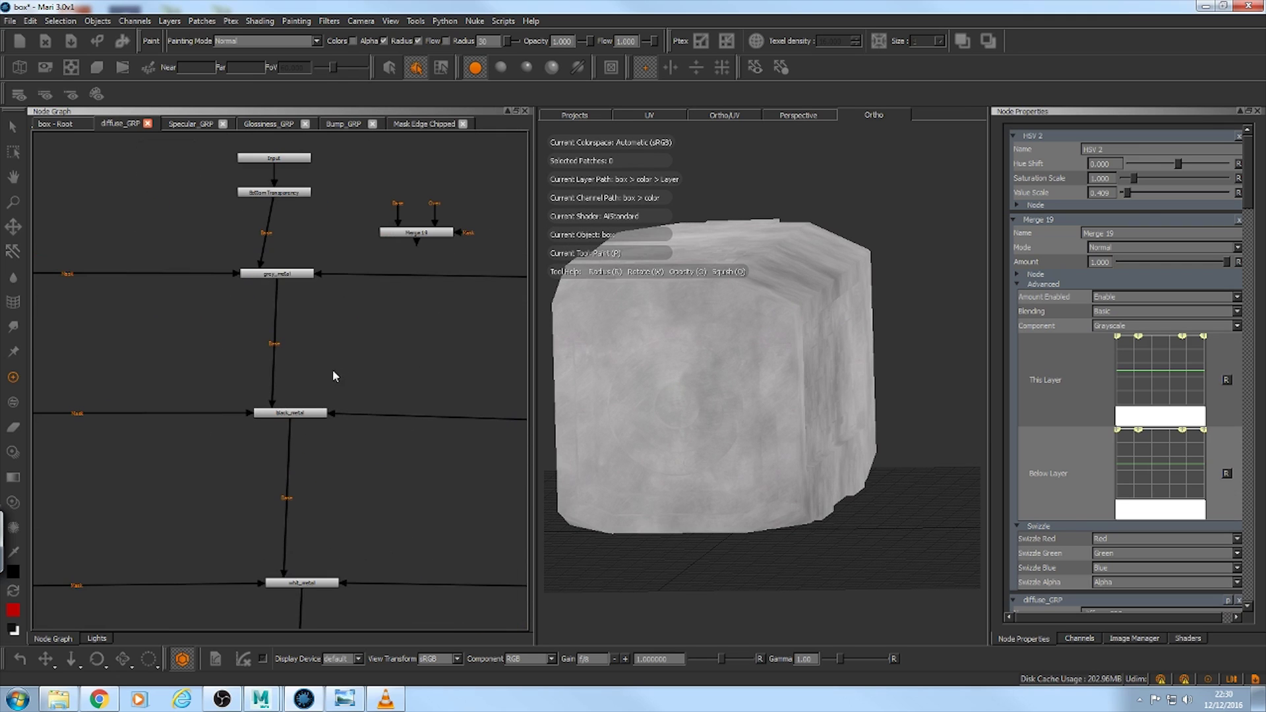
{"action": "middle_click_drag", "start_coordinate": [333, 376], "coordinate": [348, 325]}
{"action": "middle_click_drag", "start_coordinate": [314, 416], "coordinate": [328, 348]}
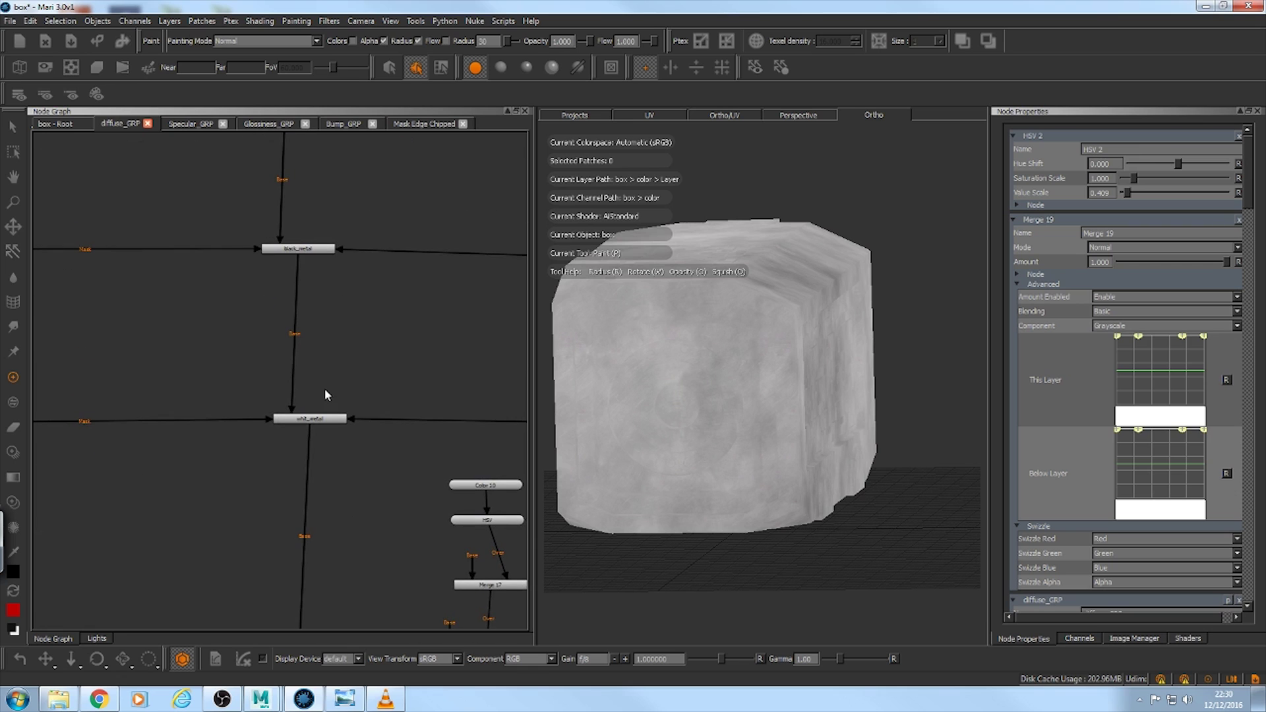
{"action": "scroll", "coordinate": [326, 395], "scroll_direction": "down", "scroll_amount": 1}
Step: Connect the viewer to the white metal merge node in the central column
{"action": "left_click", "coordinate": [311, 411]}
{"action": "scroll", "coordinate": [152, 358], "scroll_direction": "down", "scroll_amount": 1}
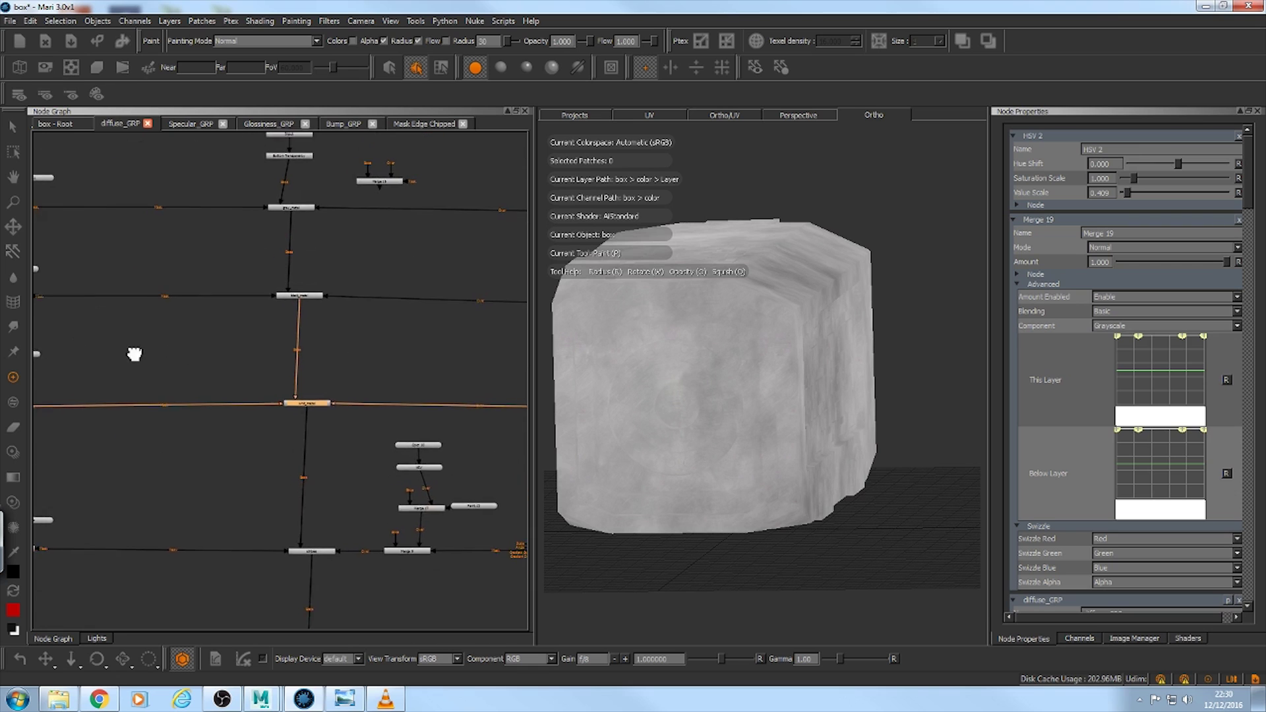
{"action": "middle_click_drag", "start_coordinate": [135, 354], "coordinate": [282, 267]}
{"action": "scroll", "coordinate": [361, 359], "scroll_direction": "down", "scroll_amount": 1}
{"action": "middle_click_drag", "start_coordinate": [480, 357], "coordinate": [217, 339]}
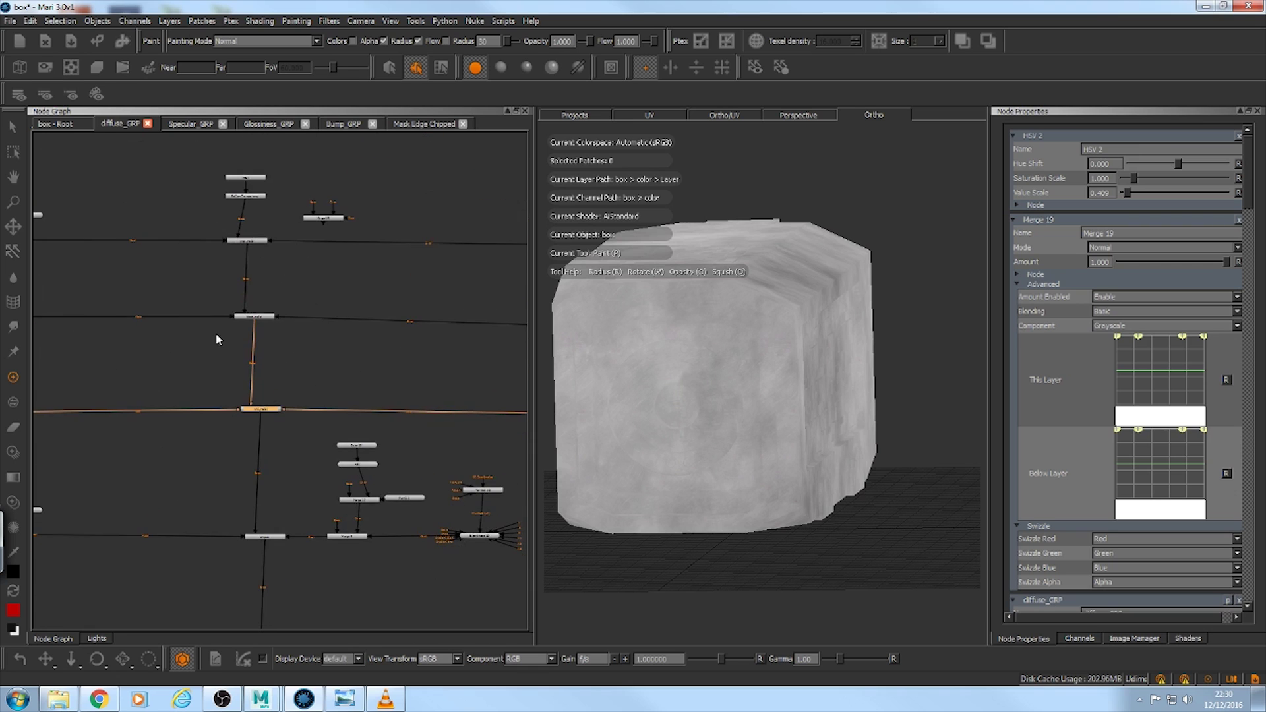
{"action": "scroll", "coordinate": [336, 346], "scroll_direction": "up", "scroll_amount": 2}
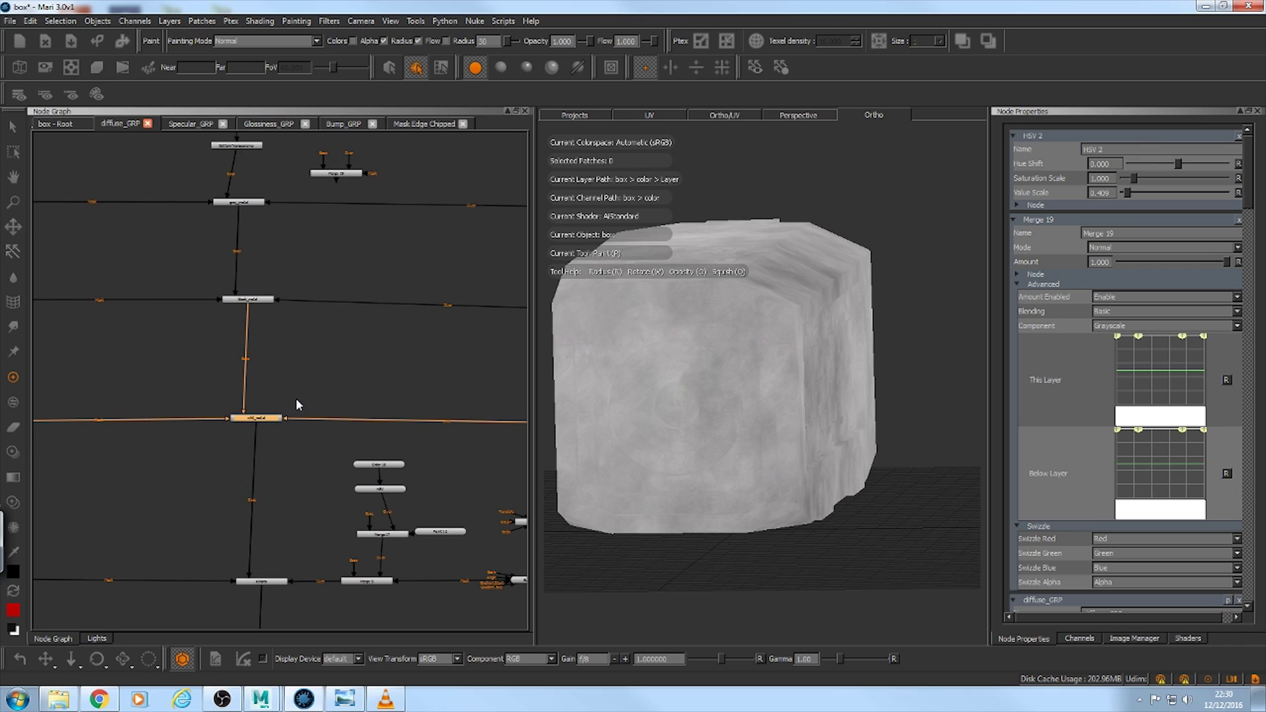
{"action": "key", "text": "ctrl+v"}
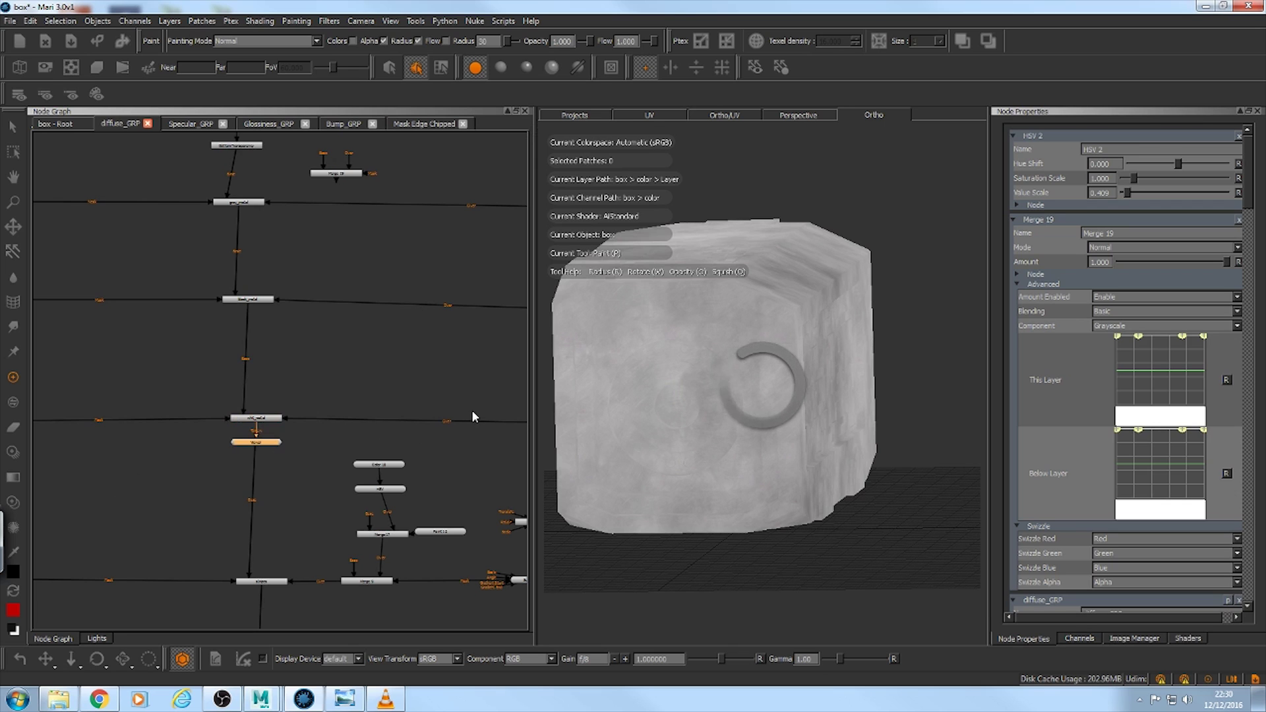
Step: Inspect the combined metal layers around the box, including the dotted ring, round cutouts, vents and grille slots
{"action": "left_click_drag", "start_coordinate": [699, 356], "coordinate": [784, 350], "text": "alt"}
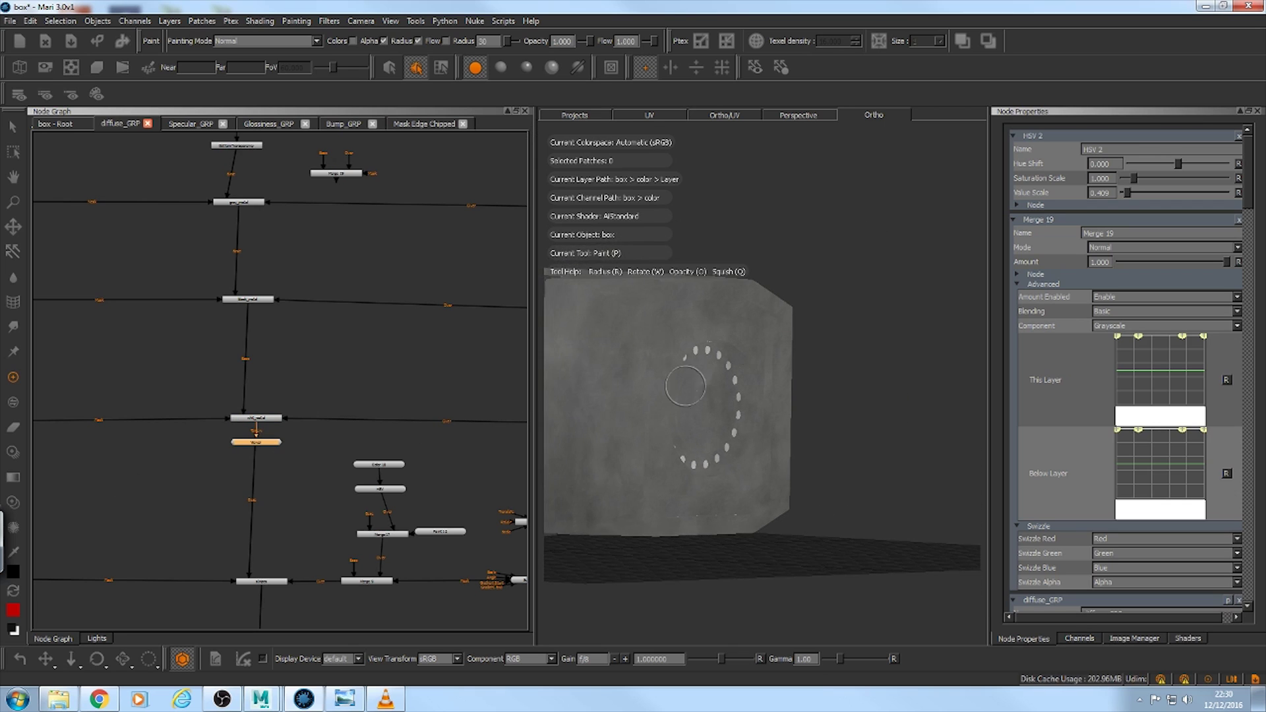
{"action": "middle_click_drag", "start_coordinate": [683, 382], "coordinate": [766, 353], "text": "alt"}
{"action": "left_click_drag", "start_coordinate": [767, 353], "coordinate": [746, 350], "text": "alt"}
{"action": "mouse_move", "coordinate": [747, 349]}
{"action": "middle_mouse_down", "text": "alt"}
{"action": "mouse_move", "coordinate": [740, 337]}
{"action": "mouse_move", "coordinate": [868, 351]}
{"action": "middle_mouse_up", "text": "alt"}
{"action": "left_click_drag", "start_coordinate": [811, 338], "coordinate": [813, 359], "text": "alt"}
{"action": "middle_click_drag", "start_coordinate": [860, 367], "coordinate": [831, 367], "text": "alt"}
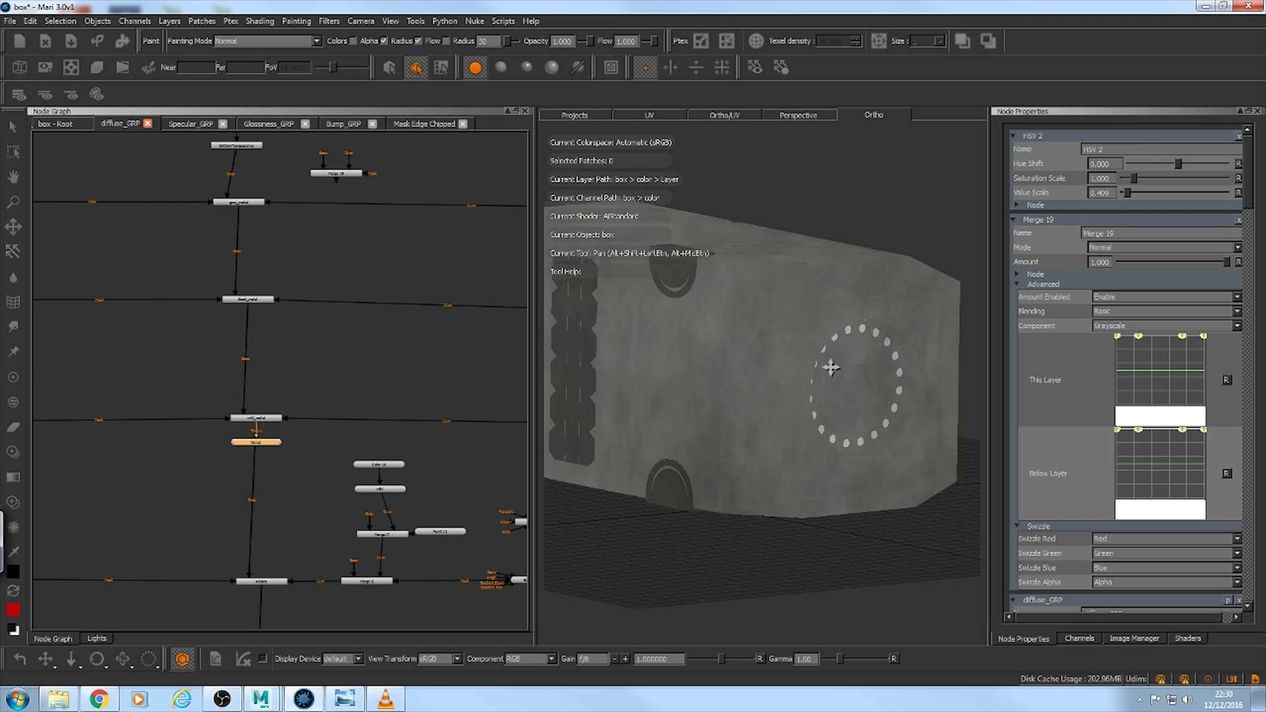
{"action": "mouse_move", "coordinate": [831, 368]}
{"action": "left_mouse_down", "text": "alt"}
{"action": "mouse_move", "coordinate": [848, 387]}
{"action": "mouse_move", "coordinate": [924, 382]}
{"action": "mouse_move", "coordinate": [892, 382]}
{"action": "mouse_move", "coordinate": [899, 412]}
{"action": "mouse_move", "coordinate": [833, 517]}
{"action": "mouse_move", "coordinate": [726, 529]}
{"action": "mouse_move", "coordinate": [591, 435]}
{"action": "mouse_move", "coordinate": [639, 415]}
{"action": "mouse_move", "coordinate": [617, 425]}
{"action": "left_mouse_up", "text": "alt"}
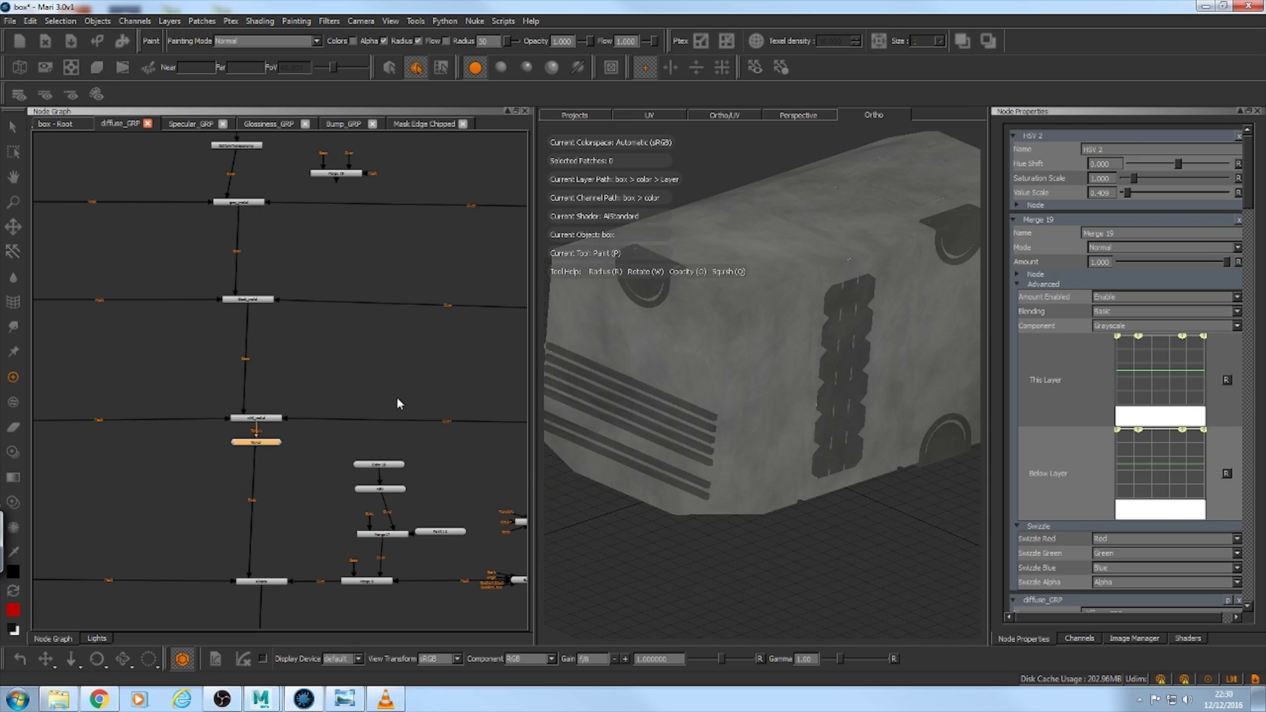
Step: Connect the viewer to the stripes merge below the white metal merge and inspect the stripes around the box
{"action": "scroll", "coordinate": [333, 401], "scroll_direction": "down", "scroll_amount": 2}
{"action": "middle_click_drag", "start_coordinate": [321, 397], "coordinate": [329, 300]}
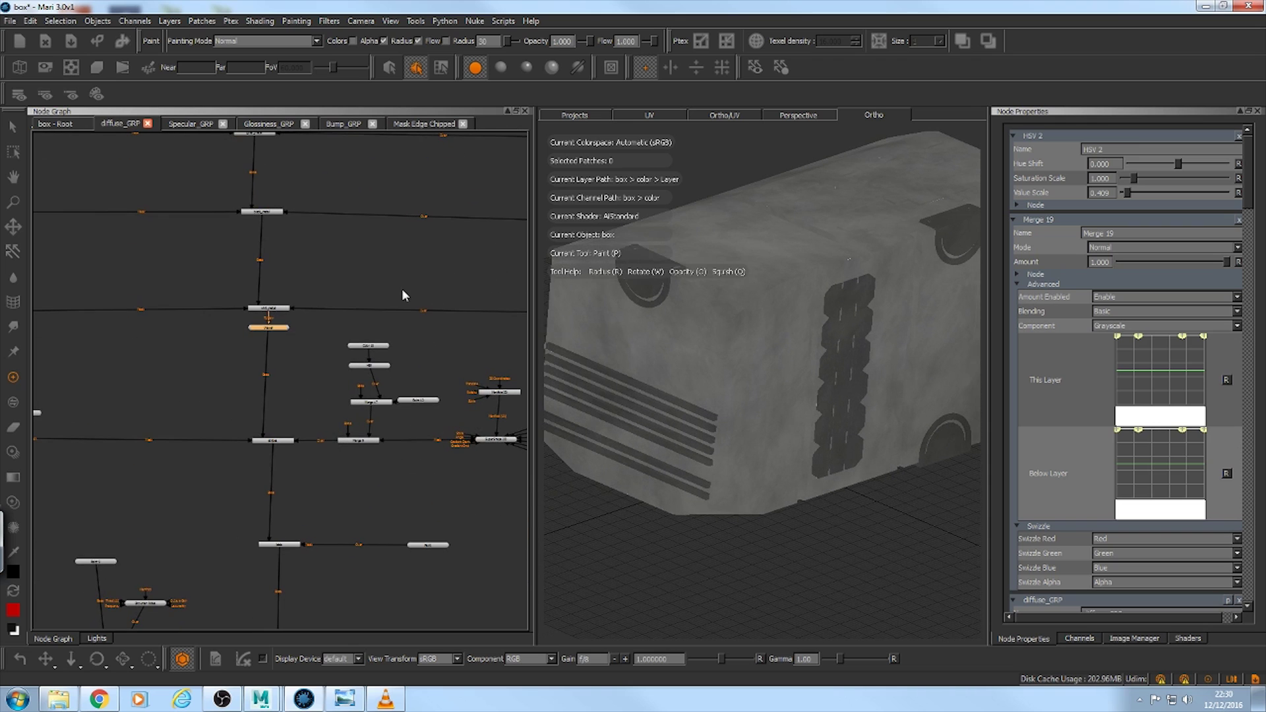
{"action": "scroll", "coordinate": [370, 274], "scroll_direction": "down", "scroll_amount": 1}
{"action": "middle_click_drag", "start_coordinate": [370, 274], "coordinate": [419, 214]}
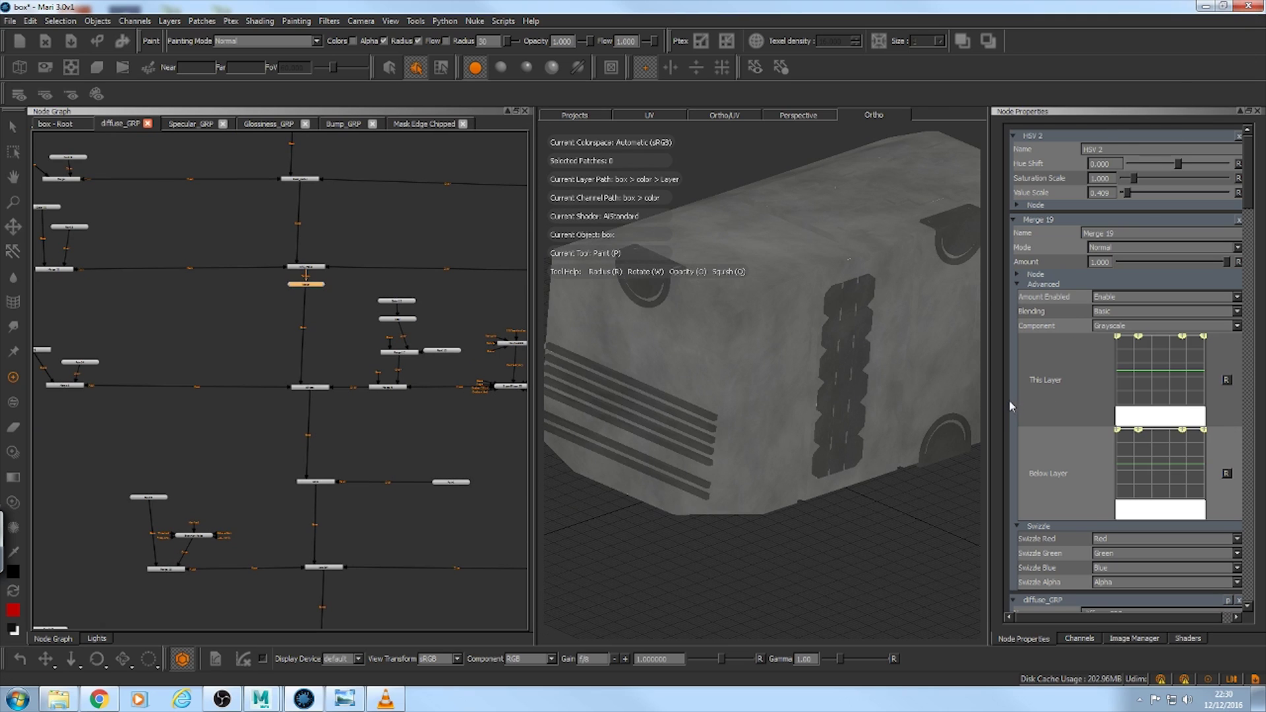
{"action": "scroll", "coordinate": [343, 371], "scroll_direction": "up", "scroll_amount": 2}
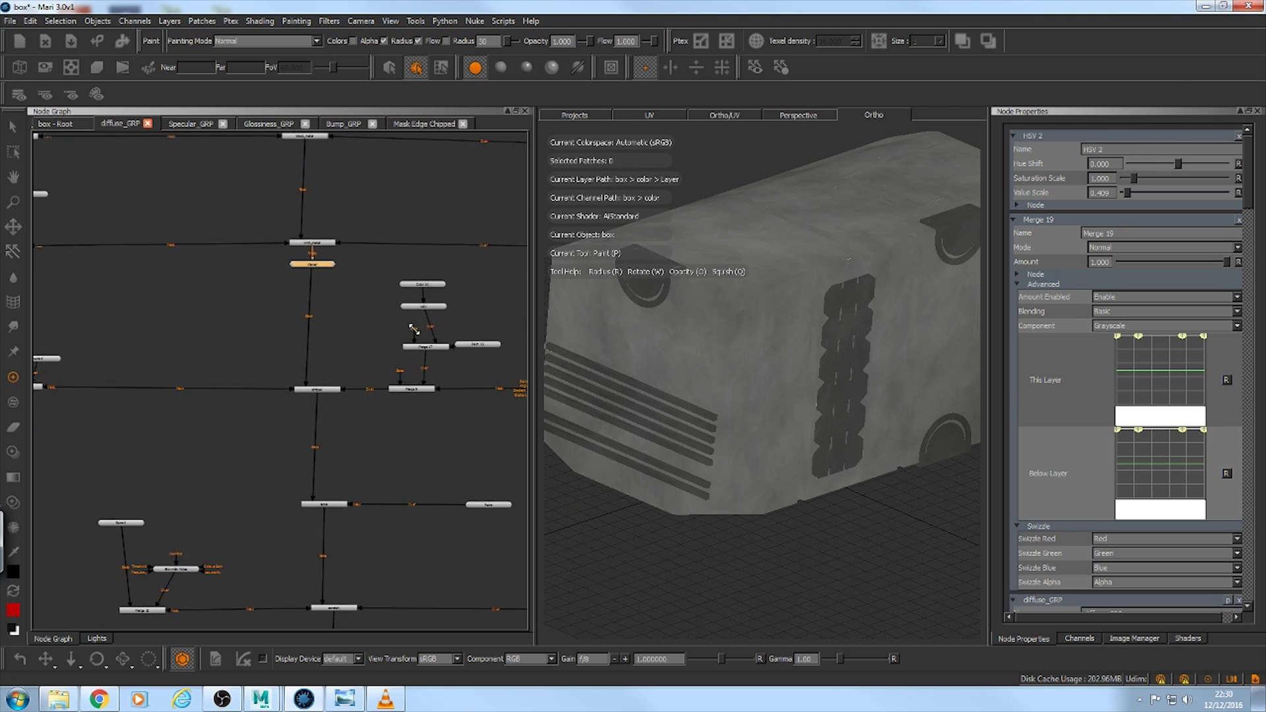
{"action": "left_click", "coordinate": [318, 388]}
{"action": "key", "text": "1"}
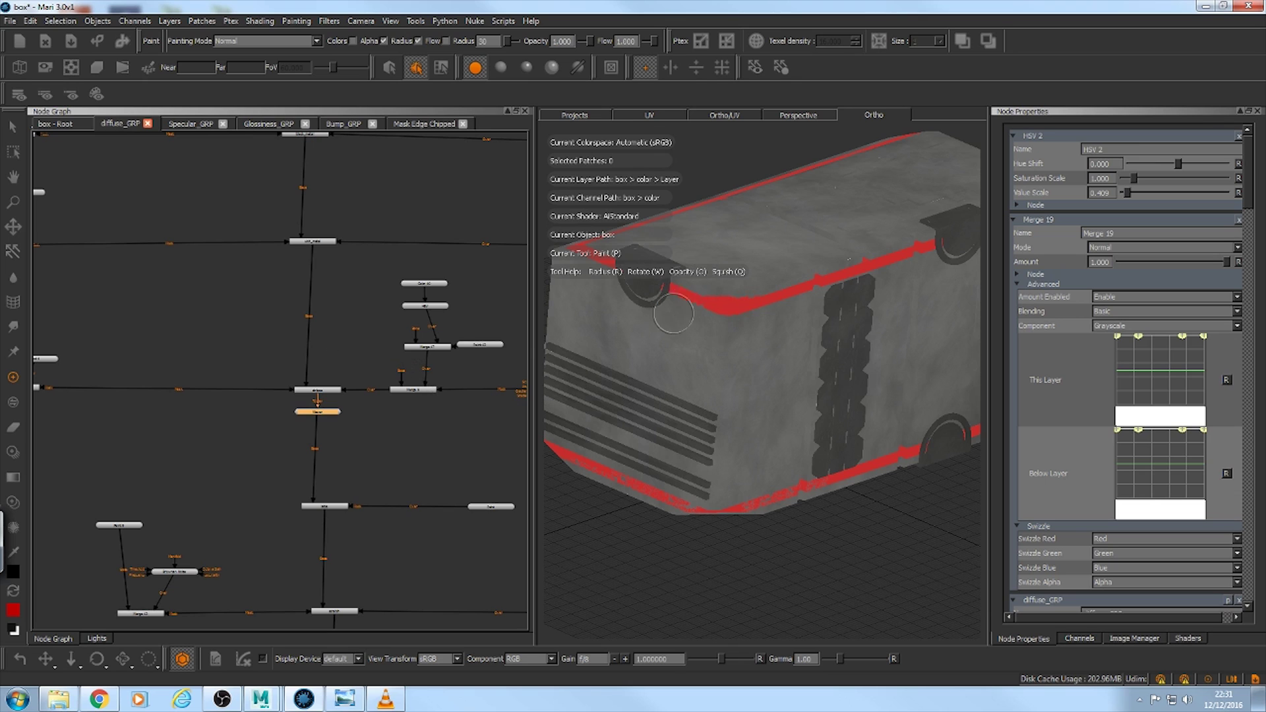
{"action": "left_click_drag", "start_coordinate": [673, 314], "coordinate": [636, 376], "text": "alt"}
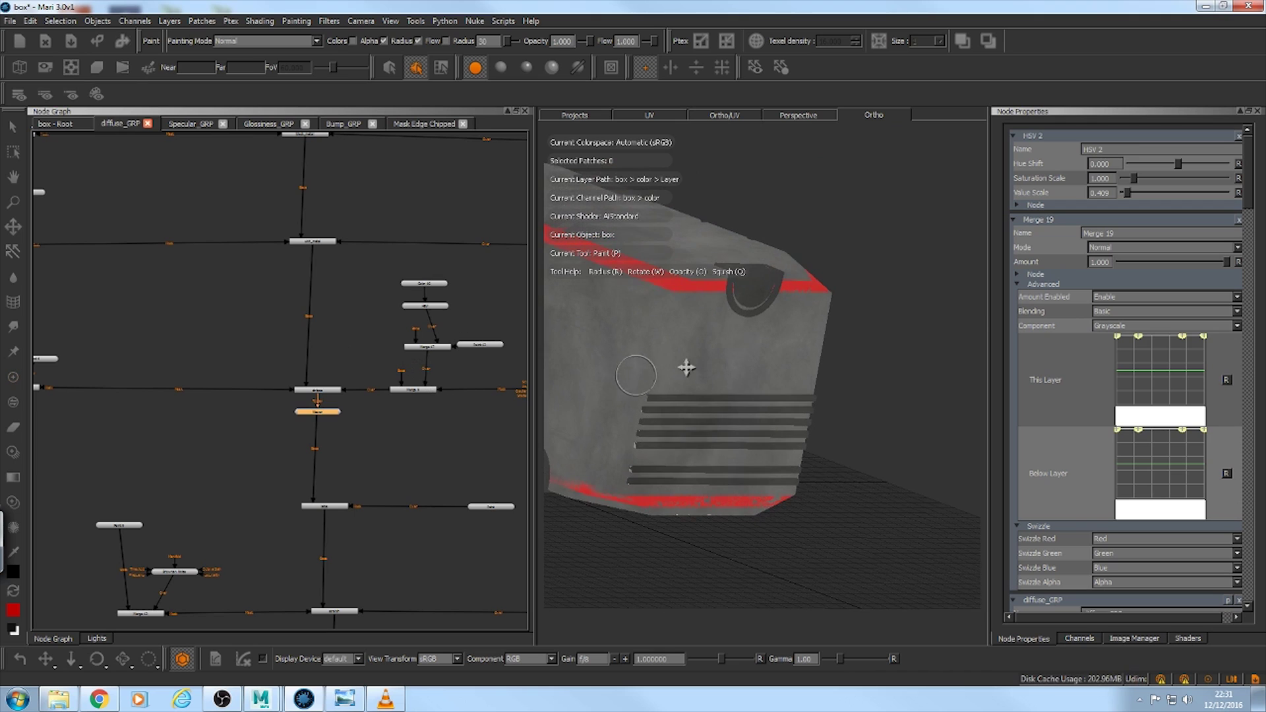
{"action": "middle_click_drag", "start_coordinate": [686, 368], "coordinate": [913, 331], "text": "alt"}
Step: Connect the viewer to the SuperShape 2D node that masks the stripes and inspect its black-and-white pattern around the box
{"action": "middle_click_drag", "start_coordinate": [356, 345], "coordinate": [209, 344]}
{"action": "scroll", "coordinate": [411, 387], "scroll_direction": "up", "scroll_amount": 2}
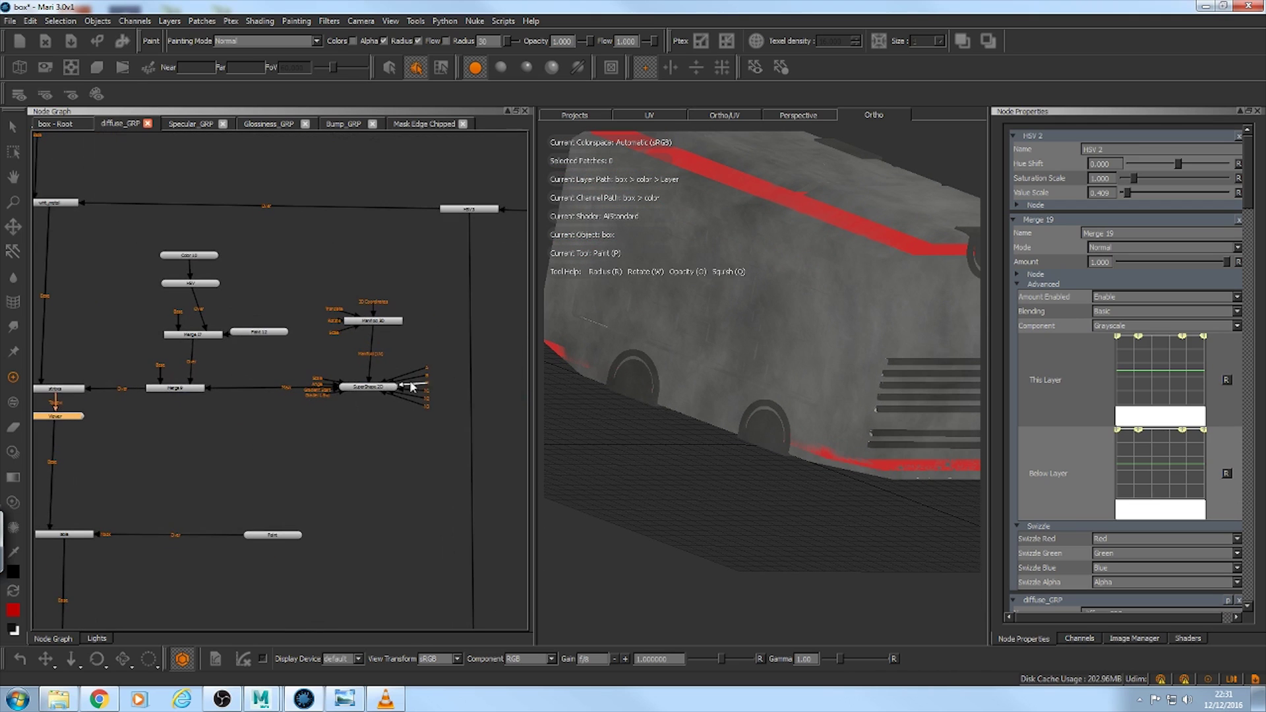
{"action": "left_click", "coordinate": [362, 389]}
{"action": "key", "text": "1"}
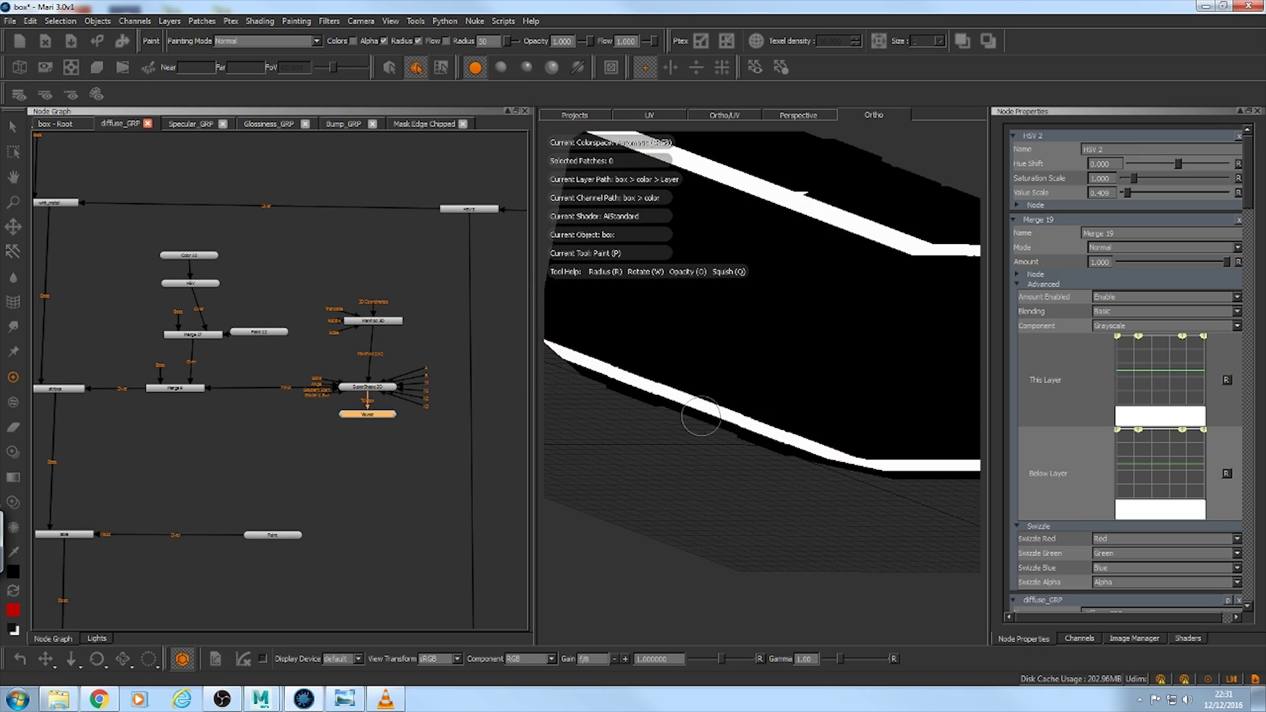
{"action": "middle_click_drag", "start_coordinate": [756, 516], "coordinate": [760, 613], "text": "alt"}
{"action": "mouse_move", "coordinate": [693, 538]}
{"action": "left_mouse_down", "text": "alt"}
{"action": "mouse_move", "coordinate": [574, 514]}
{"action": "mouse_move", "coordinate": [806, 593]}
{"action": "mouse_move", "coordinate": [656, 492]}
{"action": "mouse_move", "coordinate": [653, 429]}
{"action": "left_mouse_up", "text": "alt"}
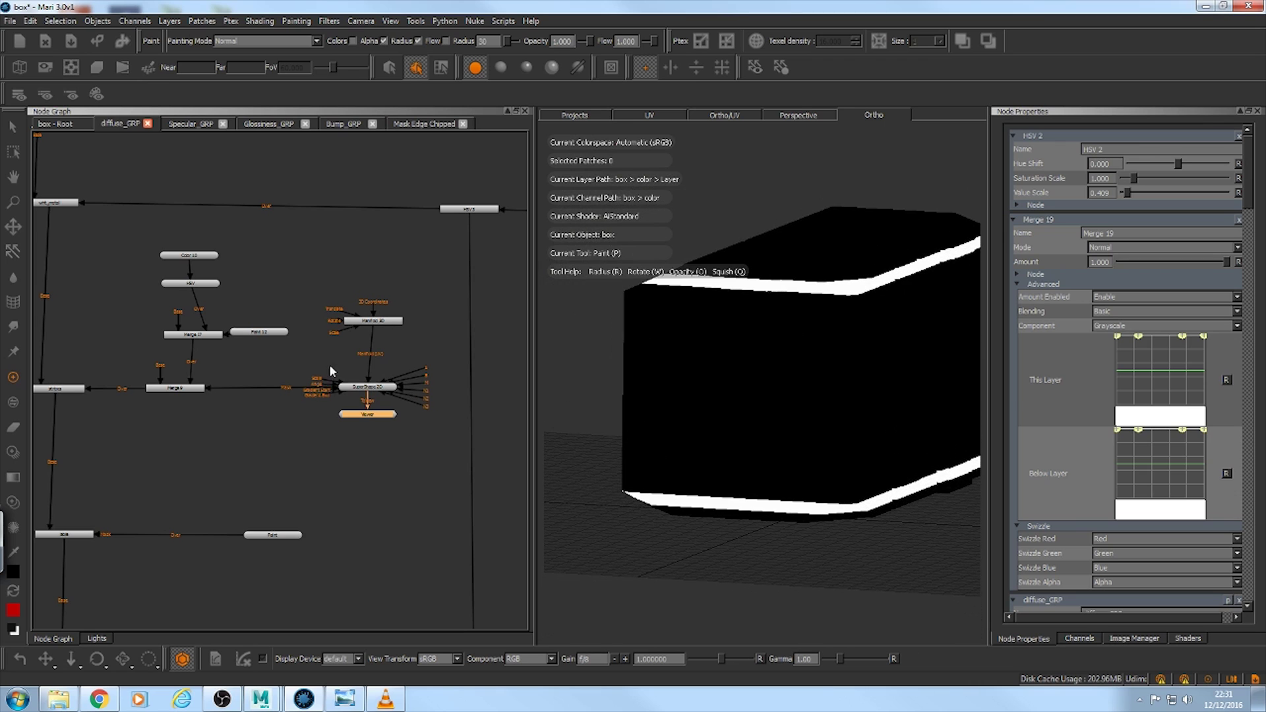
Step: Set the SuperShape 2D Scale to 0.781, try a Repeat of about 47.7 and undo it, then check the mask on the box
{"action": "left_click", "coordinate": [380, 387]}
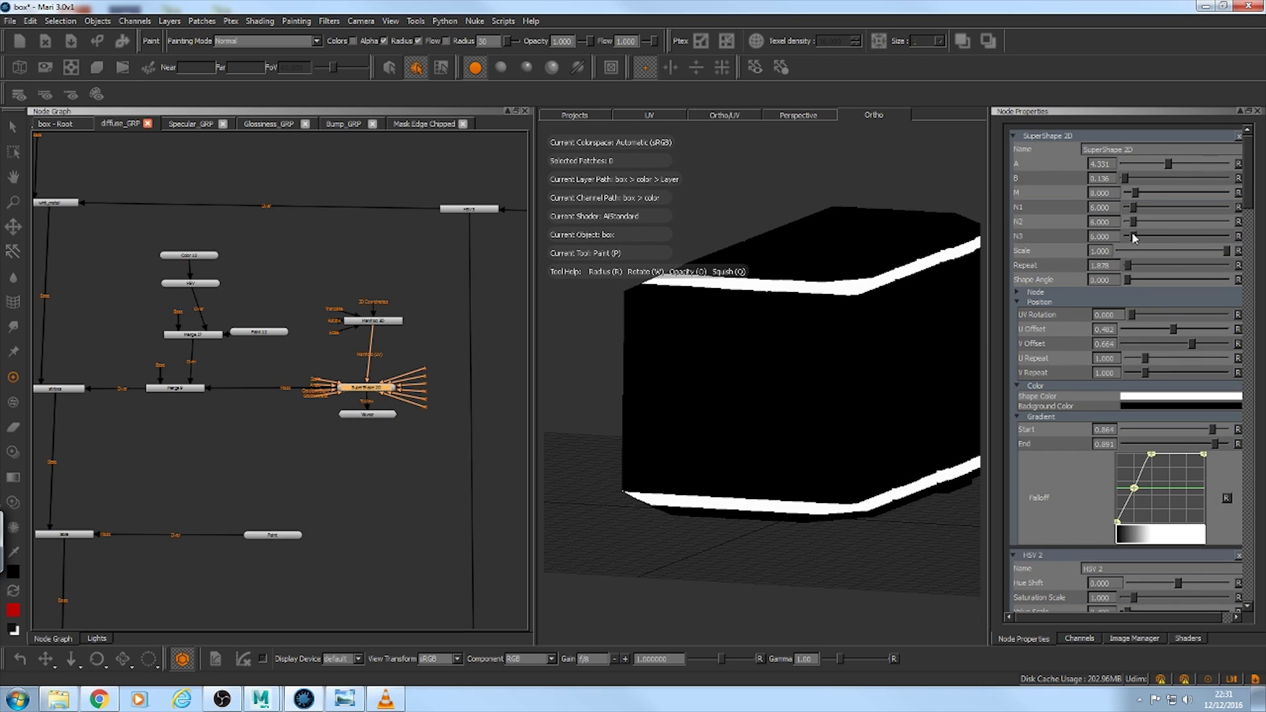
{"action": "mouse_move", "coordinate": [1211, 258]}
{"action": "left_mouse_down"}
{"action": "mouse_move", "coordinate": [1179, 255]}
{"action": "mouse_move", "coordinate": [1210, 252]}
{"action": "left_mouse_up"}
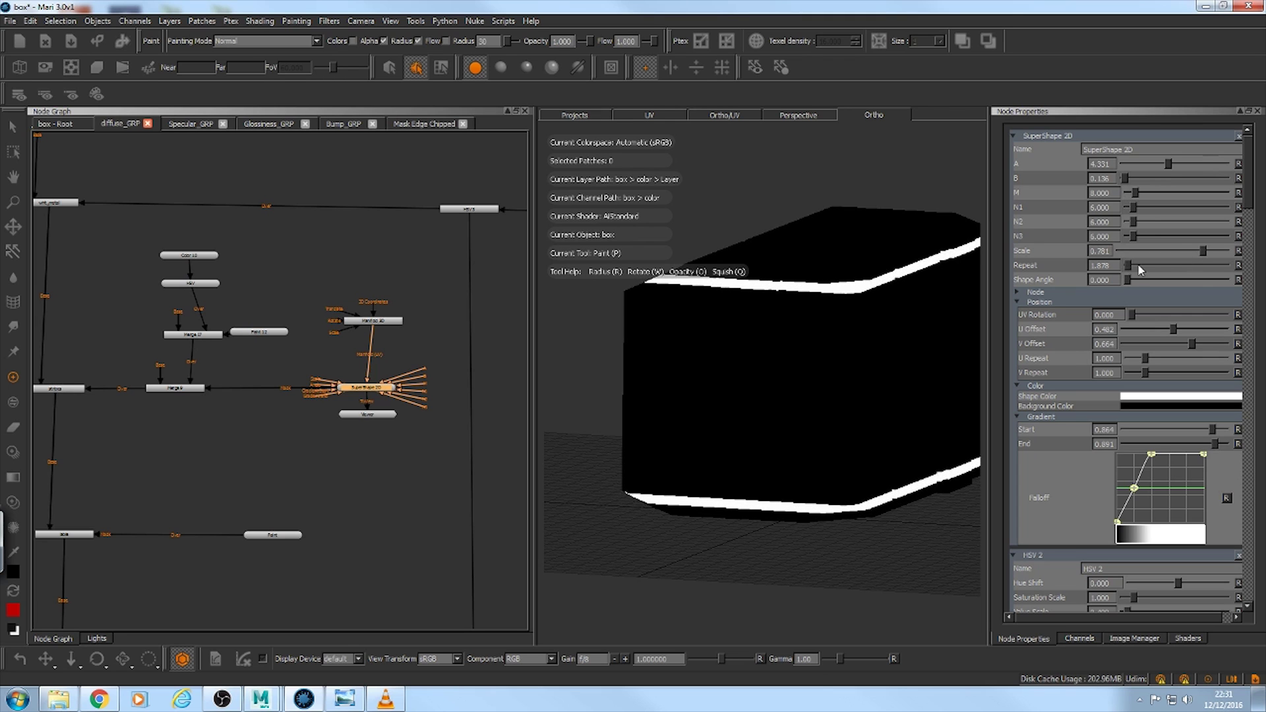
{"action": "left_click_drag", "start_coordinate": [1138, 269], "coordinate": [1164, 268]}
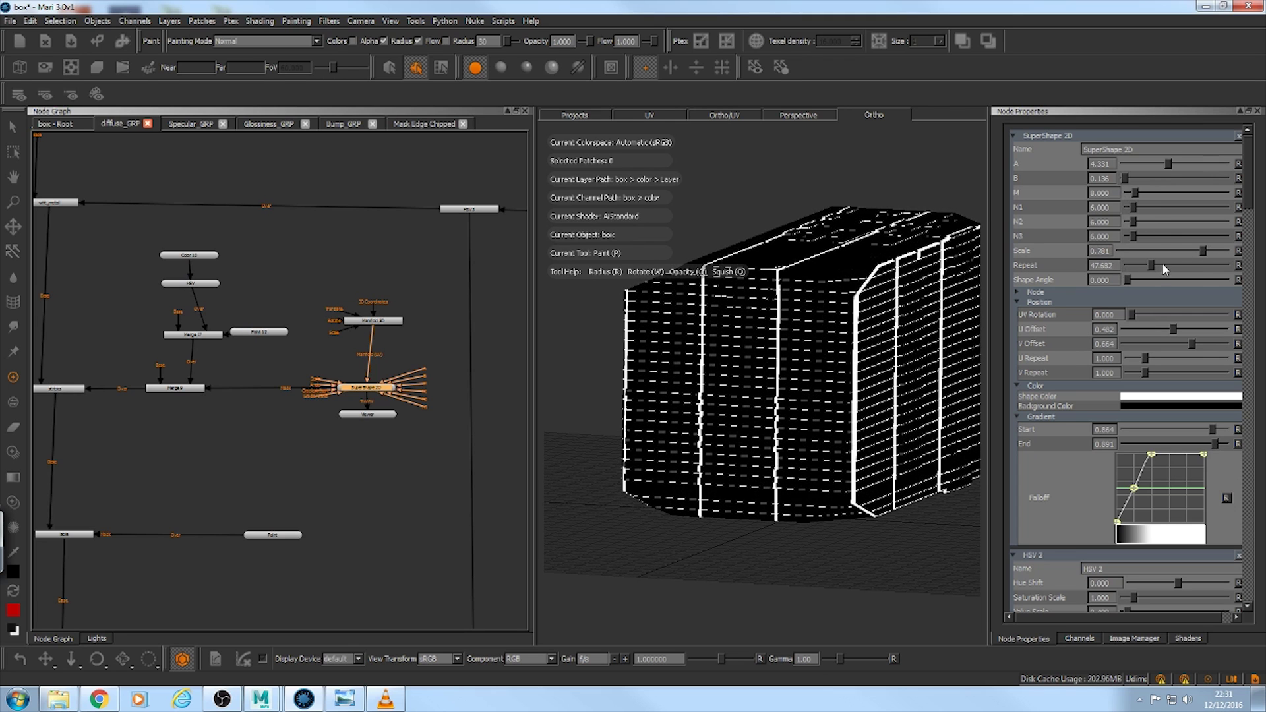
{"action": "key", "text": "ctrl+z"}
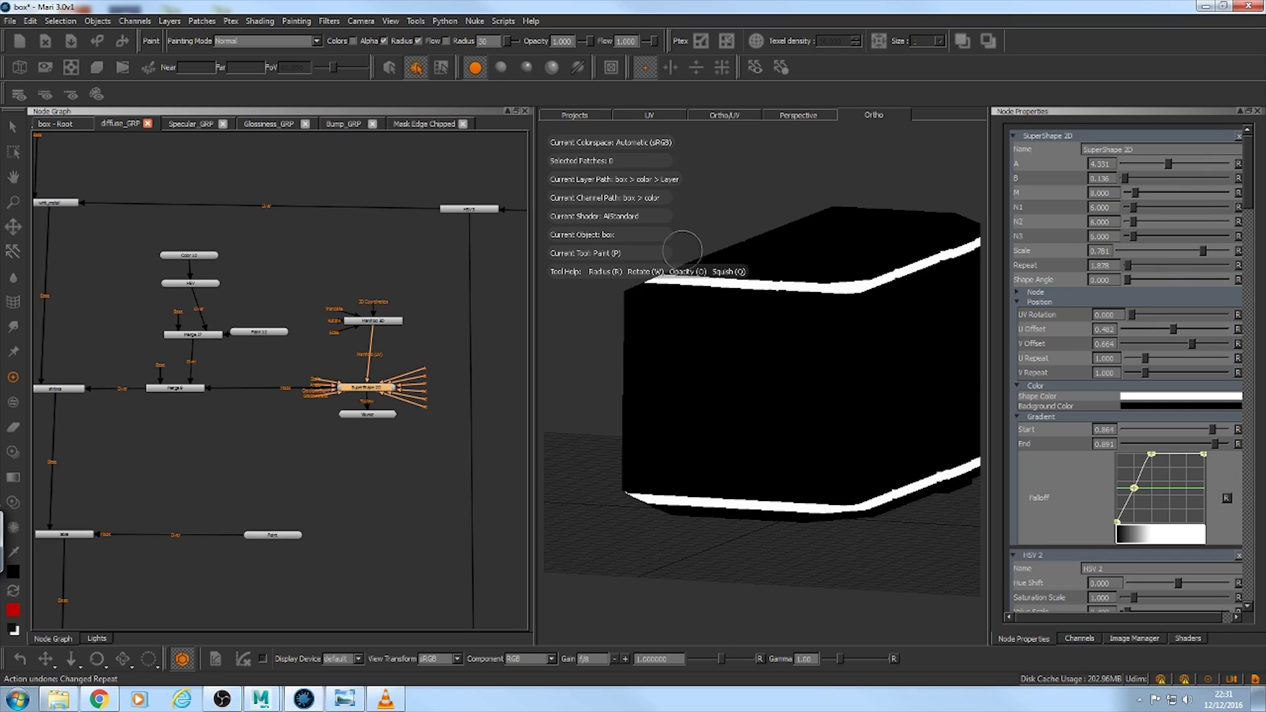
{"action": "left_click_drag", "start_coordinate": [657, 385], "coordinate": [732, 401], "text": "alt"}
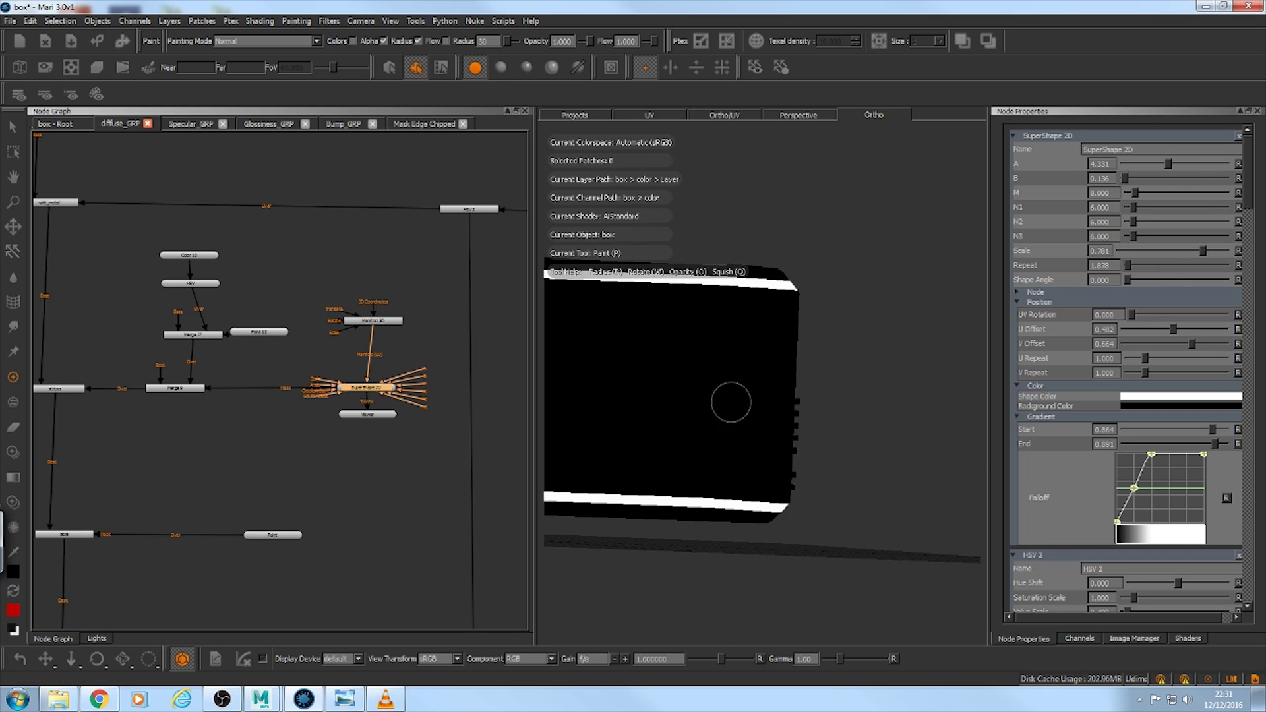
{"action": "middle_click_drag", "start_coordinate": [702, 511], "coordinate": [743, 608], "text": "alt"}
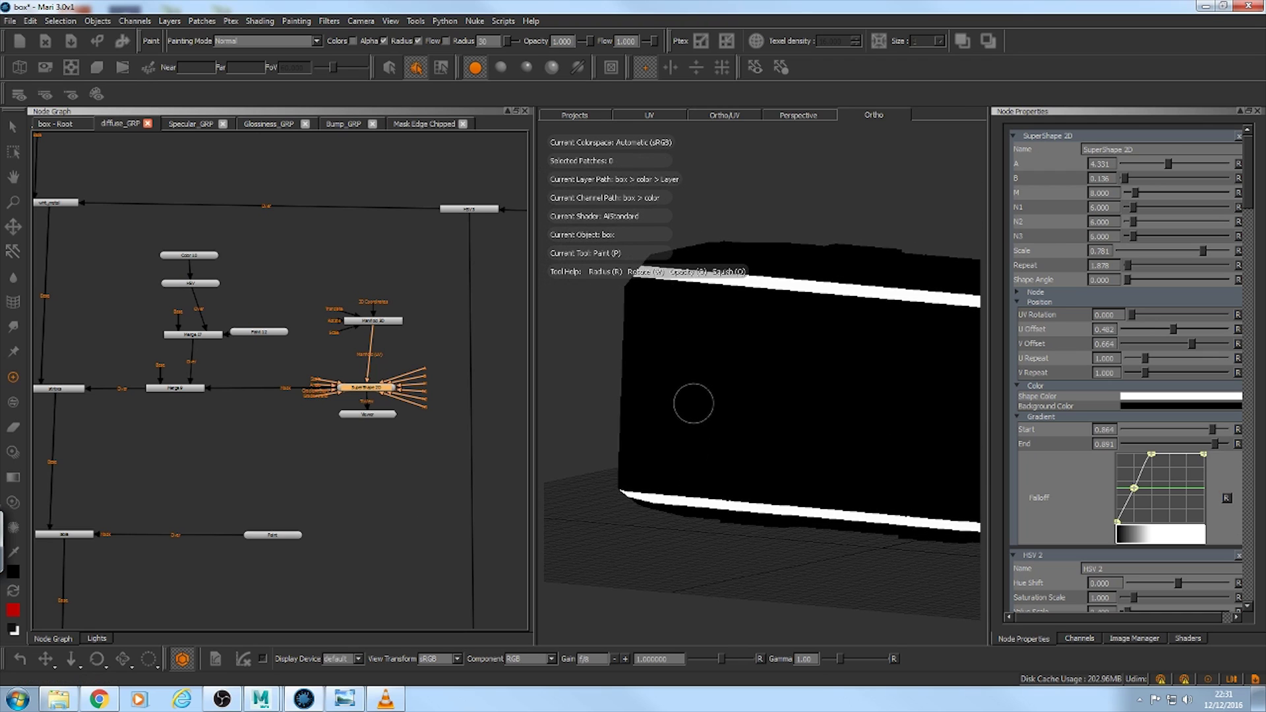
{"action": "mouse_move", "coordinate": [804, 544]}
{"action": "middle_mouse_down", "text": "alt"}
{"action": "mouse_move", "coordinate": [829, 575]}
{"action": "mouse_move", "coordinate": [795, 550]}
{"action": "mouse_move", "coordinate": [791, 564]}
{"action": "middle_mouse_up", "text": "alt"}
Step: Connect the viewer to the HSV node between the stripe color node and Merge 17
{"action": "scroll", "coordinate": [194, 485], "scroll_direction": "down", "scroll_amount": 1}
{"action": "middle_click_drag", "start_coordinate": [144, 501], "coordinate": [174, 522]}
{"action": "scroll", "coordinate": [288, 418], "scroll_direction": "up", "scroll_amount": 3}
{"action": "middle_click_drag", "start_coordinate": [288, 418], "coordinate": [364, 461]}
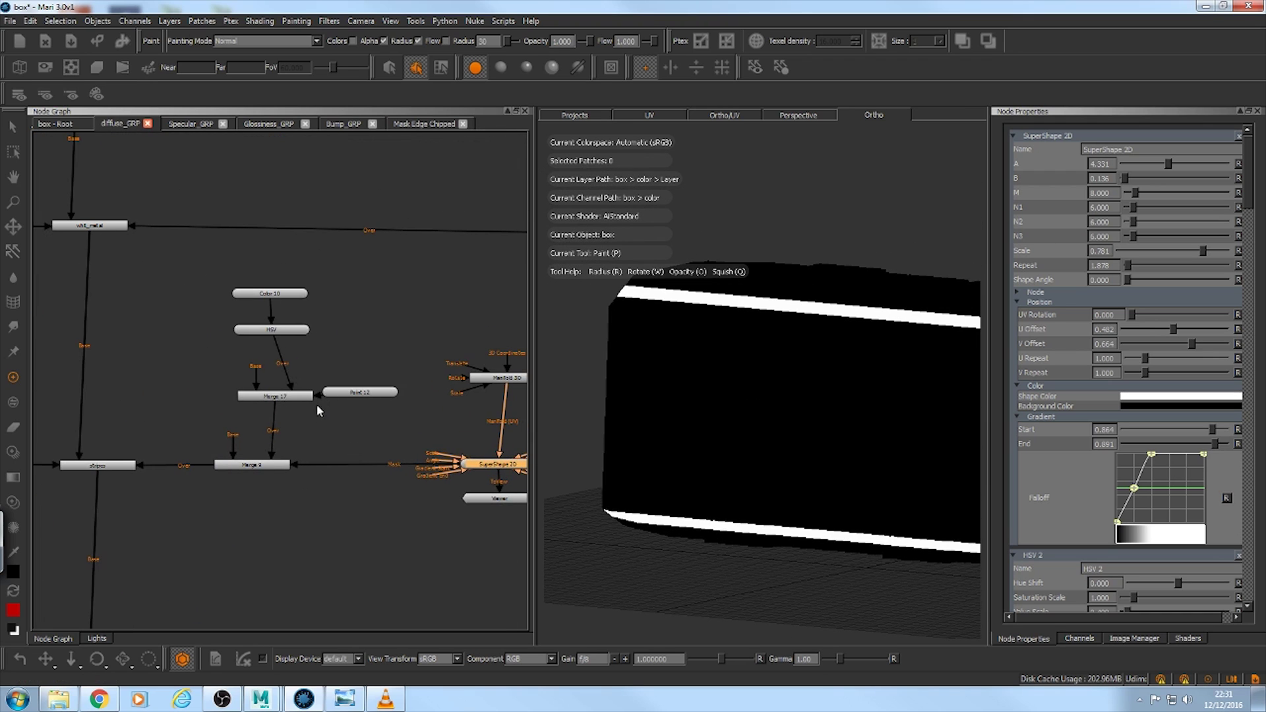
{"action": "left_click", "coordinate": [267, 467]}
{"action": "left_click", "coordinate": [307, 331]}
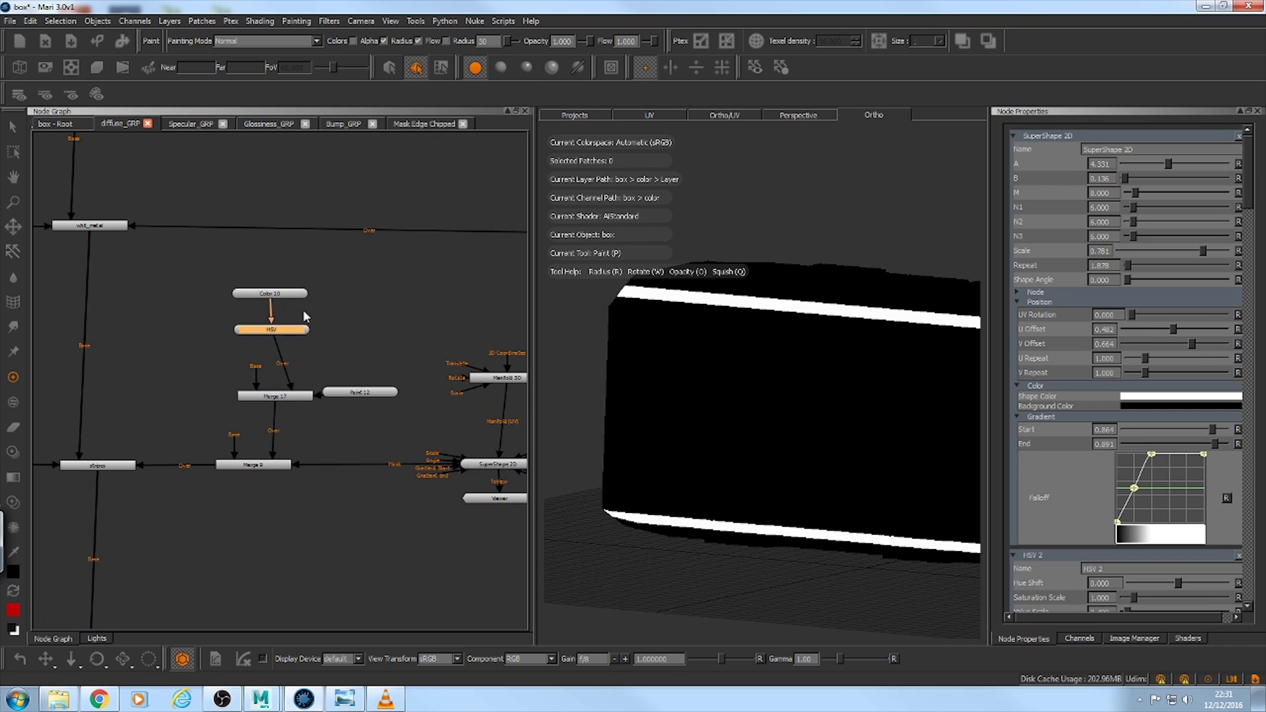
{"action": "key", "text": "v"}
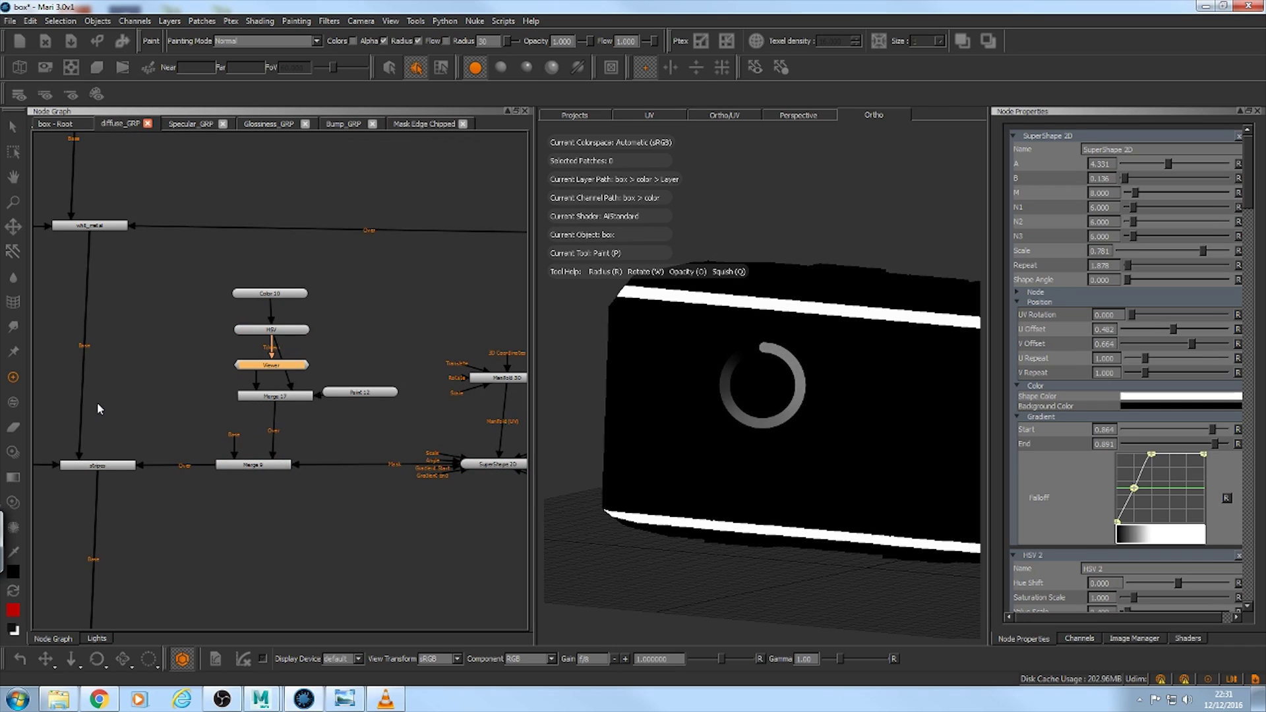
Step: Connect the viewer to Merge 9 and inspect the red stripe close up on the box
{"action": "left_click", "coordinate": [266, 467]}
{"action": "key", "text": "1"}
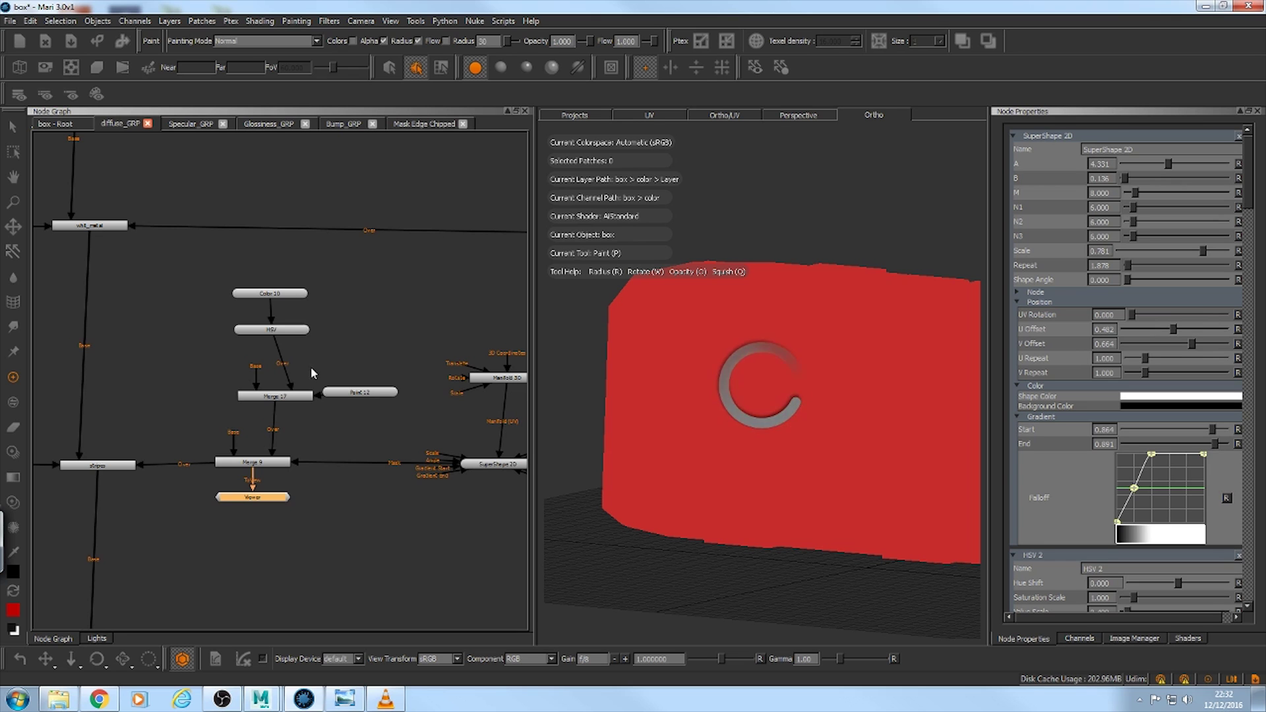
{"action": "left_click_drag", "start_coordinate": [786, 320], "coordinate": [732, 329], "text": "alt"}
{"action": "mouse_move", "coordinate": [790, 322]}
{"action": "right_mouse_down", "text": "alt"}
{"action": "mouse_move", "coordinate": [794, 432]}
{"action": "mouse_move", "coordinate": [857, 445]}
{"action": "right_mouse_up", "text": "alt"}
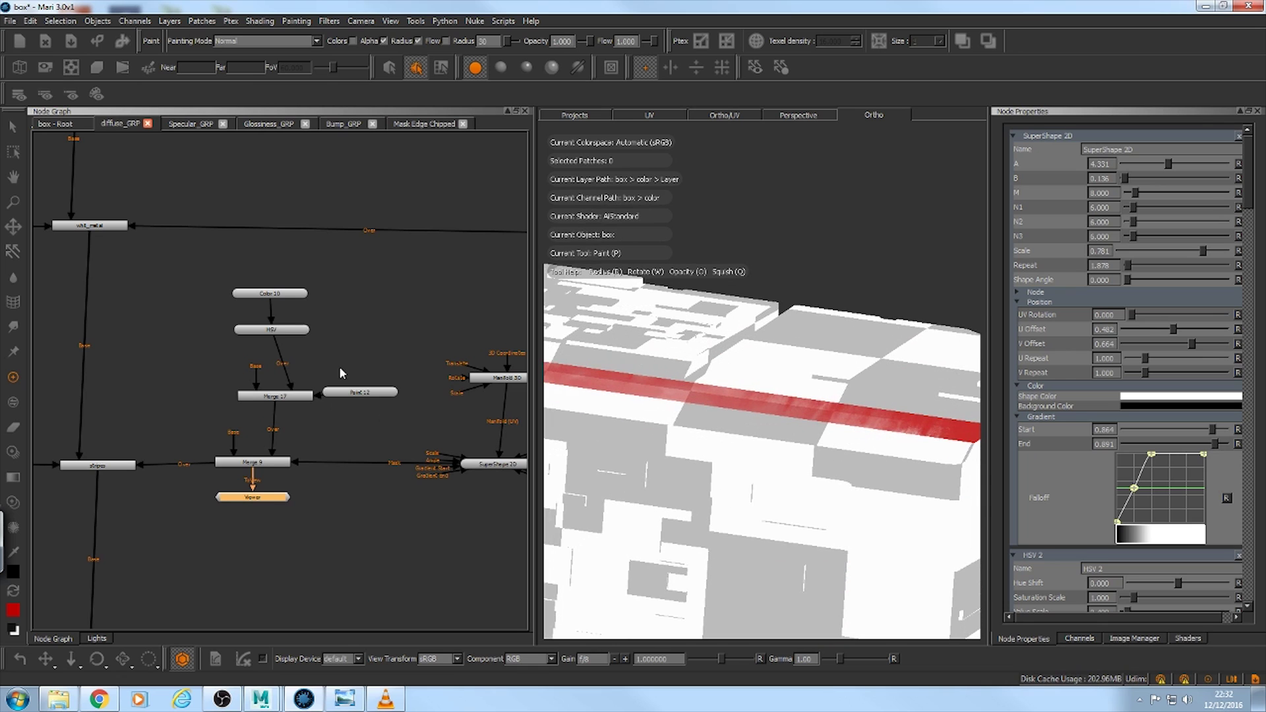
Step: Move the paint node that masks Merge 17 slightly up and inspect the painted variation along the red stripe
{"action": "left_click_drag", "start_coordinate": [360, 404], "coordinate": [371, 385]}
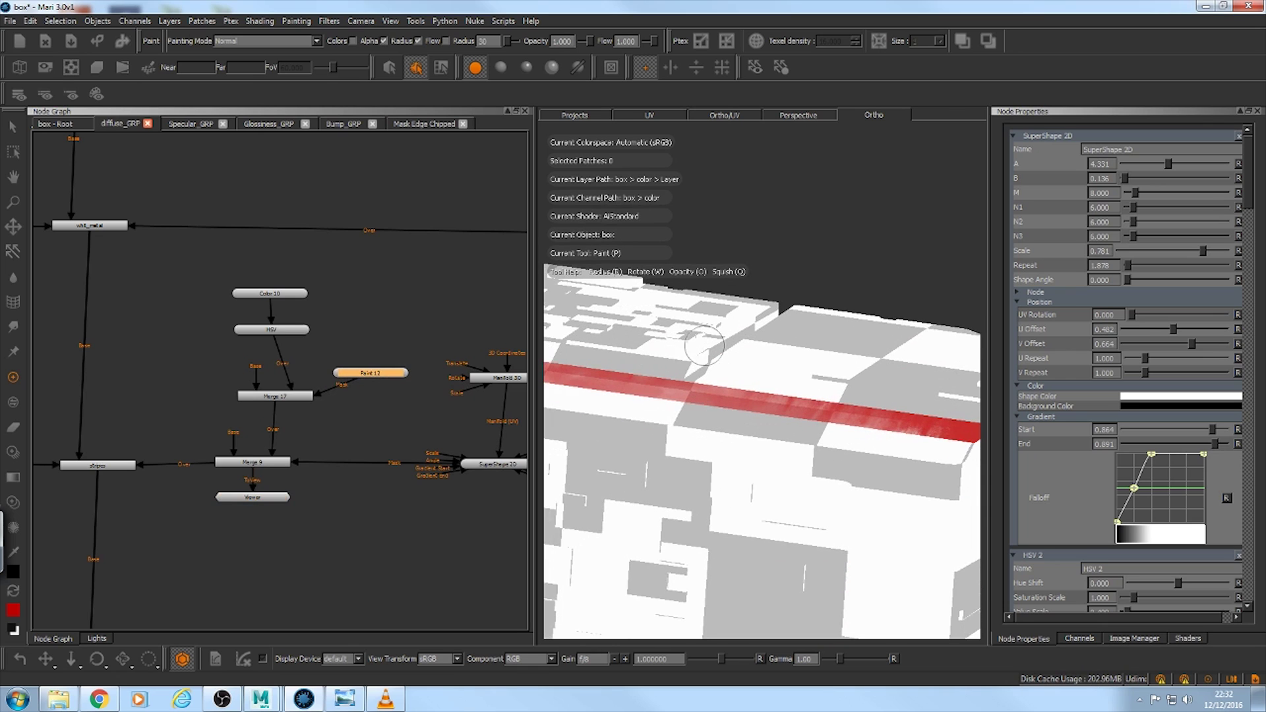
{"action": "left_click_drag", "start_coordinate": [739, 349], "coordinate": [757, 367], "text": "alt"}
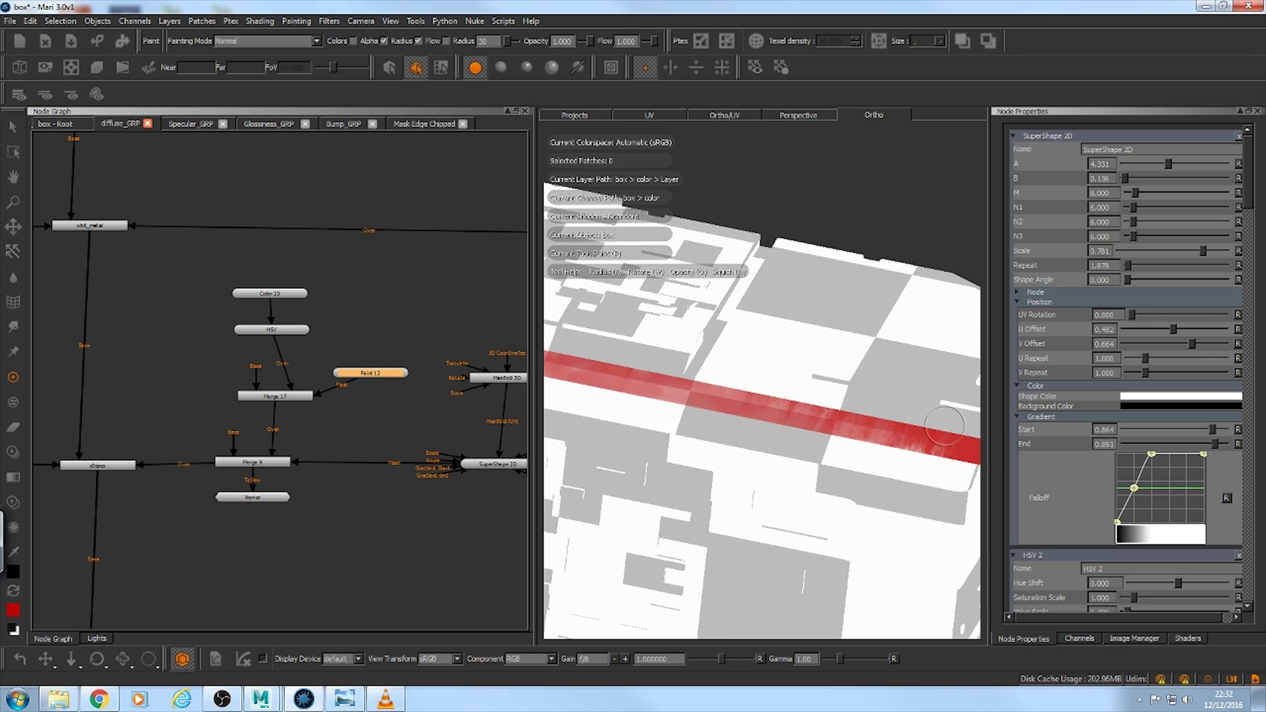
{"action": "left_click_drag", "start_coordinate": [859, 507], "coordinate": [867, 555], "text": "alt"}
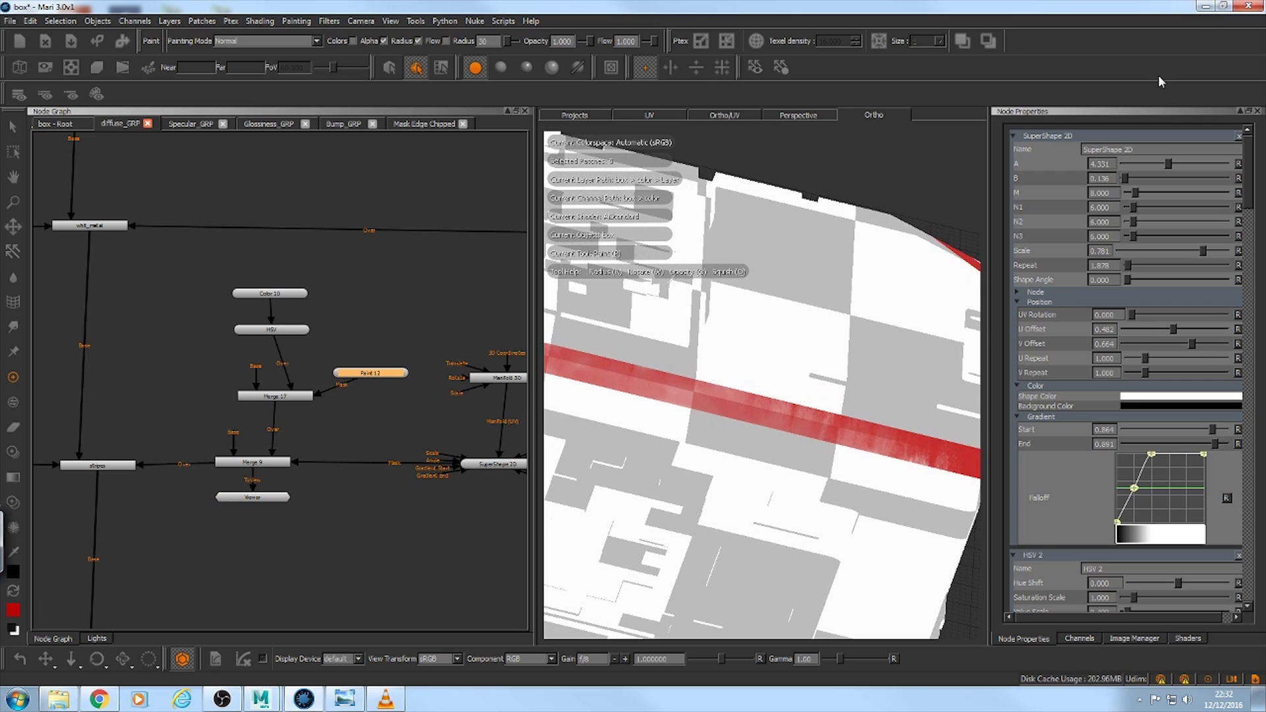
{"action": "left_click_drag", "start_coordinate": [885, 394], "coordinate": [833, 396], "text": "alt"}
Step: Connect the viewer to the merge directly below the stripes merge and inspect the emblem and other markings on the box
{"action": "right_click_drag", "start_coordinate": [225, 569], "coordinate": [176, 564], "text": "alt"}
{"action": "middle_click_drag", "start_coordinate": [176, 565], "coordinate": [357, 429], "text": "alt"}
{"action": "right_click_drag", "start_coordinate": [356, 429], "coordinate": [409, 419], "text": "alt"}
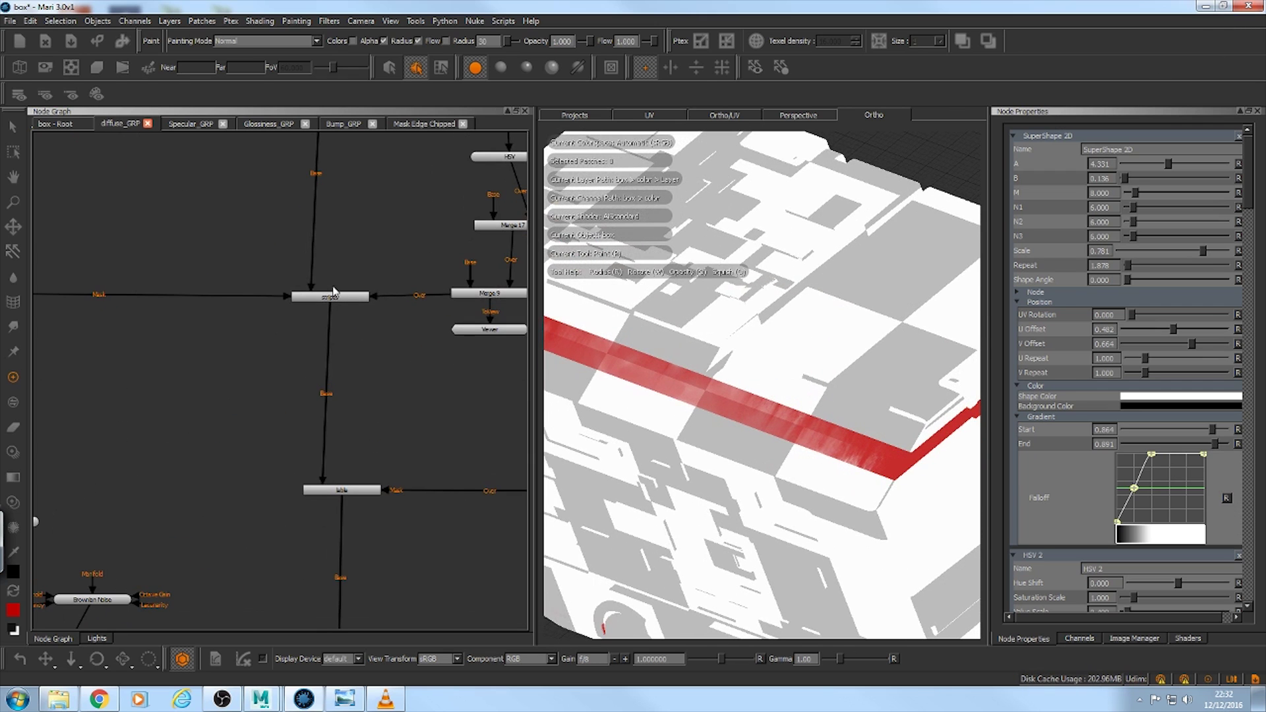
{"action": "middle_click_drag", "start_coordinate": [362, 435], "coordinate": [374, 373], "text": "alt"}
{"action": "left_click", "coordinate": [373, 429]}
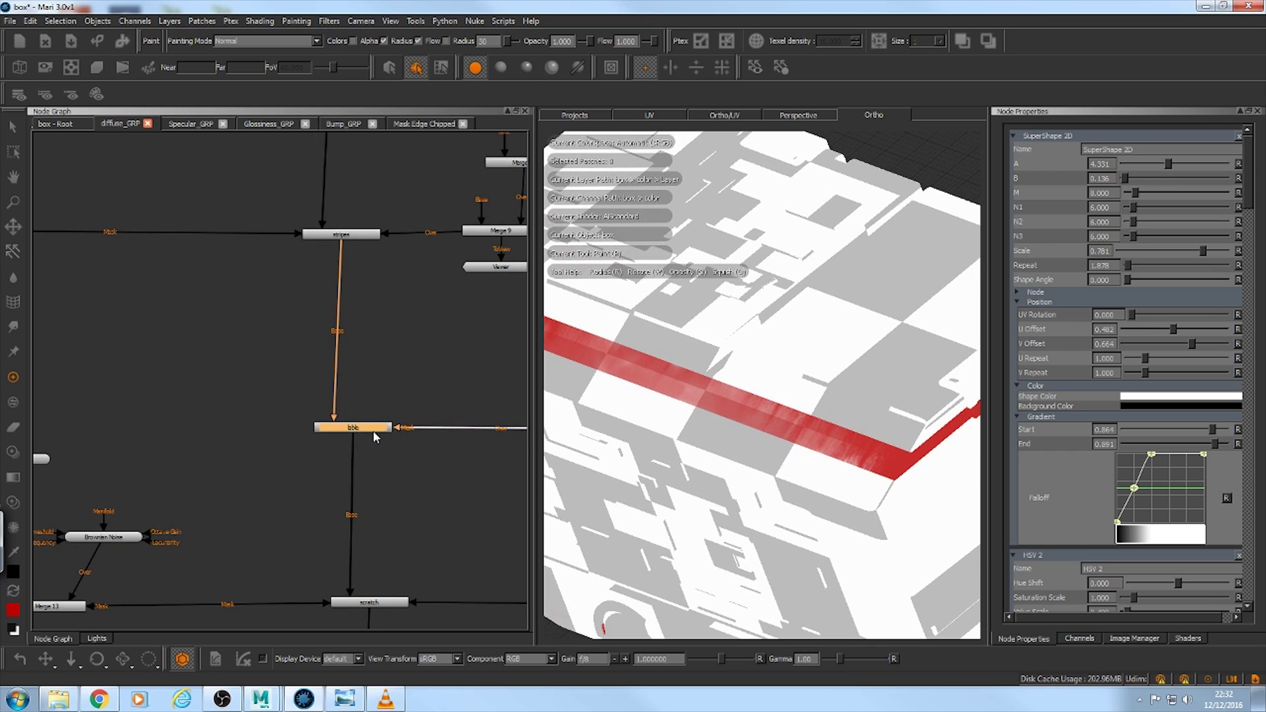
{"action": "key", "text": "v"}
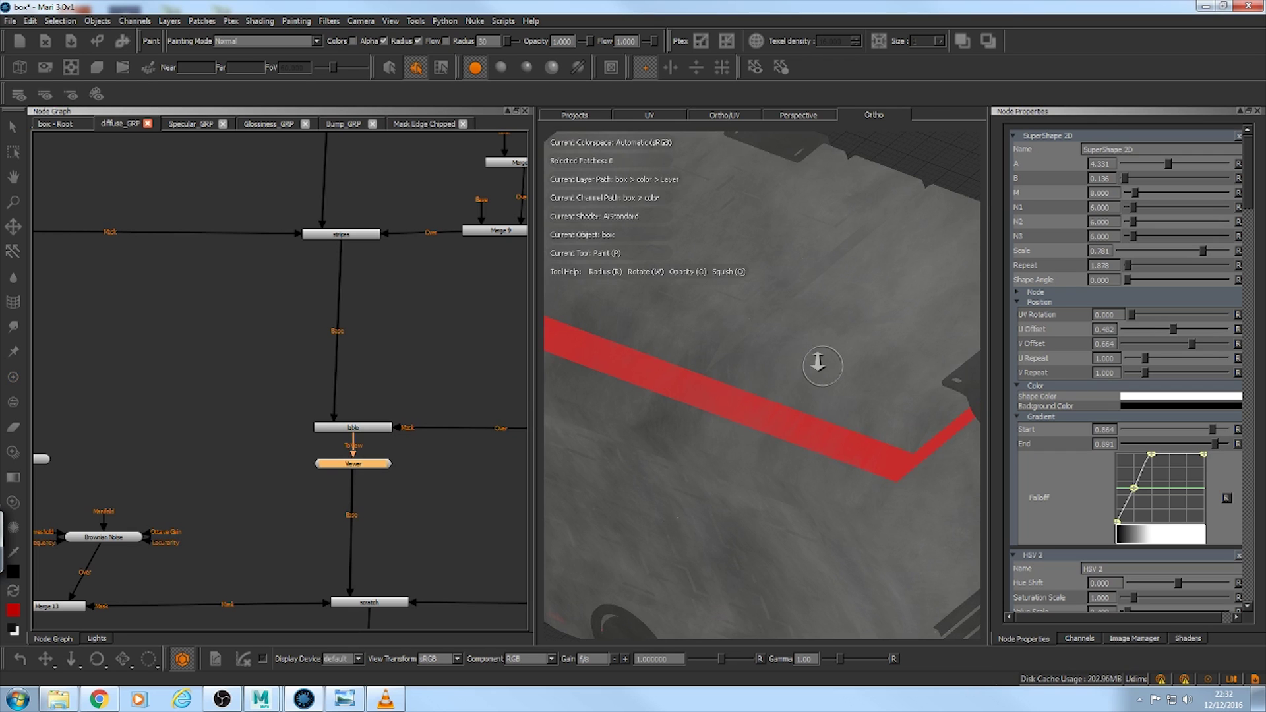
{"action": "right_click_drag", "start_coordinate": [818, 362], "coordinate": [740, 355], "text": "alt"}
{"action": "left_click_drag", "start_coordinate": [740, 354], "coordinate": [686, 321], "text": "alt"}
{"action": "right_click_drag", "start_coordinate": [713, 324], "coordinate": [806, 333], "text": "alt"}
{"action": "mouse_move", "coordinate": [811, 340]}
{"action": "left_mouse_down", "text": "alt"}
{"action": "mouse_move", "coordinate": [835, 354]}
{"action": "mouse_move", "coordinate": [709, 350]}
{"action": "mouse_move", "coordinate": [758, 348]}
{"action": "mouse_move", "coordinate": [766, 390]}
{"action": "mouse_move", "coordinate": [678, 361]}
{"action": "mouse_move", "coordinate": [854, 358]}
{"action": "mouse_move", "coordinate": [537, 438]}
{"action": "mouse_move", "coordinate": [762, 408]}
{"action": "mouse_move", "coordinate": [824, 369]}
{"action": "mouse_move", "coordinate": [969, 320]}
{"action": "mouse_move", "coordinate": [838, 346]}
{"action": "left_mouse_up", "text": "alt"}
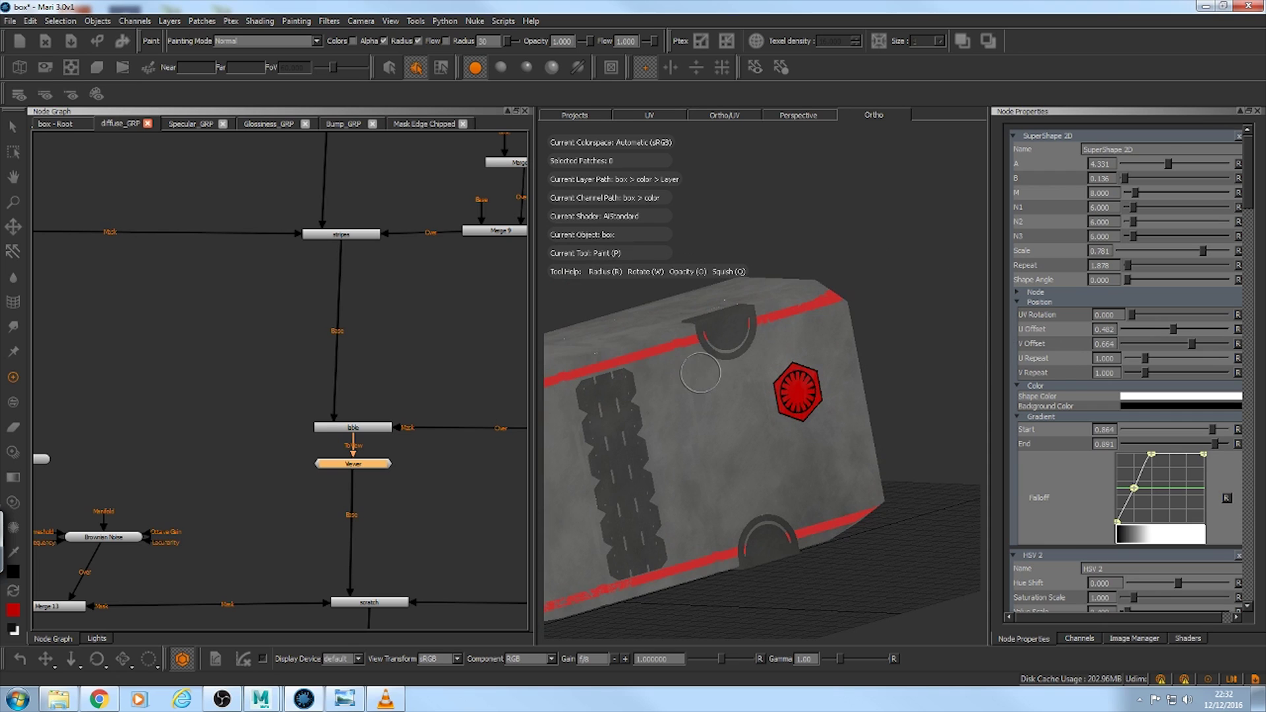
{"action": "left_click_drag", "start_coordinate": [701, 372], "coordinate": [755, 349], "text": "alt"}
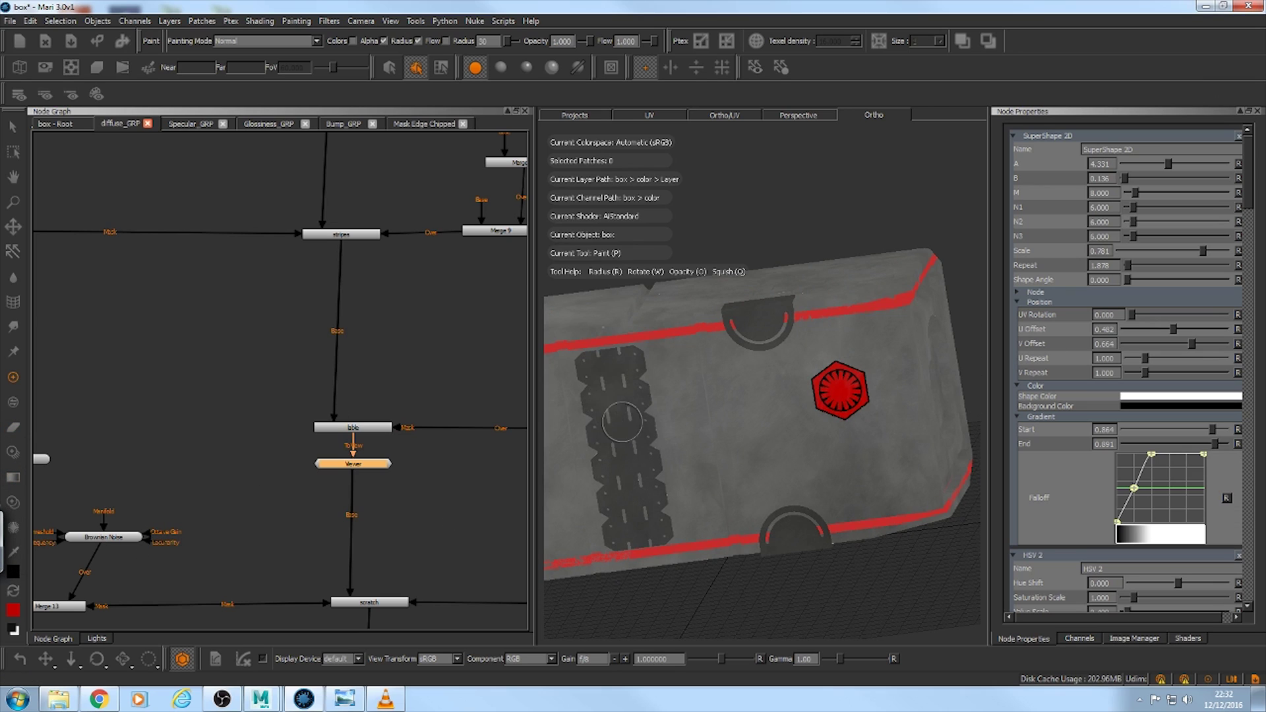
{"action": "middle_click_drag", "start_coordinate": [623, 423], "coordinate": [689, 381], "text": "alt"}
Step: Examine the node chain down to the scratch and Merge 14 nodes, and the box side with the ring of white dots
{"action": "right_click_drag", "start_coordinate": [310, 455], "coordinate": [276, 466], "text": "alt"}
{"action": "middle_click_drag", "start_coordinate": [277, 466], "coordinate": [277, 348], "text": "alt"}
{"action": "right_click_drag", "start_coordinate": [276, 348], "coordinate": [376, 337], "text": "alt"}
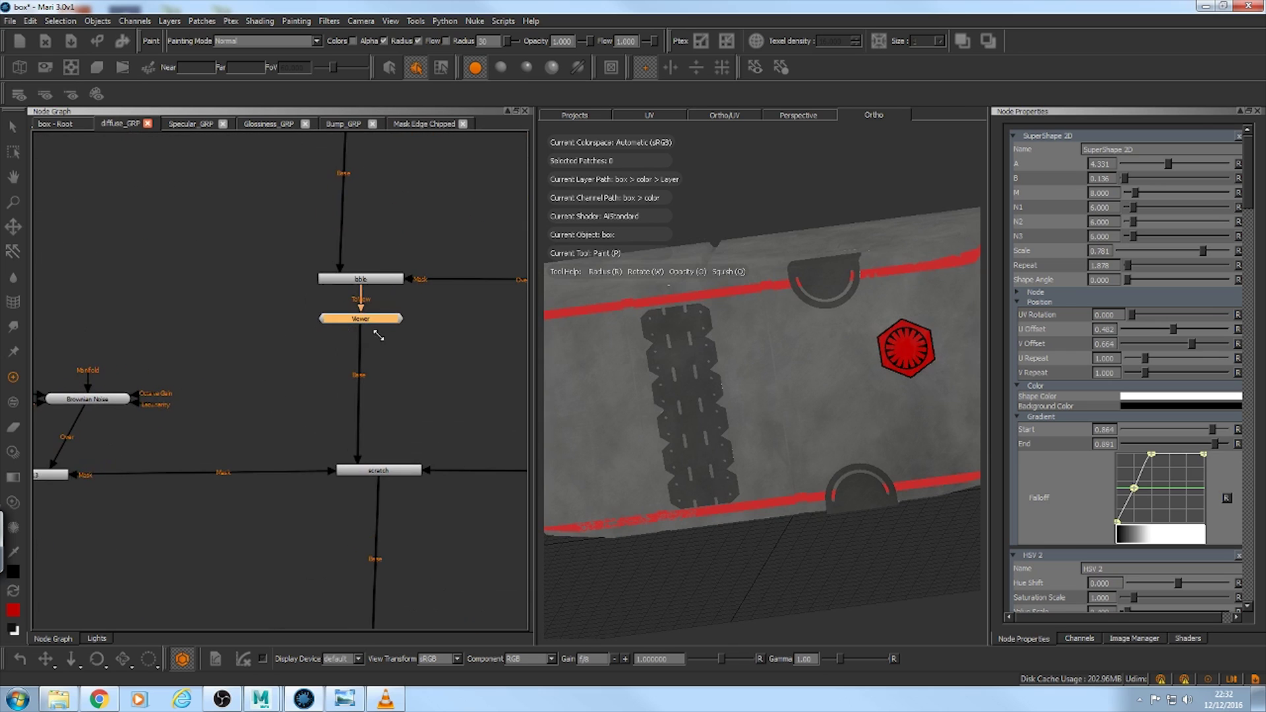
{"action": "middle_click_drag", "start_coordinate": [385, 361], "coordinate": [374, 241], "text": "alt"}
{"action": "right_click_drag", "start_coordinate": [375, 241], "coordinate": [435, 257], "text": "alt"}
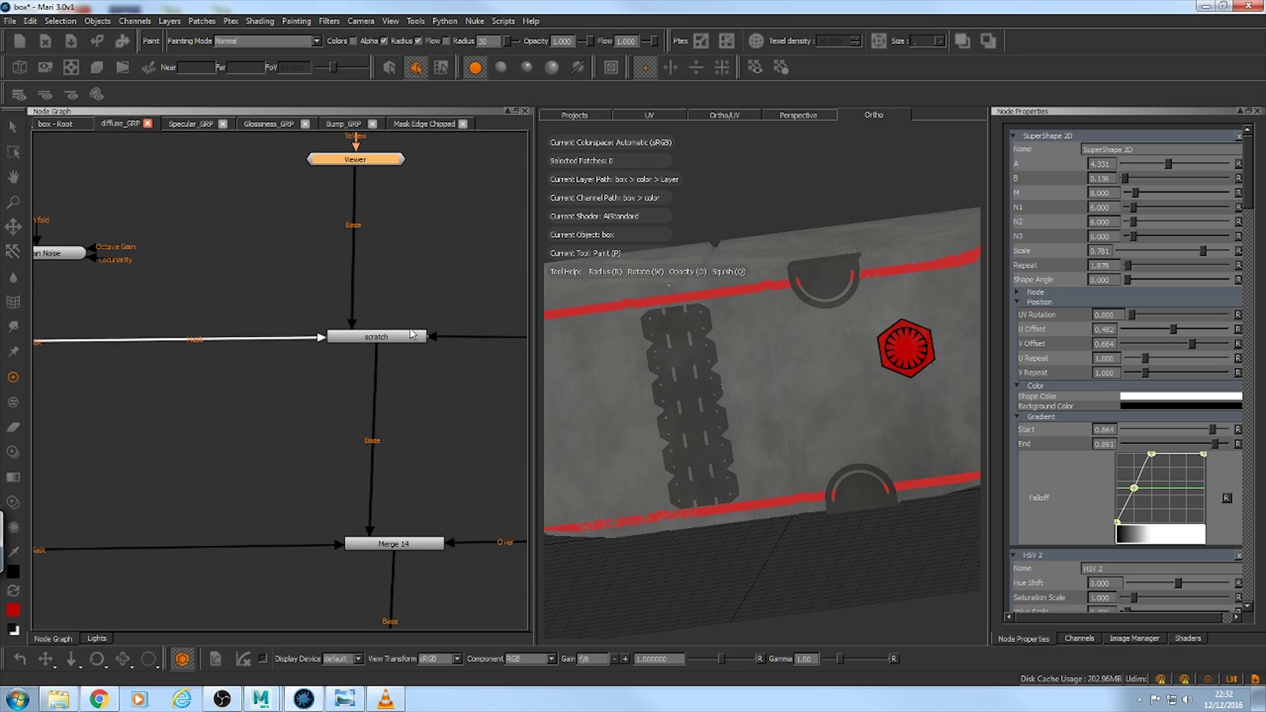
{"action": "right_click_drag", "start_coordinate": [513, 233], "coordinate": [500, 235], "text": "alt"}
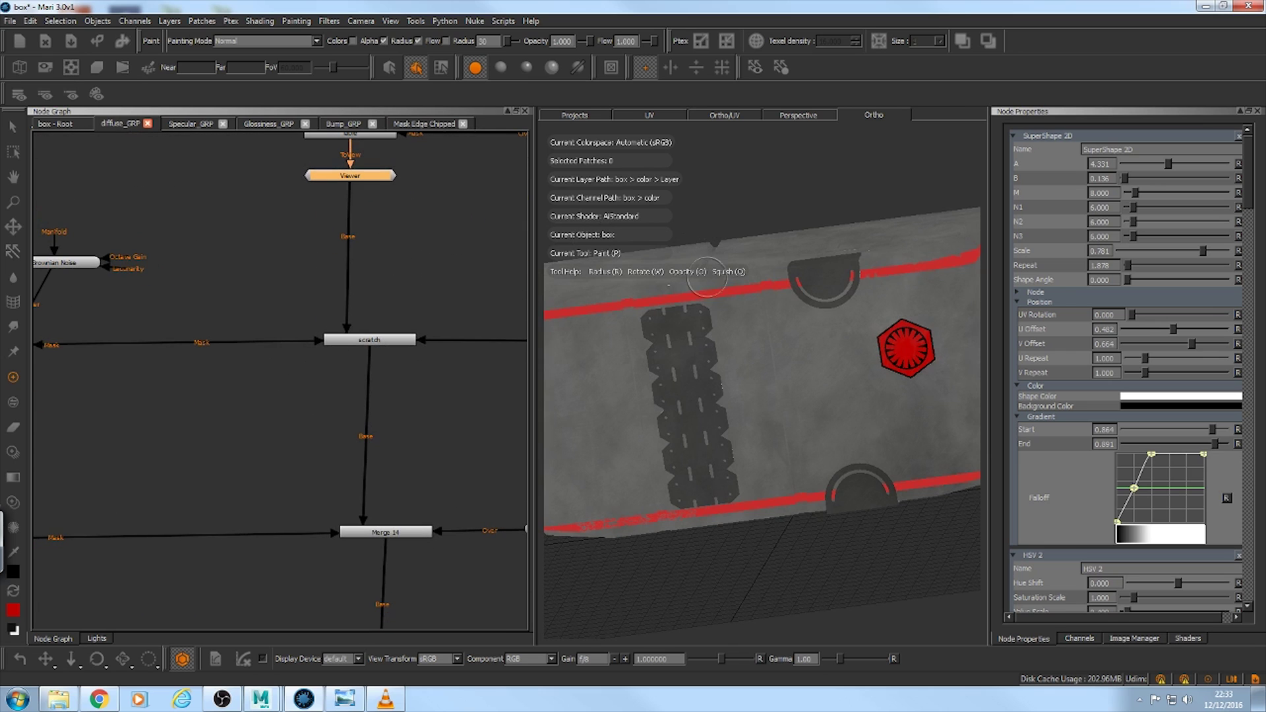
{"action": "mouse_move", "coordinate": [721, 291]}
{"action": "left_mouse_down", "text": "alt"}
{"action": "mouse_move", "coordinate": [729, 275]}
{"action": "mouse_move", "coordinate": [662, 271]}
{"action": "mouse_move", "coordinate": [681, 271]}
{"action": "left_mouse_up", "text": "alt"}
{"action": "left_click_drag", "start_coordinate": [732, 311], "coordinate": [687, 250], "text": "alt"}
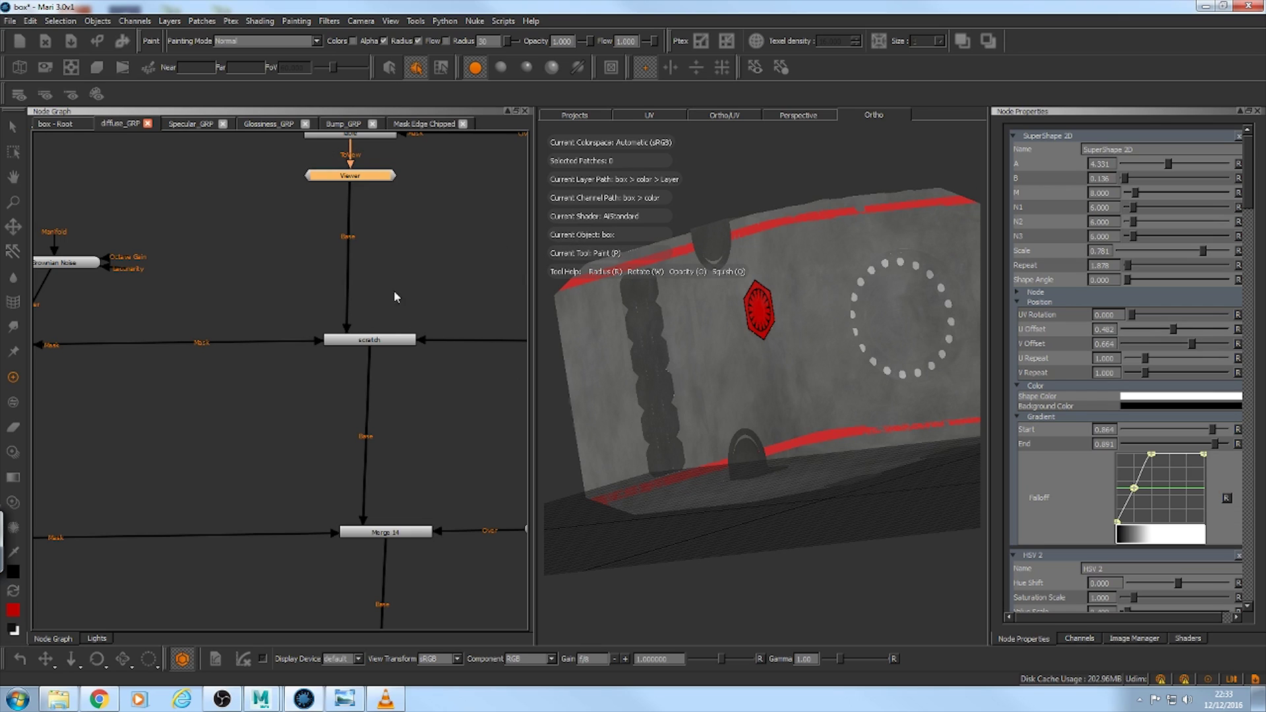
Step: Examine the branch that masks the scratch merge, including its paint and Brownian Noise nodes, and select the scratch merge
{"action": "scroll", "coordinate": [230, 561], "scroll_direction": "down", "scroll_amount": 3}
{"action": "middle_click_drag", "start_coordinate": [230, 561], "coordinate": [310, 414]}
{"action": "scroll", "coordinate": [157, 427], "scroll_direction": "down", "scroll_amount": 2}
{"action": "middle_click_drag", "start_coordinate": [157, 427], "coordinate": [92, 467]}
{"action": "scroll", "coordinate": [223, 386], "scroll_direction": "up", "scroll_amount": 2}
{"action": "middle_click_drag", "start_coordinate": [211, 378], "coordinate": [213, 437]}
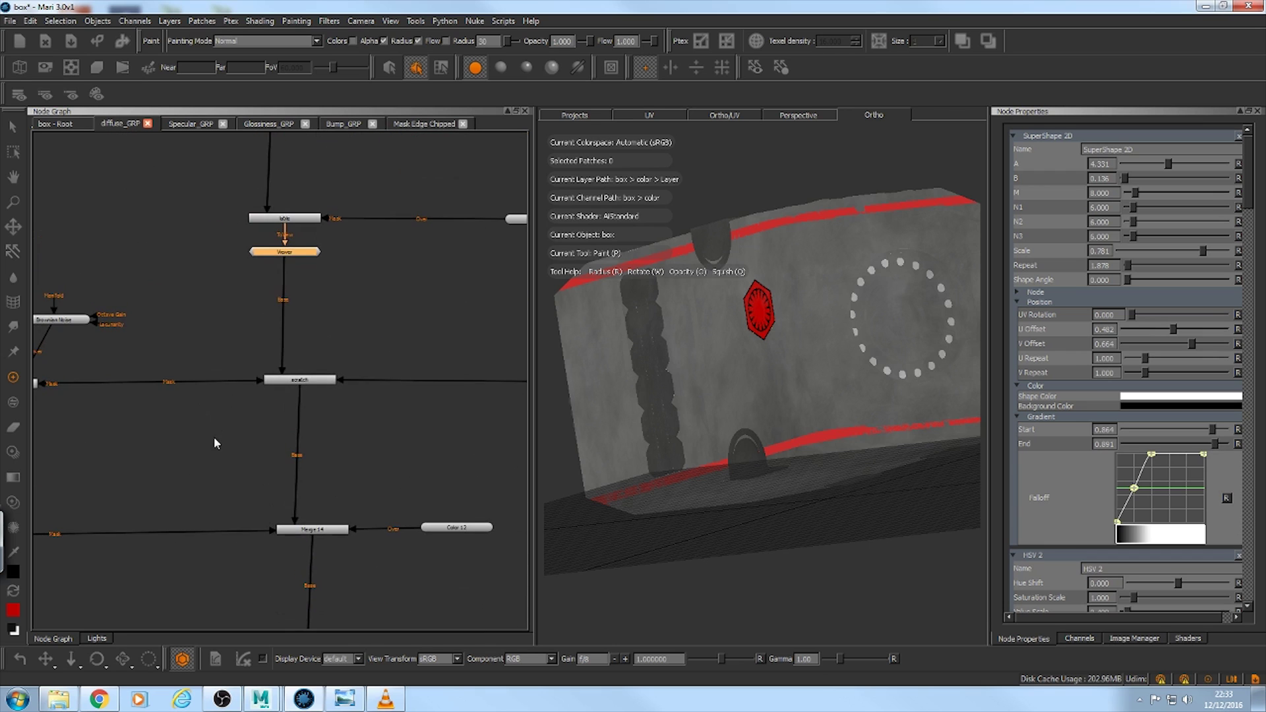
{"action": "scroll", "coordinate": [217, 432], "scroll_direction": "up", "scroll_amount": 1}
{"action": "middle_click_drag", "start_coordinate": [272, 288], "coordinate": [388, 302]}
{"action": "scroll", "coordinate": [232, 303], "scroll_direction": "down", "scroll_amount": 3}
{"action": "middle_click_drag", "start_coordinate": [245, 299], "coordinate": [232, 295]}
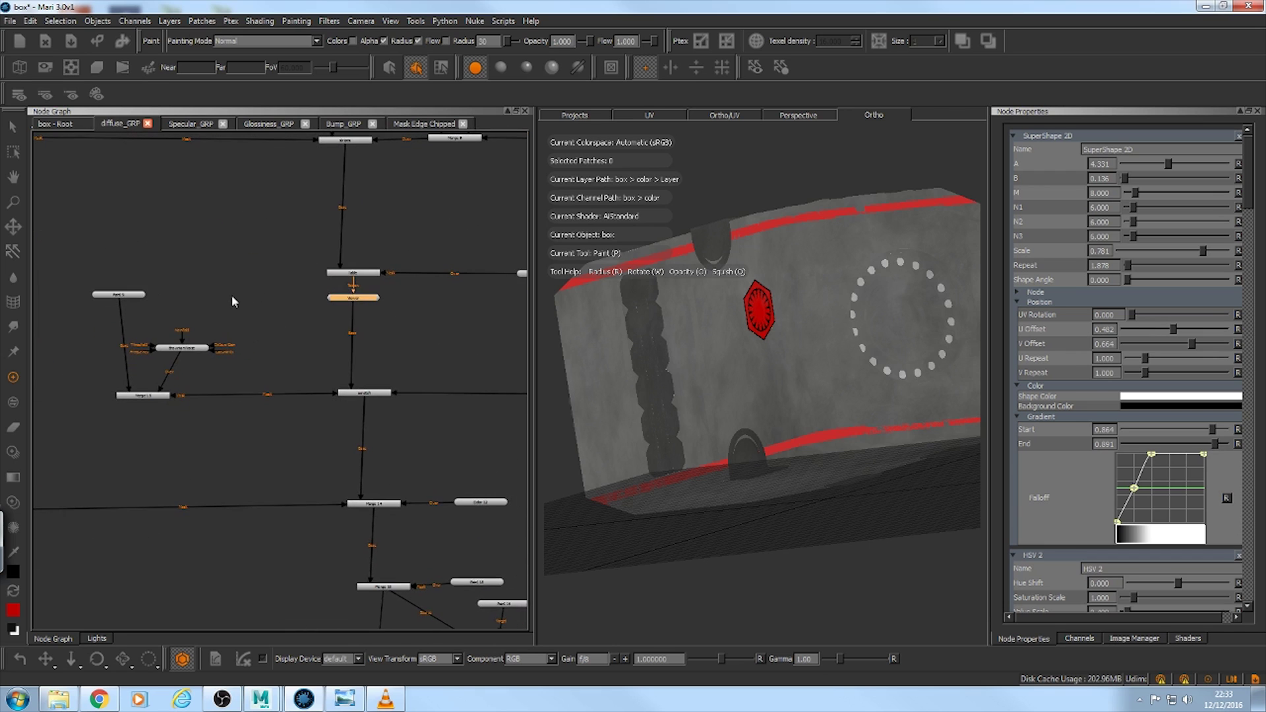
{"action": "scroll", "coordinate": [231, 294], "scroll_direction": "up", "scroll_amount": 2}
{"action": "left_click", "coordinate": [410, 397]}
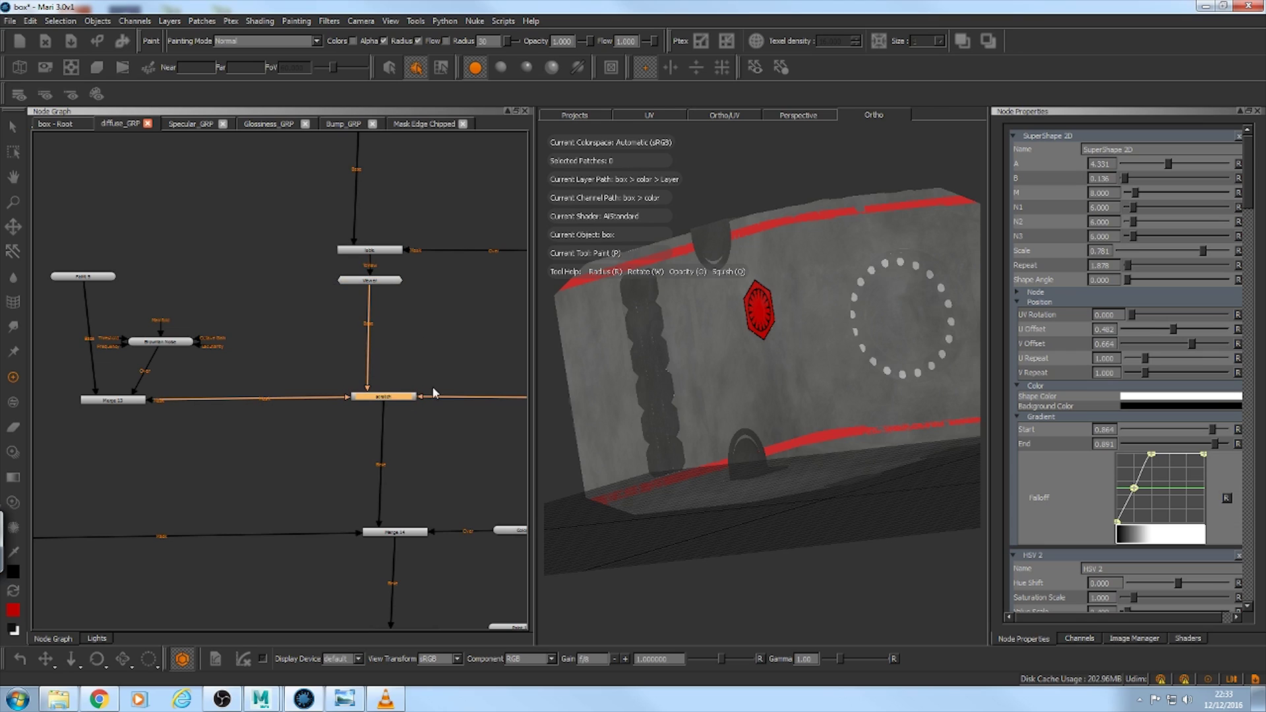
Step: Connect the viewer to the paint node at the start of the scratch mask branch and inspect its edge-wear pattern on the box
{"action": "left_click", "coordinate": [85, 276]}
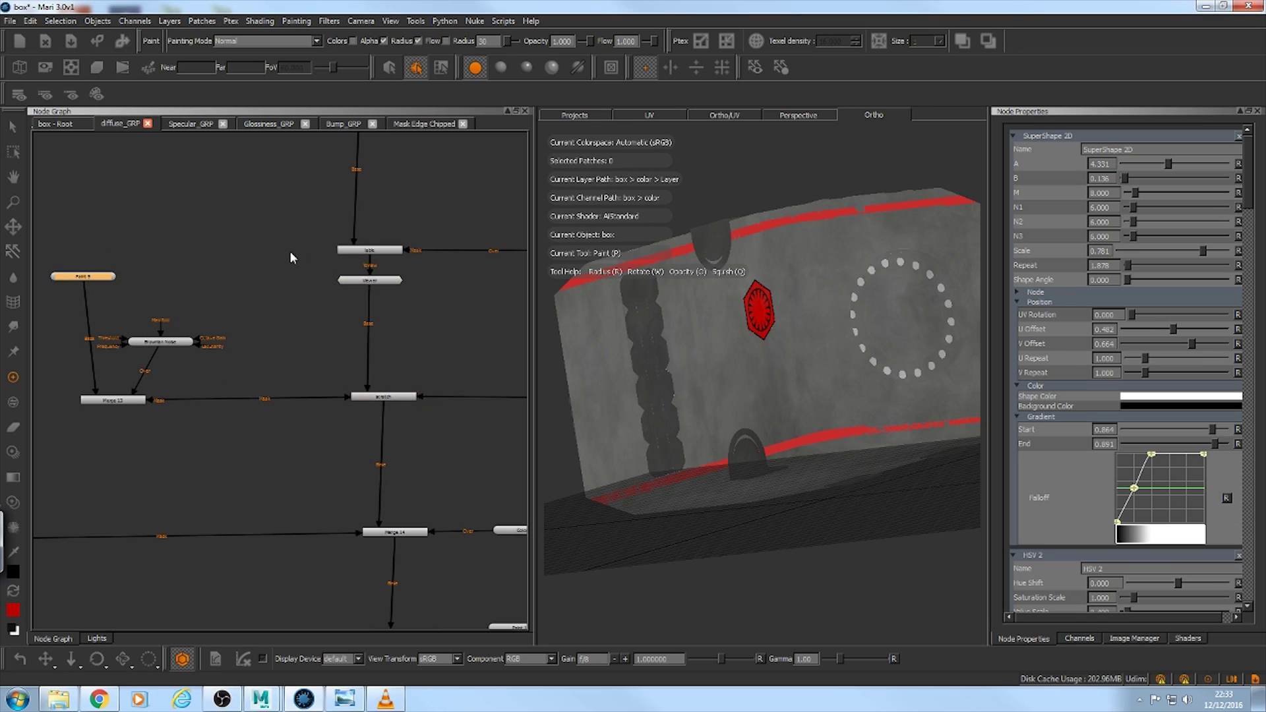
{"action": "key", "text": "v"}
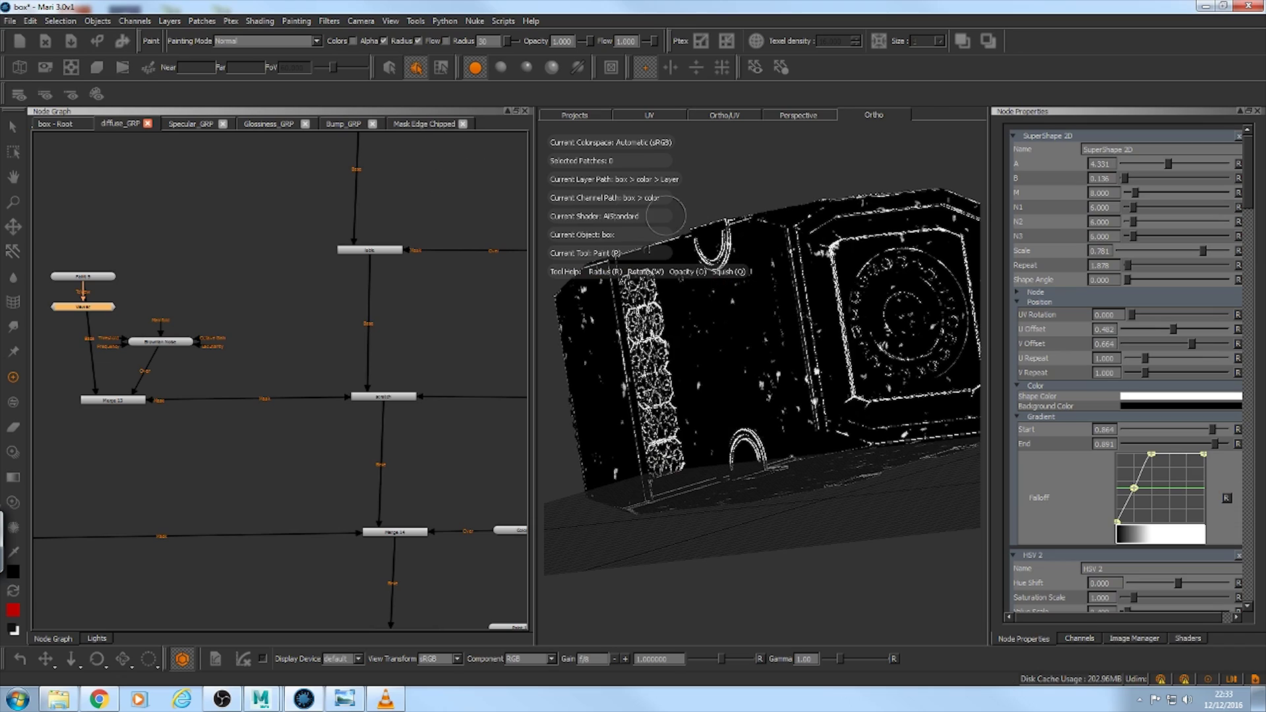
{"action": "left_click_drag", "start_coordinate": [666, 215], "coordinate": [769, 329], "text": "alt"}
{"action": "middle_click_drag", "start_coordinate": [700, 443], "coordinate": [666, 517], "text": "alt"}
{"action": "left_click_drag", "start_coordinate": [665, 517], "coordinate": [649, 485], "text": "alt"}
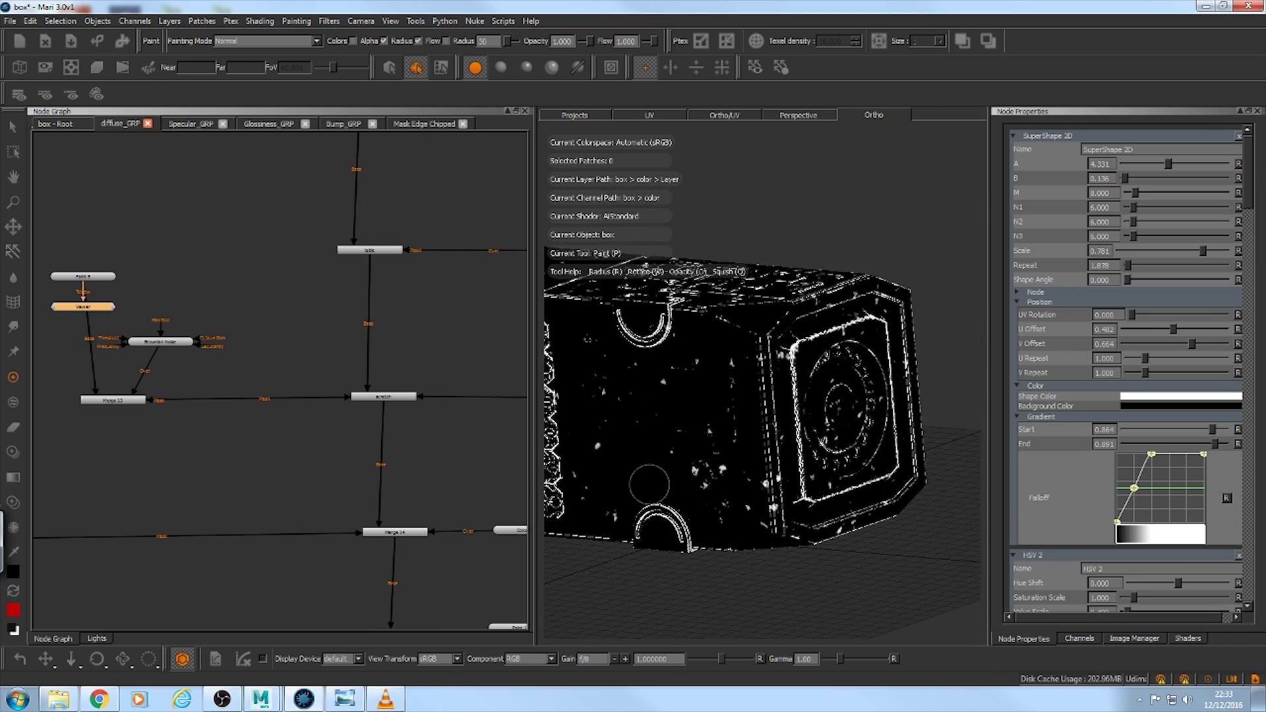
{"action": "right_click_drag", "start_coordinate": [726, 403], "coordinate": [907, 369], "text": "alt"}
{"action": "left_click_drag", "start_coordinate": [907, 369], "coordinate": [864, 342], "text": "alt"}
{"action": "middle_click_drag", "start_coordinate": [864, 342], "coordinate": [873, 398], "text": "alt"}
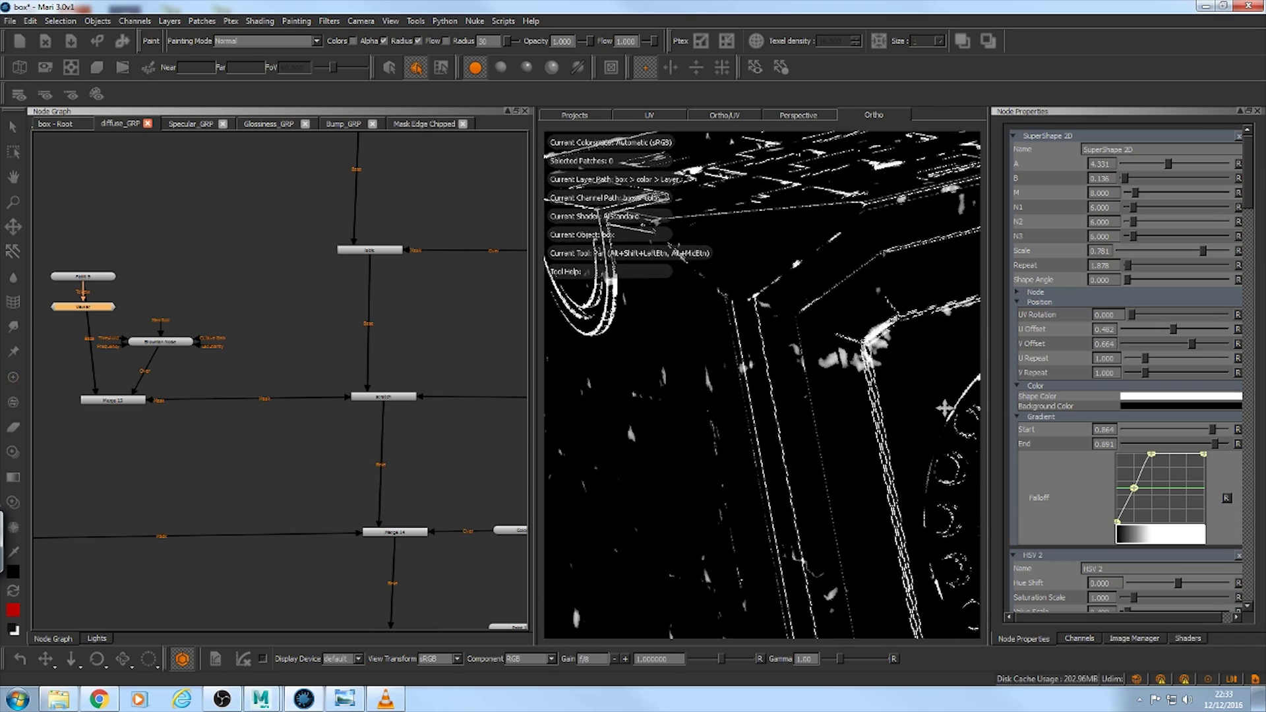
{"action": "right_click_drag", "start_coordinate": [950, 409], "coordinate": [794, 445], "text": "alt"}
{"action": "middle_click_drag", "start_coordinate": [772, 528], "coordinate": [769, 616], "text": "alt"}
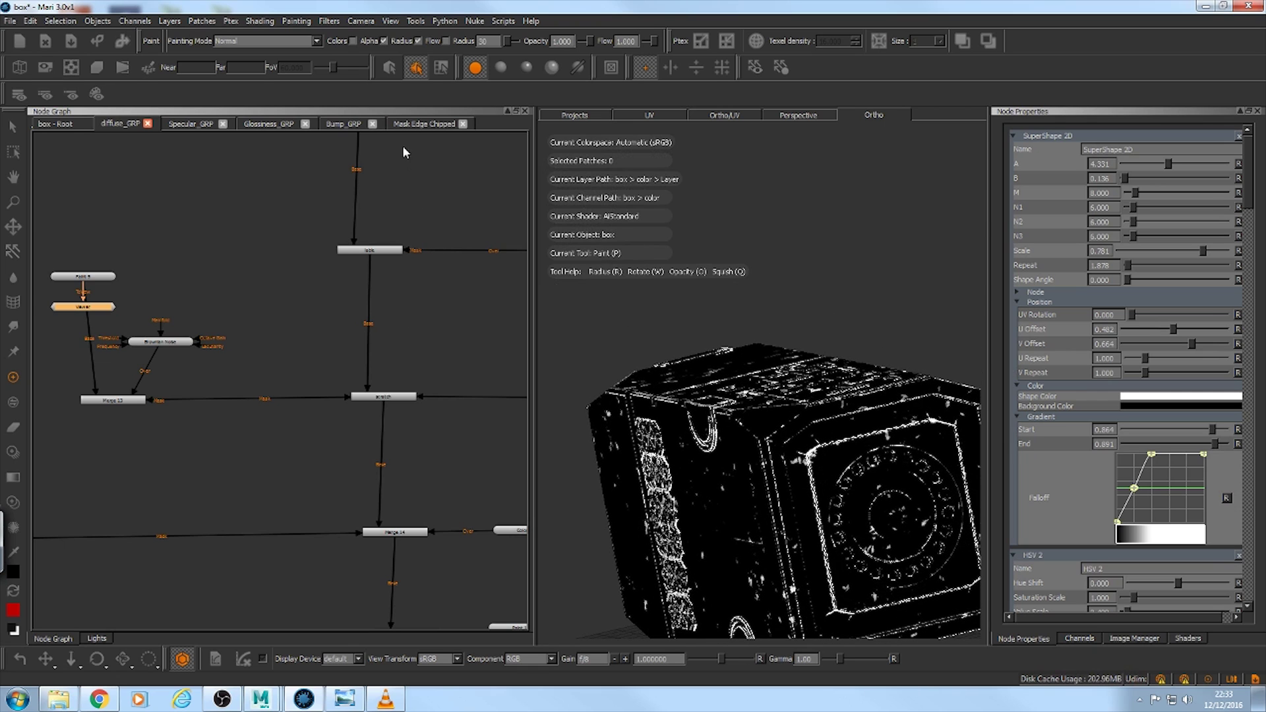
Step: Open the Mask Edge Chipped group's graph and examine its node network
{"action": "left_click", "coordinate": [424, 123]}
{"action": "scroll", "coordinate": [396, 255], "scroll_direction": "down", "scroll_amount": 5}
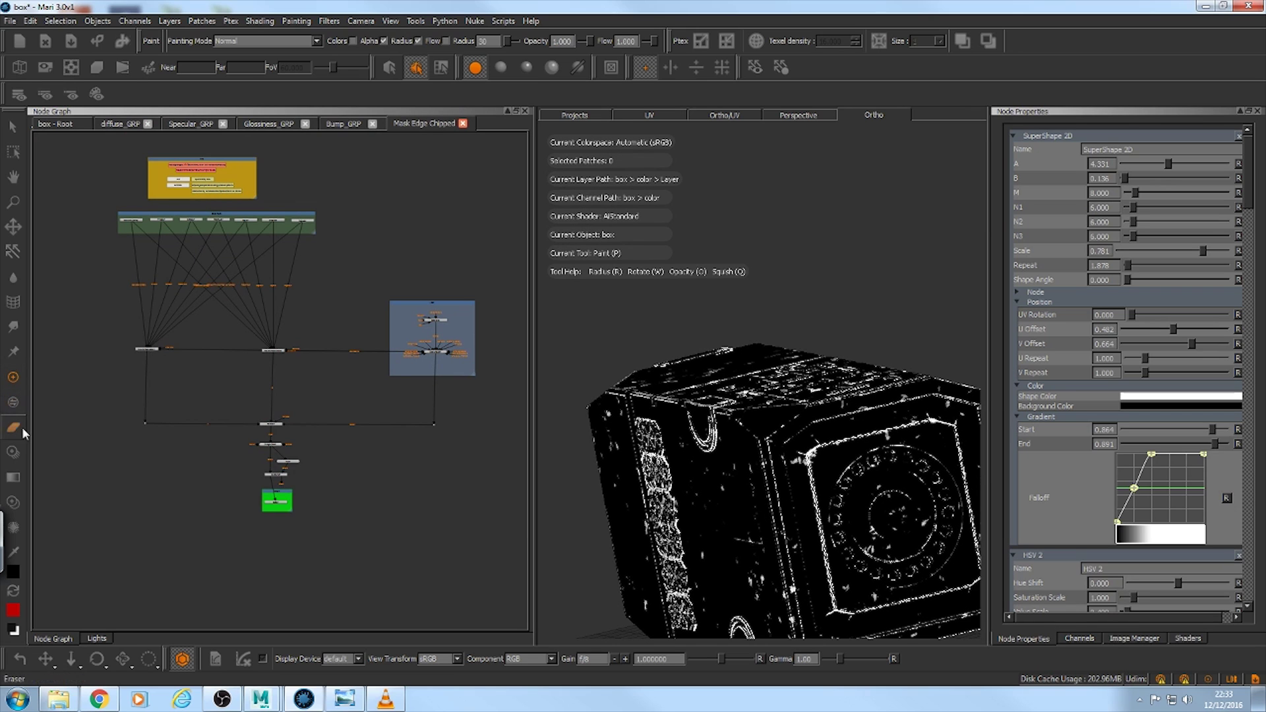
{"action": "scroll", "coordinate": [388, 245], "scroll_direction": "up", "scroll_amount": 3}
{"action": "scroll", "coordinate": [336, 264], "scroll_direction": "down", "scroll_amount": 1}
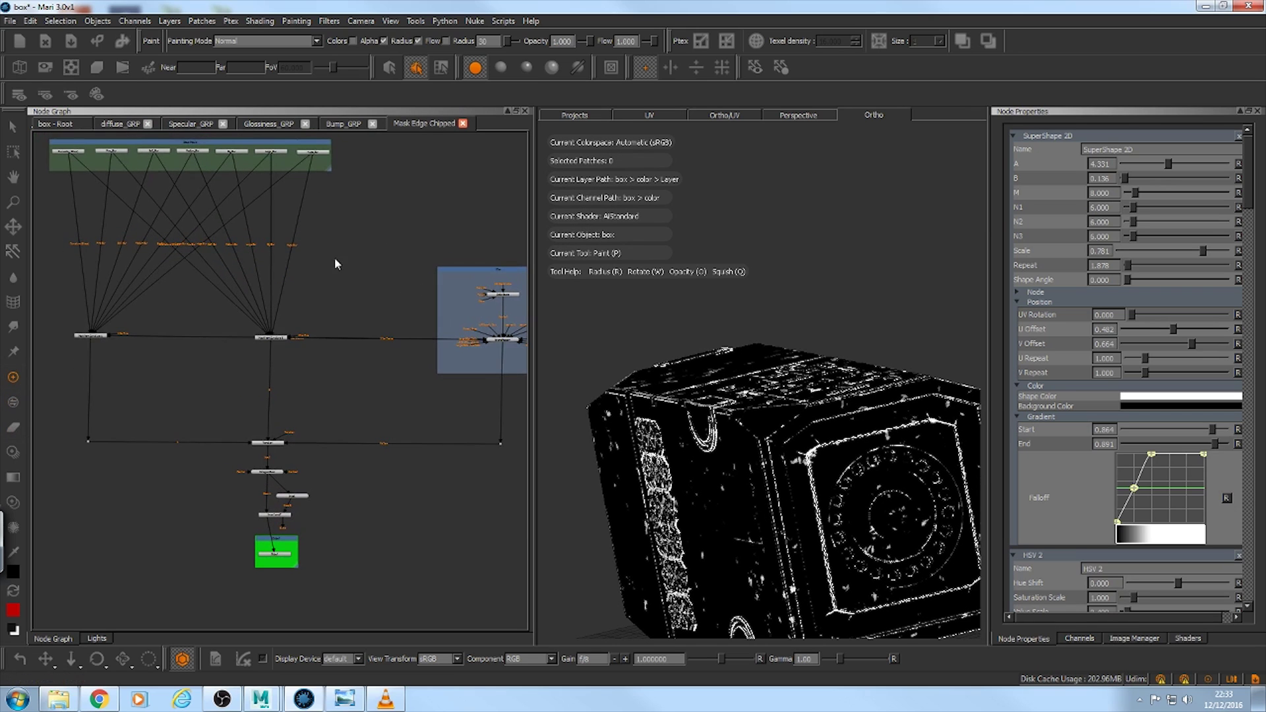
Step: Return to the box root graph and connect the viewer to the curvature map node in the red backdrop
{"action": "left_click", "coordinate": [64, 126]}
{"action": "scroll", "coordinate": [295, 269], "scroll_direction": "down", "scroll_amount": 1}
{"action": "middle_click_drag", "start_coordinate": [402, 267], "coordinate": [310, 189]}
{"action": "scroll", "coordinate": [311, 189], "scroll_direction": "up", "scroll_amount": 5}
{"action": "middle_click_drag", "start_coordinate": [387, 221], "coordinate": [375, 325]}
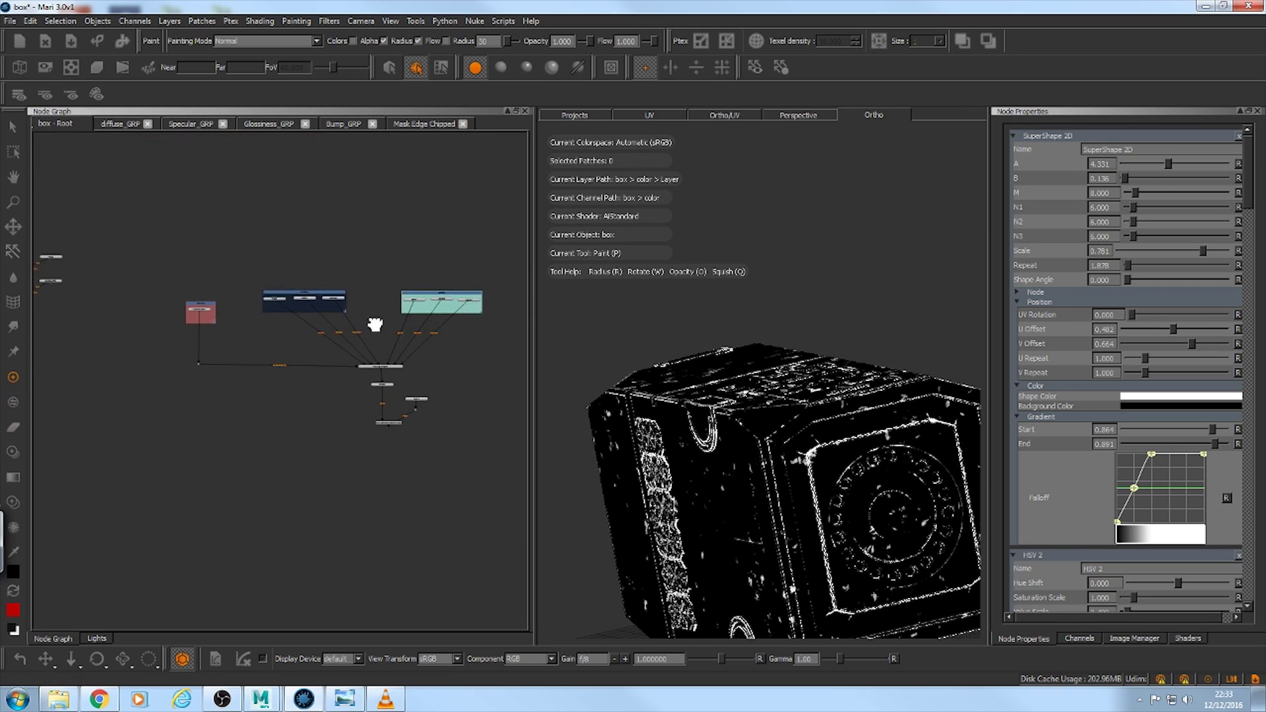
{"action": "scroll", "coordinate": [375, 325], "scroll_direction": "up", "scroll_amount": 2}
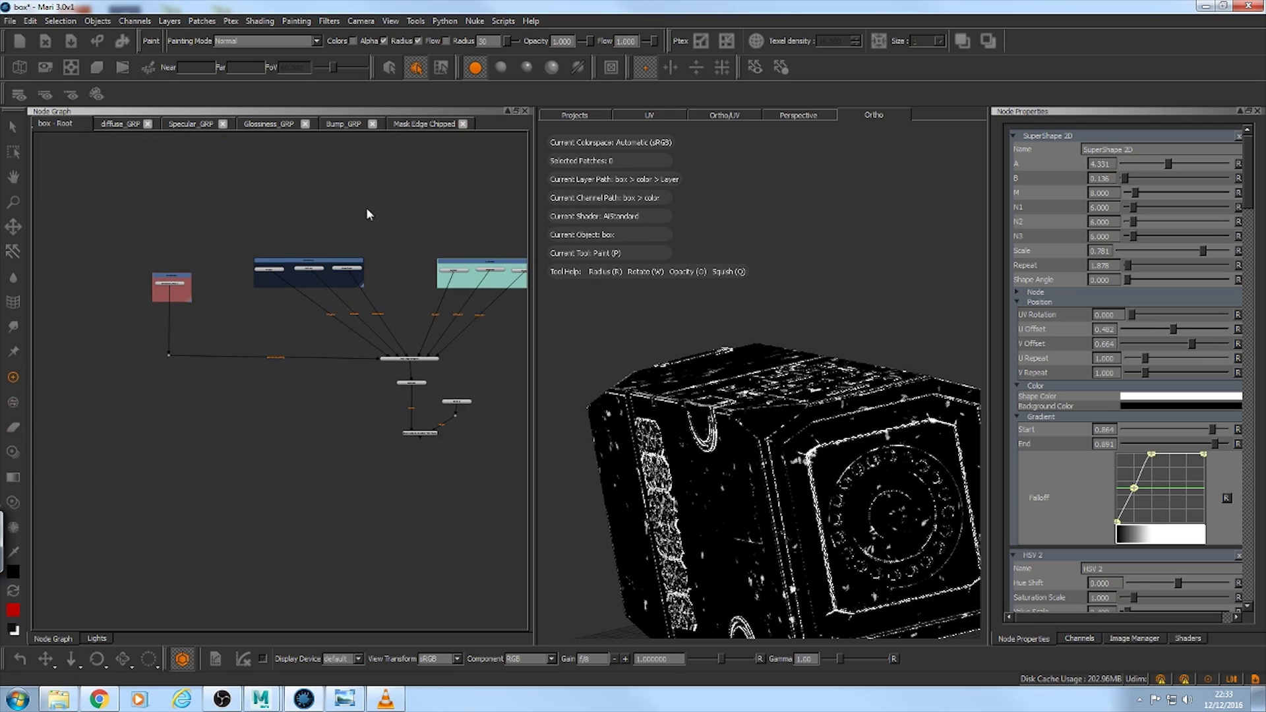
{"action": "scroll", "coordinate": [459, 178], "scroll_direction": "up", "scroll_amount": 1}
{"action": "scroll", "coordinate": [254, 254], "scroll_direction": "up", "scroll_amount": 2}
{"action": "middle_click_drag", "start_coordinate": [74, 216], "coordinate": [261, 328]}
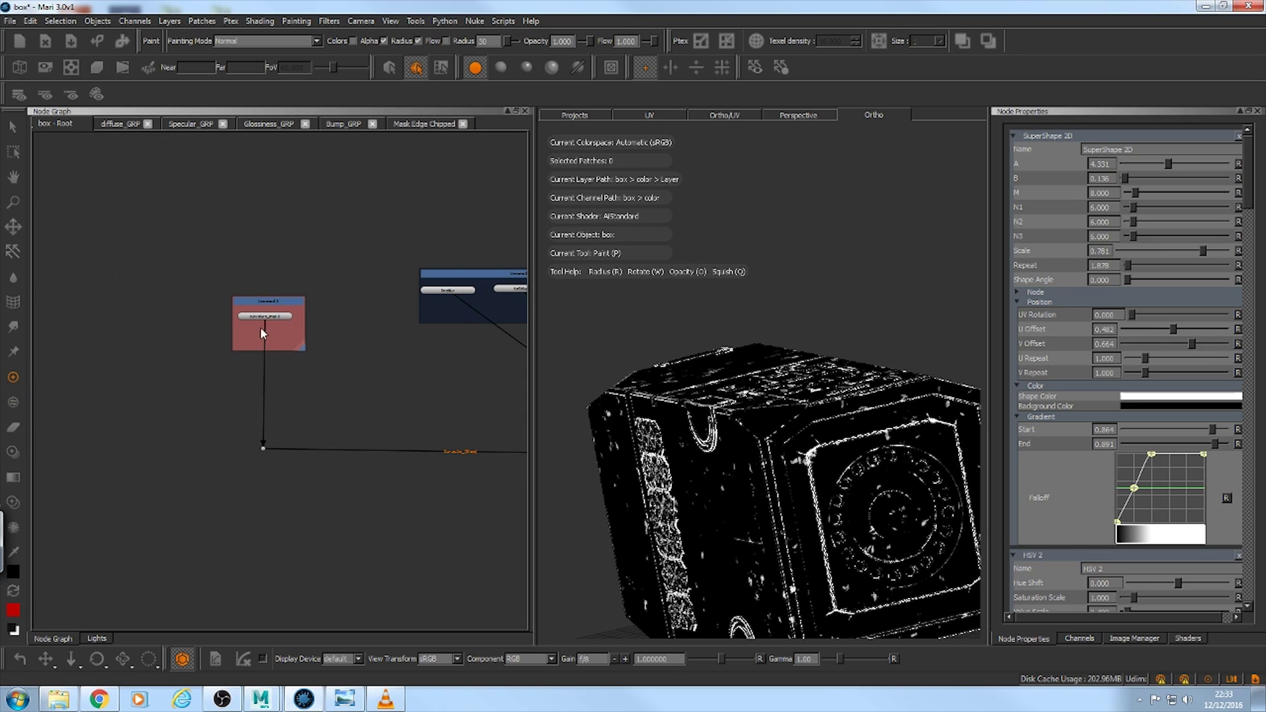
{"action": "left_click", "coordinate": [270, 319]}
{"action": "key", "text": "ctrl+v"}
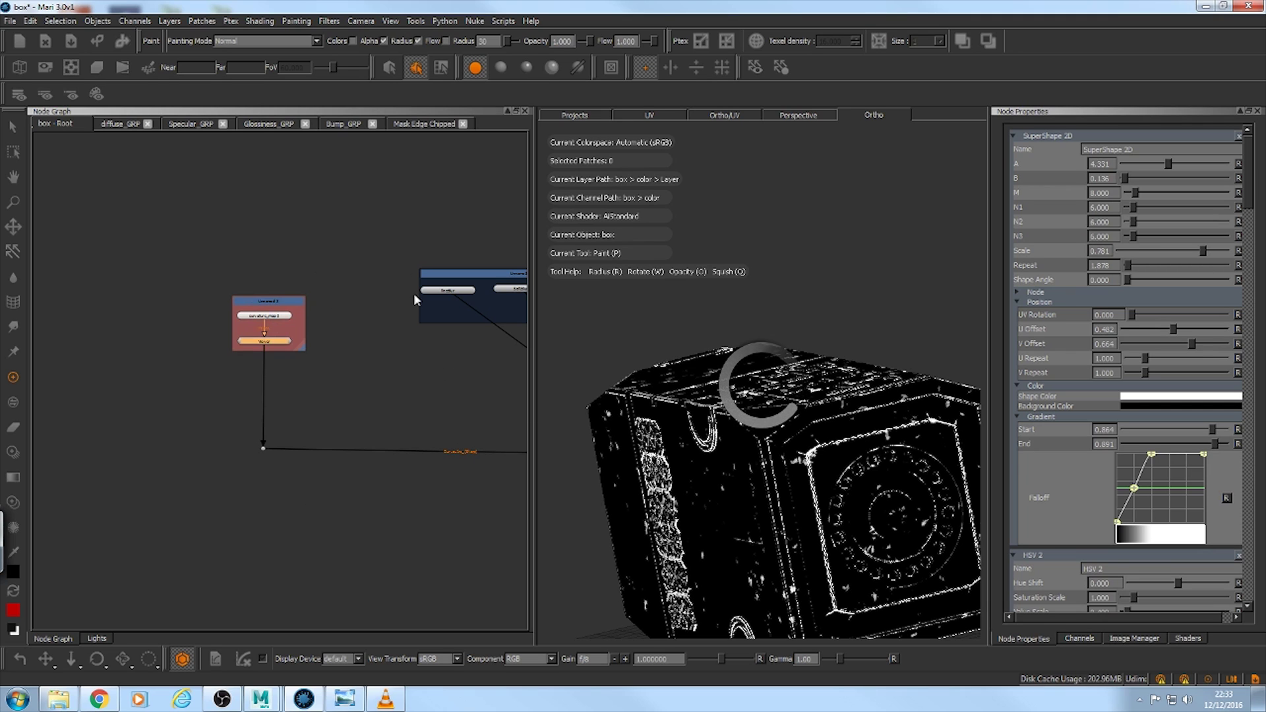
Step: Examine the maps feeding the Mask Edge Chipped node and select the Contrast node below it
{"action": "middle_click_drag", "start_coordinate": [411, 363], "coordinate": [109, 288]}
{"action": "scroll", "coordinate": [294, 343], "scroll_direction": "up", "scroll_amount": 1}
{"action": "middle_click_drag", "start_coordinate": [415, 323], "coordinate": [387, 269]}
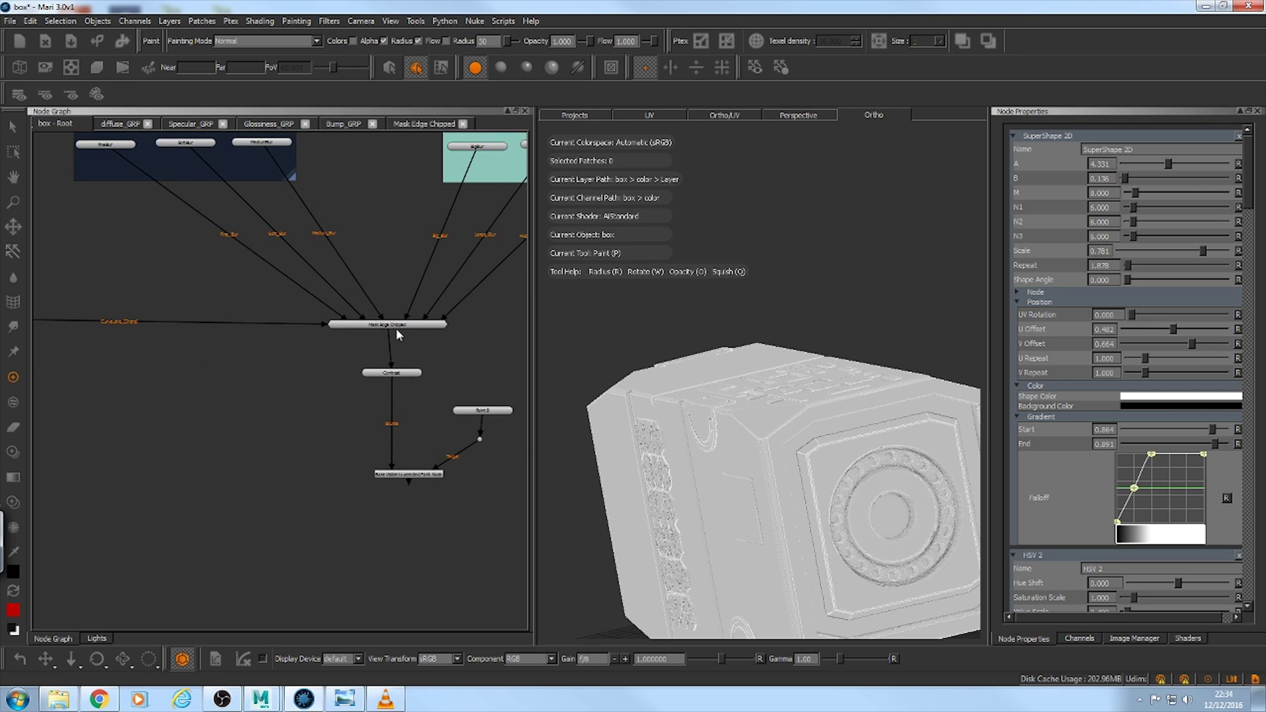
{"action": "left_click", "coordinate": [400, 373]}
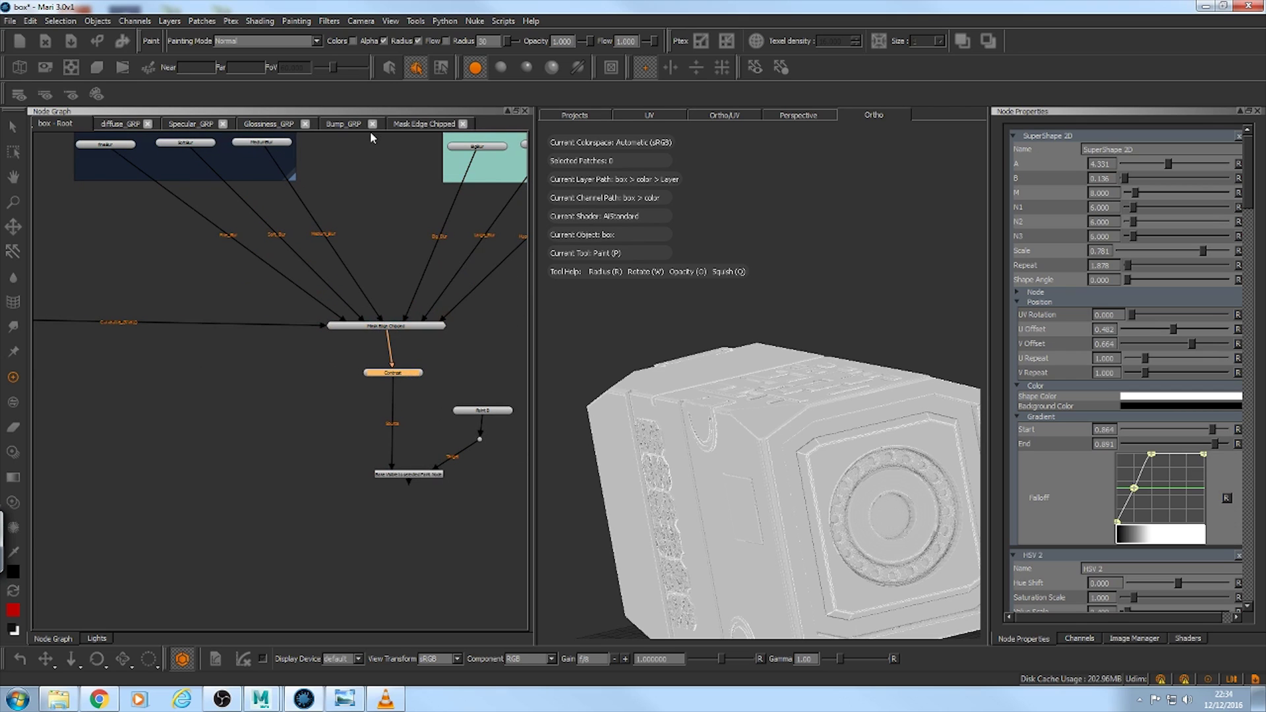
Step: Return to the diffuse_GRP graph, reconnect the viewer to the scratch mask's paint node and inspect the chipped edges close up
{"action": "left_click", "coordinate": [120, 124]}
{"action": "left_click", "coordinate": [93, 274]}
{"action": "key", "text": "v"}
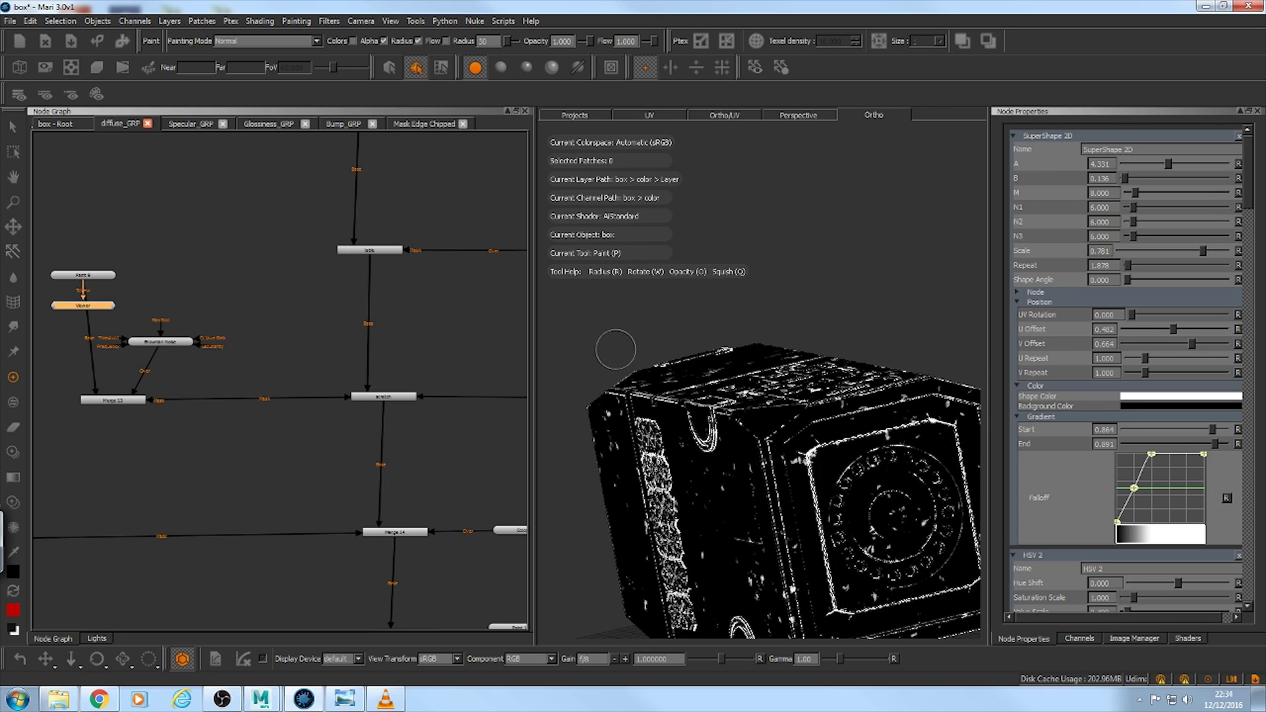
{"action": "middle_click_drag", "start_coordinate": [635, 362], "coordinate": [616, 278], "text": "alt"}
{"action": "left_click_drag", "start_coordinate": [616, 278], "coordinate": [588, 235], "text": "alt"}
{"action": "right_click_drag", "start_coordinate": [597, 241], "coordinate": [824, 262], "text": "alt"}
{"action": "middle_click_drag", "start_coordinate": [825, 262], "coordinate": [635, 208], "text": "alt"}
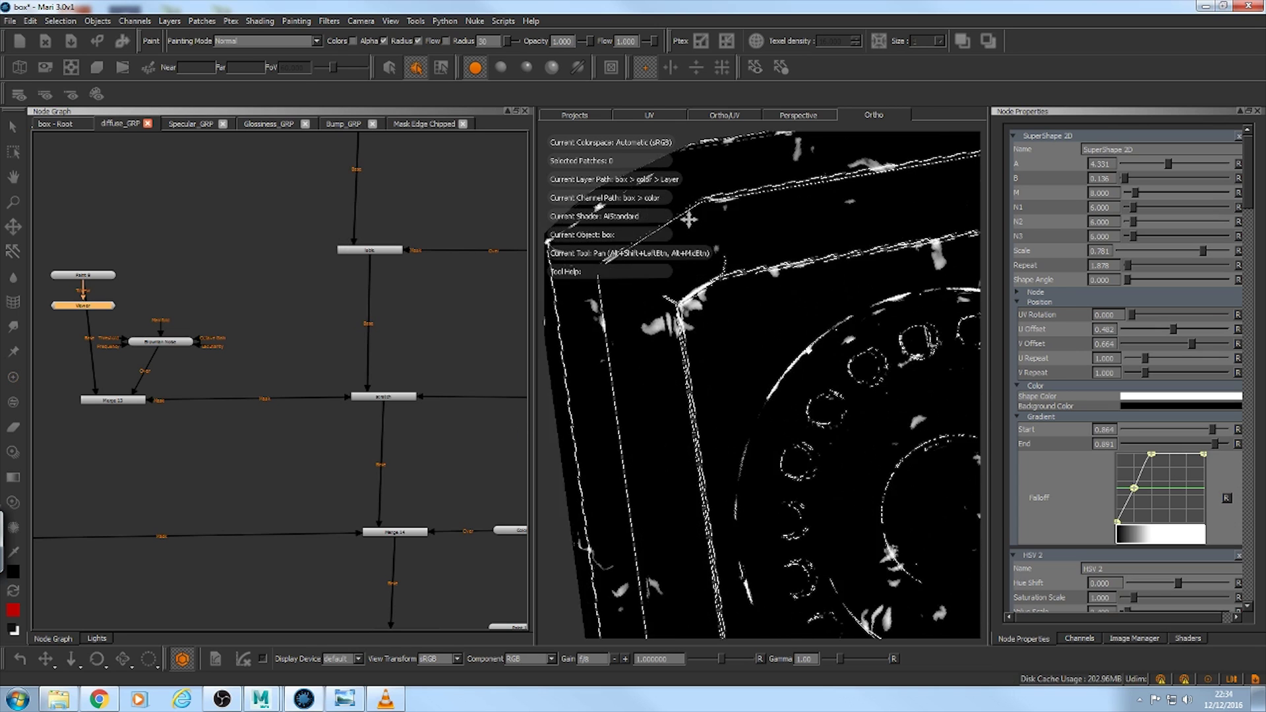
{"action": "right_click_drag", "start_coordinate": [901, 243], "coordinate": [832, 240], "text": "alt"}
{"action": "left_click_drag", "start_coordinate": [833, 240], "coordinate": [765, 254], "text": "alt"}
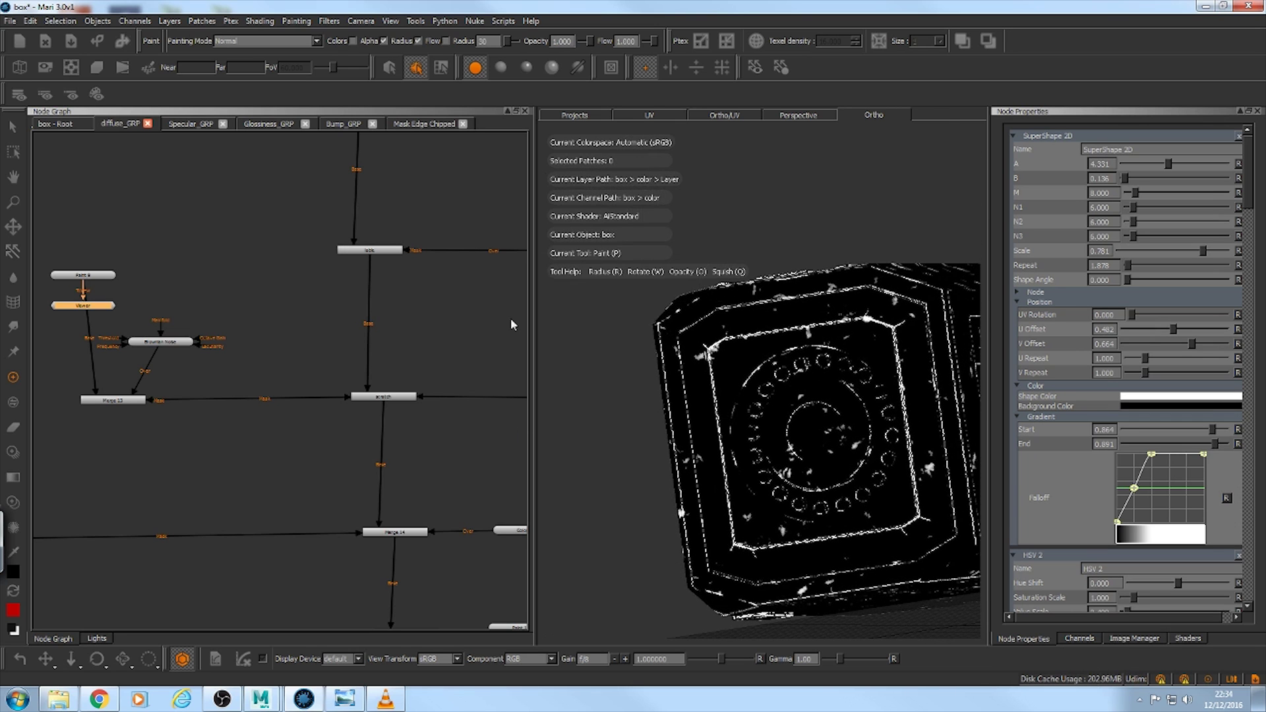
Step: Connect the viewer to the merge combining the paint and Brownian Noise nodes, check the broken-up mask, and select the scratch merge
{"action": "middle_click_drag", "start_coordinate": [232, 367], "coordinate": [258, 346]}
{"action": "left_click", "coordinate": [185, 374]}
{"action": "key", "text": "1"}
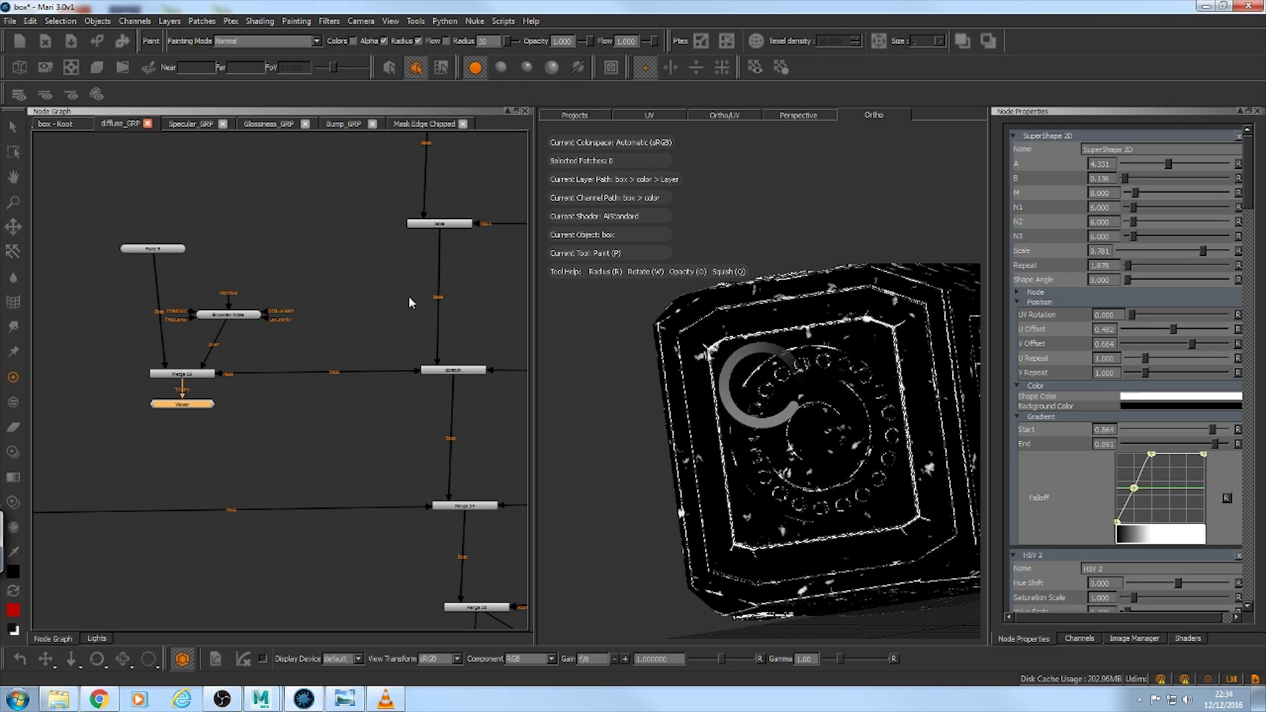
{"action": "left_click", "coordinate": [460, 370]}
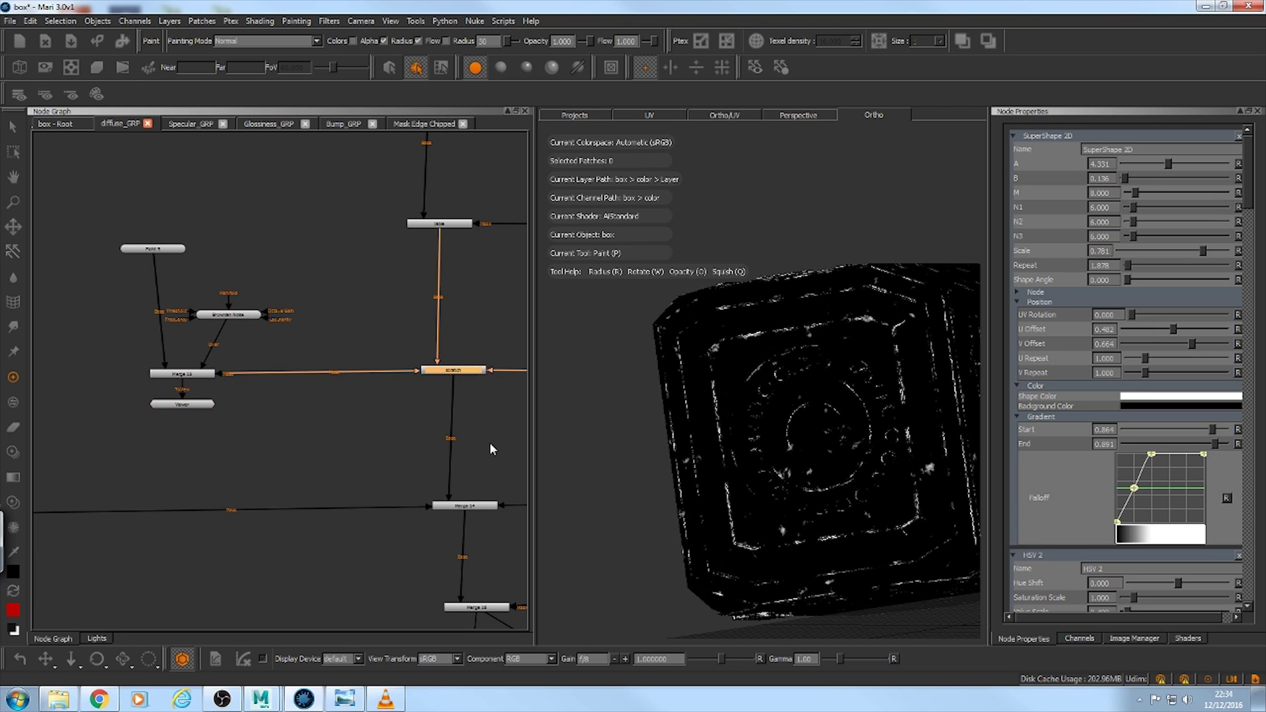
Step: Connect the viewer to the scratch merge and inspect the scratches on the box's front and side faces
{"action": "left_click_drag", "start_coordinate": [827, 311], "coordinate": [845, 339], "text": "alt"}
{"action": "middle_click_drag", "start_coordinate": [805, 346], "coordinate": [707, 342], "text": "alt"}
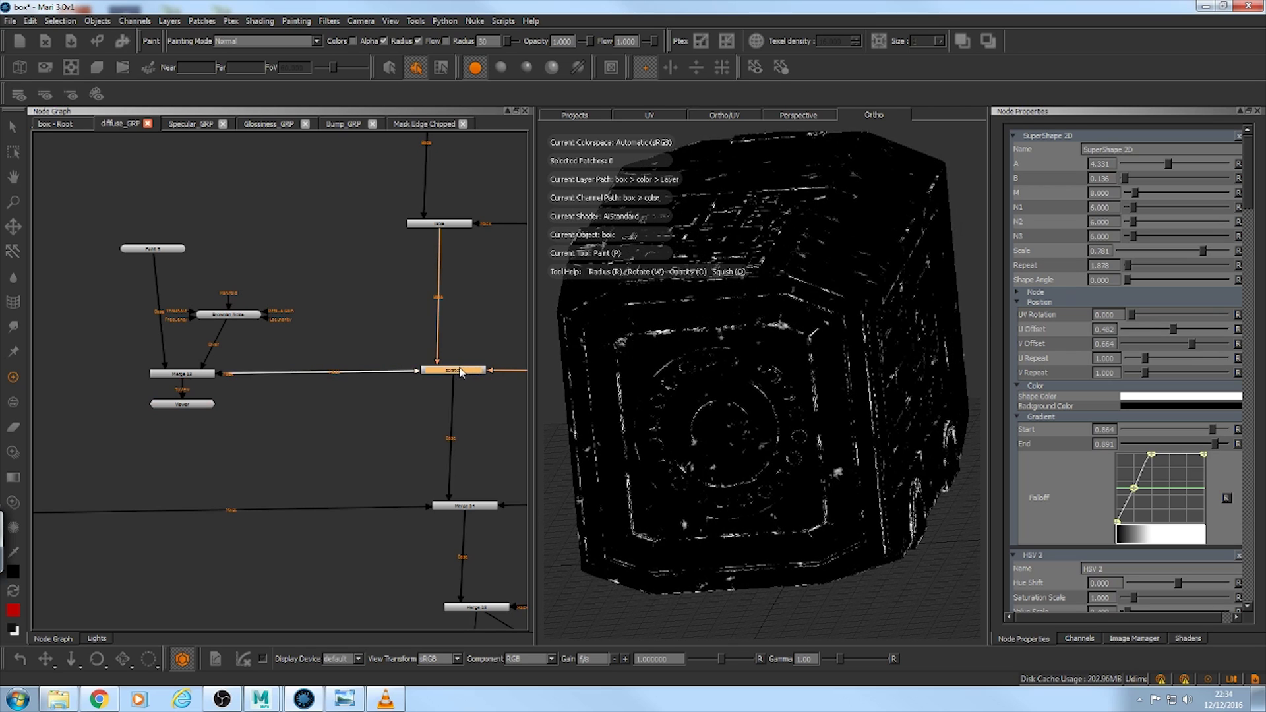
{"action": "key", "text": "v"}
{"action": "scroll", "coordinate": [369, 290], "scroll_direction": "down", "scroll_amount": 4}
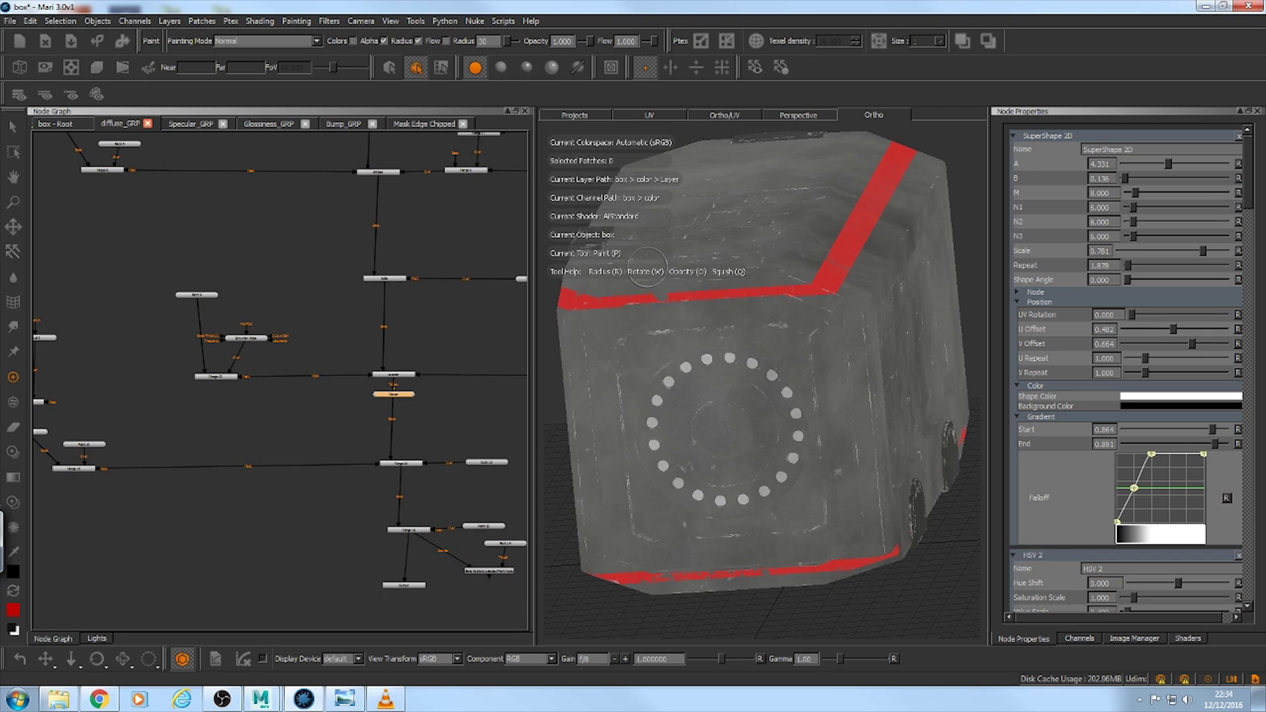
{"action": "mouse_move", "coordinate": [767, 240]}
{"action": "left_mouse_down", "text": "alt"}
{"action": "mouse_move", "coordinate": [693, 243]}
{"action": "mouse_move", "coordinate": [763, 258]}
{"action": "left_mouse_up", "text": "alt"}
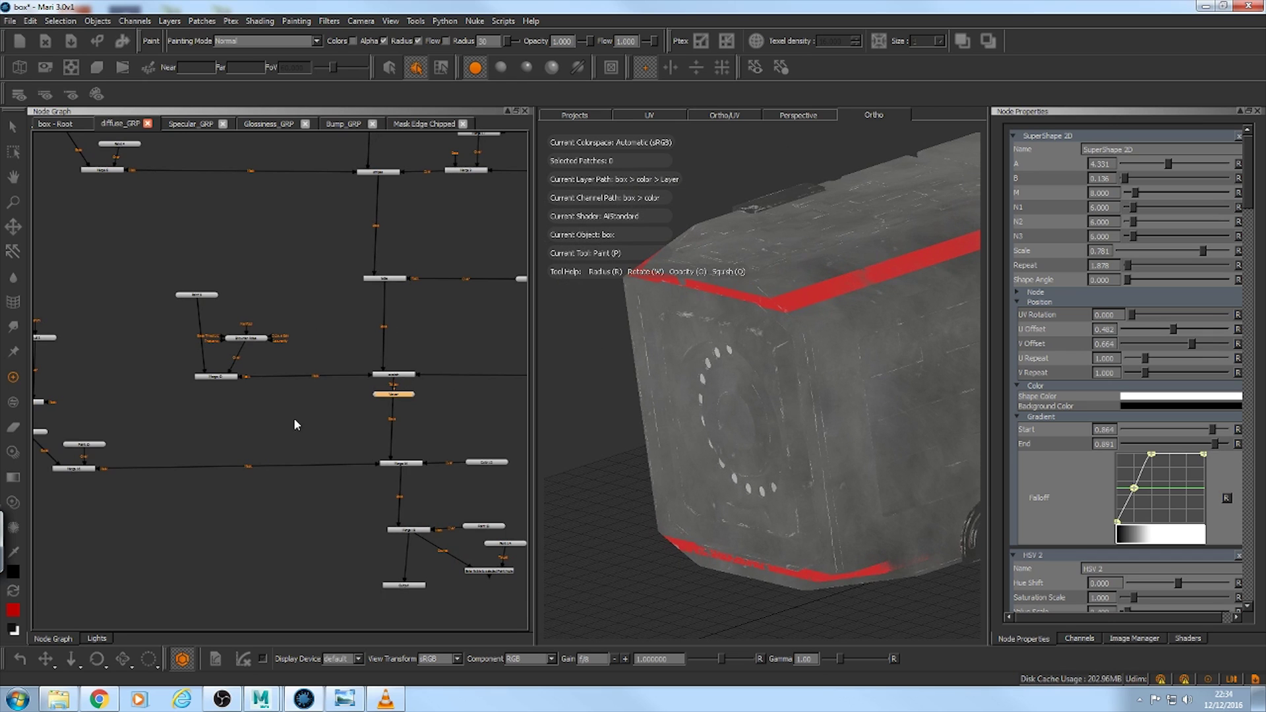
Step: Examine the mask branch feeding the merge below scratch, from the Ambient Occlusion 2 and Cloud 2 nodes down to Merge 16
{"action": "right_click_drag", "start_coordinate": [295, 418], "coordinate": [184, 429], "text": "alt"}
{"action": "middle_click_drag", "start_coordinate": [184, 429], "coordinate": [209, 285], "text": "alt"}
{"action": "right_click_drag", "start_coordinate": [209, 285], "coordinate": [330, 289], "text": "alt"}
{"action": "middle_click_drag", "start_coordinate": [330, 289], "coordinate": [207, 339], "text": "alt"}
{"action": "right_click_drag", "start_coordinate": [207, 339], "coordinate": [238, 326], "text": "alt"}
{"action": "middle_click_drag", "start_coordinate": [238, 326], "coordinate": [364, 374], "text": "alt"}
{"action": "right_click_drag", "start_coordinate": [366, 374], "coordinate": [218, 353], "text": "alt"}
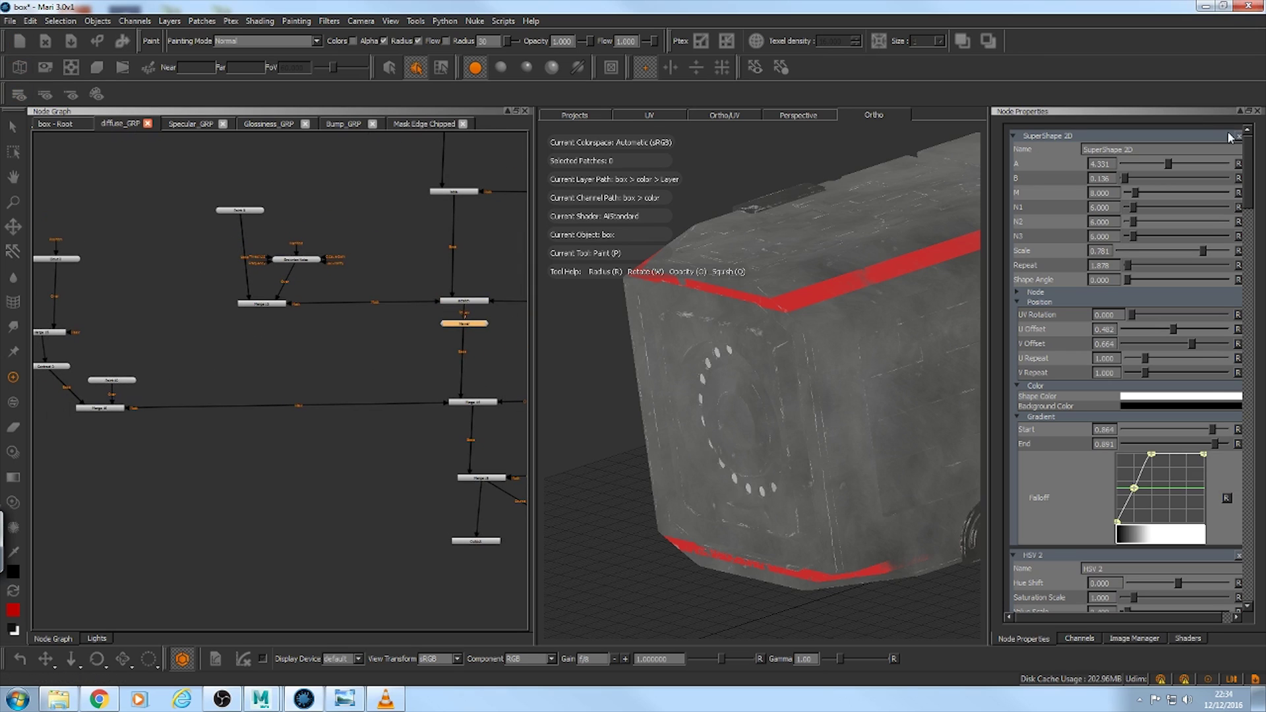
{"action": "middle_click_drag", "start_coordinate": [46, 490], "coordinate": [4, 491], "text": "alt"}
{"action": "middle_click_drag", "start_coordinate": [264, 551], "coordinate": [348, 633], "text": "alt"}
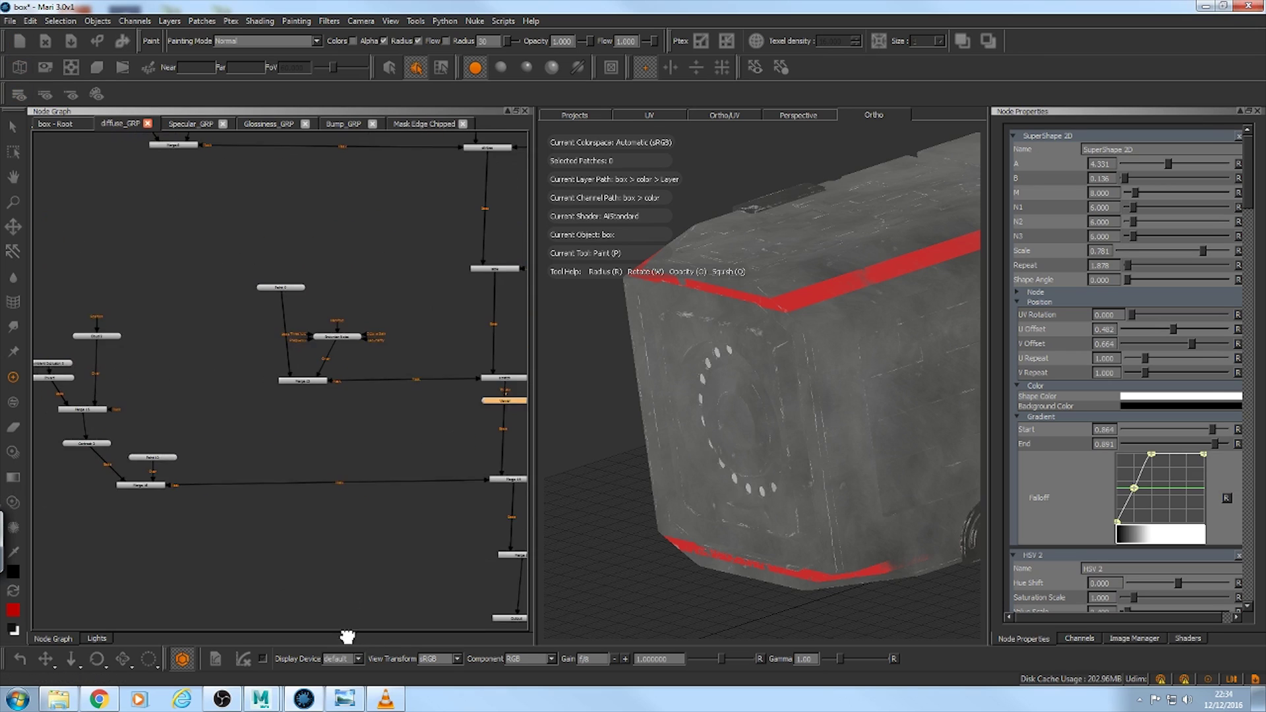
{"action": "middle_click_drag", "start_coordinate": [343, 511], "coordinate": [539, 521], "text": "alt"}
{"action": "right_click_drag", "start_coordinate": [305, 455], "coordinate": [374, 446], "text": "alt"}
{"action": "middle_click_drag", "start_coordinate": [364, 389], "coordinate": [412, 325], "text": "alt"}
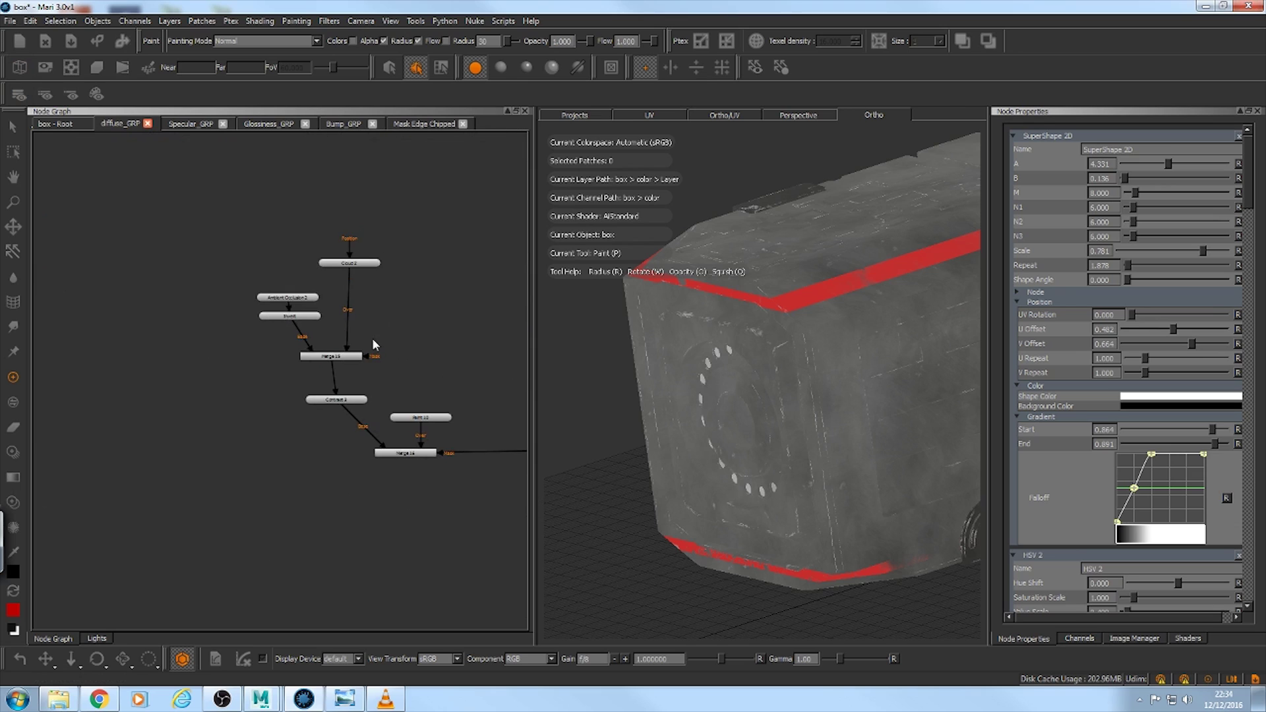
{"action": "right_click_drag", "start_coordinate": [372, 338], "coordinate": [450, 313], "text": "alt"}
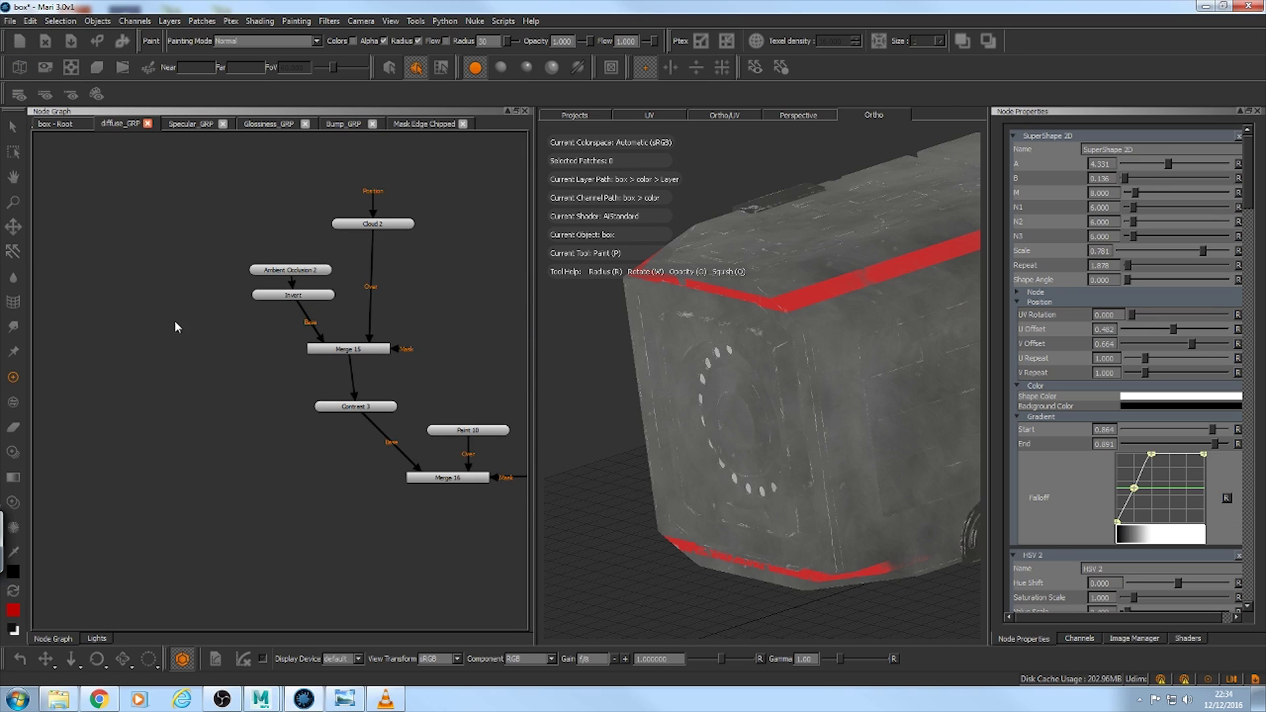
Step: Connect the viewer to the Ambient Occlusion 2 node, set the viewer node aside and inspect the occlusion map on the box
{"action": "left_click", "coordinate": [288, 268]}
{"action": "key", "text": "1"}
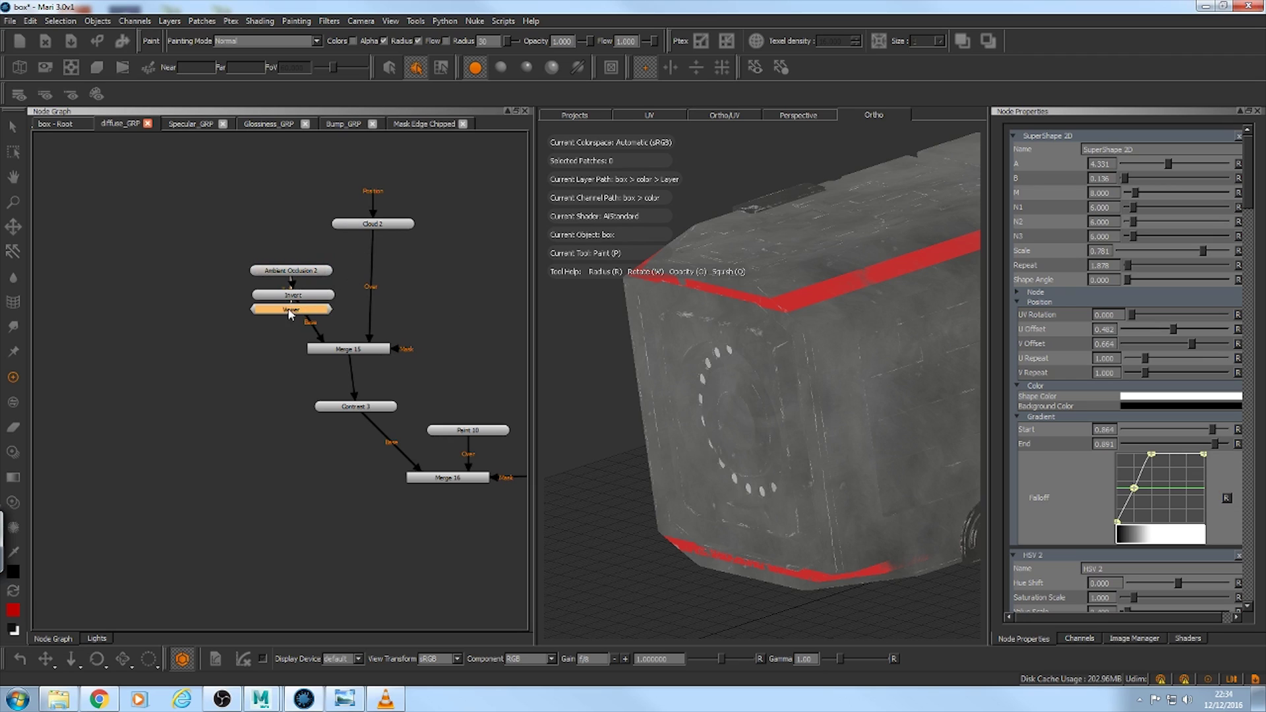
{"action": "left_click_drag", "start_coordinate": [291, 314], "coordinate": [229, 315]}
{"action": "left_click", "coordinate": [314, 269]}
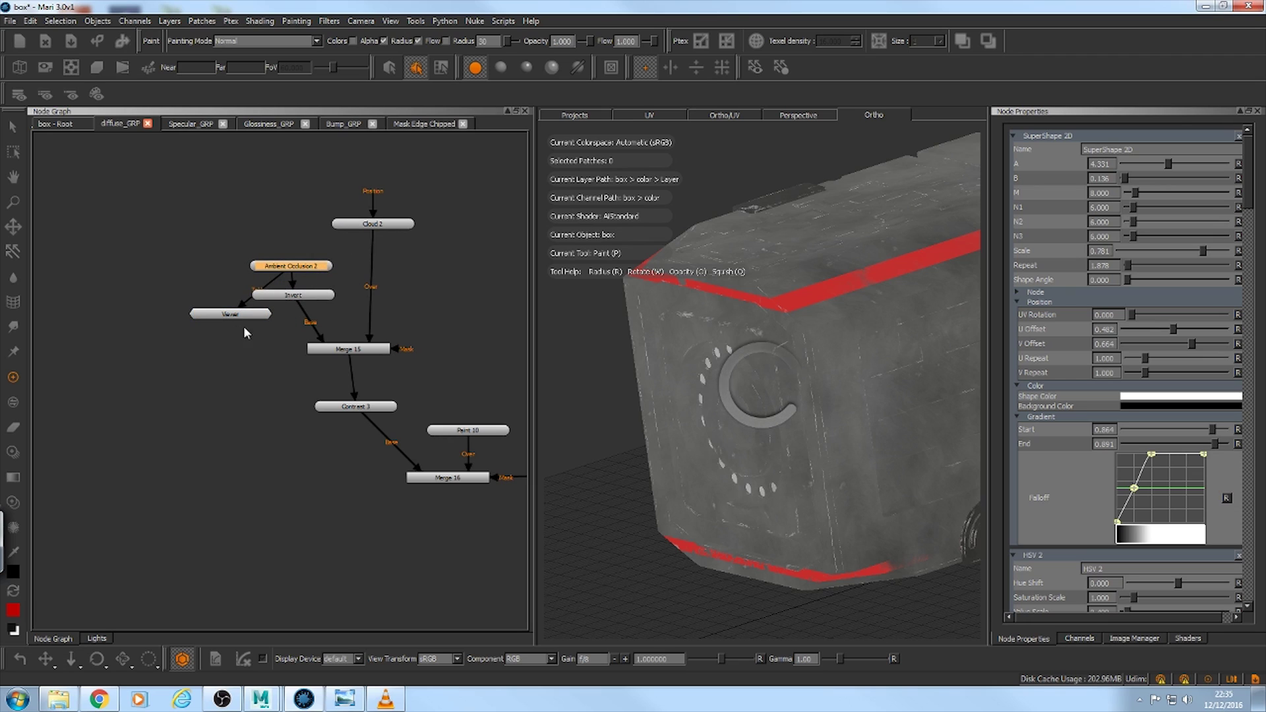
{"action": "left_click_drag", "start_coordinate": [787, 308], "coordinate": [640, 281], "text": "alt"}
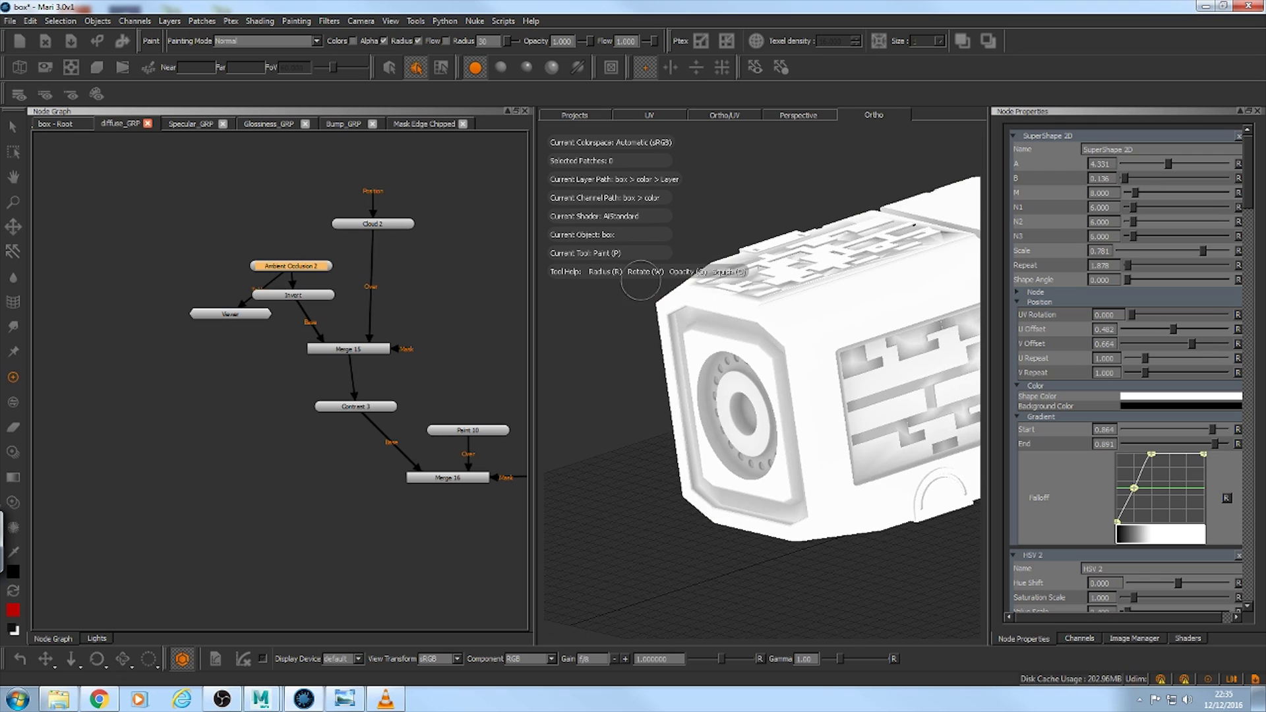
Step: Connect the viewer to the Invert node and inspect the inverted occlusion map on the box close up
{"action": "left_click", "coordinate": [303, 297]}
{"action": "key", "text": "1"}
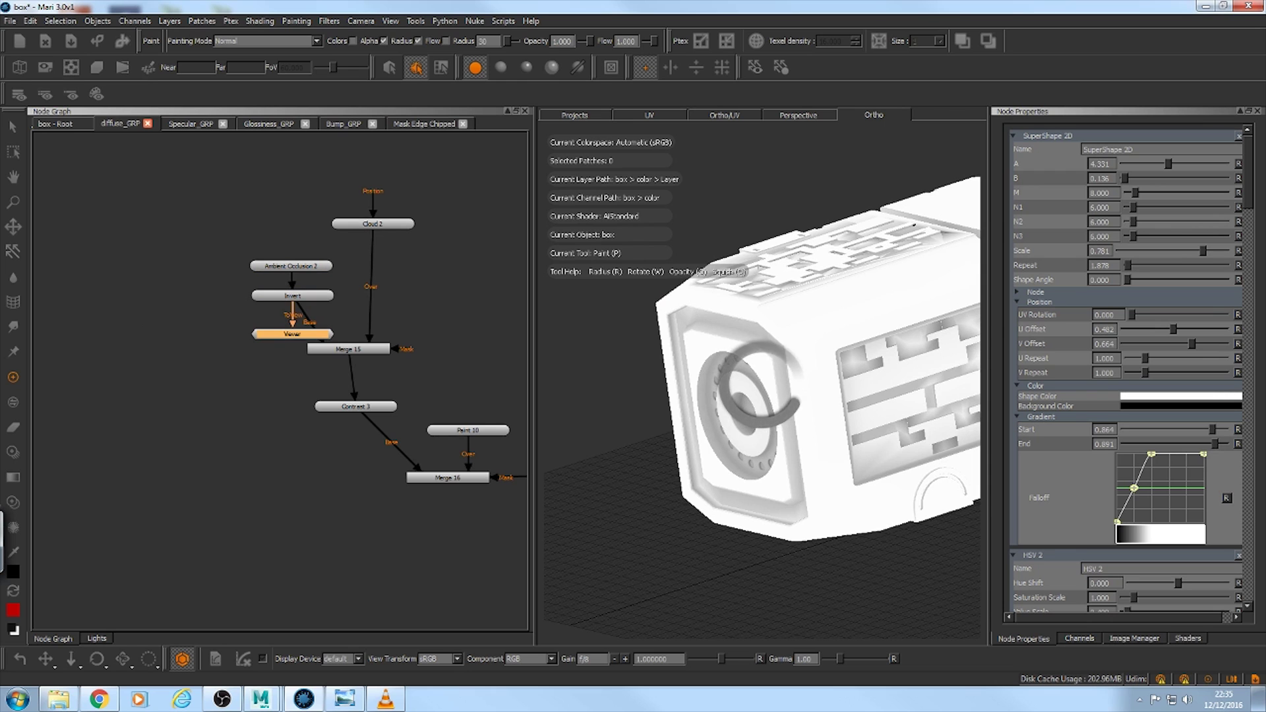
{"action": "scroll", "coordinate": [779, 335], "scroll_direction": "up", "scroll_amount": 4}
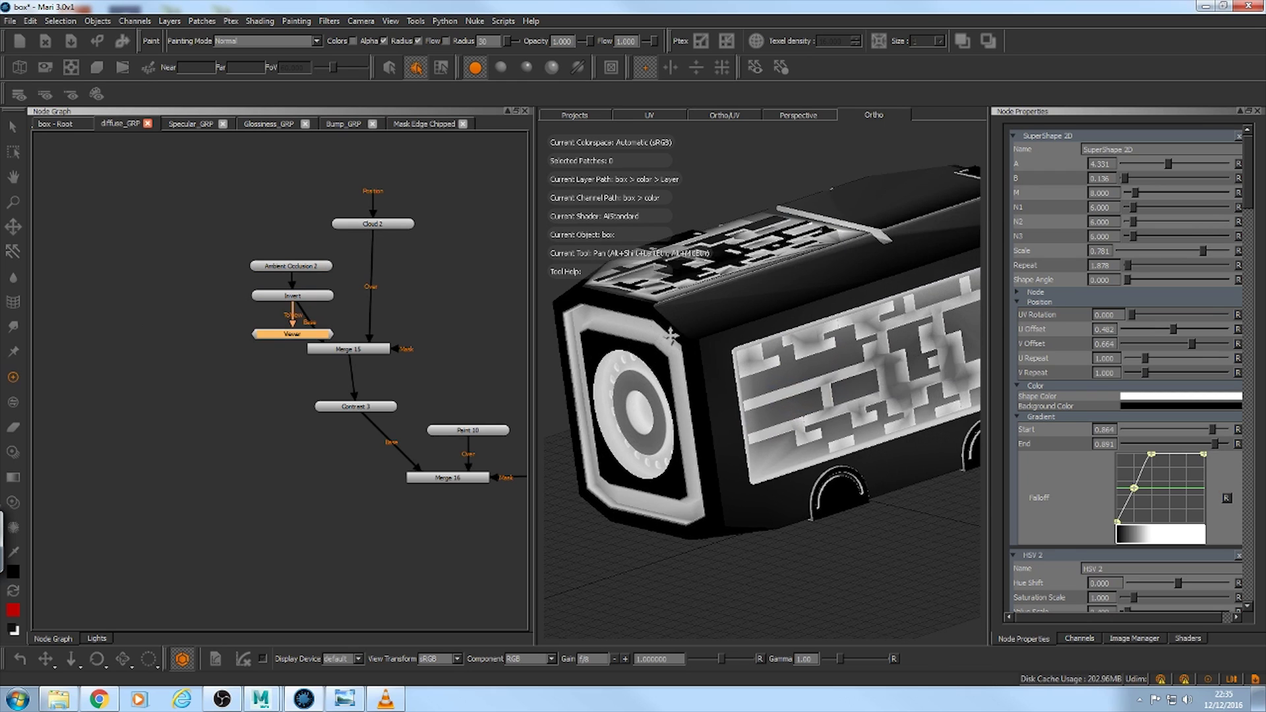
Step: Preview Merge 15, which combines the inverted occlusion with Cloud 2, and connect the viewer to Contrast 3
{"action": "left_click", "coordinate": [357, 352]}
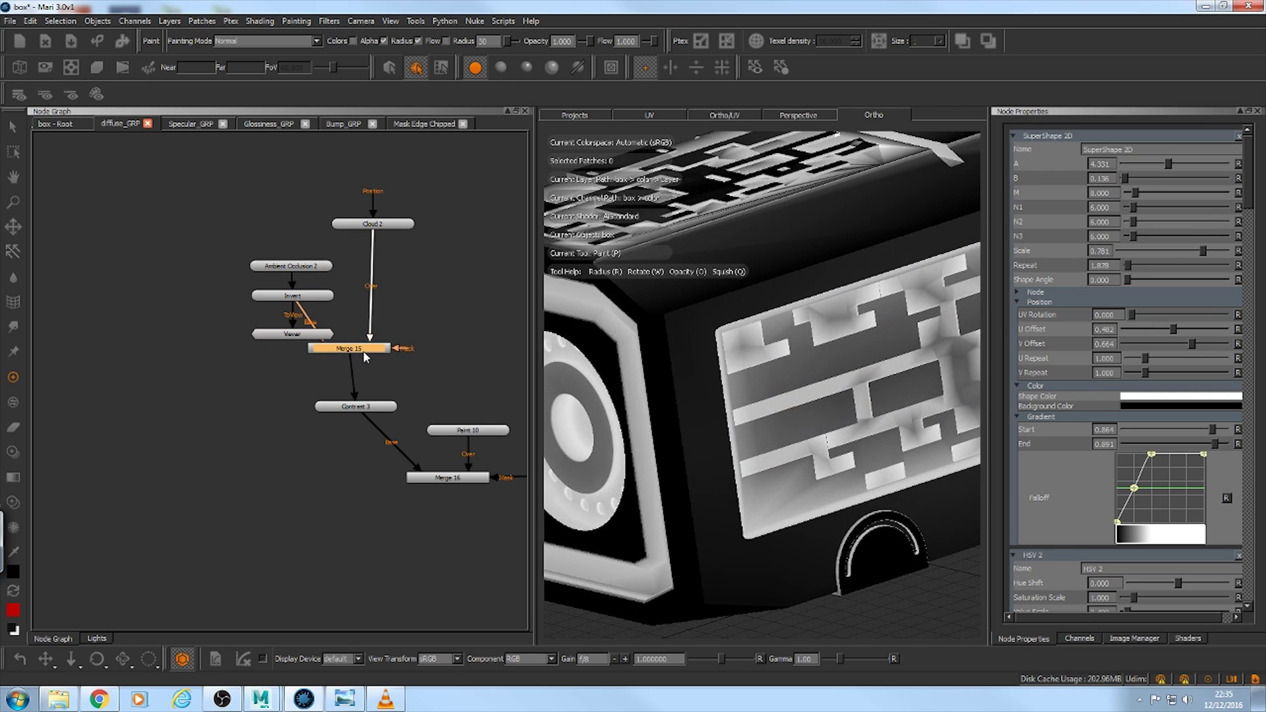
{"action": "key", "text": "1"}
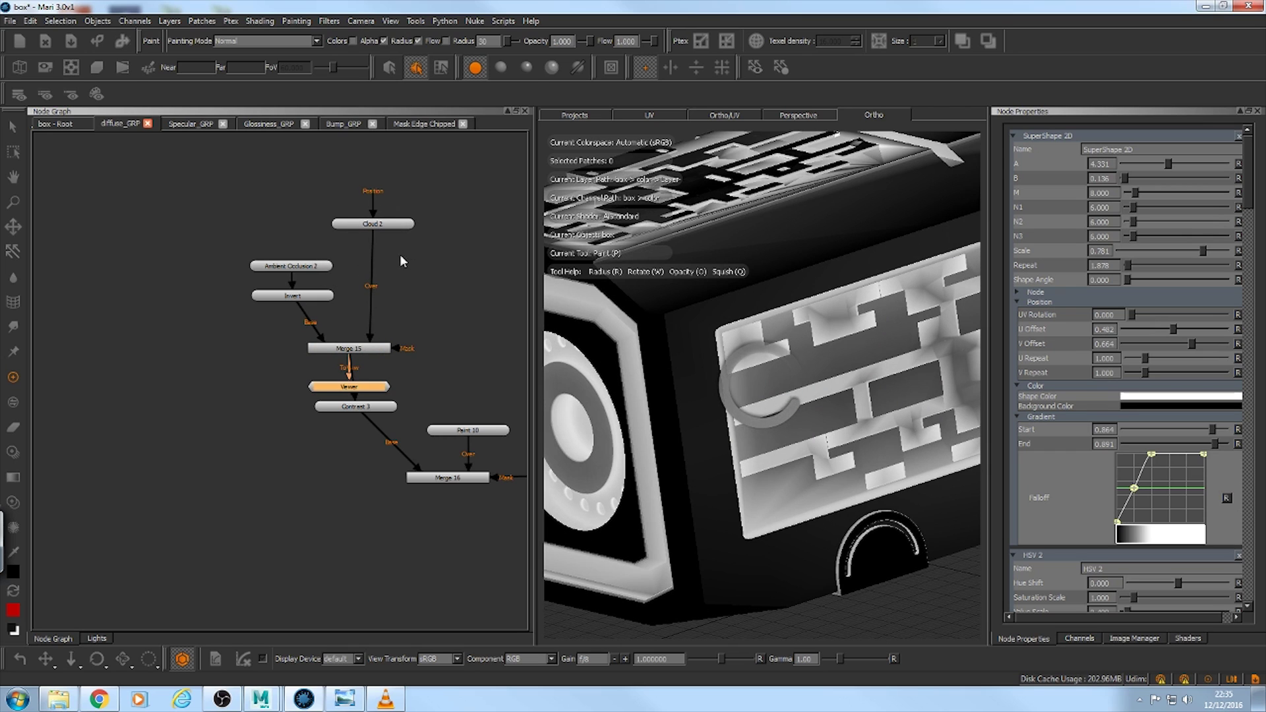
{"action": "left_click_drag", "start_coordinate": [395, 224], "coordinate": [392, 231]}
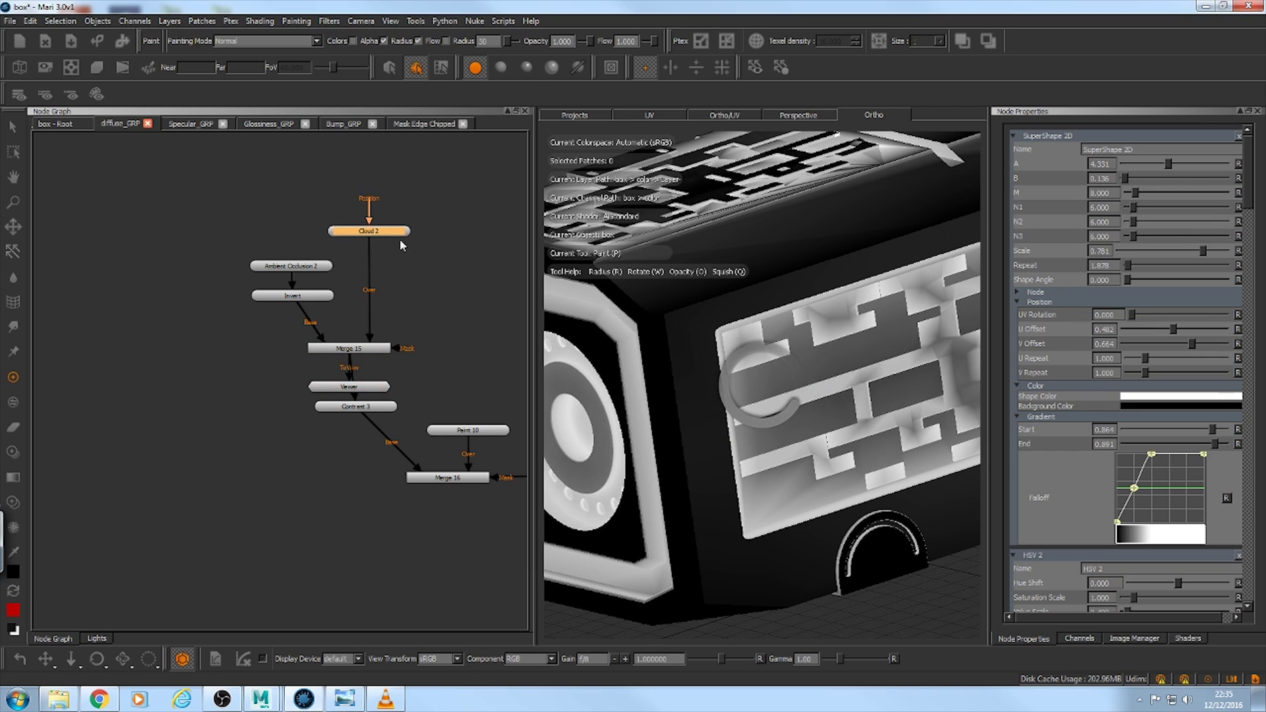
{"action": "left_click_drag", "start_coordinate": [380, 388], "coordinate": [348, 390]}
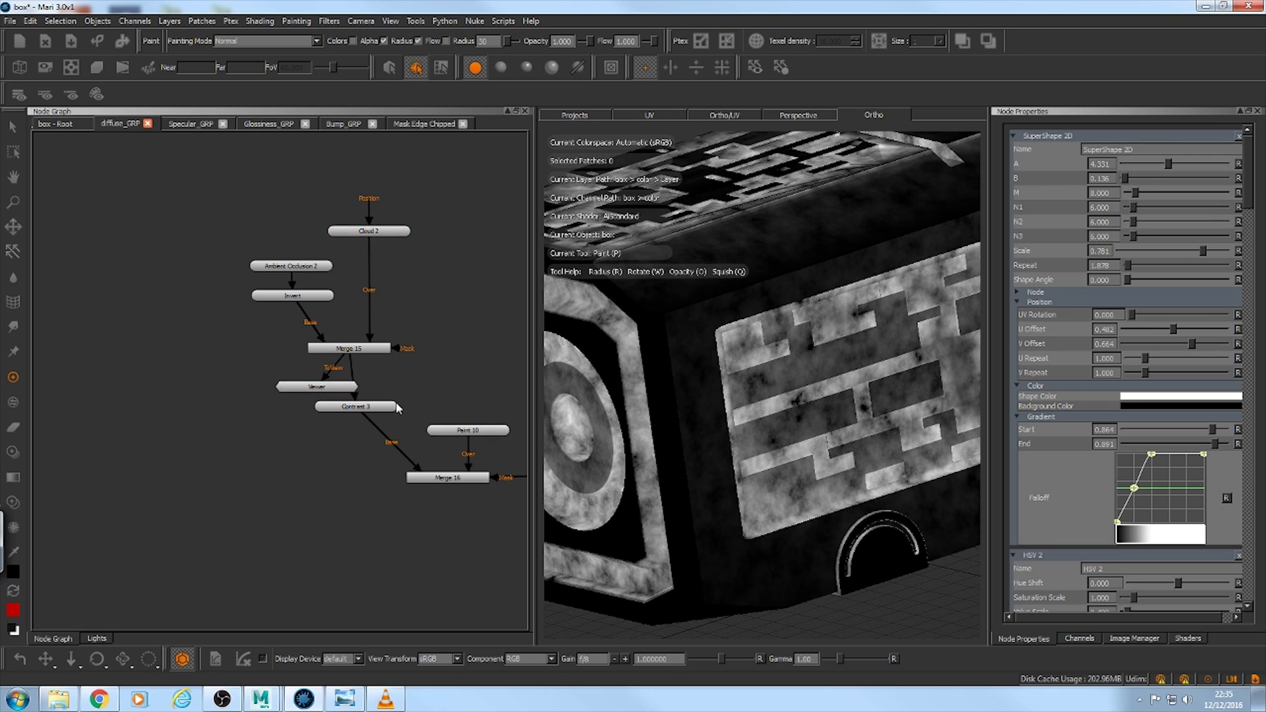
{"action": "key", "text": "v"}
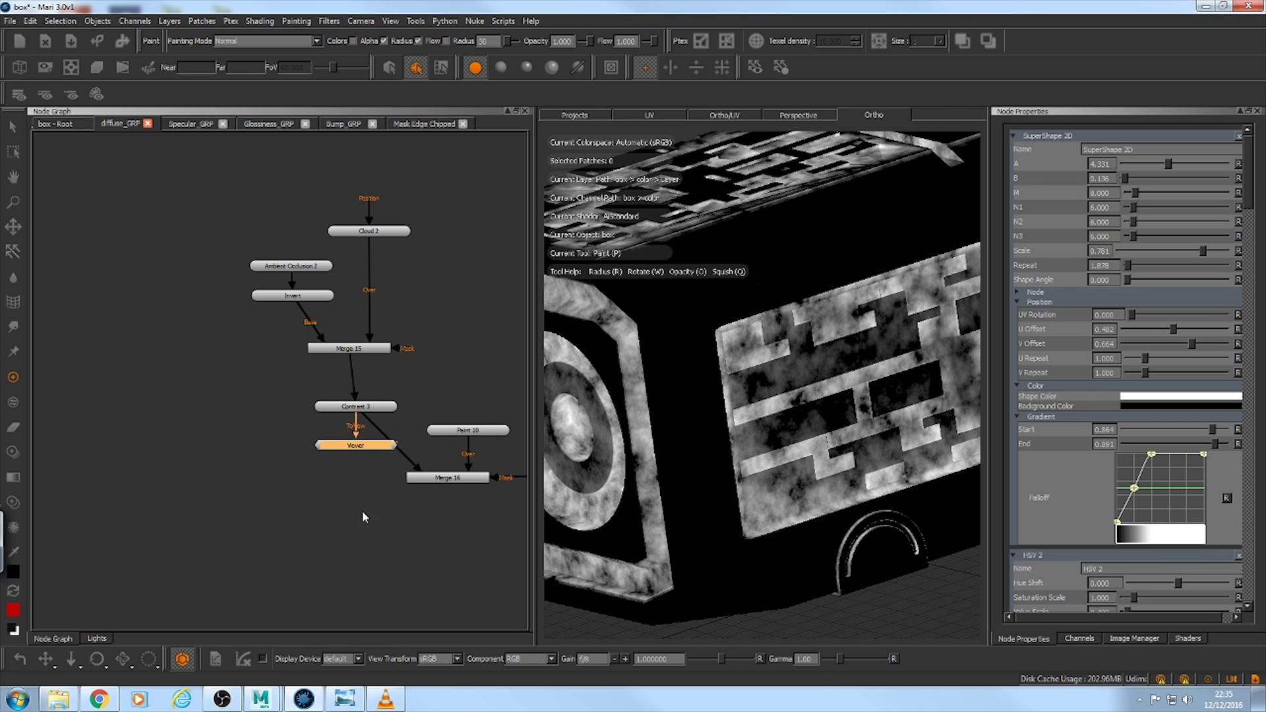
Step: Connect the viewer to Merge 16, which adds the Paint 10 node over the contrasted occlusion mask
{"action": "middle_click_drag", "start_coordinate": [360, 511], "coordinate": [282, 465]}
{"action": "left_click", "coordinate": [371, 432]}
{"action": "key", "text": "v"}
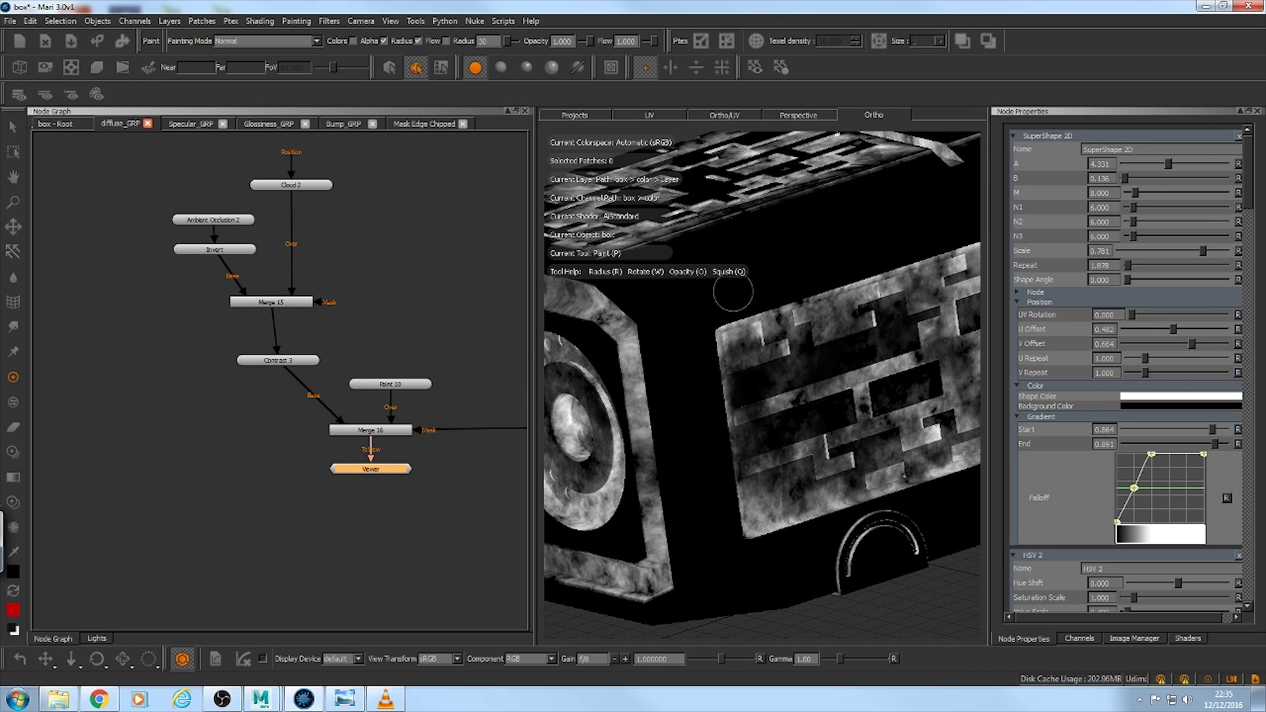
Step: Examine the Merge 16 mask around the box, including the end faces, vent slots, ornamental strip and top
{"action": "right_click_drag", "start_coordinate": [733, 292], "coordinate": [691, 274], "text": "alt"}
{"action": "left_click_drag", "start_coordinate": [692, 273], "coordinate": [804, 256], "text": "alt"}
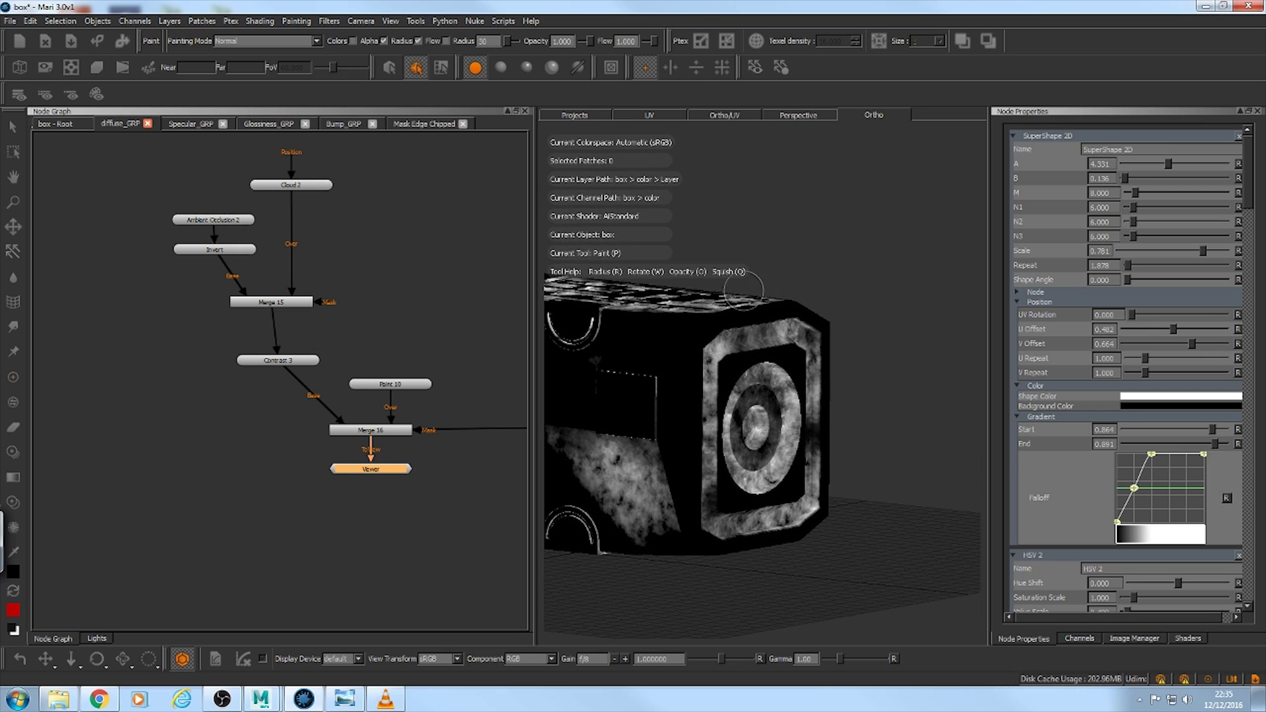
{"action": "middle_click_drag", "start_coordinate": [744, 291], "coordinate": [822, 268], "text": "alt"}
{"action": "left_click_drag", "start_coordinate": [823, 269], "coordinate": [916, 257], "text": "alt"}
{"action": "middle_click_drag", "start_coordinate": [881, 286], "coordinate": [1039, 266], "text": "alt"}
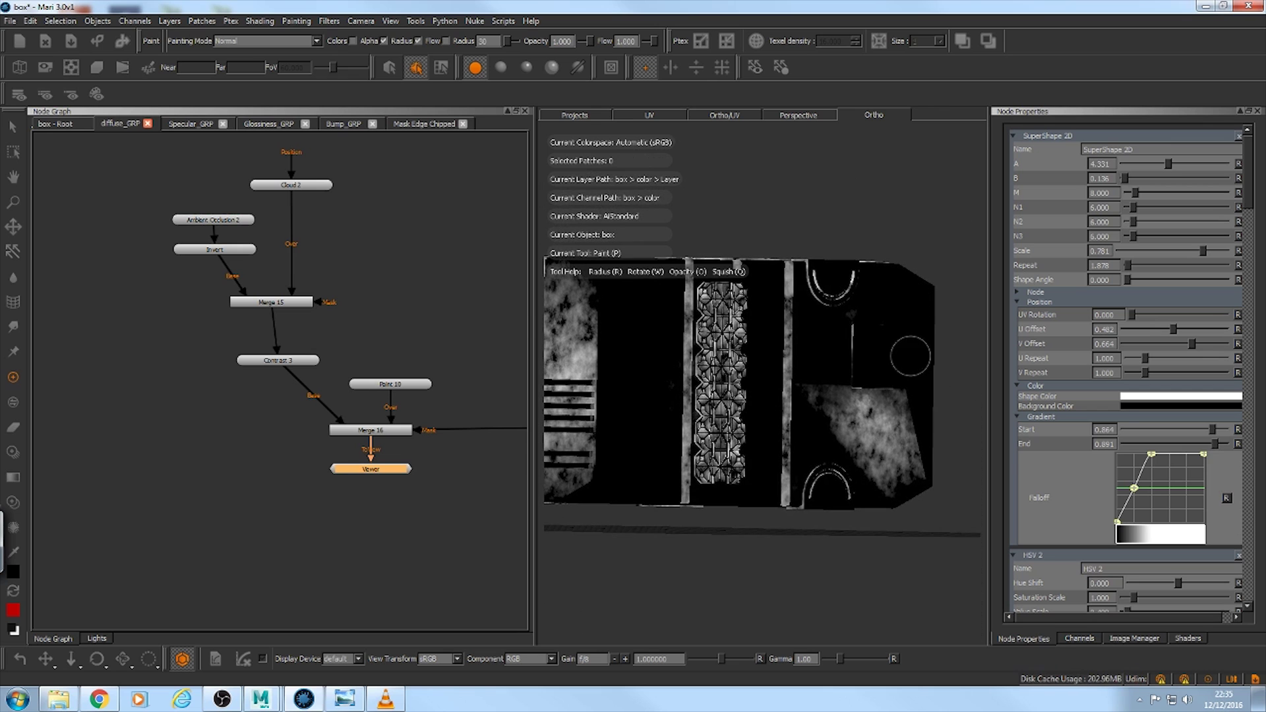
{"action": "middle_click_drag", "start_coordinate": [923, 409], "coordinate": [1018, 398], "text": "alt"}
{"action": "left_click_drag", "start_coordinate": [950, 138], "coordinate": [1009, 171], "text": "alt"}
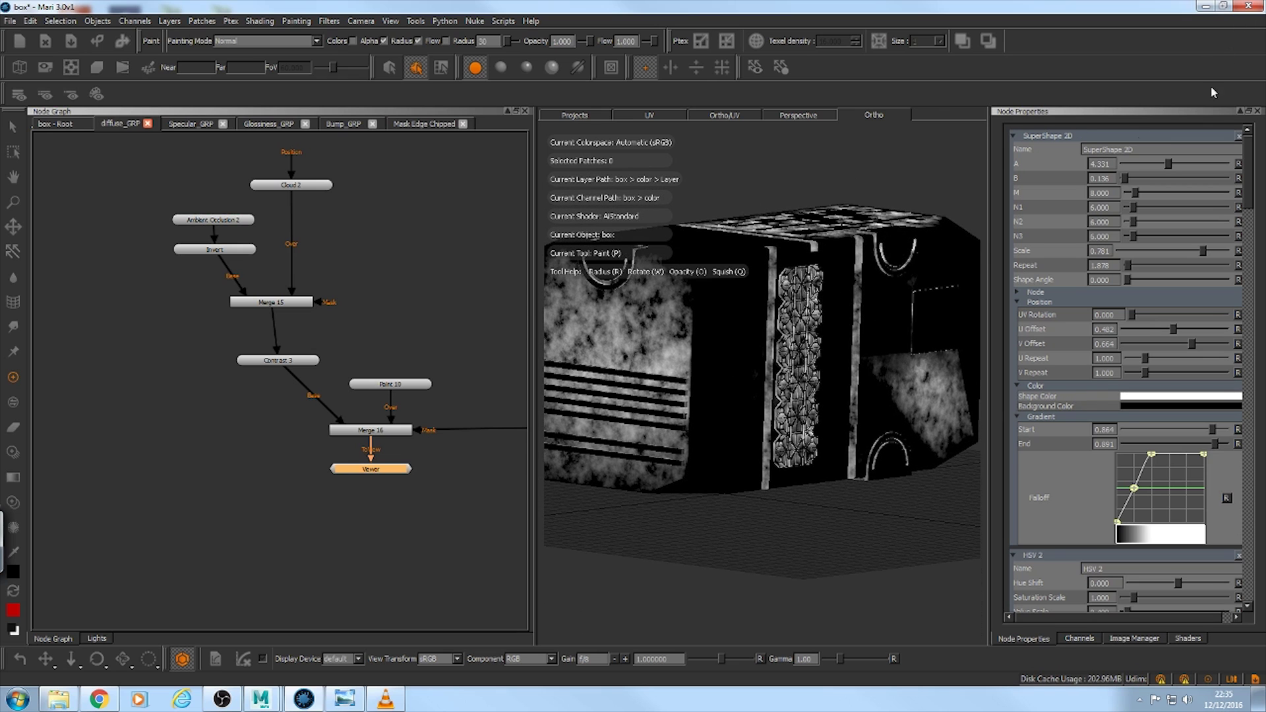
{"action": "middle_click_drag", "start_coordinate": [846, 401], "coordinate": [883, 437], "text": "alt"}
{"action": "middle_click_drag", "start_coordinate": [725, 518], "coordinate": [692, 498], "text": "alt"}
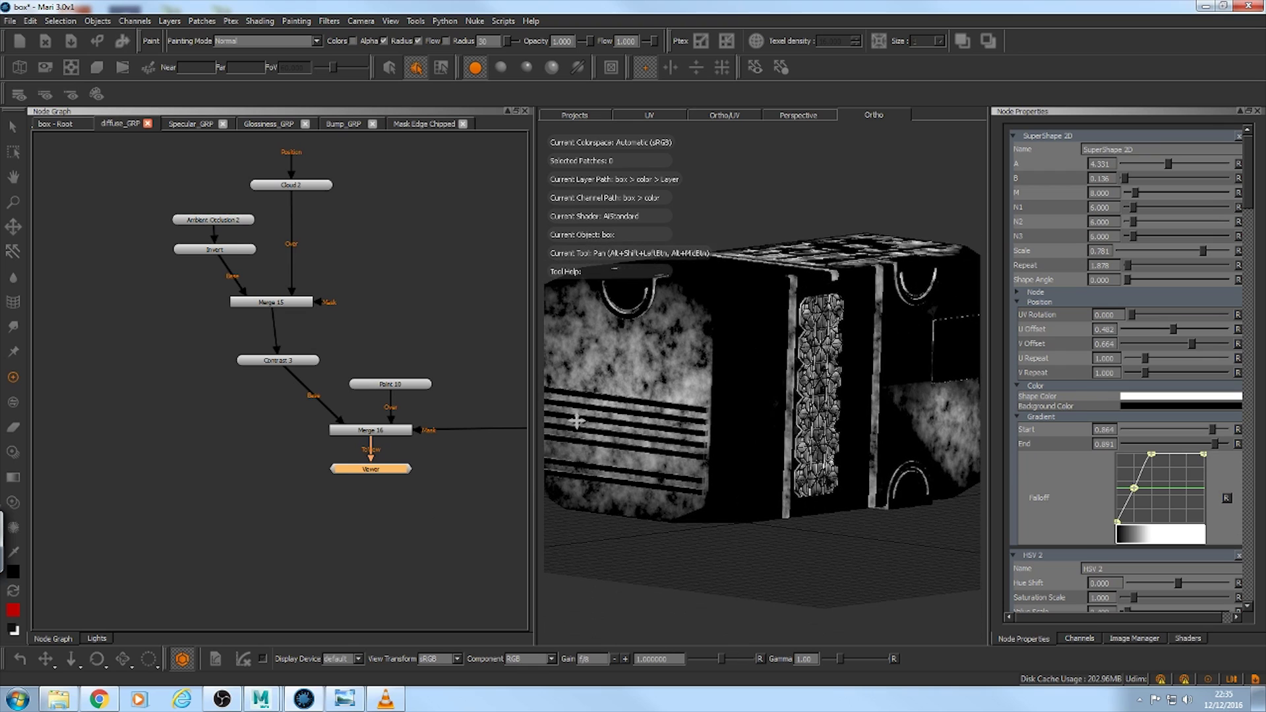
{"action": "mouse_move", "coordinate": [587, 396]}
{"action": "left_mouse_down", "text": "alt"}
{"action": "mouse_move", "coordinate": [657, 426]}
{"action": "mouse_move", "coordinate": [643, 432]}
{"action": "left_mouse_up", "text": "alt"}
{"action": "right_click_drag", "start_coordinate": [594, 409], "coordinate": [687, 362], "text": "alt"}
{"action": "left_click_drag", "start_coordinate": [687, 362], "coordinate": [529, 491], "text": "alt"}
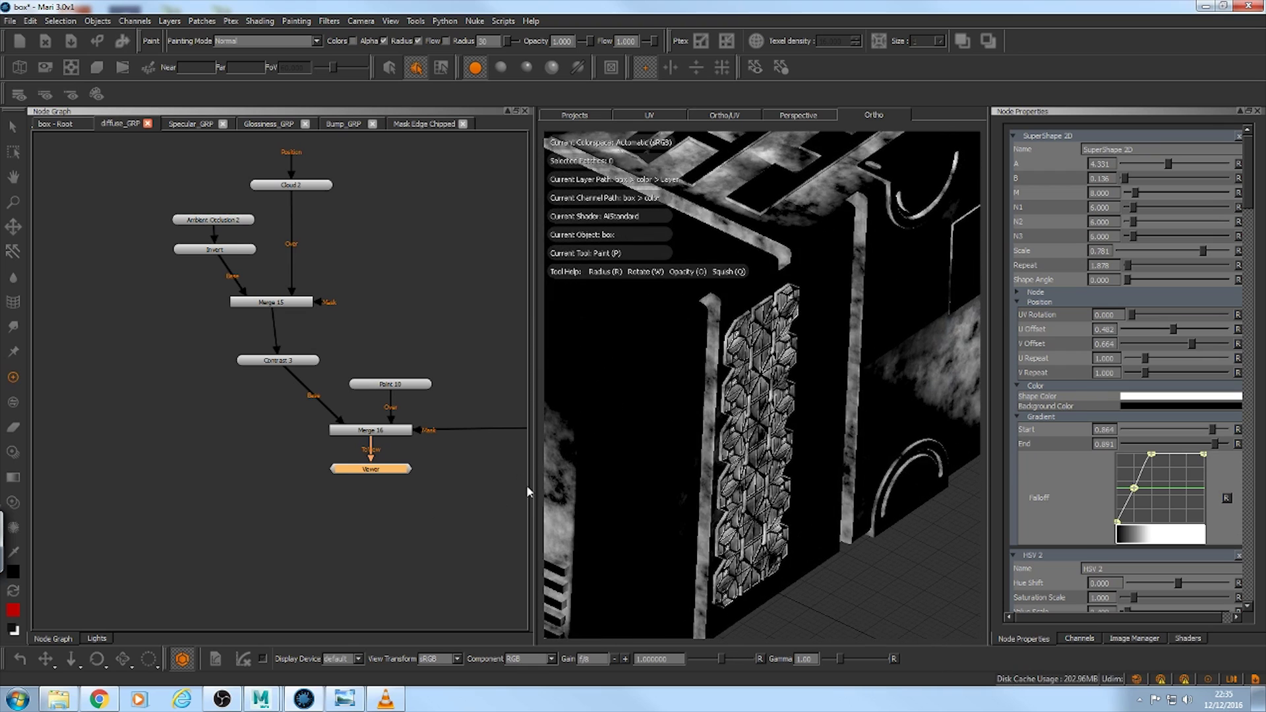
{"action": "right_click_drag", "start_coordinate": [653, 425], "coordinate": [543, 428], "text": "alt"}
Step: Connect the viewer to Merge 14, move the Color 12 node slightly aside and inspect the masked color on the box close up
{"action": "scroll", "coordinate": [319, 348], "scroll_direction": "down", "scroll_amount": 1}
{"action": "middle_click_drag", "start_coordinate": [432, 347], "coordinate": [98, 327]}
{"action": "scroll", "coordinate": [236, 352], "scroll_direction": "down", "scroll_amount": 2}
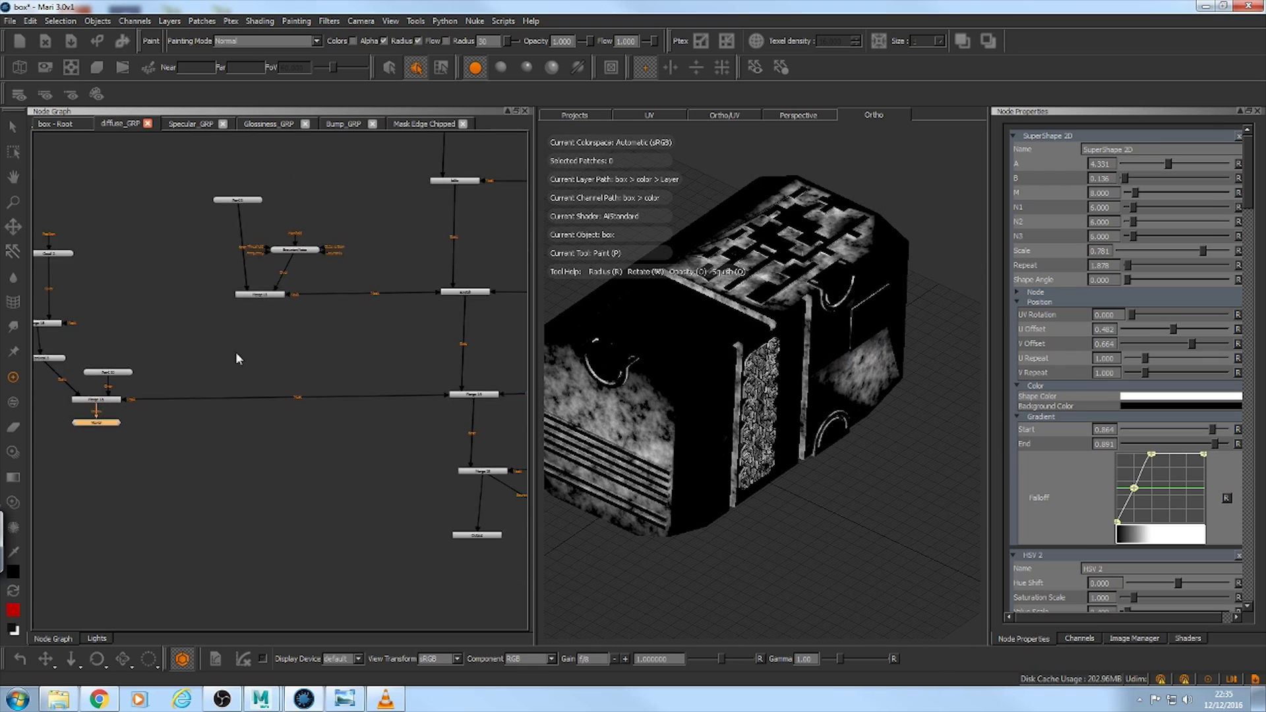
{"action": "middle_click_drag", "start_coordinate": [457, 354], "coordinate": [212, 314]}
{"action": "scroll", "coordinate": [213, 320], "scroll_direction": "up", "scroll_amount": 2}
{"action": "middle_click_drag", "start_coordinate": [345, 304], "coordinate": [417, 285]}
{"action": "scroll", "coordinate": [433, 277], "scroll_direction": "up", "scroll_amount": 1}
{"action": "left_click", "coordinate": [286, 319]}
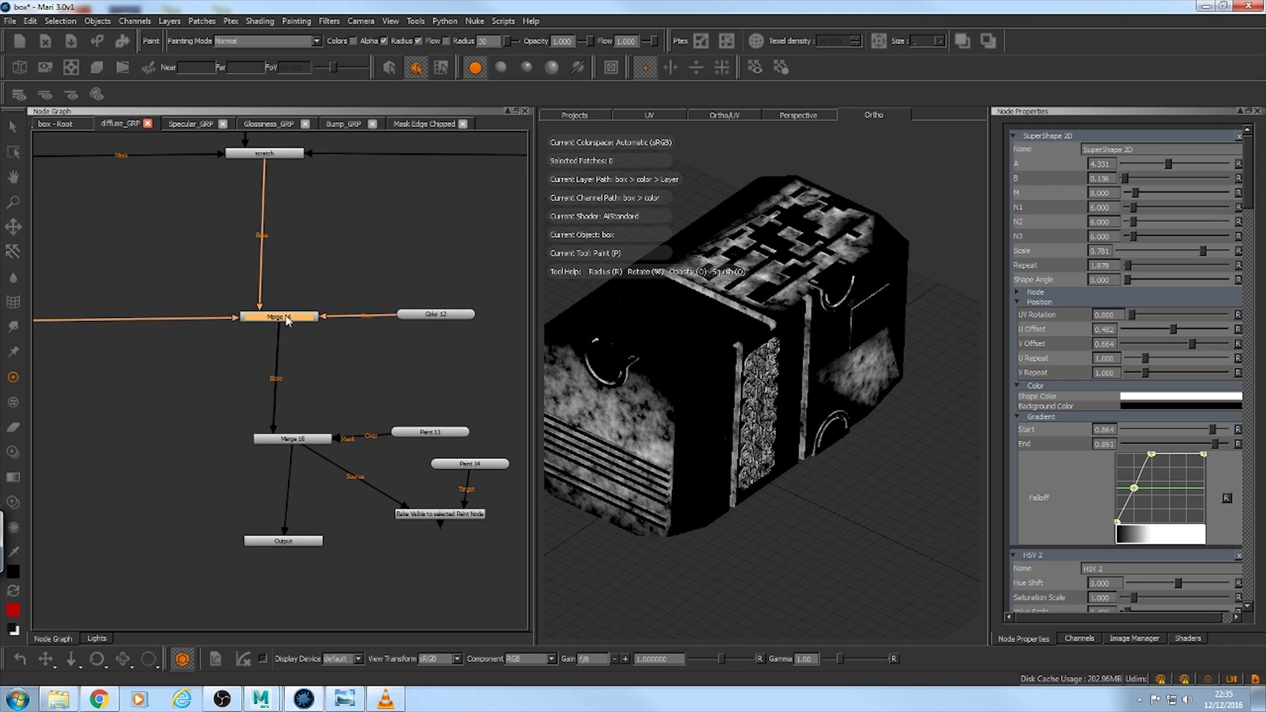
{"action": "key", "text": "1"}
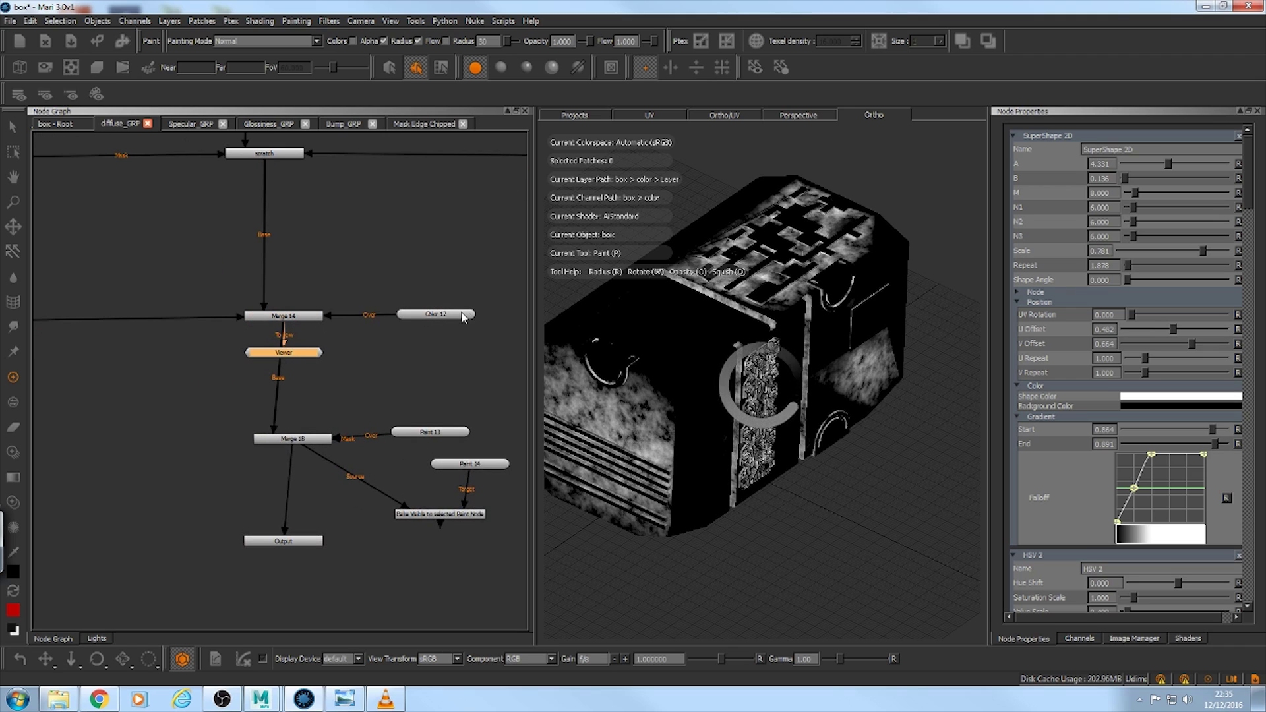
{"action": "left_click_drag", "start_coordinate": [462, 316], "coordinate": [480, 309]}
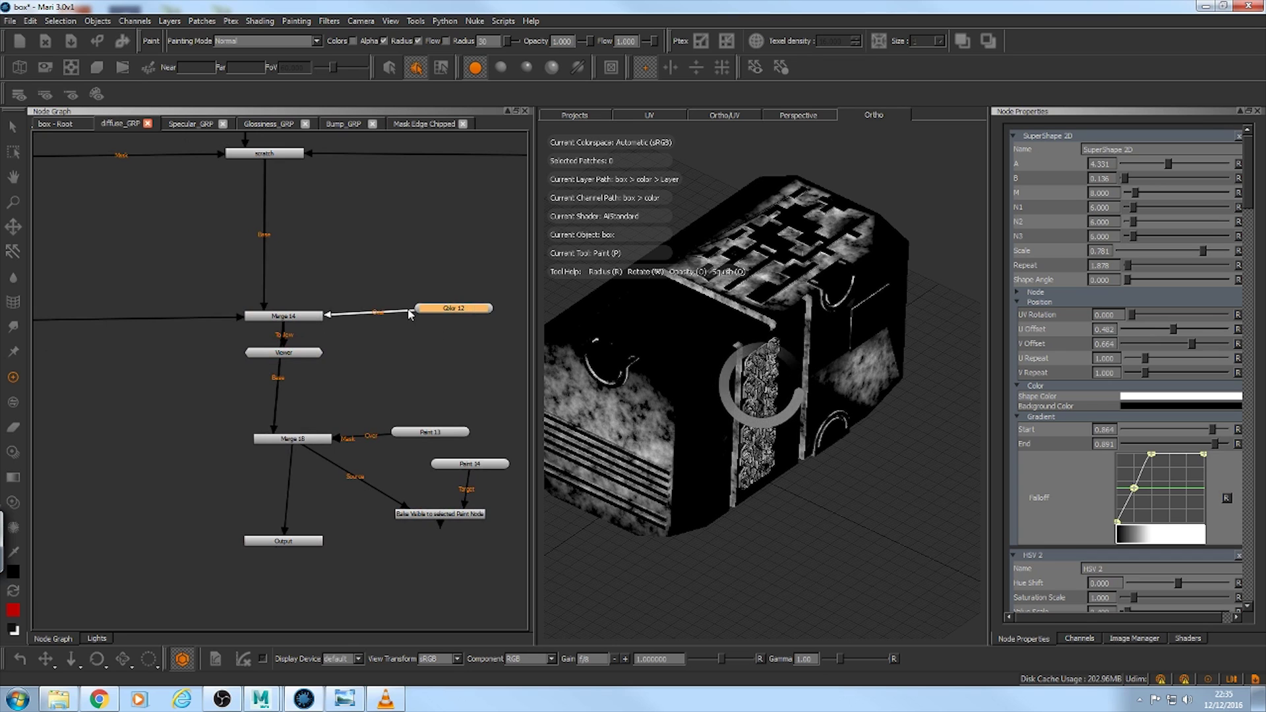
{"action": "scroll", "coordinate": [707, 346], "scroll_direction": "up", "scroll_amount": 6}
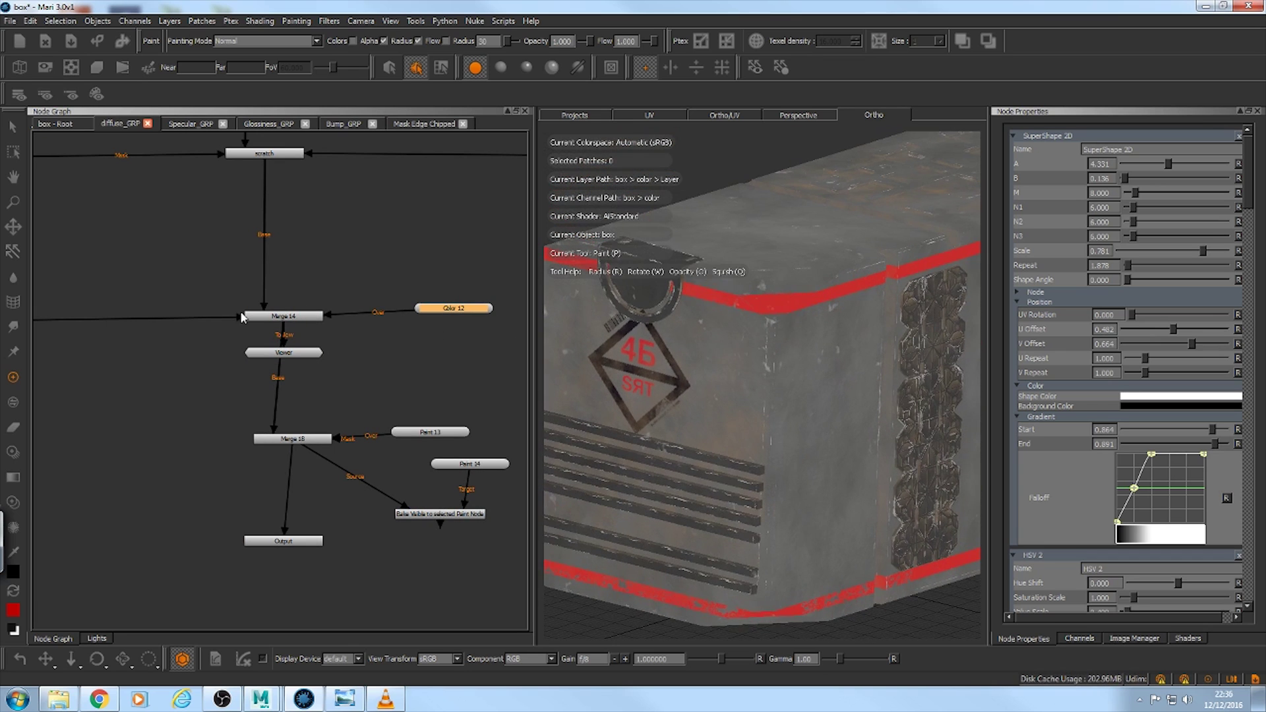
Step: Review the main merge chain around the scratch node and Merge 14, and connect the viewer to Merge 18 above the Output node
{"action": "right_click_drag", "start_coordinate": [353, 350], "coordinate": [312, 357], "text": "alt"}
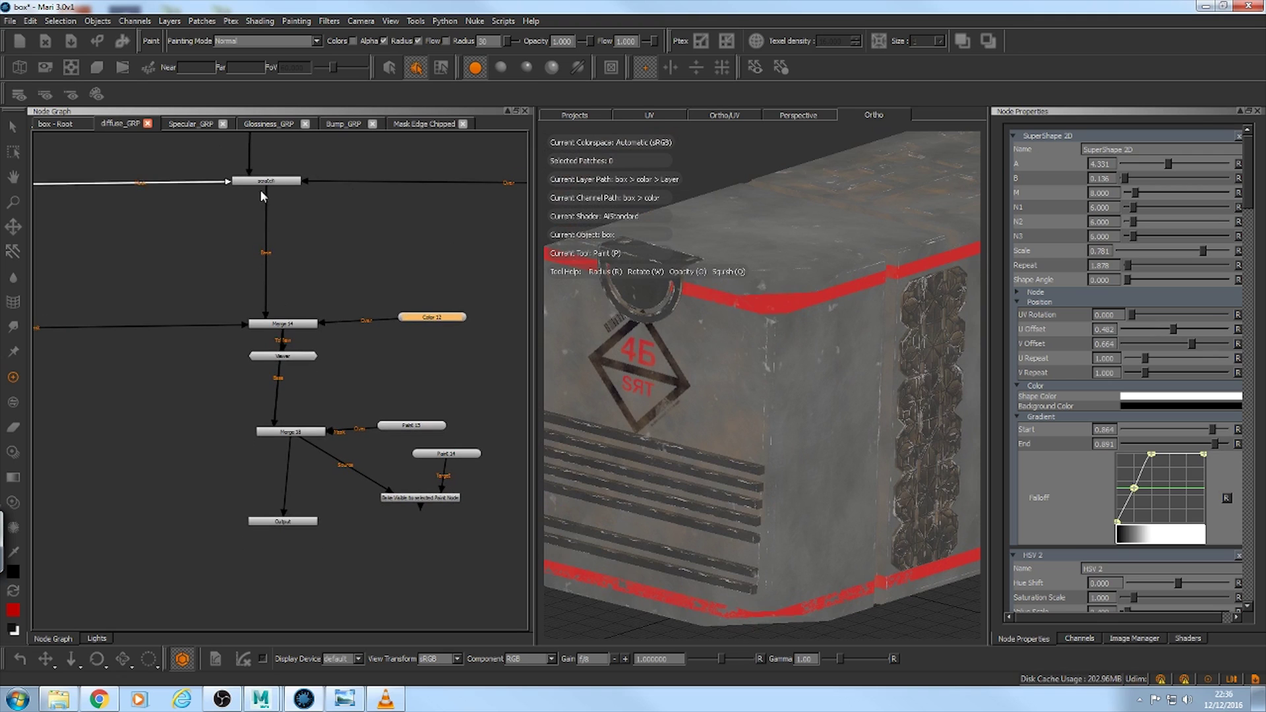
{"action": "right_click_drag", "start_coordinate": [434, 260], "coordinate": [155, 310], "text": "alt"}
{"action": "middle_click_drag", "start_coordinate": [271, 228], "coordinate": [266, 376], "text": "alt"}
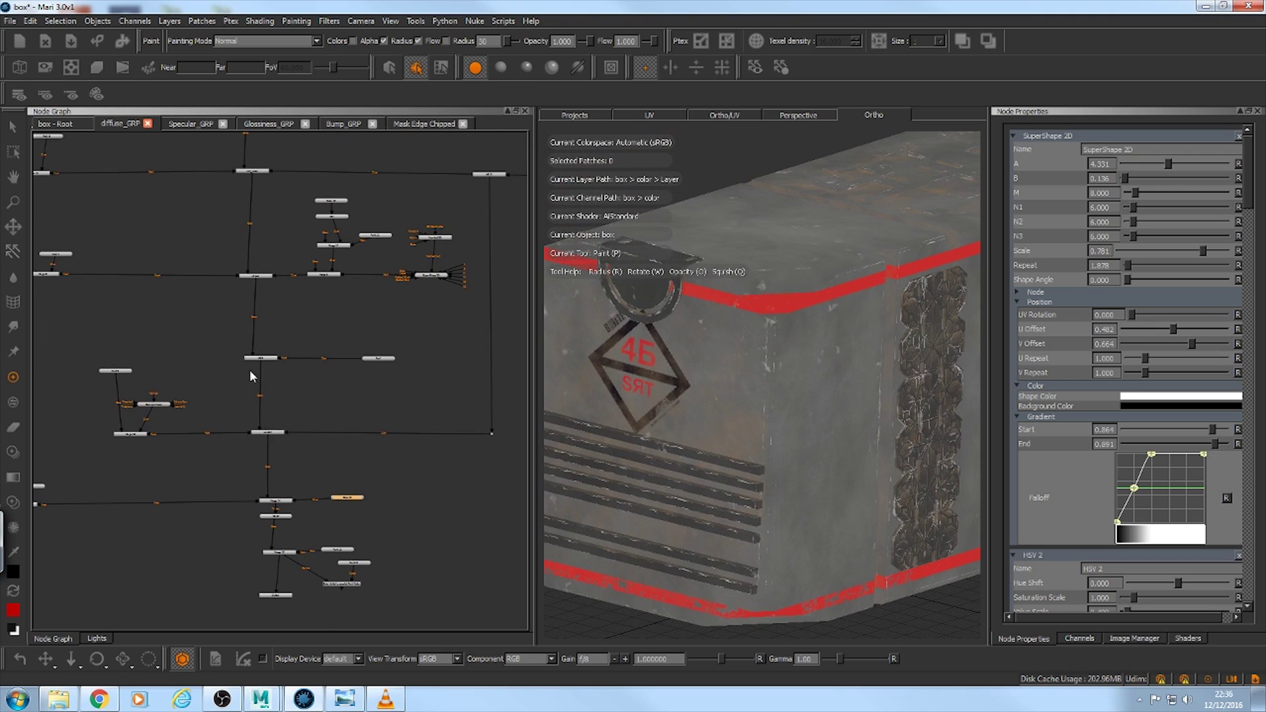
{"action": "right_click_drag", "start_coordinate": [249, 371], "coordinate": [353, 408], "text": "alt"}
{"action": "middle_click_drag", "start_coordinate": [353, 408], "coordinate": [382, 252], "text": "alt"}
{"action": "left_click_drag", "start_coordinate": [248, 383], "coordinate": [321, 406]}
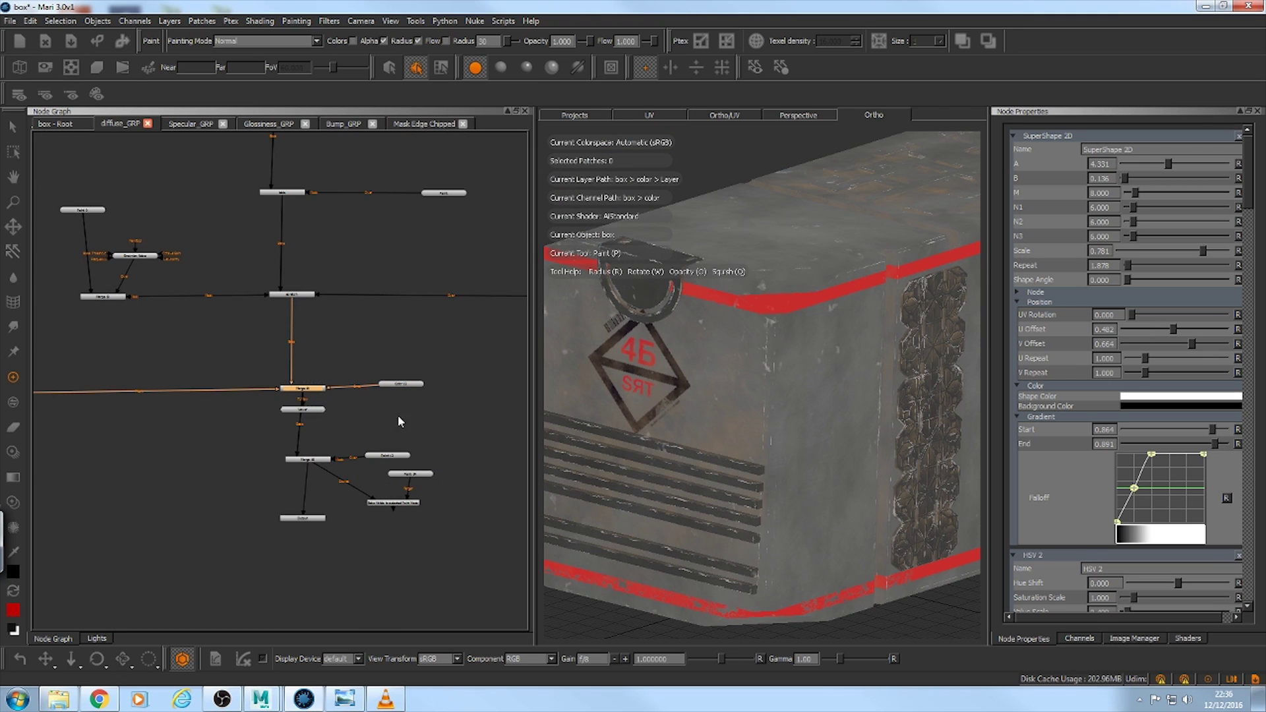
{"action": "right_click_drag", "start_coordinate": [398, 416], "coordinate": [405, 435], "text": "alt"}
{"action": "middle_click_drag", "start_coordinate": [405, 435], "coordinate": [424, 284], "text": "alt"}
{"action": "right_click_drag", "start_coordinate": [309, 310], "coordinate": [342, 333], "text": "alt"}
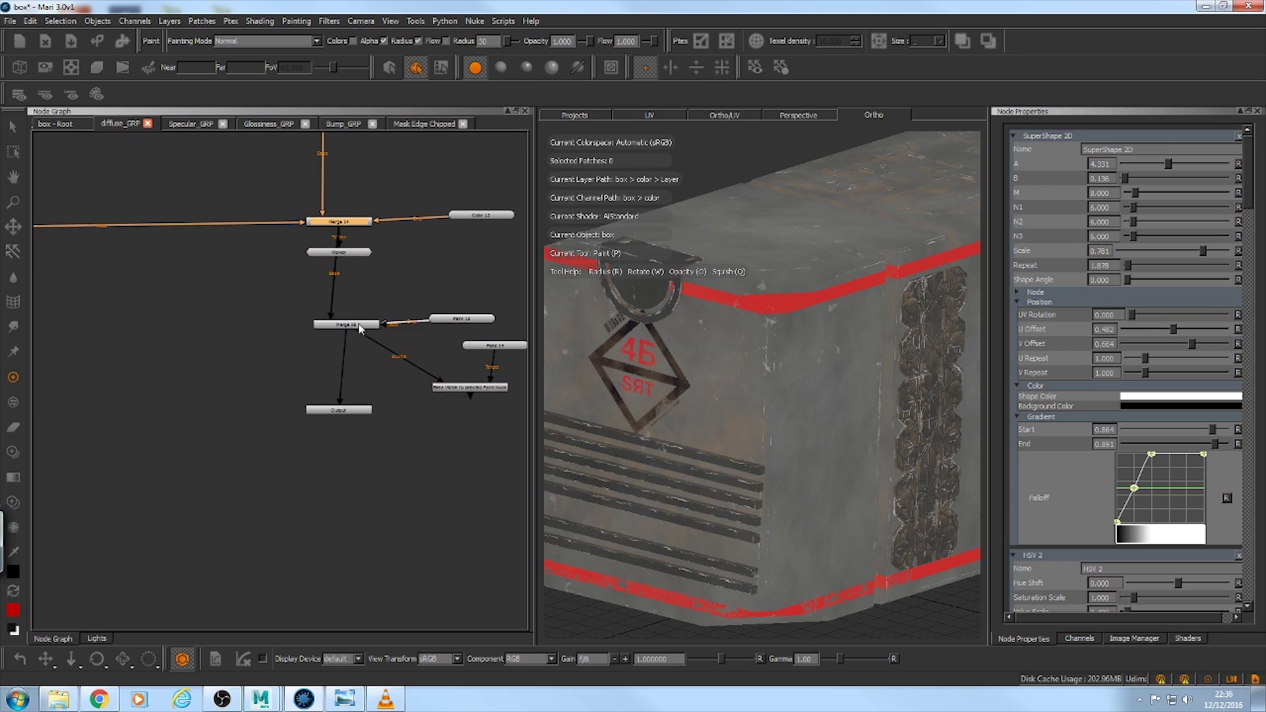
{"action": "left_click", "coordinate": [350, 325]}
{"action": "key", "text": "v"}
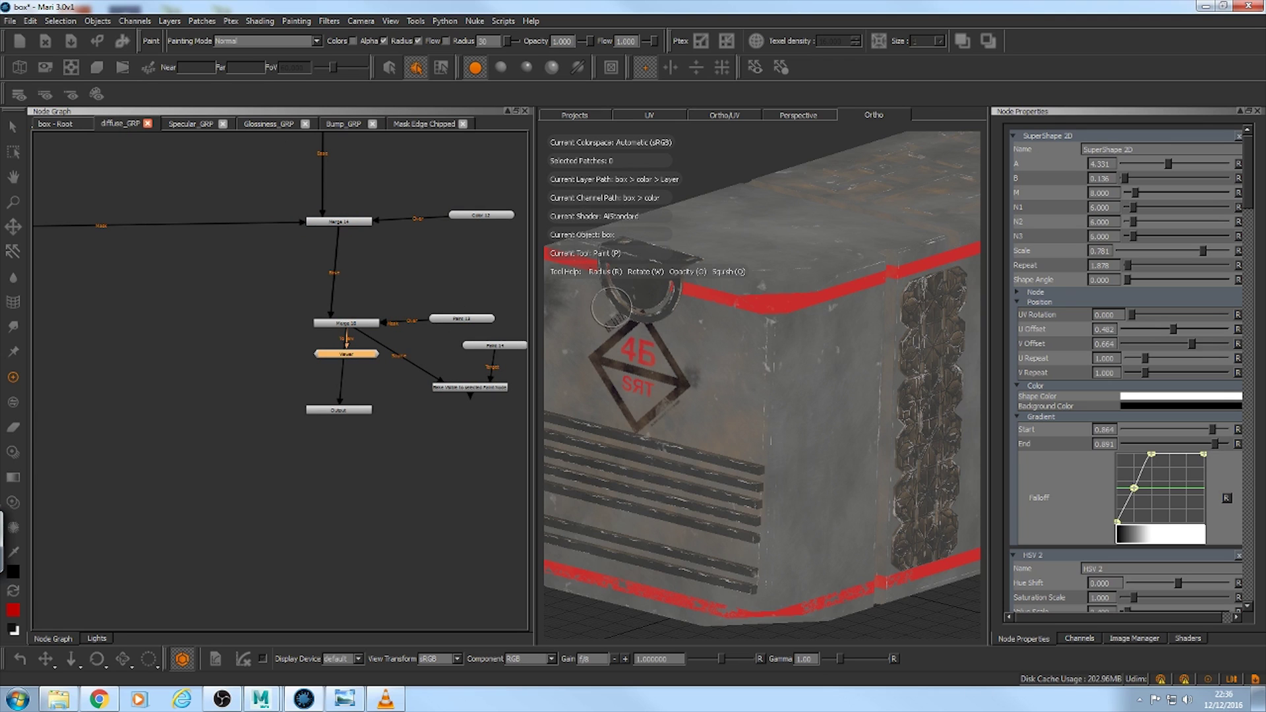
Step: Inspect the Merge 18 diffuse result on the label side and on the end face with the ring of dots
{"action": "mouse_move", "coordinate": [659, 302]}
{"action": "left_mouse_down", "text": "alt"}
{"action": "mouse_move", "coordinate": [880, 277]}
{"action": "mouse_move", "coordinate": [702, 302]}
{"action": "left_mouse_up", "text": "alt"}
{"action": "middle_click_drag", "start_coordinate": [712, 302], "coordinate": [778, 328], "text": "alt"}
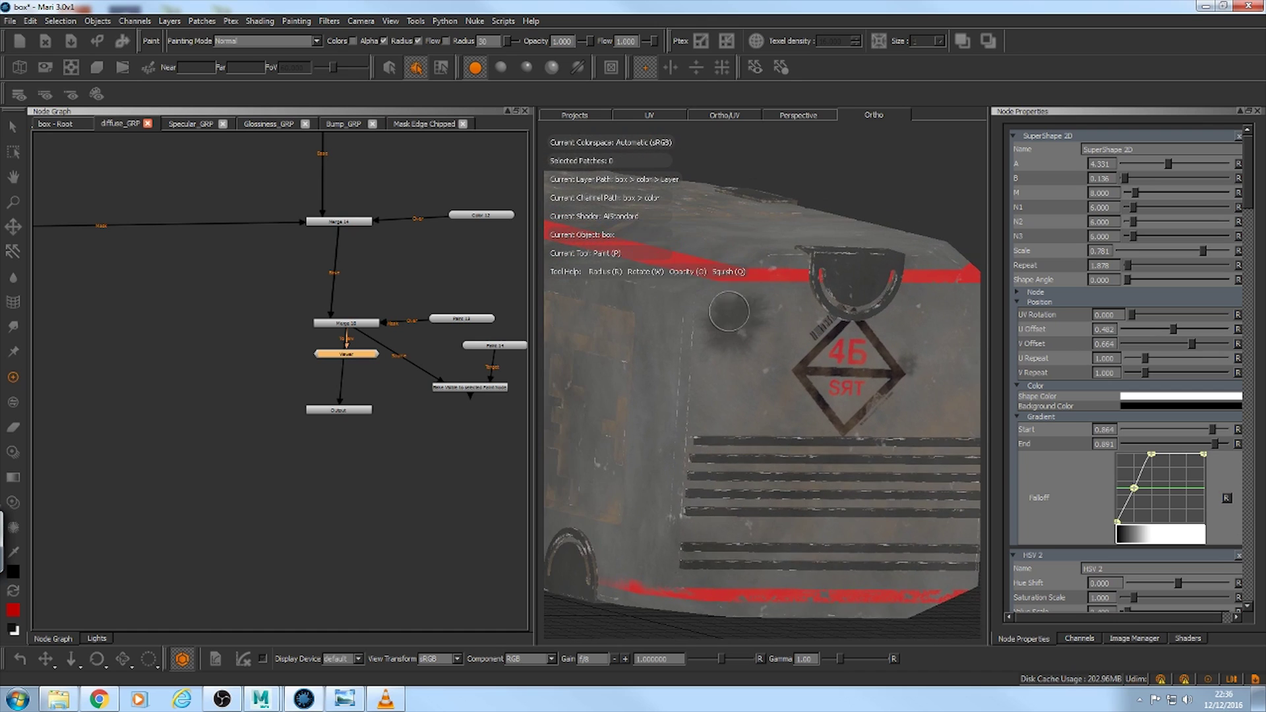
{"action": "mouse_move", "coordinate": [778, 328]}
{"action": "right_mouse_down", "text": "alt"}
{"action": "mouse_move", "coordinate": [815, 302]}
{"action": "mouse_move", "coordinate": [720, 284]}
{"action": "mouse_move", "coordinate": [682, 300]}
{"action": "right_mouse_up", "text": "alt"}
{"action": "left_click_drag", "start_coordinate": [681, 300], "coordinate": [902, 298], "text": "alt"}
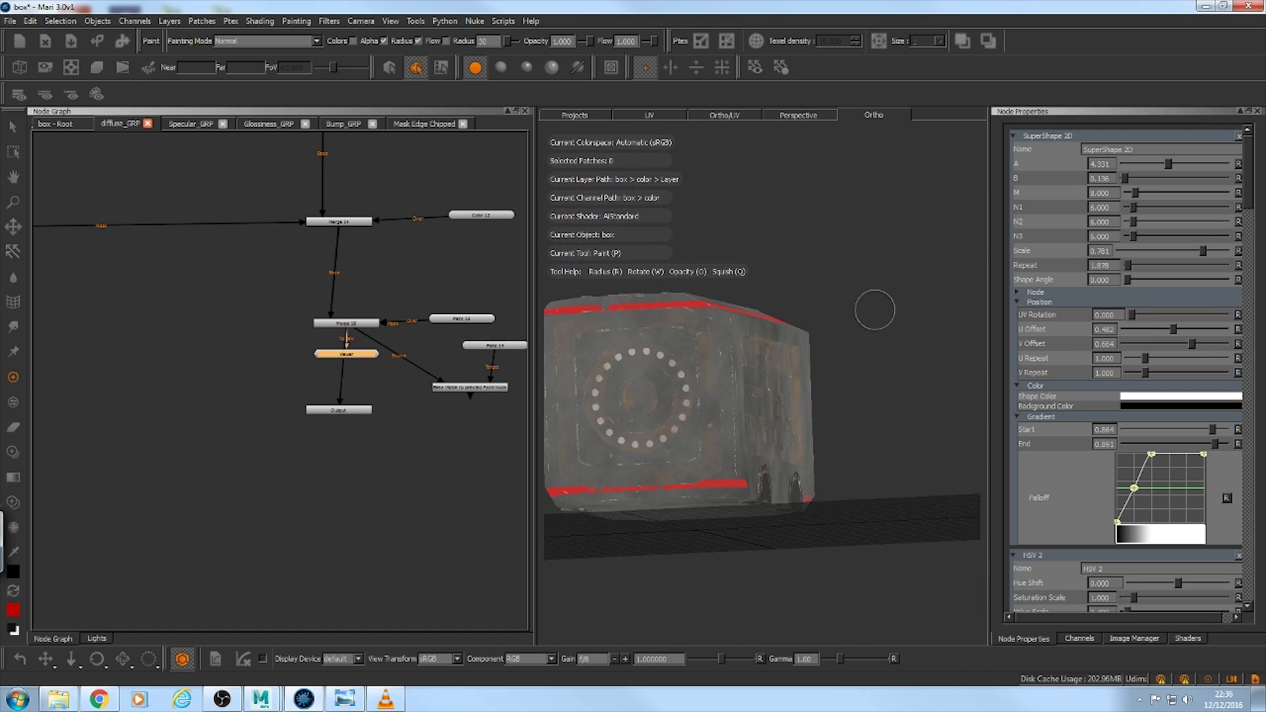
Step: Inspect the Merge 18 diffuse result on the box's label side, including the handle, diamond marking and vent slots
{"action": "left_click_drag", "start_coordinate": [948, 354], "coordinate": [1062, 347], "text": "alt"}
{"action": "left_click_drag", "start_coordinate": [842, 389], "coordinate": [956, 376], "text": "alt"}
{"action": "middle_click_drag", "start_coordinate": [741, 393], "coordinate": [802, 332], "text": "alt"}
{"action": "right_click_drag", "start_coordinate": [741, 362], "coordinate": [827, 364], "text": "alt"}
{"action": "middle_click_drag", "start_coordinate": [778, 514], "coordinate": [884, 498], "text": "alt"}
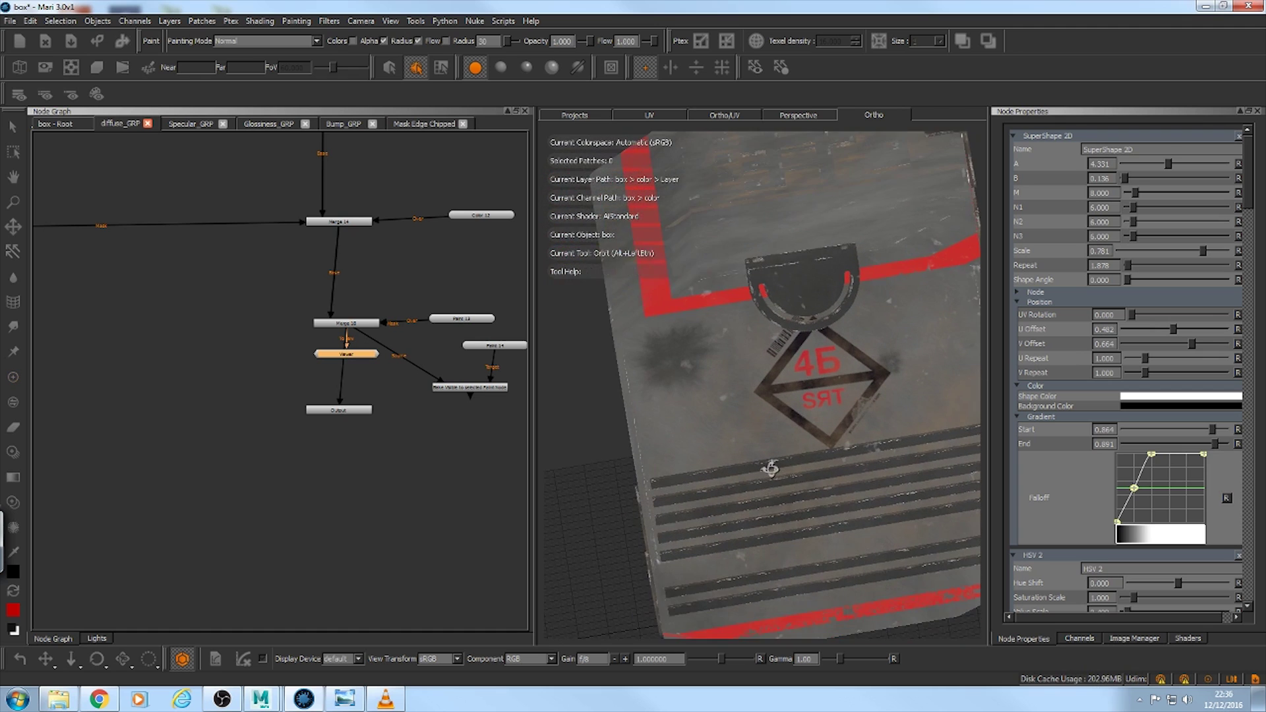
{"action": "left_click_drag", "start_coordinate": [770, 468], "coordinate": [742, 403], "text": "alt"}
{"action": "right_click_drag", "start_coordinate": [623, 379], "coordinate": [680, 371], "text": "alt"}
{"action": "left_click_drag", "start_coordinate": [704, 364], "coordinate": [707, 343], "text": "alt"}
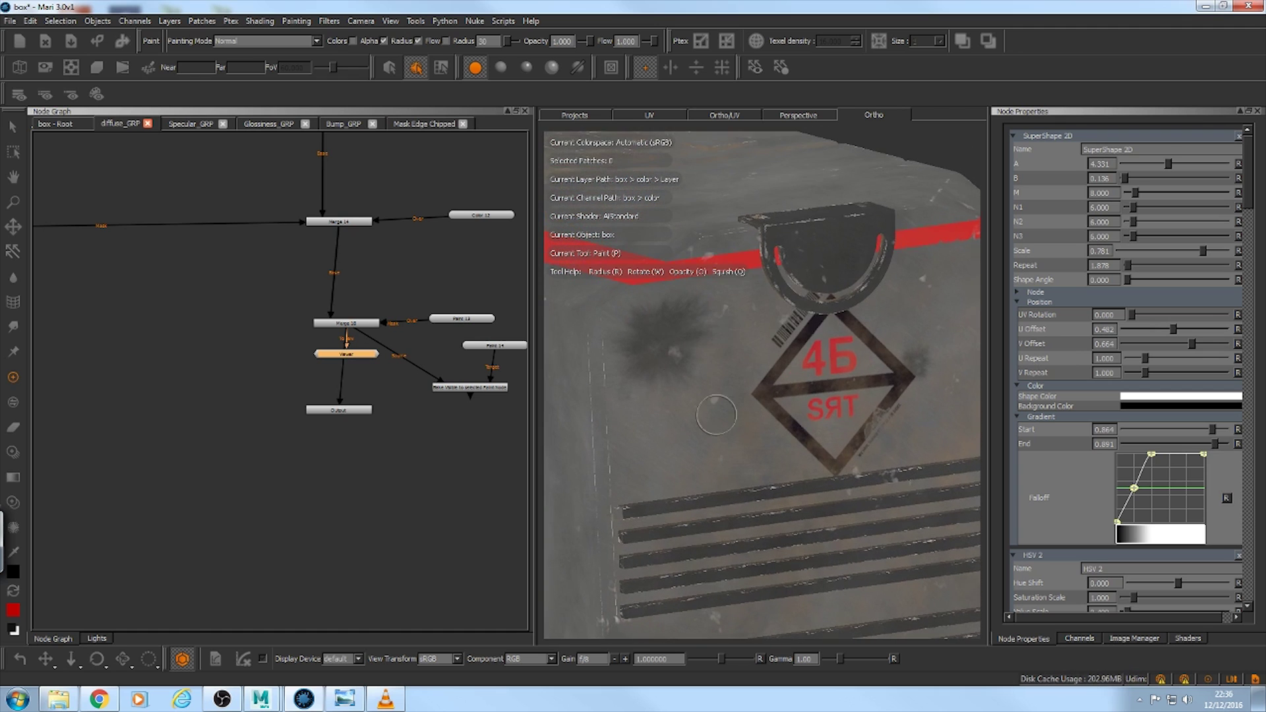
{"action": "right_click_drag", "start_coordinate": [429, 280], "coordinate": [366, 300], "text": "alt"}
{"action": "middle_click_drag", "start_coordinate": [364, 301], "coordinate": [337, 322], "text": "alt"}
{"action": "right_click_drag", "start_coordinate": [340, 319], "coordinate": [513, 240], "text": "alt"}
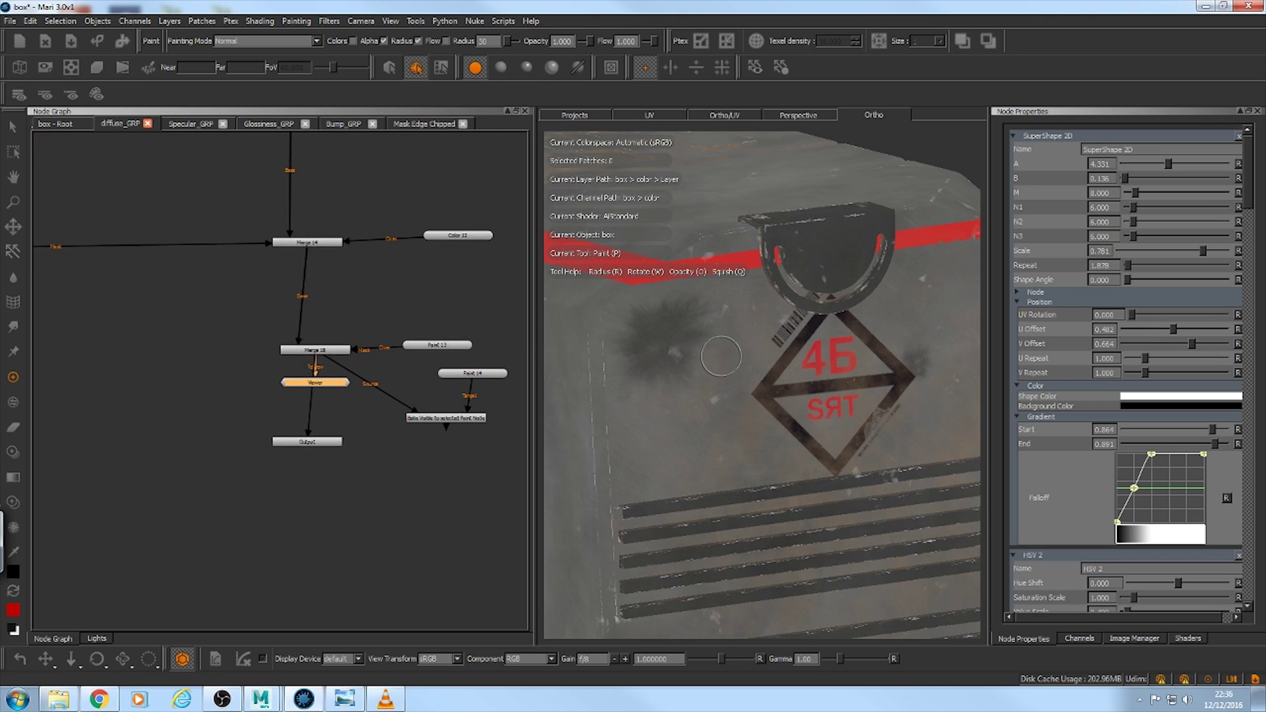
{"action": "right_click_drag", "start_coordinate": [710, 350], "coordinate": [643, 322], "text": "alt"}
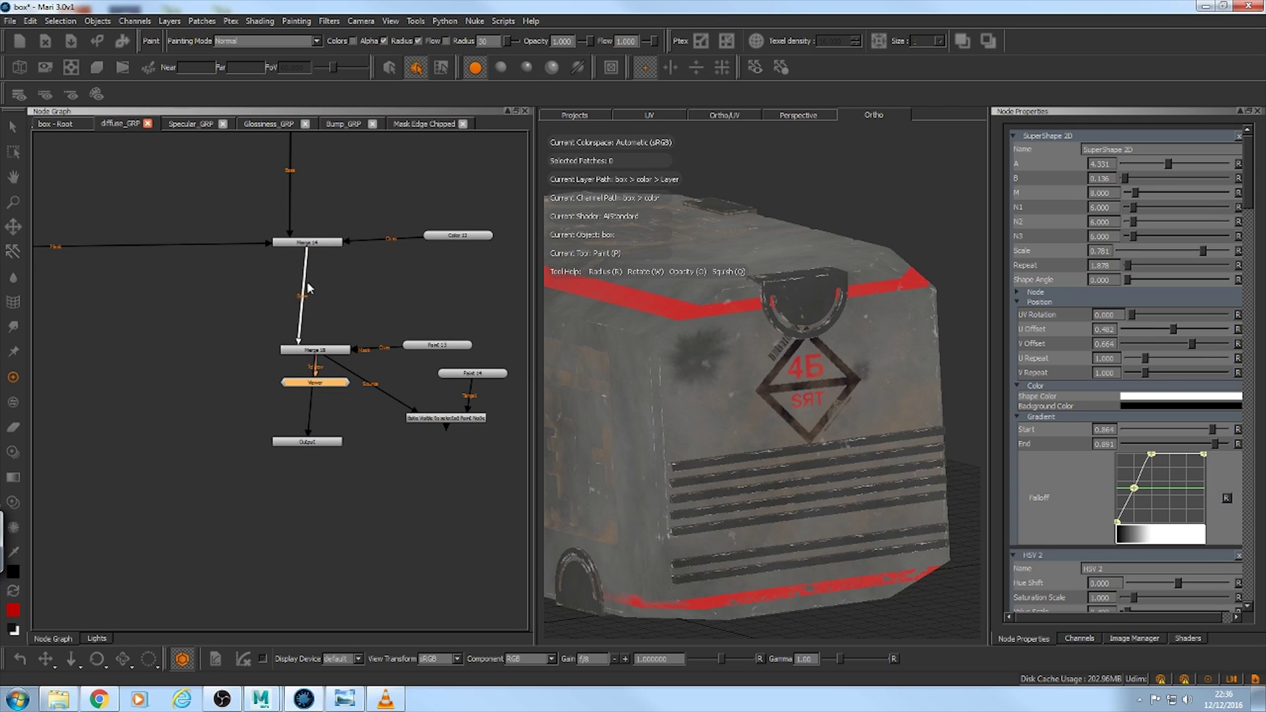
Step: Open the Specular_GRP network and connect the viewer to its Saturation node above the Output
{"action": "right_click_drag", "start_coordinate": [308, 284], "coordinate": [142, 319], "text": "alt"}
{"action": "middle_click_drag", "start_coordinate": [176, 215], "coordinate": [181, 343], "text": "alt"}
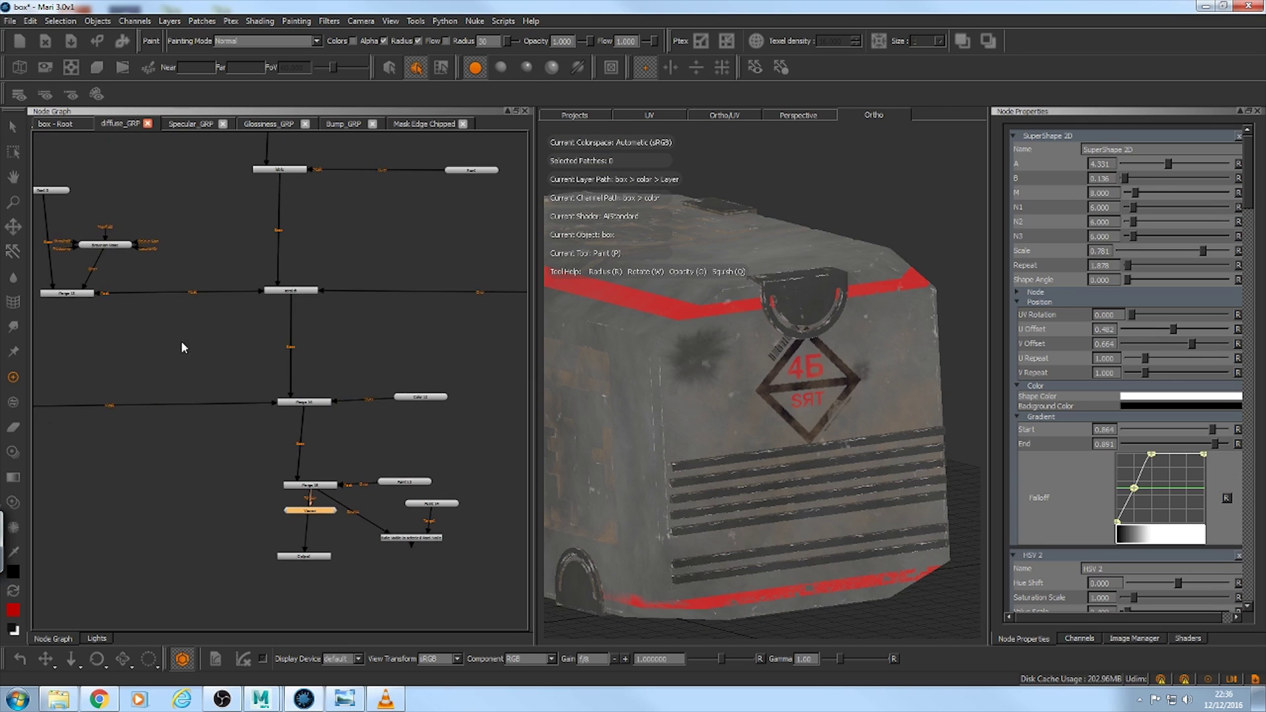
{"action": "left_click", "coordinate": [169, 124]}
{"action": "right_click_drag", "start_coordinate": [301, 269], "coordinate": [333, 323], "text": "alt"}
{"action": "middle_click_drag", "start_coordinate": [334, 323], "coordinate": [367, 201], "text": "alt"}
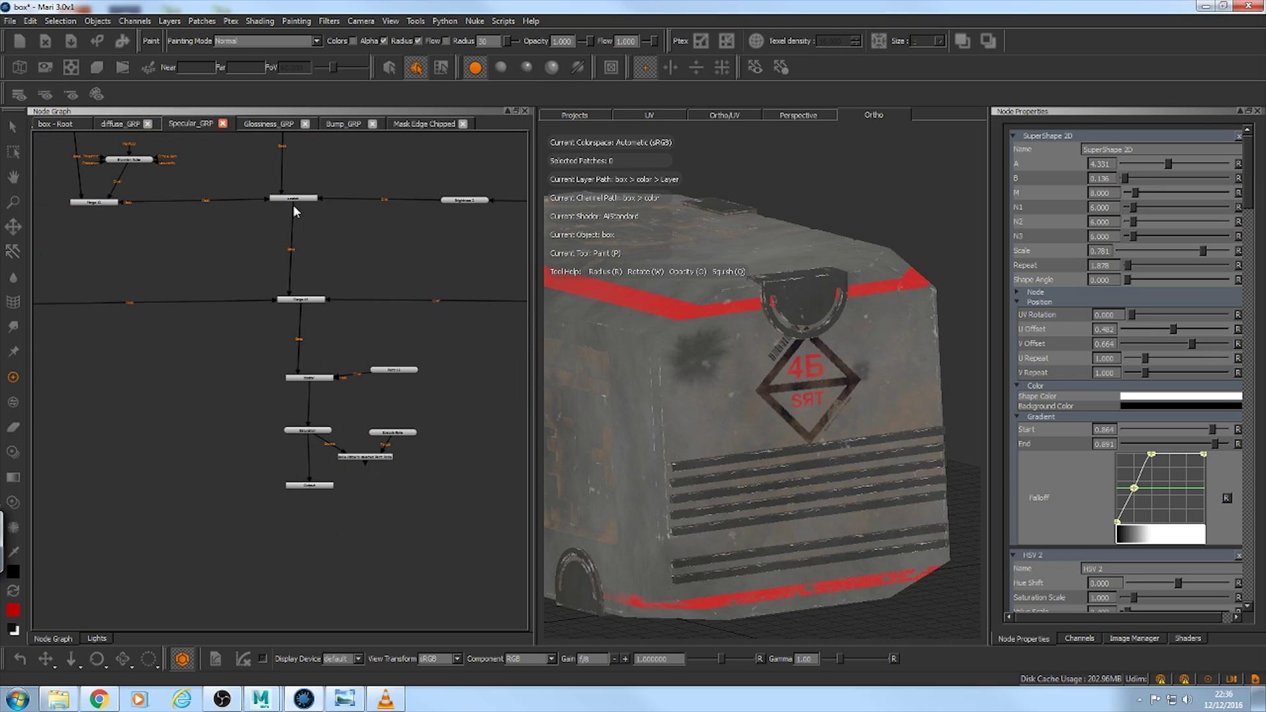
{"action": "left_click", "coordinate": [318, 432]}
{"action": "key", "text": "m"}
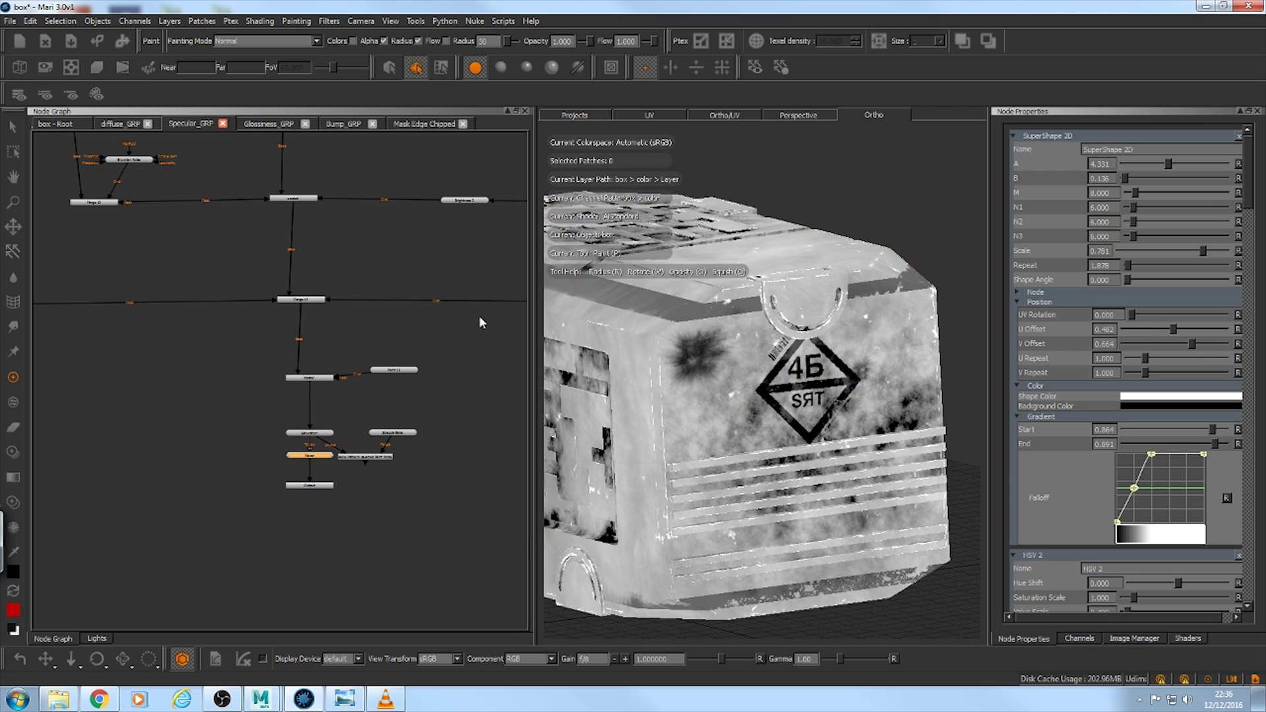
Step: Follow the specular merge chain upward and connect the viewer to the Brightness node fed by Contrast 4
{"action": "scroll", "coordinate": [734, 296], "scroll_direction": "down", "scroll_amount": 5}
{"action": "middle_click_drag", "start_coordinate": [394, 257], "coordinate": [281, 336]}
{"action": "scroll", "coordinate": [264, 330], "scroll_direction": "down", "scroll_amount": 2}
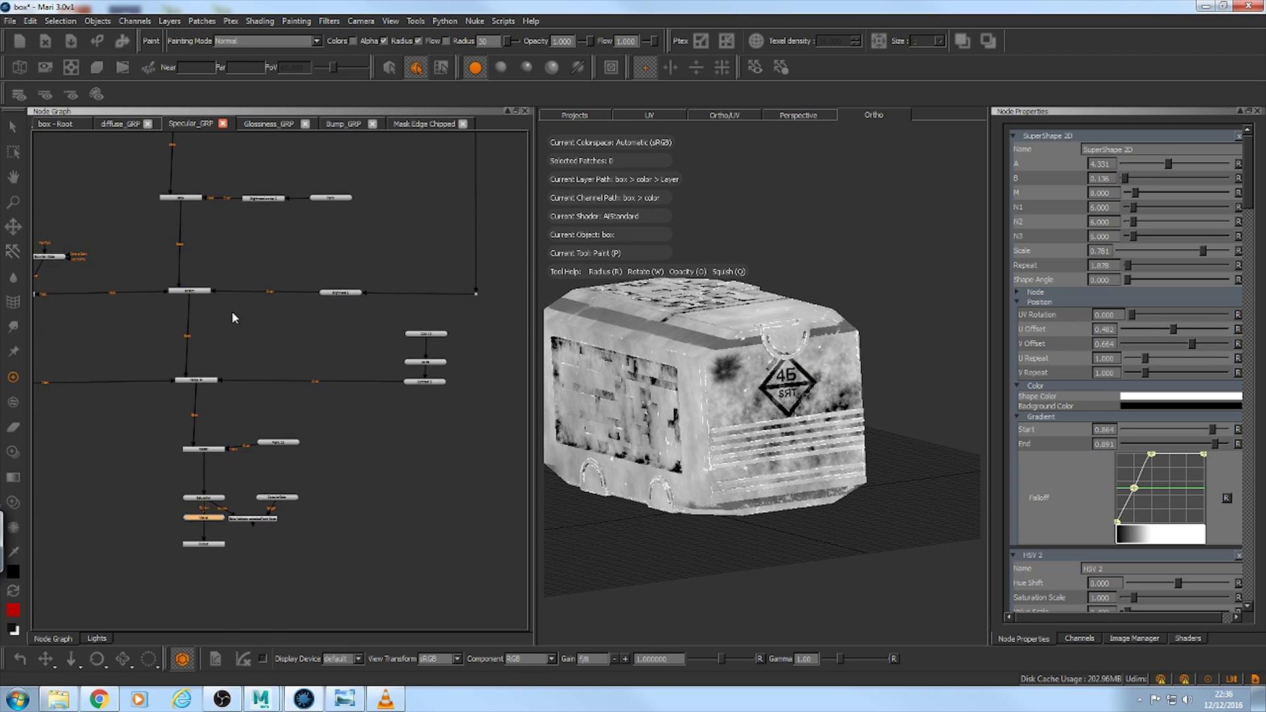
{"action": "middle_click_drag", "start_coordinate": [274, 160], "coordinate": [243, 369]}
{"action": "scroll", "coordinate": [336, 308], "scroll_direction": "up", "scroll_amount": 2}
{"action": "scroll", "coordinate": [280, 366], "scroll_direction": "up", "scroll_amount": 1}
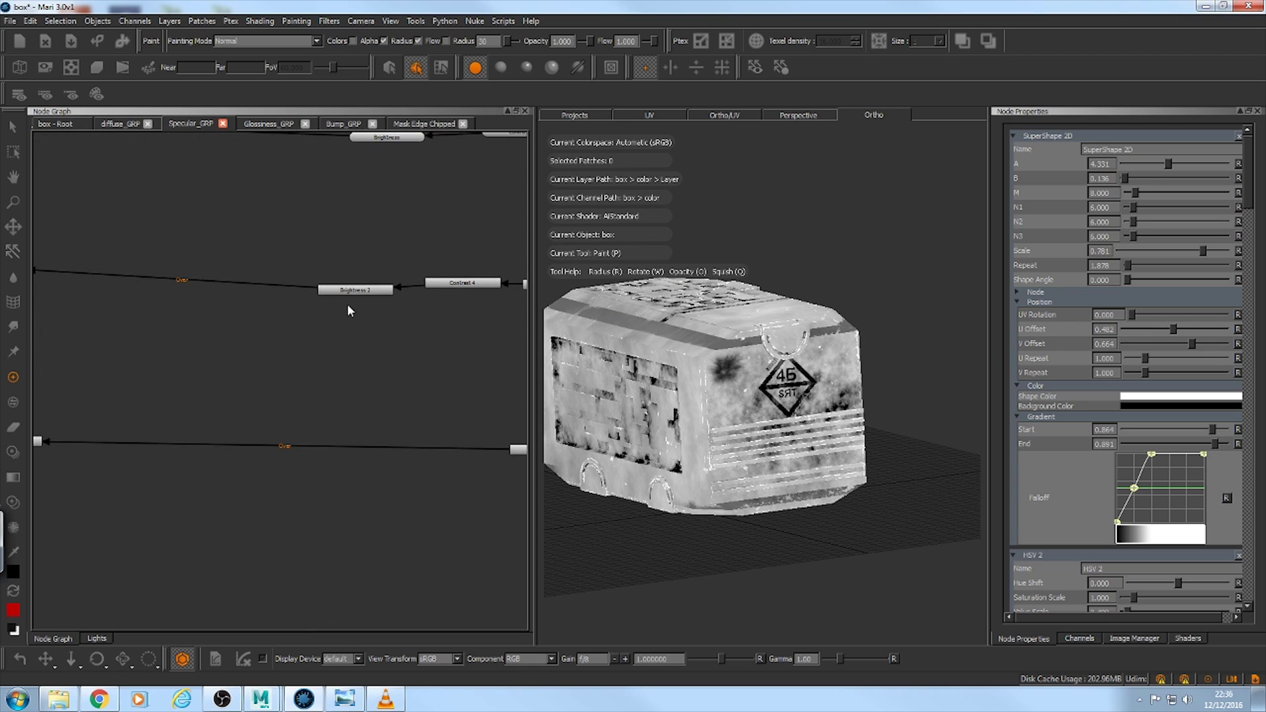
{"action": "left_click", "coordinate": [355, 290]}
{"action": "scroll", "coordinate": [317, 385], "scroll_direction": "down", "scroll_amount": 2}
{"action": "middle_click_drag", "start_coordinate": [317, 385], "coordinate": [332, 409]}
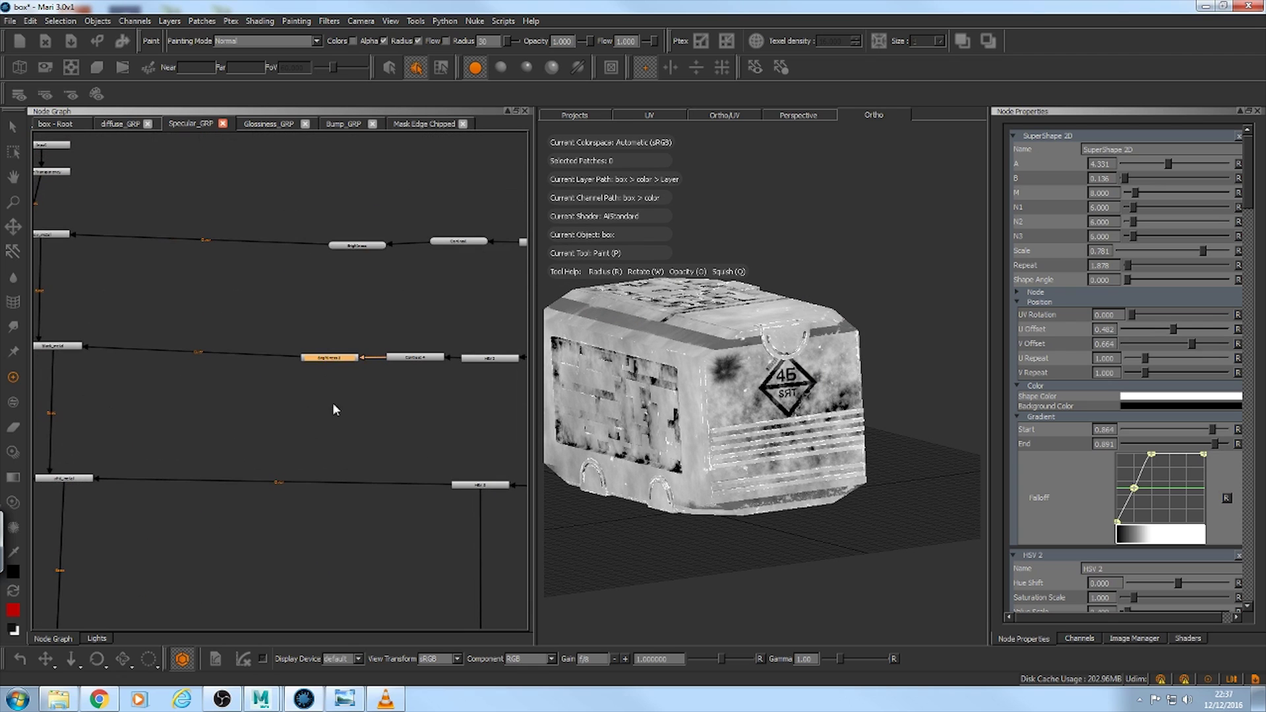
{"action": "key", "text": "1"}
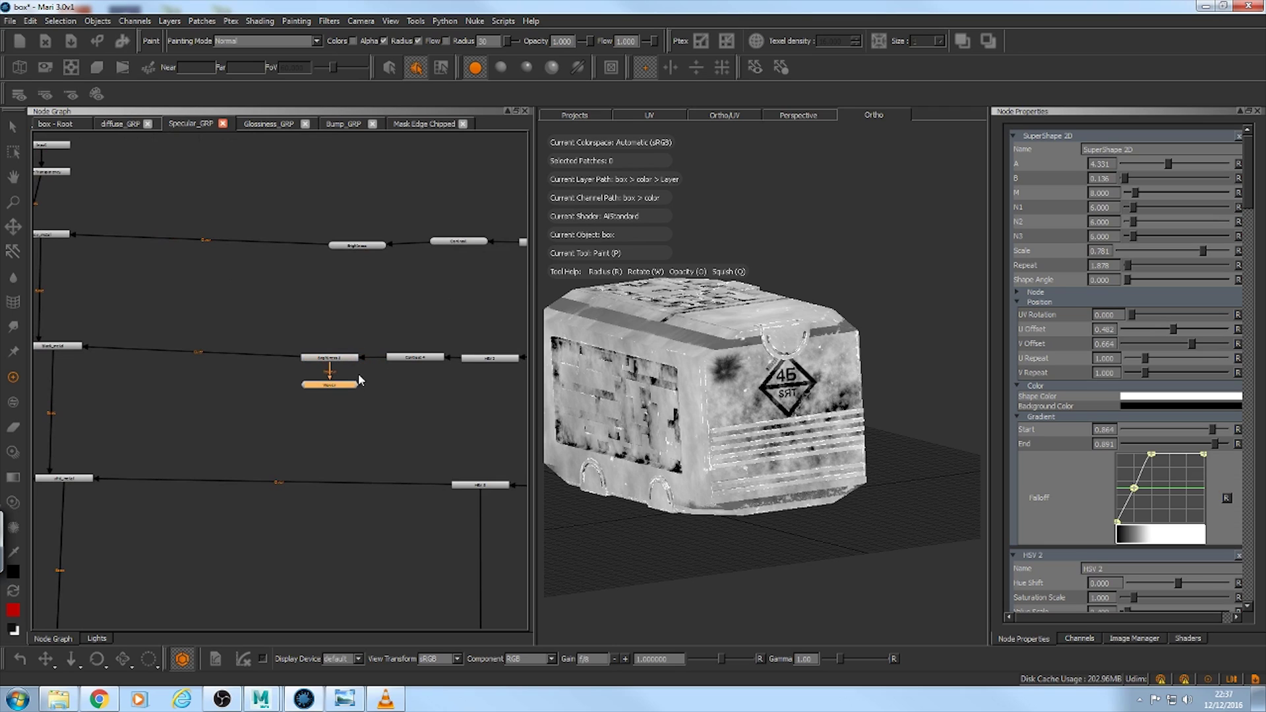
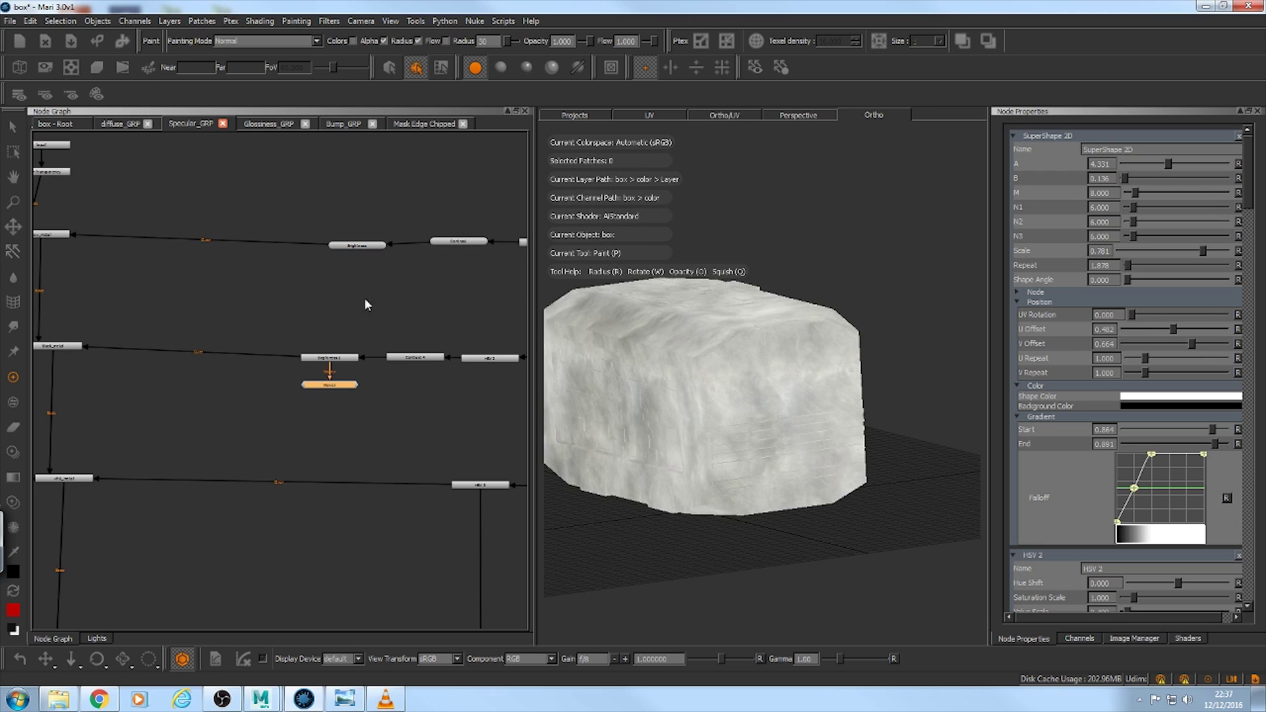
Step: Connect the viewer to the specular merge fed by the brightness lookup and inspect the stripes and diamond marking close up
{"action": "scroll", "coordinate": [367, 305], "scroll_direction": "down", "scroll_amount": 1}
{"action": "middle_click_drag", "start_coordinate": [308, 315], "coordinate": [368, 260]}
{"action": "scroll", "coordinate": [305, 291], "scroll_direction": "down", "scroll_amount": 4}
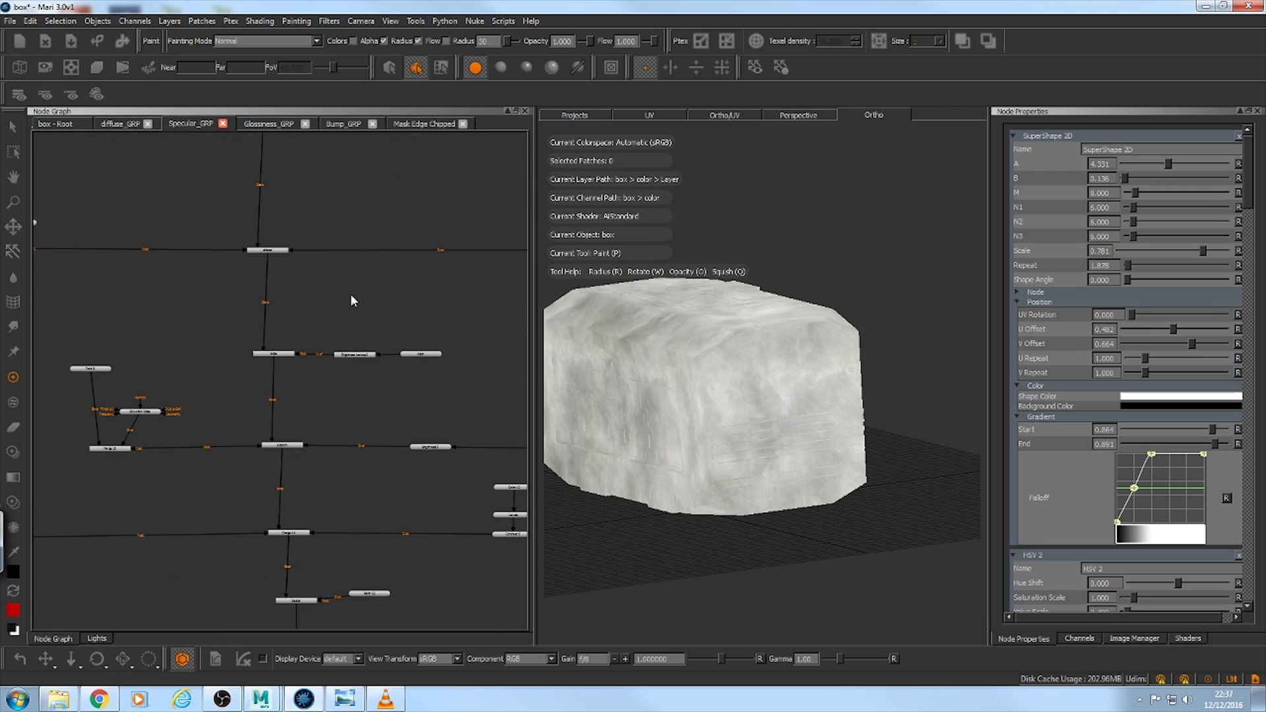
{"action": "scroll", "coordinate": [352, 301], "scroll_direction": "up", "scroll_amount": 2}
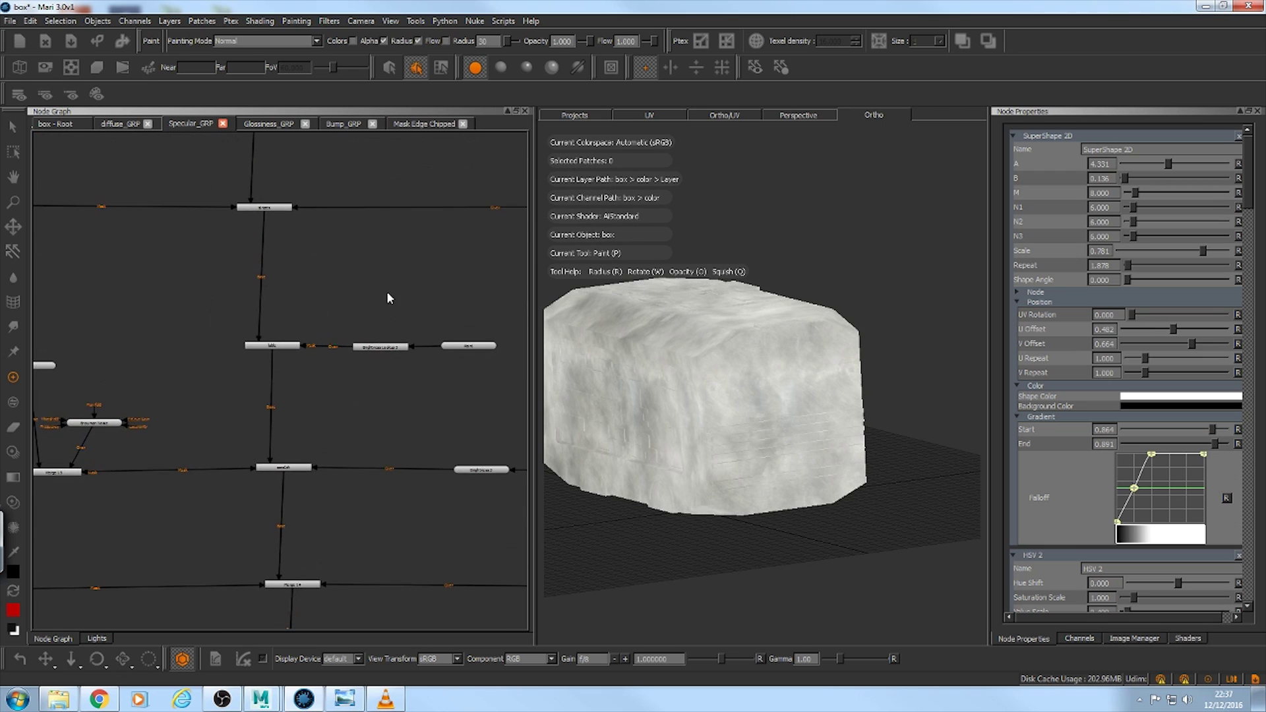
{"action": "left_click", "coordinate": [272, 347]}
{"action": "key", "text": "v"}
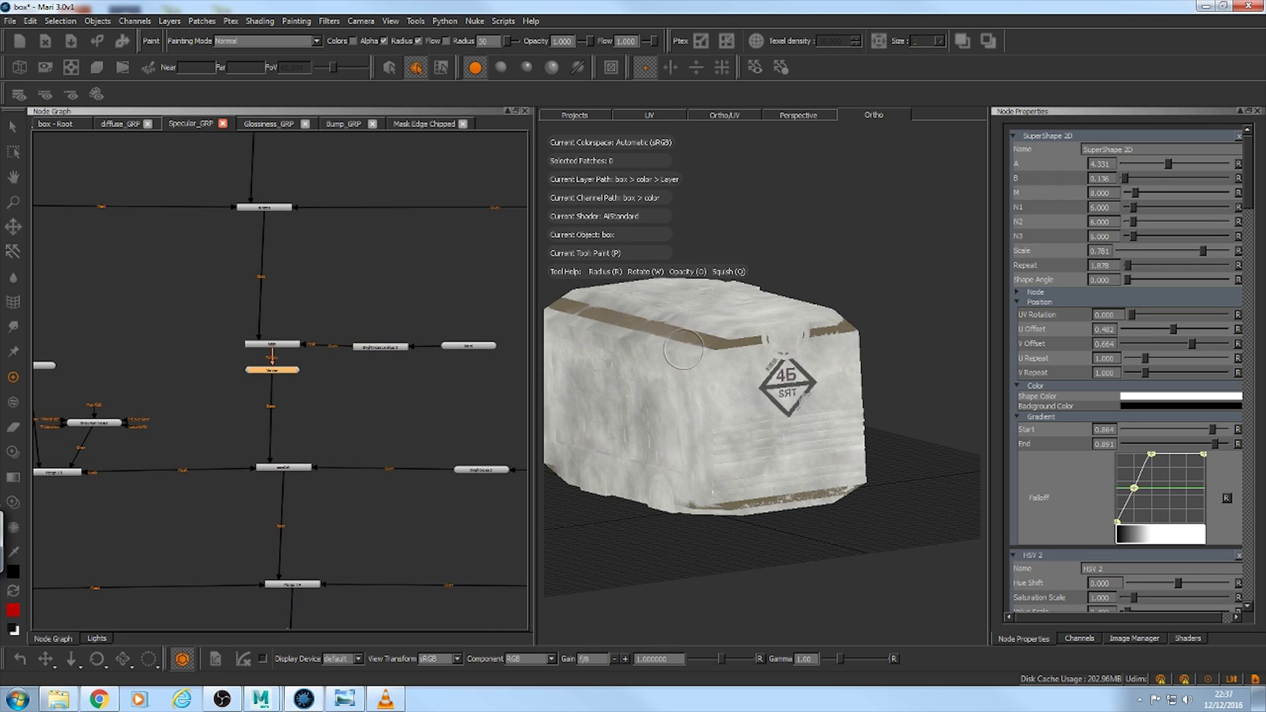
{"action": "left_click_drag", "start_coordinate": [683, 350], "coordinate": [642, 342], "text": "alt"}
{"action": "right_click_drag", "start_coordinate": [722, 333], "coordinate": [829, 324], "text": "alt"}
{"action": "left_click_drag", "start_coordinate": [856, 321], "coordinate": [850, 347], "text": "alt"}
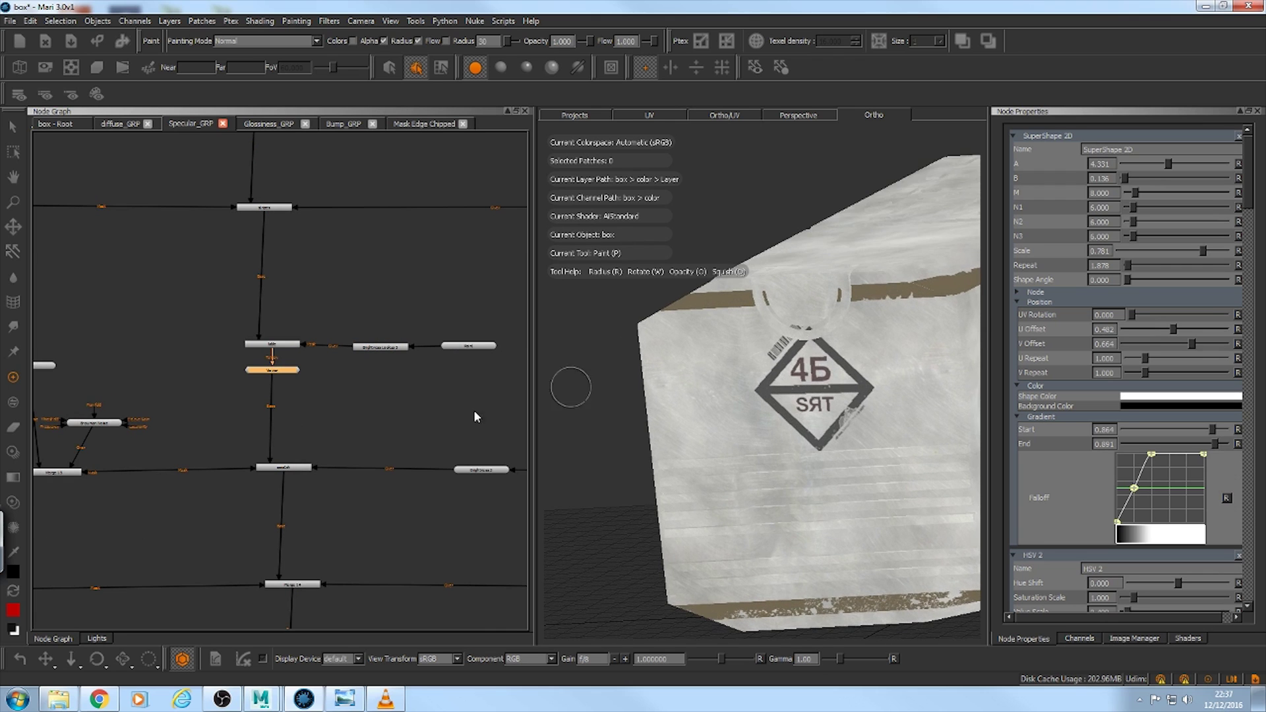
Step: Return to the end of the specular chain and show its final Saturation result in the viewer
{"action": "scroll", "coordinate": [311, 455], "scroll_direction": "down", "scroll_amount": 2}
{"action": "middle_click_drag", "start_coordinate": [306, 461], "coordinate": [347, 429]}
{"action": "scroll", "coordinate": [329, 349], "scroll_direction": "down", "scroll_amount": 2}
{"action": "scroll", "coordinate": [385, 342], "scroll_direction": "up", "scroll_amount": 4}
{"action": "middle_click_drag", "start_coordinate": [408, 388], "coordinate": [342, 202]}
{"action": "scroll", "coordinate": [385, 327], "scroll_direction": "up", "scroll_amount": 2}
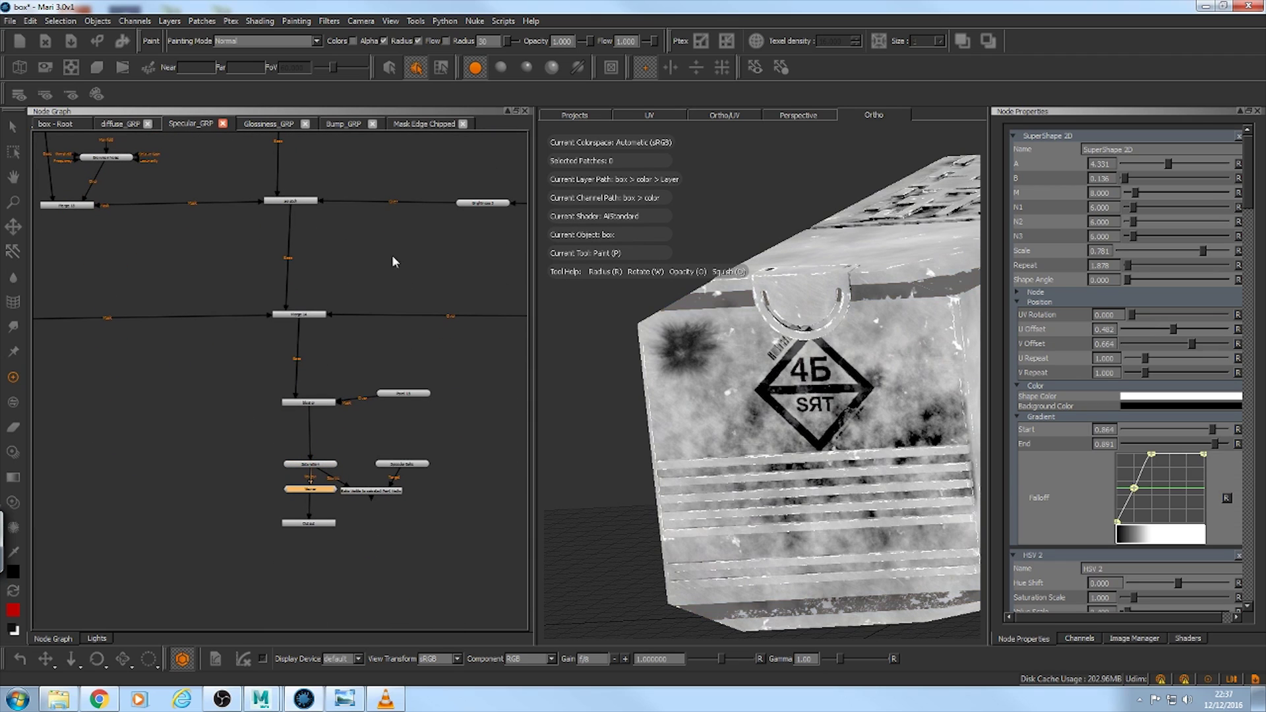
Step: Open the Glossiness_GRP network and connect the viewer to its Saturation node
{"action": "left_click", "coordinate": [274, 124]}
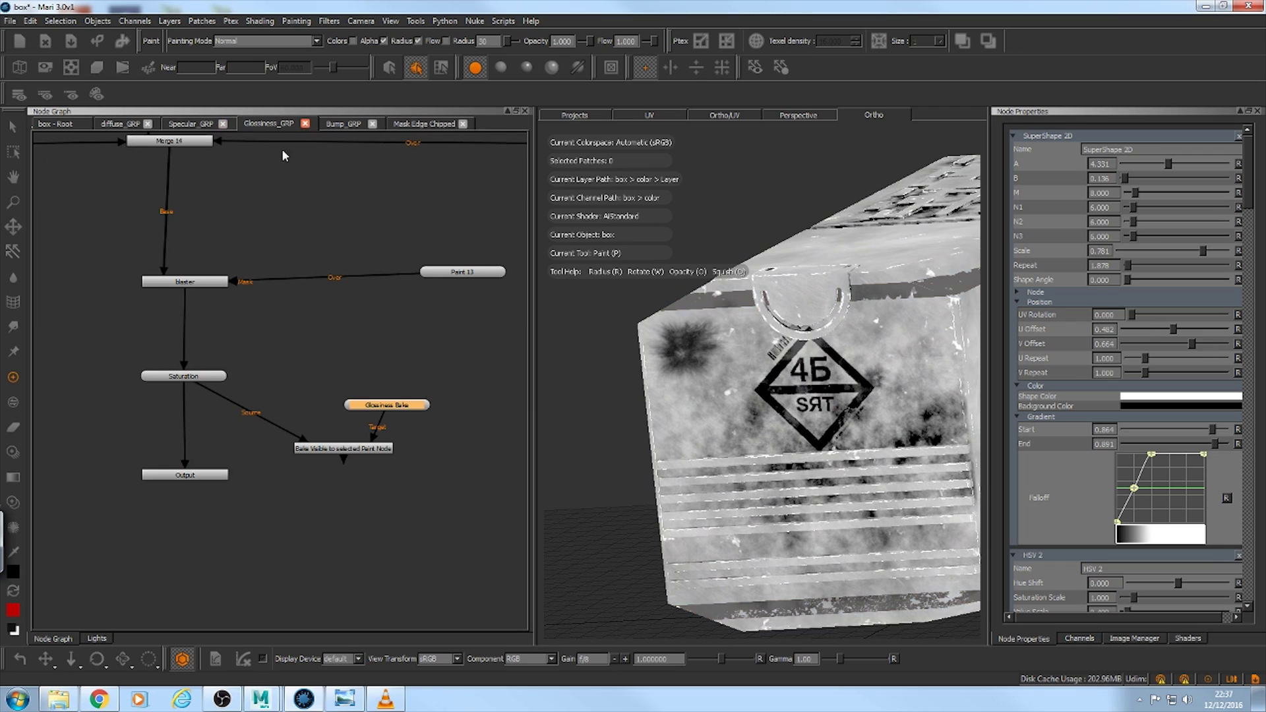
{"action": "left_click", "coordinate": [214, 374]}
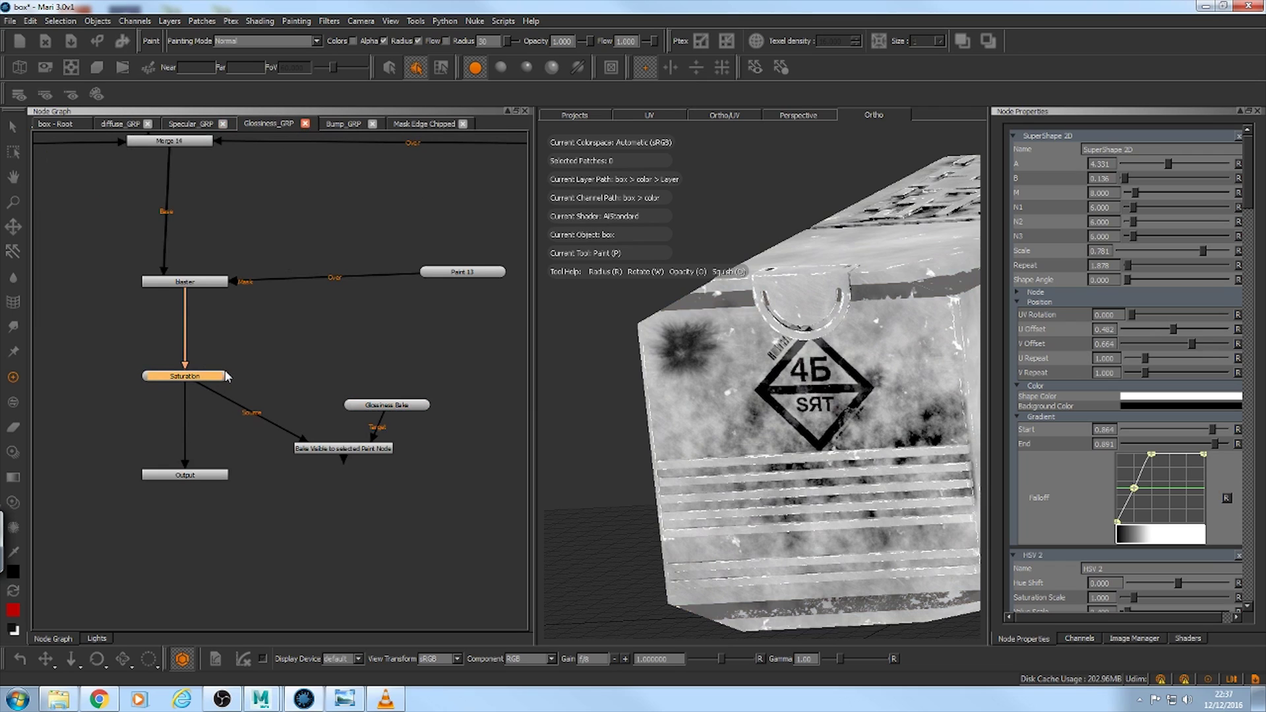
{"action": "key", "text": "1"}
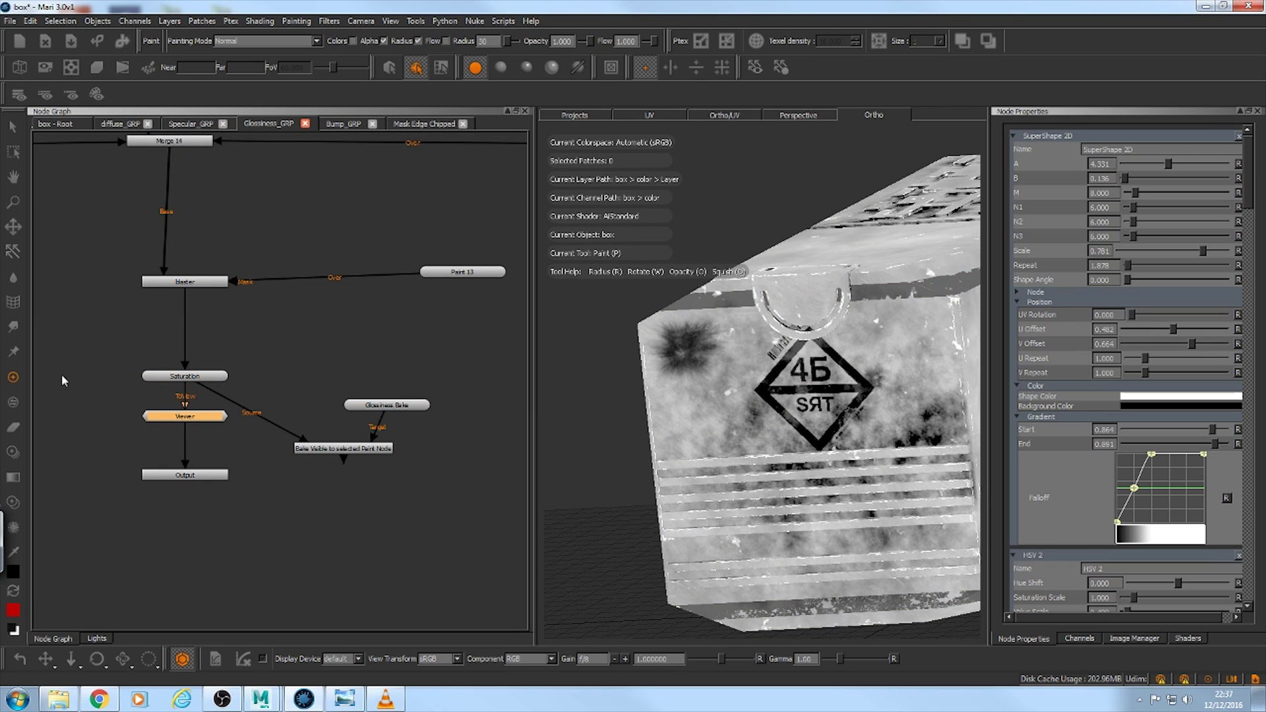
Step: Open the Bump_GRP network and connect the viewer to its Saturation node
{"action": "left_click", "coordinate": [342, 124]}
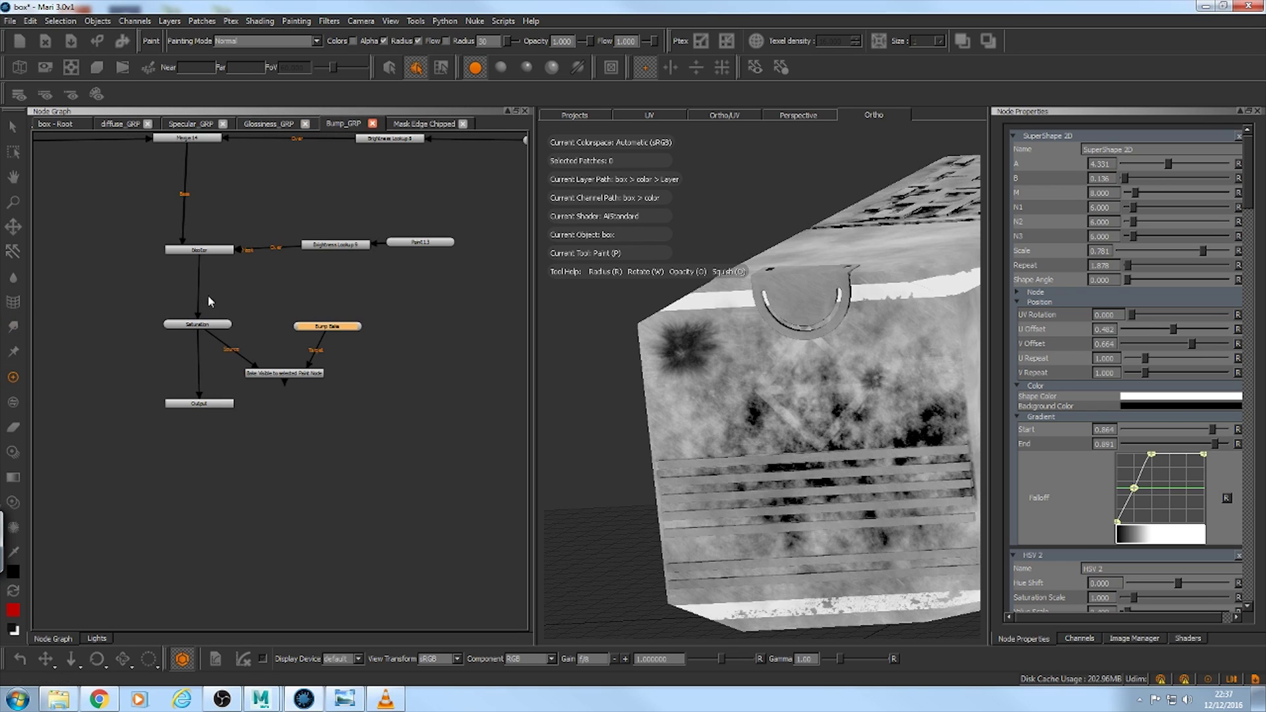
{"action": "left_click", "coordinate": [207, 322]}
{"action": "key", "text": "v"}
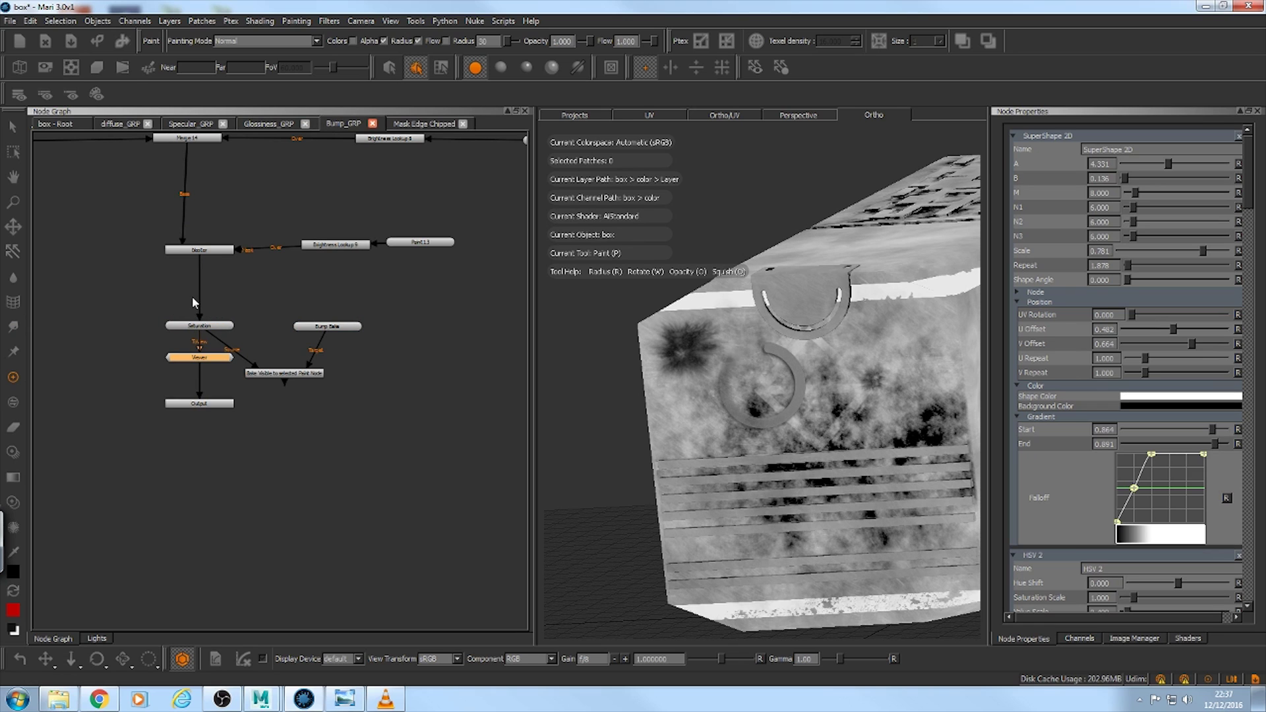
Step: Return to the box root graph and connect the viewer to the AiStandard shader node that receives the channel maps
{"action": "left_click", "coordinate": [56, 125]}
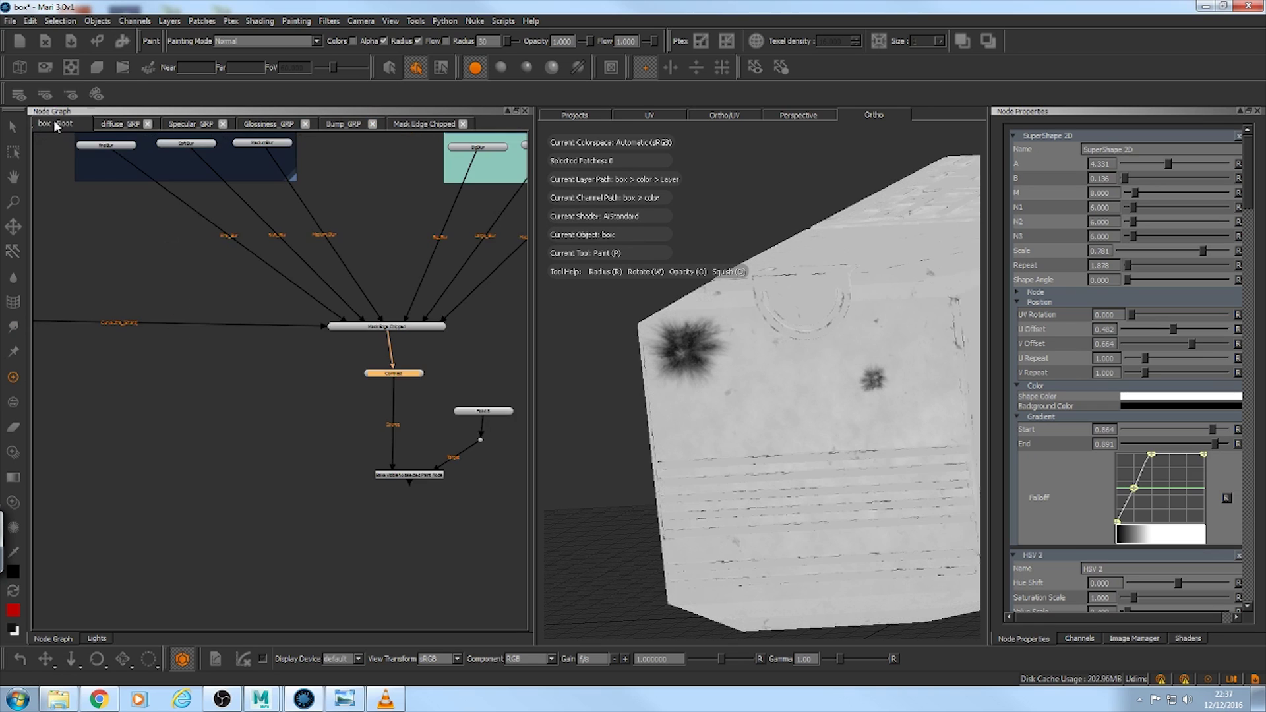
{"action": "right_click_drag", "start_coordinate": [304, 264], "coordinate": [232, 318], "text": "alt"}
{"action": "middle_click_drag", "start_coordinate": [233, 318], "coordinate": [253, 266], "text": "alt"}
{"action": "right_click_drag", "start_coordinate": [253, 265], "coordinate": [127, 306], "text": "alt"}
{"action": "middle_click_drag", "start_coordinate": [127, 305], "coordinate": [291, 284], "text": "alt"}
{"action": "right_click_drag", "start_coordinate": [290, 283], "coordinate": [345, 275], "text": "alt"}
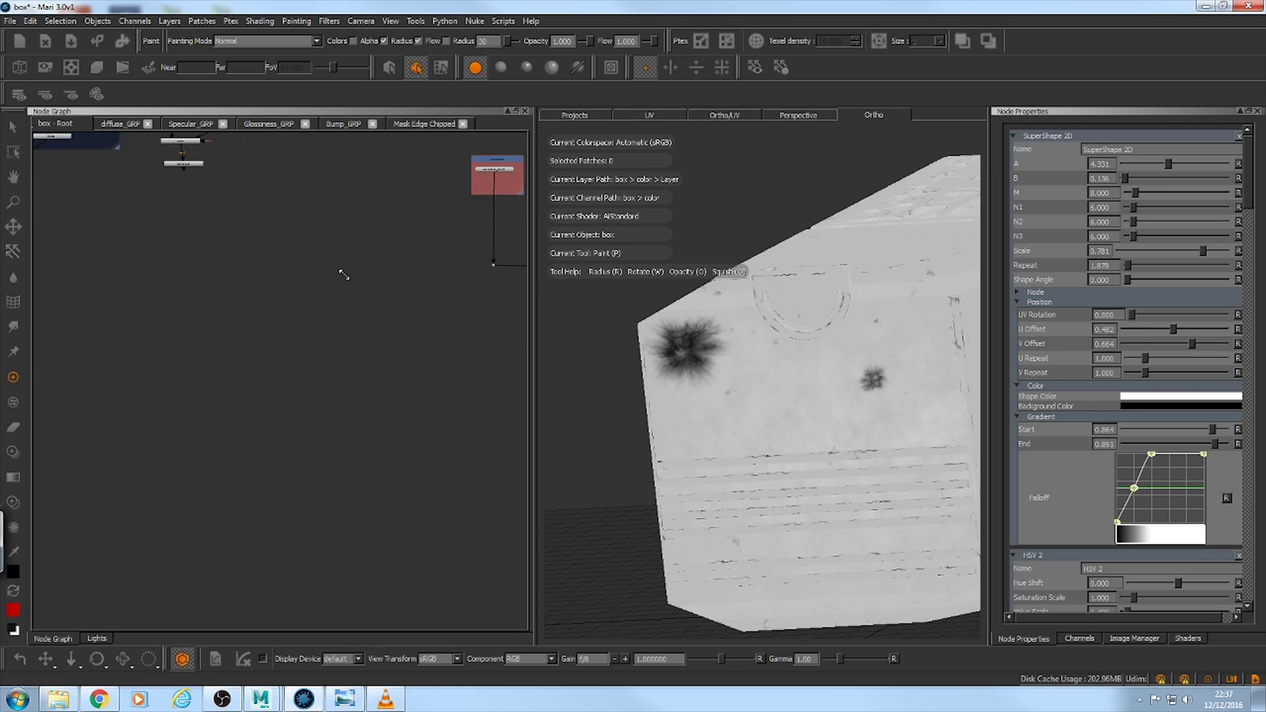
{"action": "middle_click_drag", "start_coordinate": [345, 275], "coordinate": [449, 288], "text": "alt"}
{"action": "right_click_drag", "start_coordinate": [228, 336], "coordinate": [280, 326], "text": "alt"}
{"action": "left_click", "coordinate": [112, 399]}
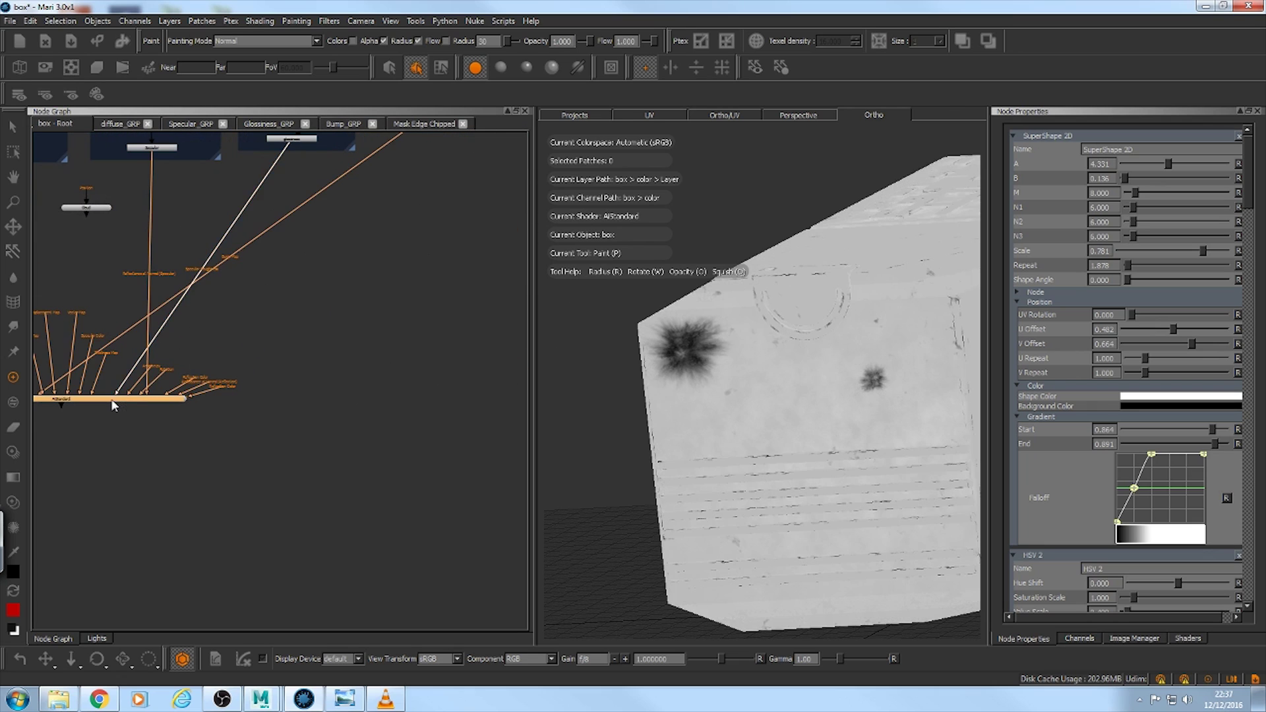
{"action": "key", "text": "1"}
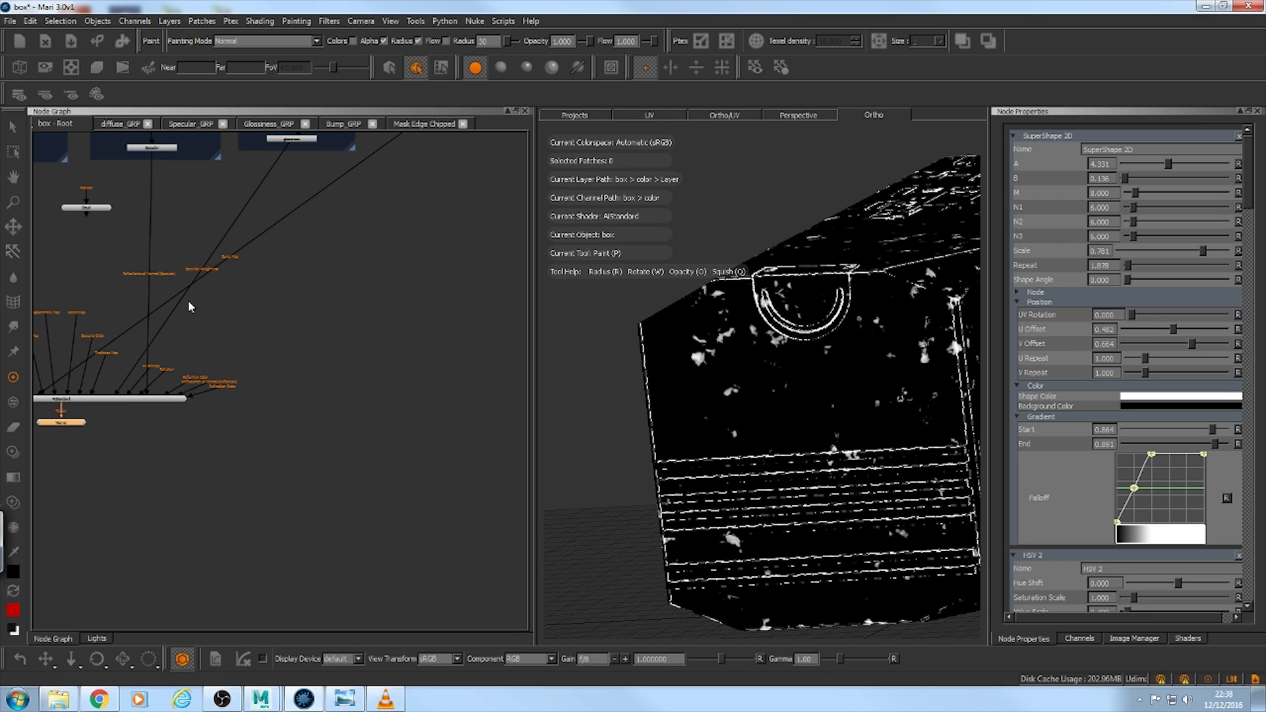
Step: Show the whole box, list its channels and open the flattened export settings for the current color channel
{"action": "middle_click_drag", "start_coordinate": [686, 294], "coordinate": [633, 283], "text": "alt"}
{"action": "scroll", "coordinate": [626, 300], "scroll_direction": "down", "scroll_amount": 5}
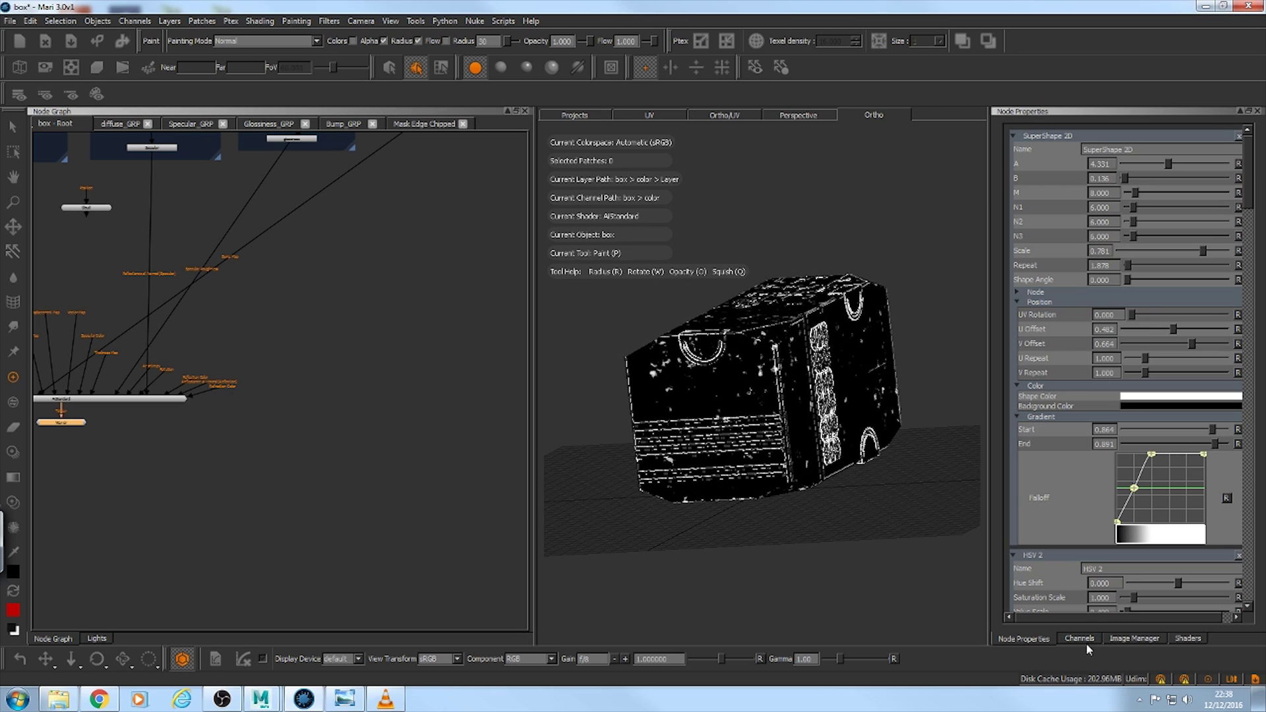
{"action": "left_click", "coordinate": [1081, 642]}
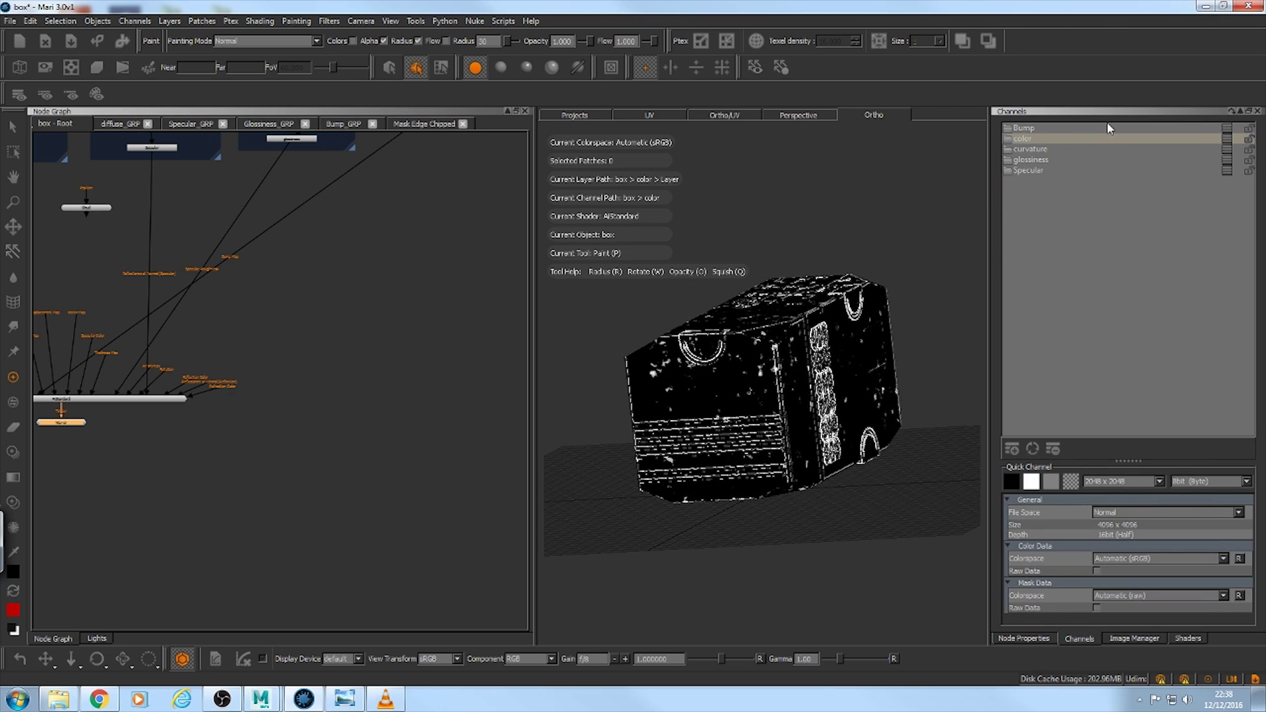
{"action": "right_click", "coordinate": [1027, 139]}
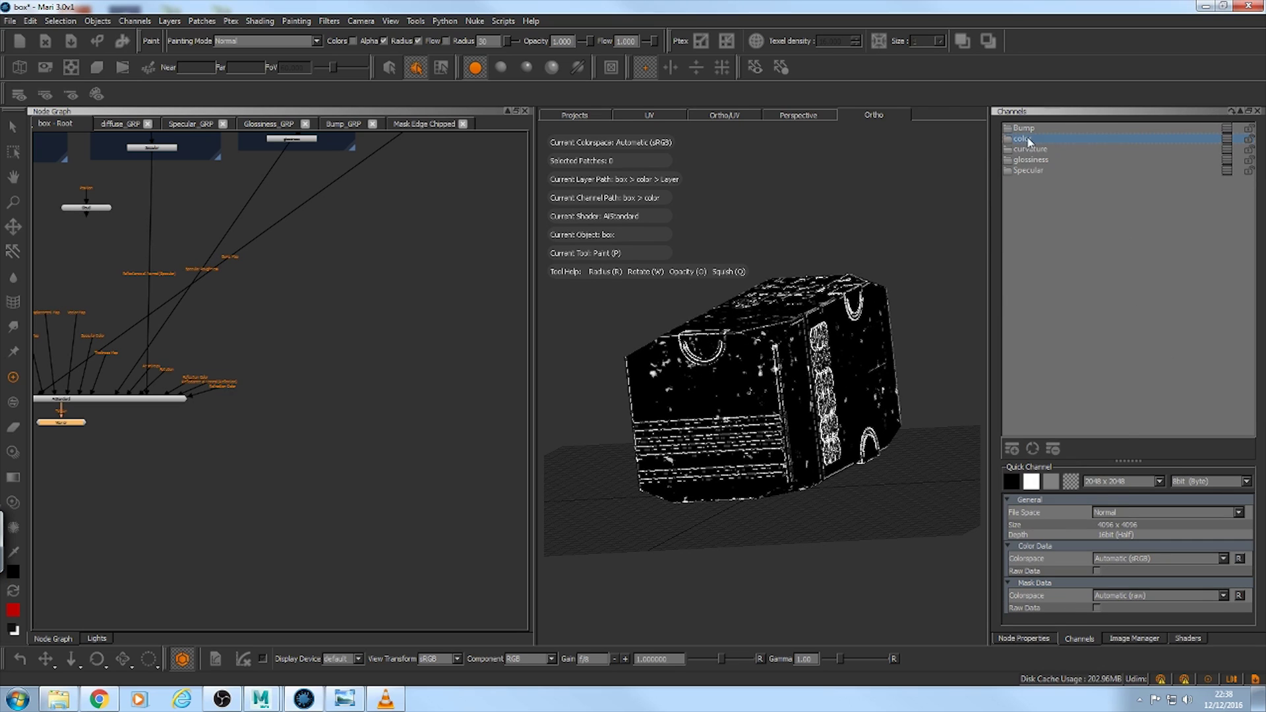
{"action": "mouse_move", "coordinate": [1072, 354]}
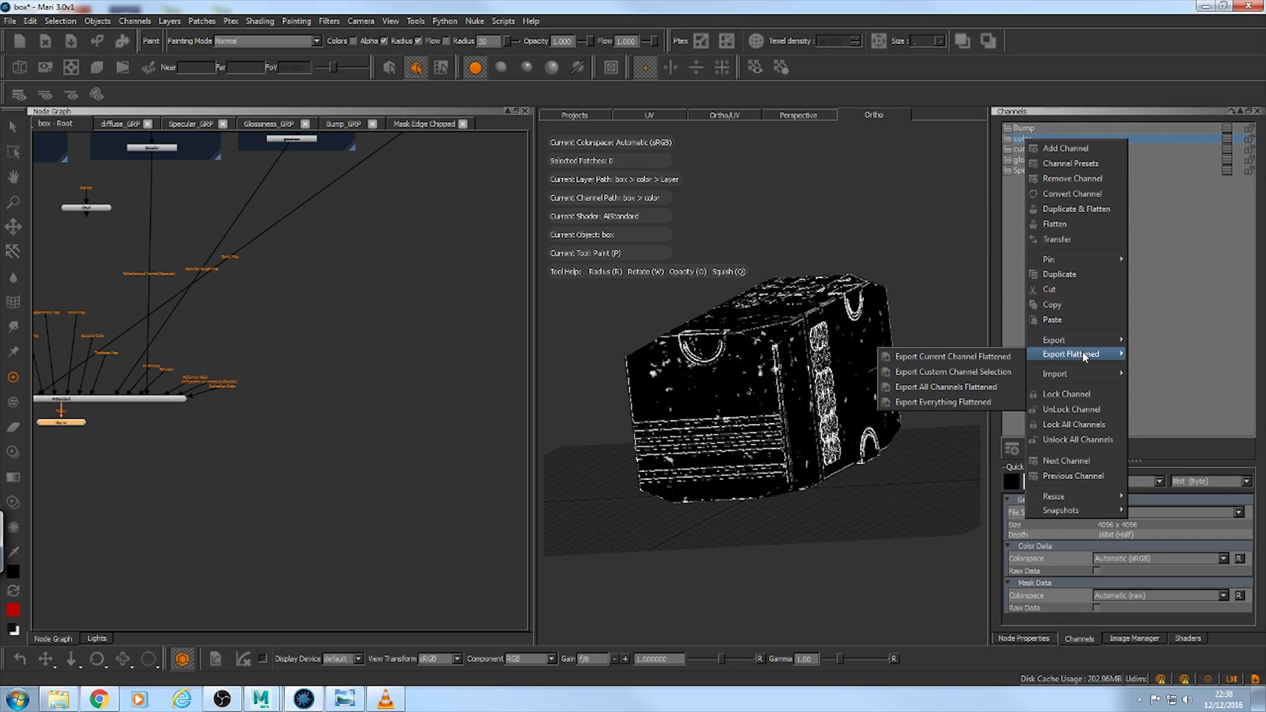
{"action": "left_click", "coordinate": [937, 358]}
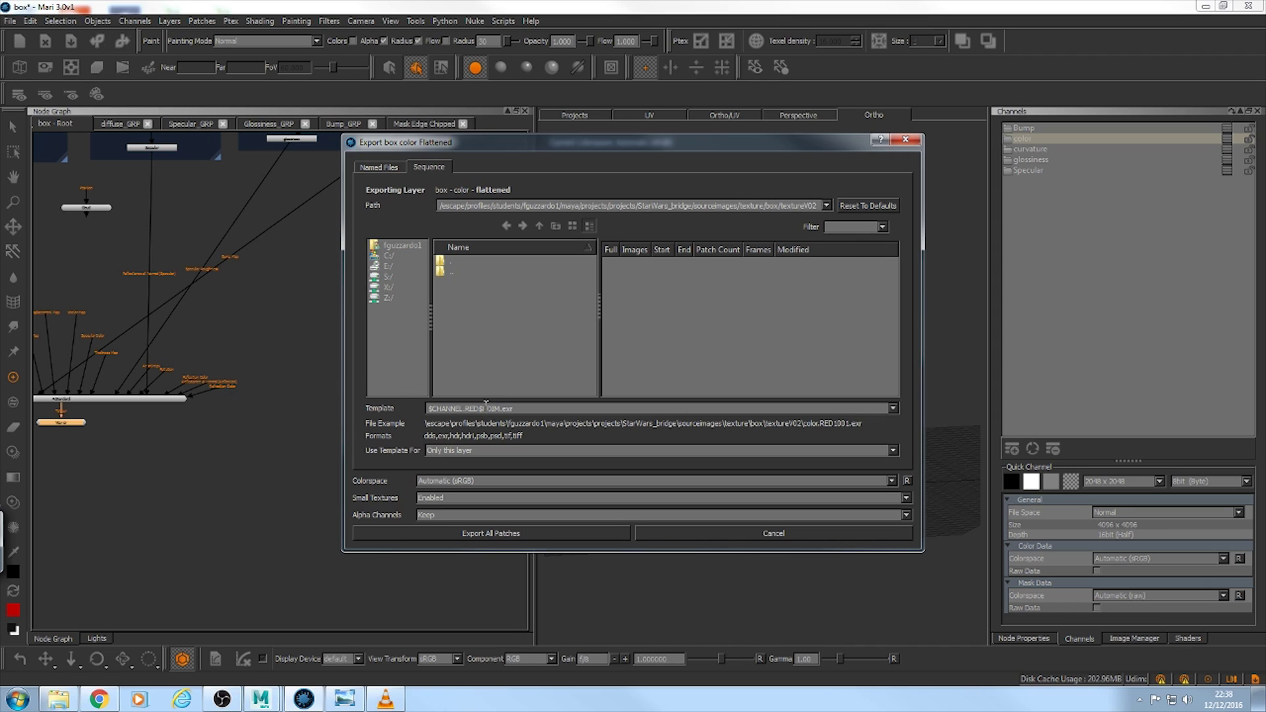
Step: Set the export file name template to $CHANNEL.$UDIM.exr and use it for Everything
{"action": "key", "text": "BackSpace"}
{"action": "key", "text": "BackSpace"}
{"action": "key", "text": "BackSpace"}
{"action": "left_click", "coordinate": [487, 452]}
{"action": "left_click", "coordinate": [514, 461]}
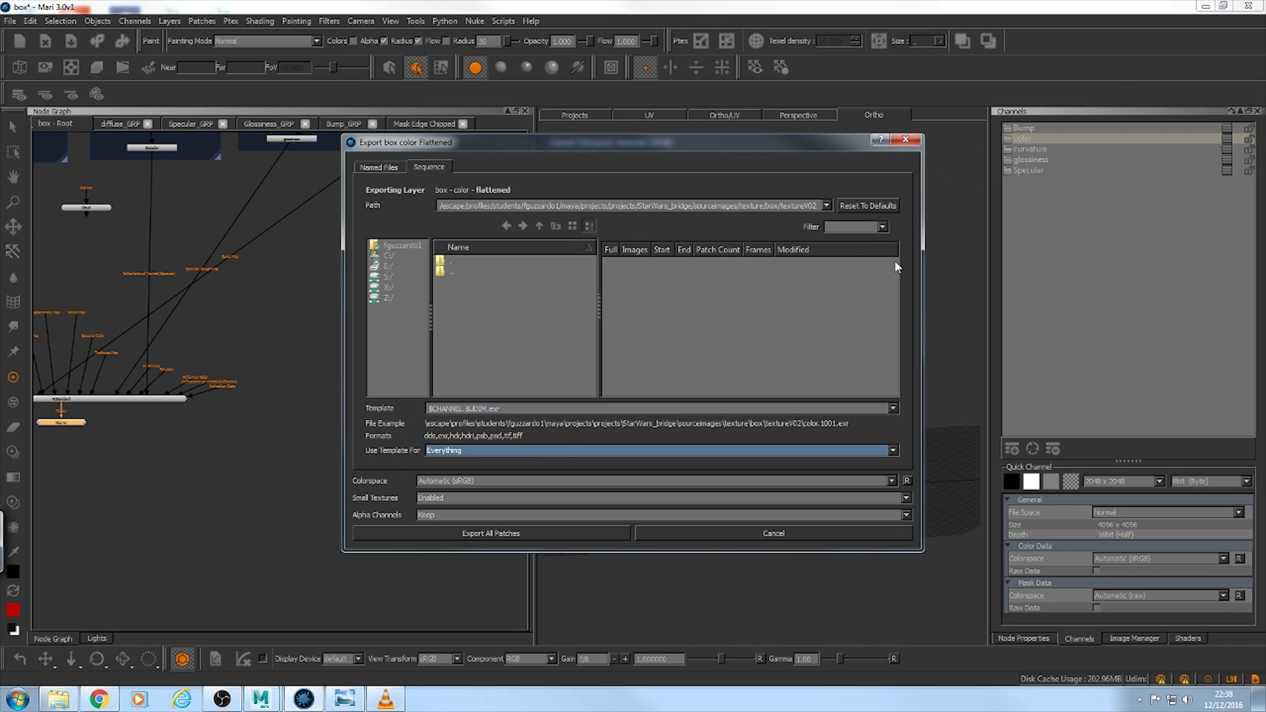
Step: Set the export colorspace to linear and small textures to Disabled
{"action": "left_click", "coordinate": [440, 483]}
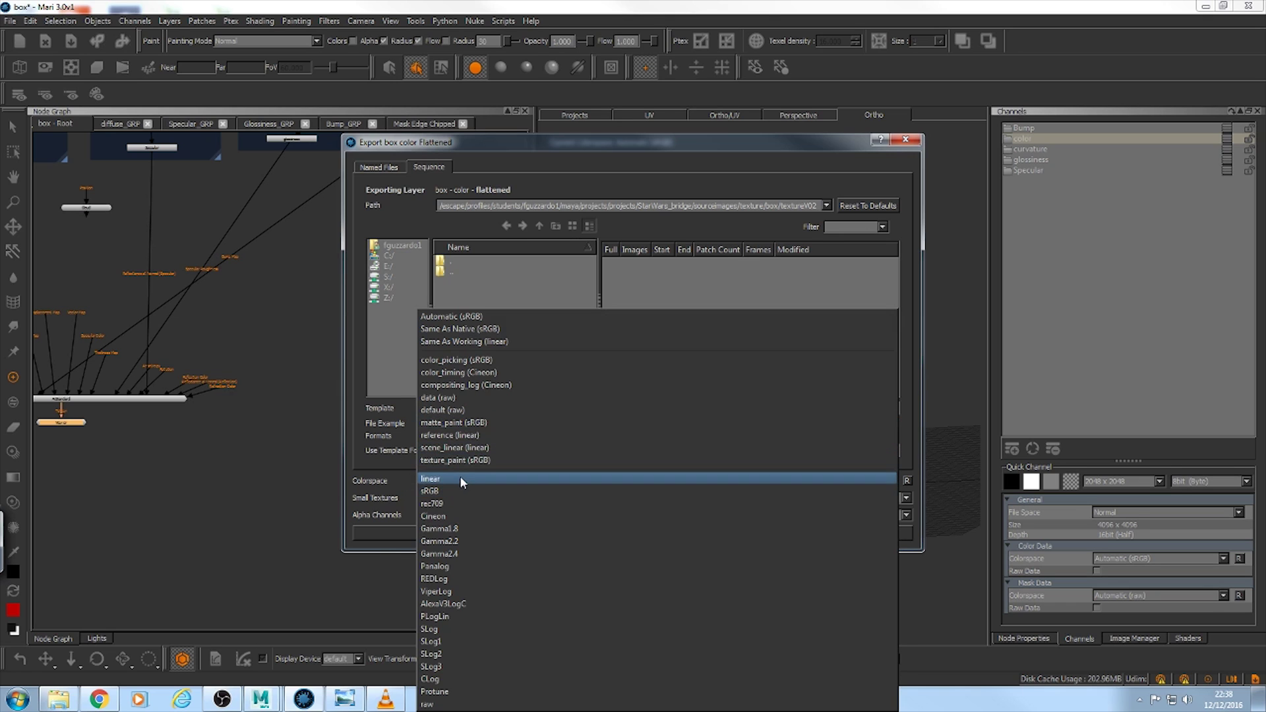
{"action": "left_click", "coordinate": [460, 481]}
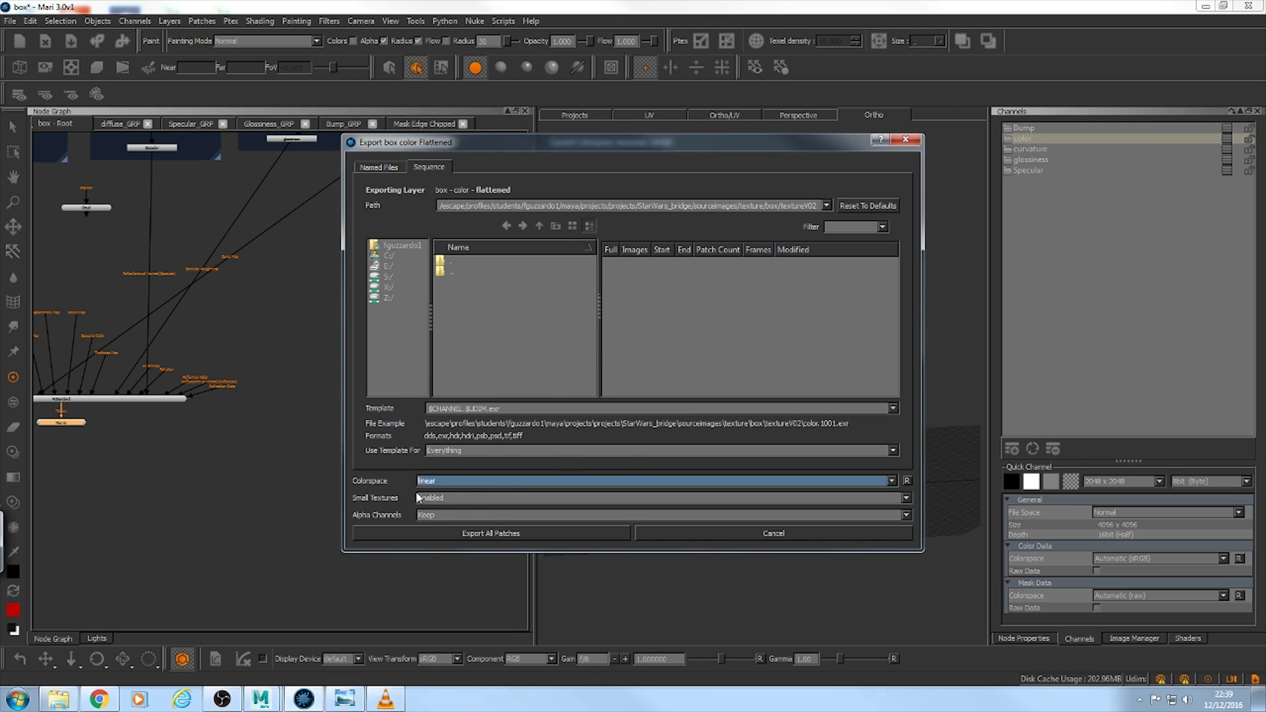
{"action": "left_click", "coordinate": [464, 498]}
{"action": "left_click", "coordinate": [461, 507]}
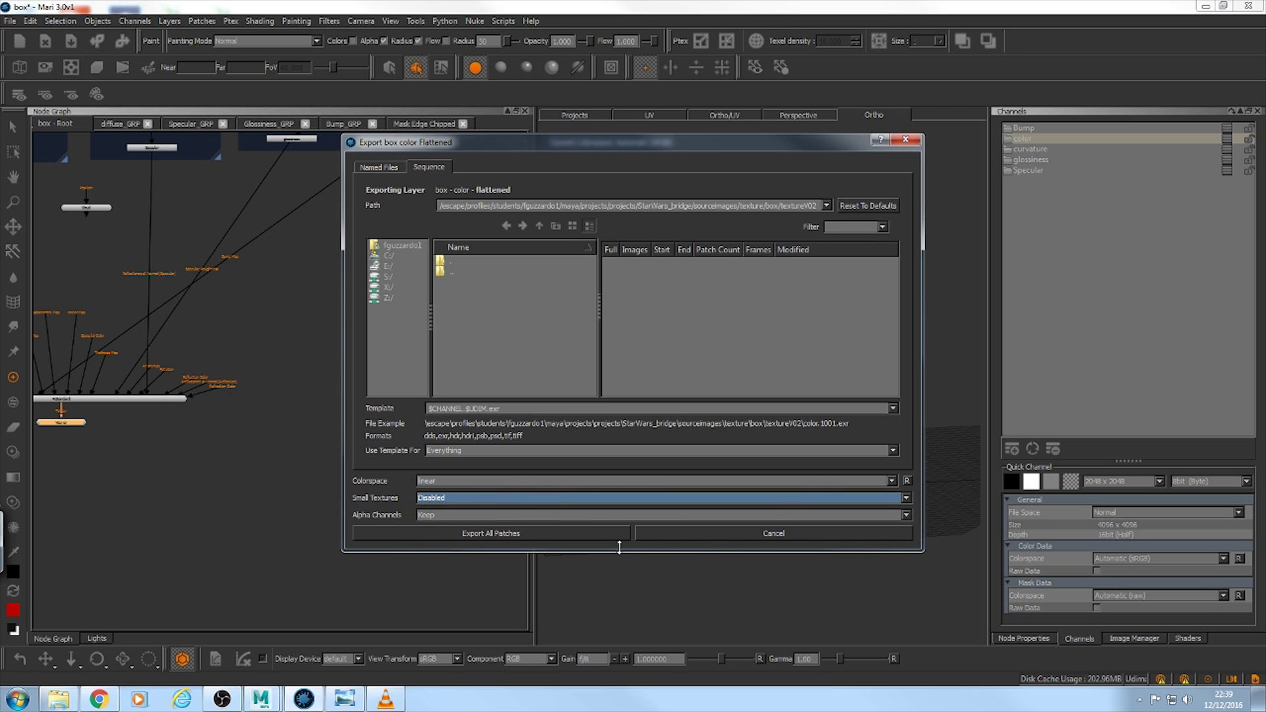
Step: Cancel the flattened export and examine the UDIM layout around tiles 1001 and 1002 in the UV view
{"action": "left_click", "coordinate": [764, 533]}
{"action": "left_click", "coordinate": [650, 116]}
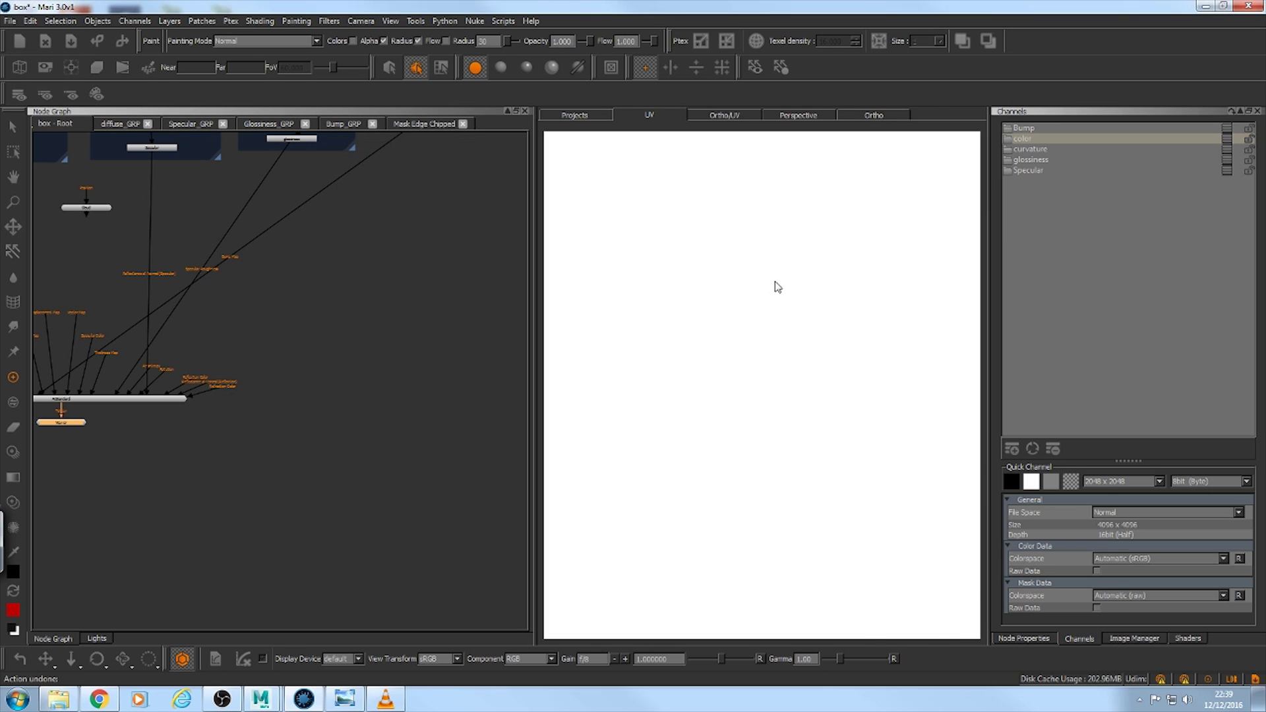
{"action": "right_click_drag", "start_coordinate": [773, 311], "coordinate": [722, 297], "text": "alt"}
{"action": "middle_click_drag", "start_coordinate": [748, 307], "coordinate": [687, 305], "text": "alt"}
{"action": "right_click_drag", "start_coordinate": [689, 304], "coordinate": [791, 294], "text": "alt"}
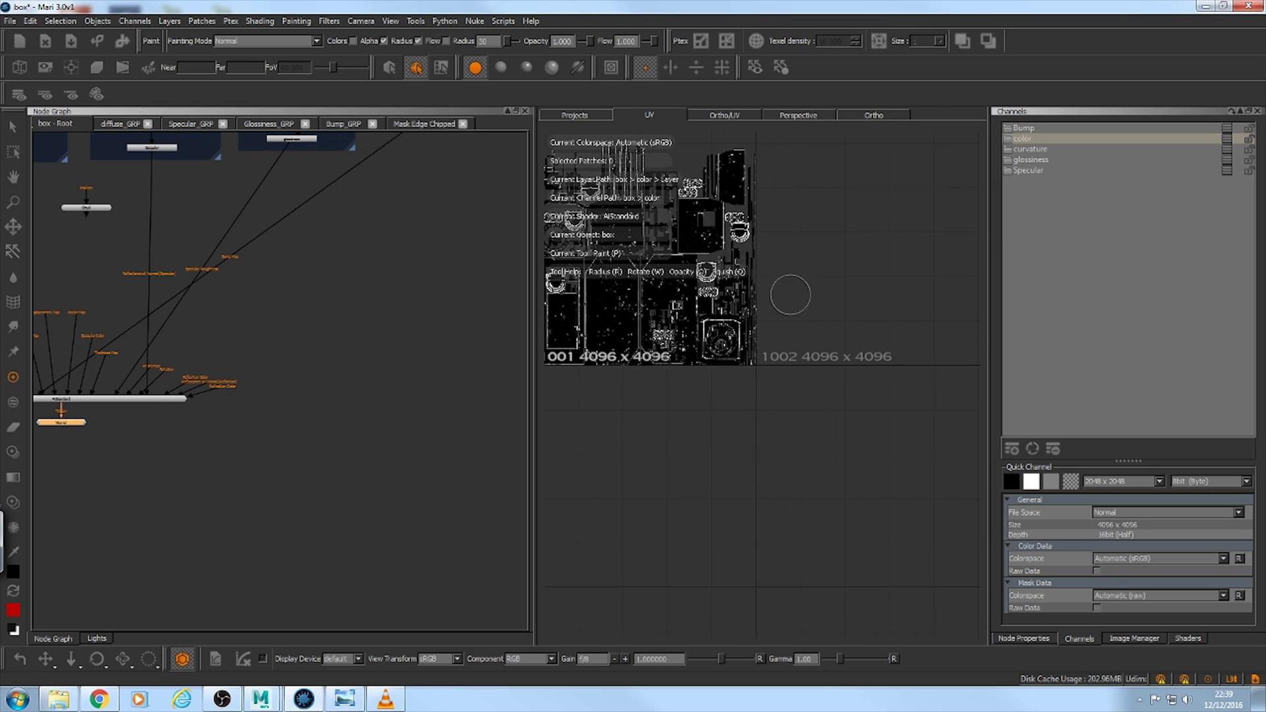
{"action": "middle_click_drag", "start_coordinate": [791, 294], "coordinate": [857, 331], "text": "alt"}
{"action": "mouse_move", "coordinate": [857, 330]}
{"action": "right_mouse_down", "text": "alt"}
{"action": "mouse_move", "coordinate": [750, 272]}
{"action": "mouse_move", "coordinate": [771, 291]}
{"action": "mouse_move", "coordinate": [754, 300]}
{"action": "right_mouse_up", "text": "alt"}
{"action": "middle_click_drag", "start_coordinate": [755, 301], "coordinate": [677, 290], "text": "alt"}
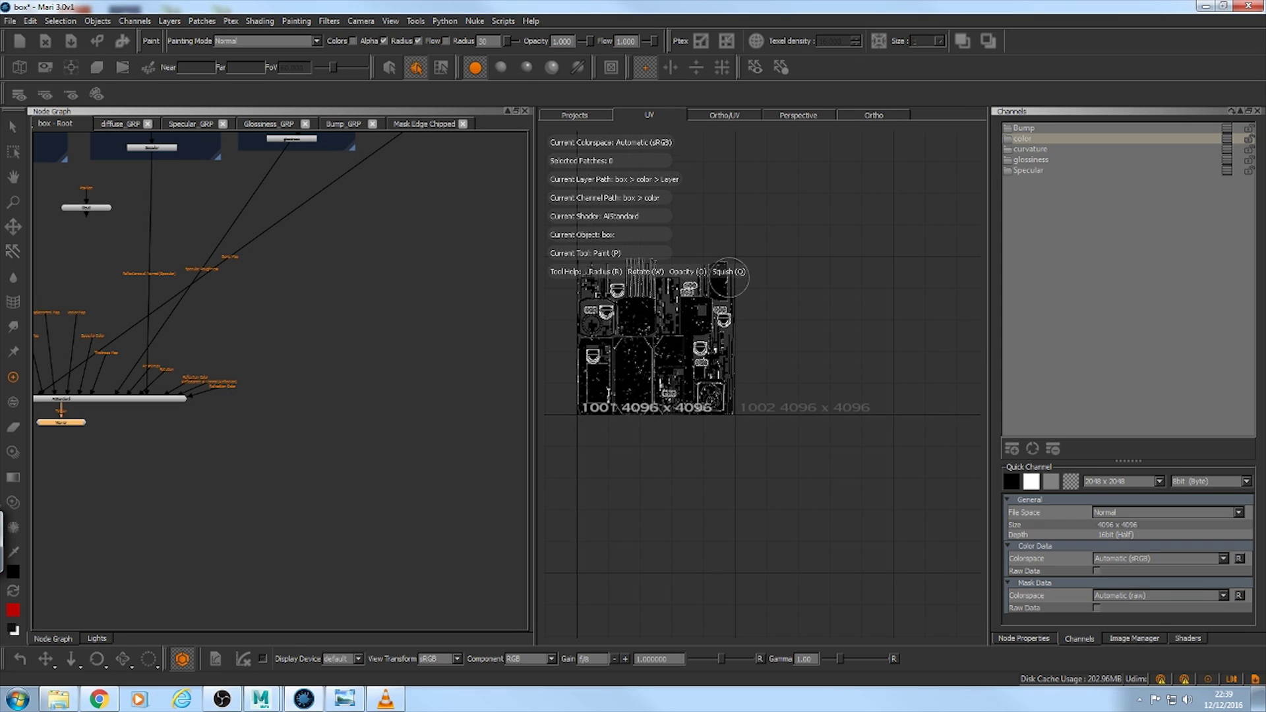
{"action": "right_click_drag", "start_coordinate": [876, 309], "coordinate": [862, 317], "text": "alt"}
{"action": "middle_click_drag", "start_coordinate": [862, 317], "coordinate": [767, 294], "text": "alt"}
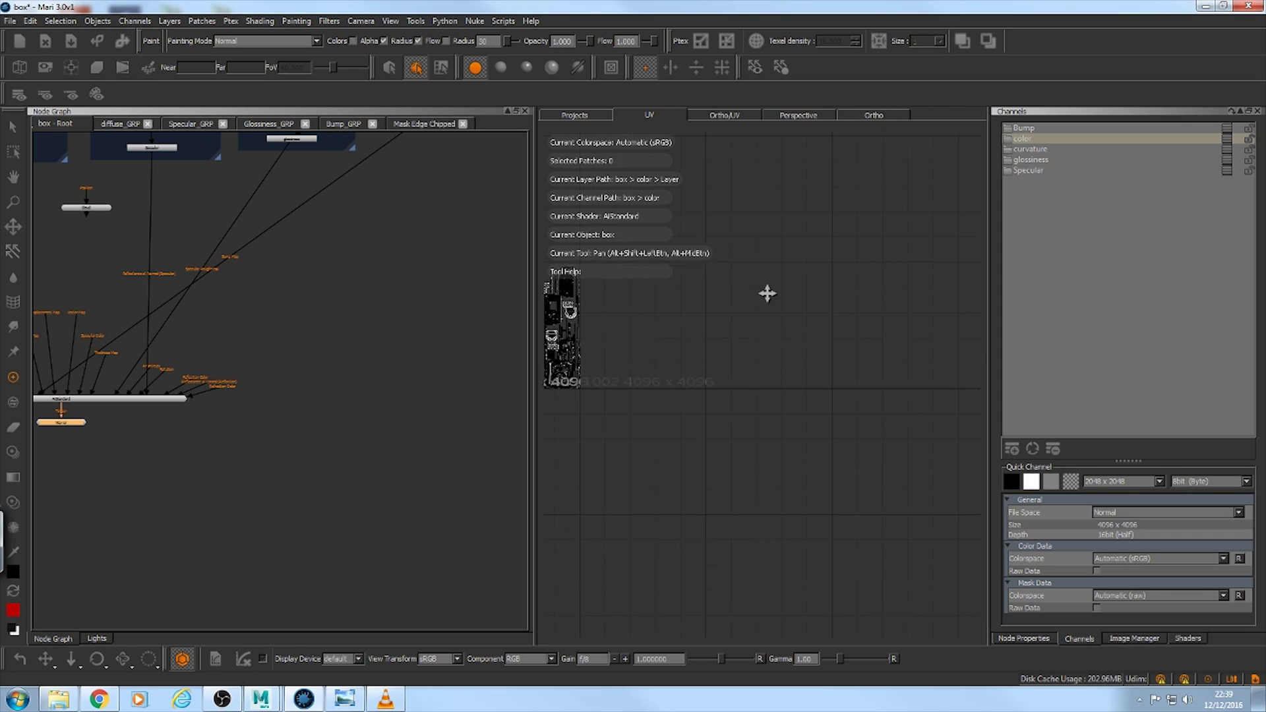
{"action": "right_click_drag", "start_coordinate": [767, 294], "coordinate": [741, 288], "text": "alt"}
{"action": "right_click_drag", "start_coordinate": [741, 350], "coordinate": [730, 334], "text": "alt"}
{"action": "middle_click_drag", "start_coordinate": [729, 334], "coordinate": [864, 341], "text": "alt"}
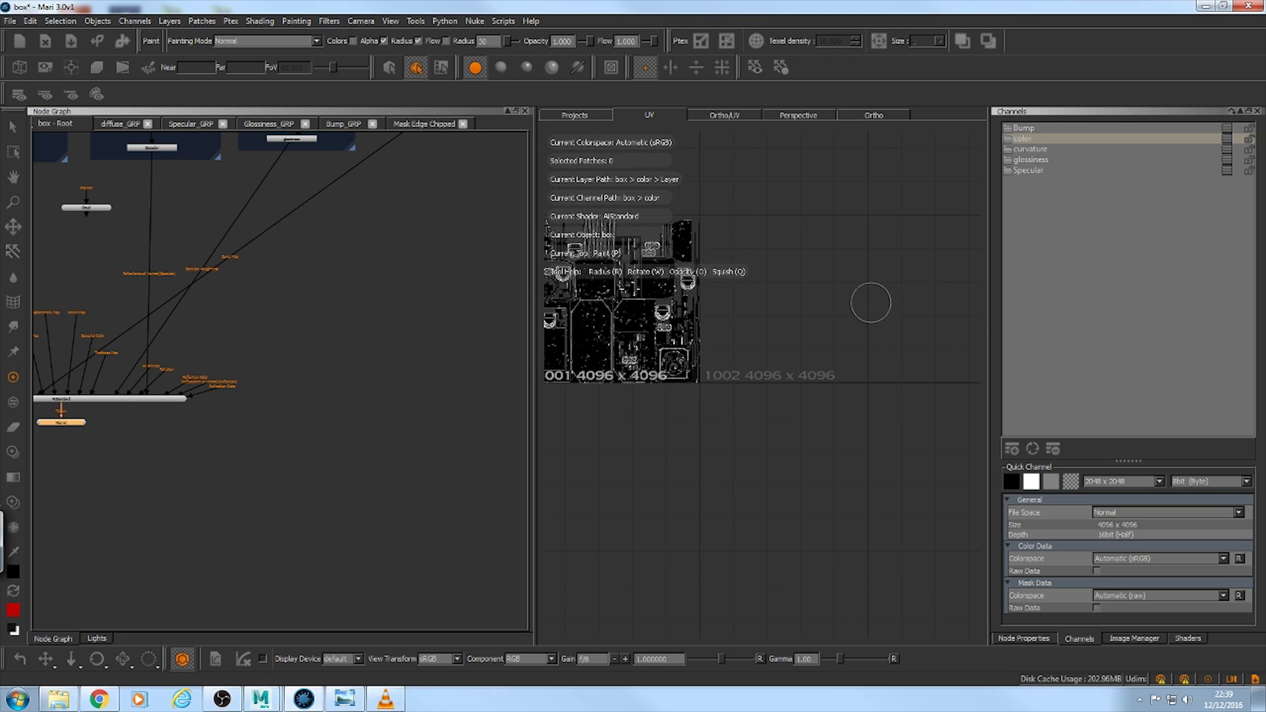
{"action": "middle_click_drag", "start_coordinate": [689, 343], "coordinate": [782, 333], "text": "alt"}
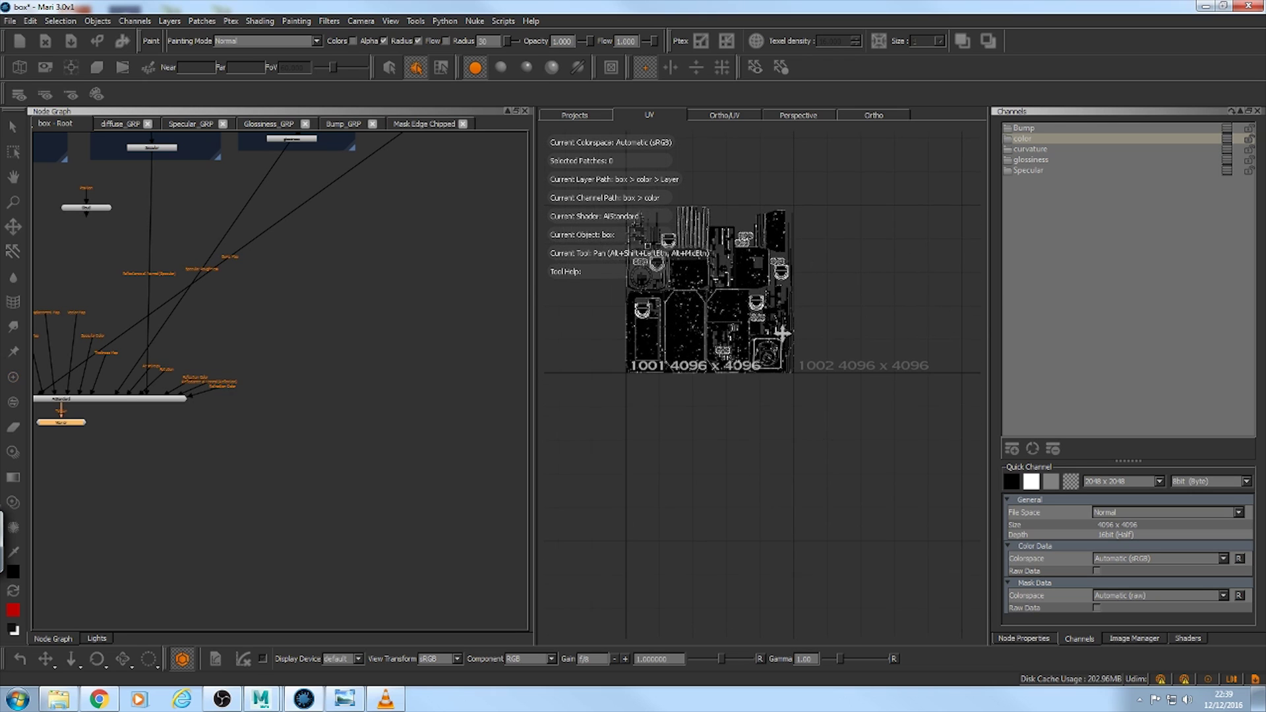
{"action": "right_click_drag", "start_coordinate": [787, 309], "coordinate": [856, 295], "text": "alt"}
{"action": "middle_click_drag", "start_coordinate": [856, 295], "coordinate": [819, 297], "text": "alt"}
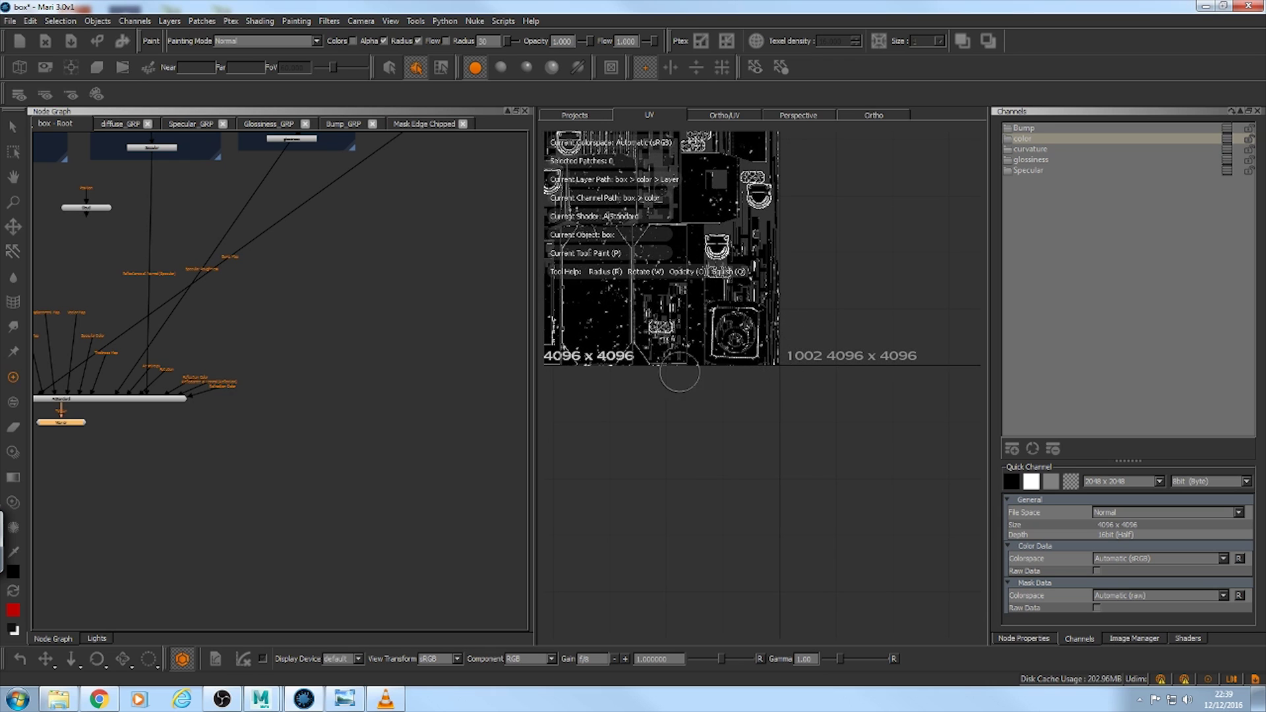
{"action": "mouse_move", "coordinate": [637, 397]}
{"action": "middle_mouse_down", "text": "alt"}
{"action": "mouse_move", "coordinate": [778, 394]}
{"action": "mouse_move", "coordinate": [624, 400]}
{"action": "middle_mouse_up", "text": "alt"}
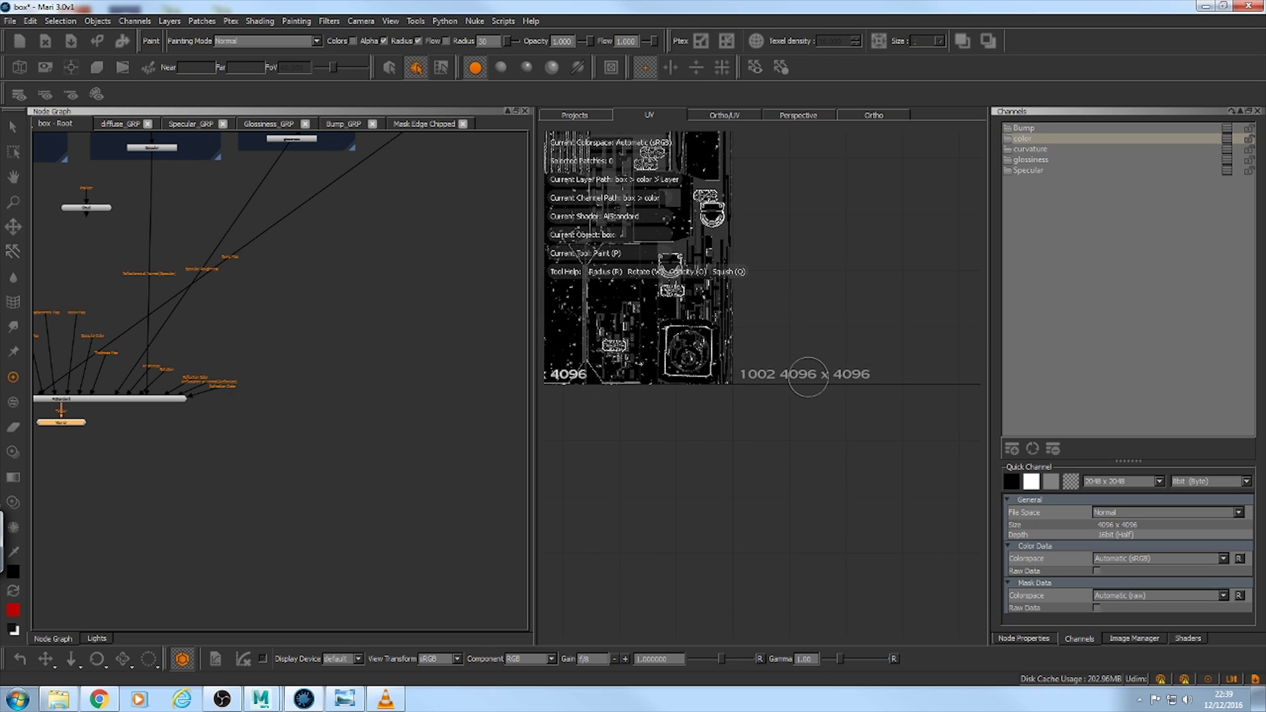
{"action": "middle_click_drag", "start_coordinate": [856, 372], "coordinate": [590, 397], "text": "alt"}
{"action": "middle_click_drag", "start_coordinate": [800, 367], "coordinate": [663, 364], "text": "alt"}
{"action": "right_click_drag", "start_coordinate": [871, 333], "coordinate": [754, 323], "text": "alt"}
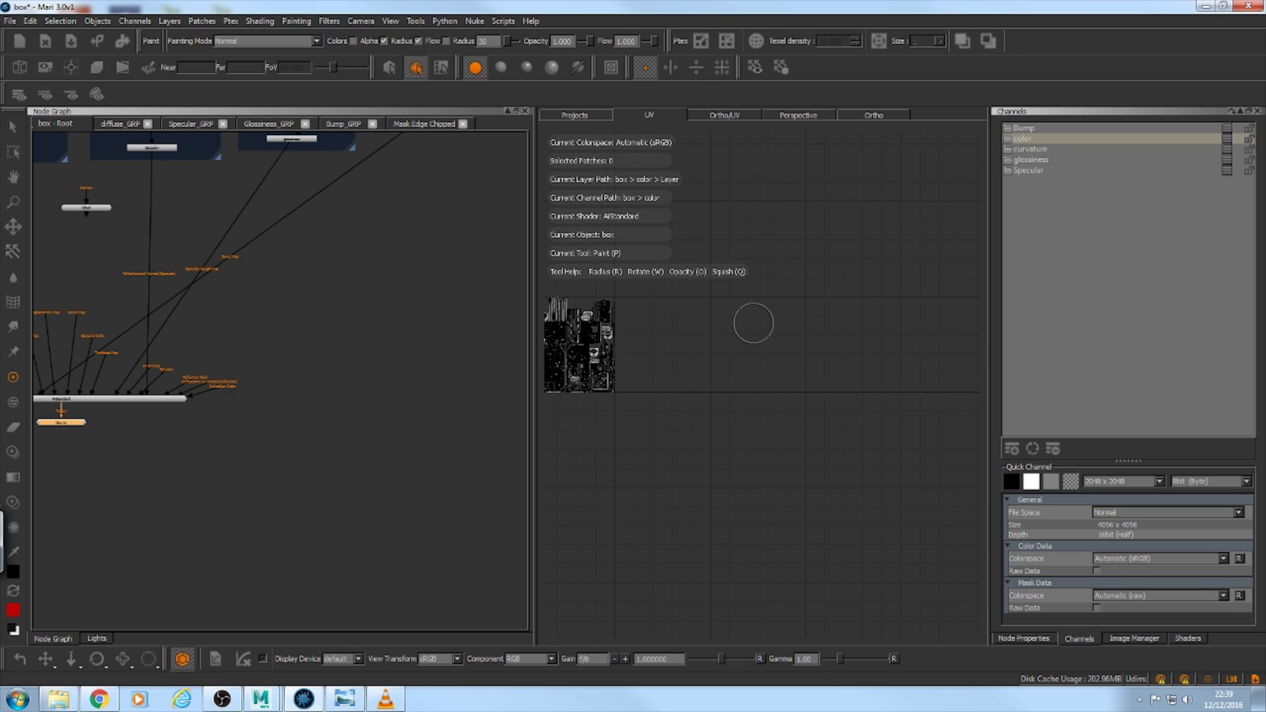
{"action": "middle_click_drag", "start_coordinate": [753, 323], "coordinate": [836, 310], "text": "alt"}
Step: Return to the box's Ortho view, and review the box, bridge and tank renders in Windows Photo Viewer before closing it
{"action": "left_click", "coordinate": [887, 116]}
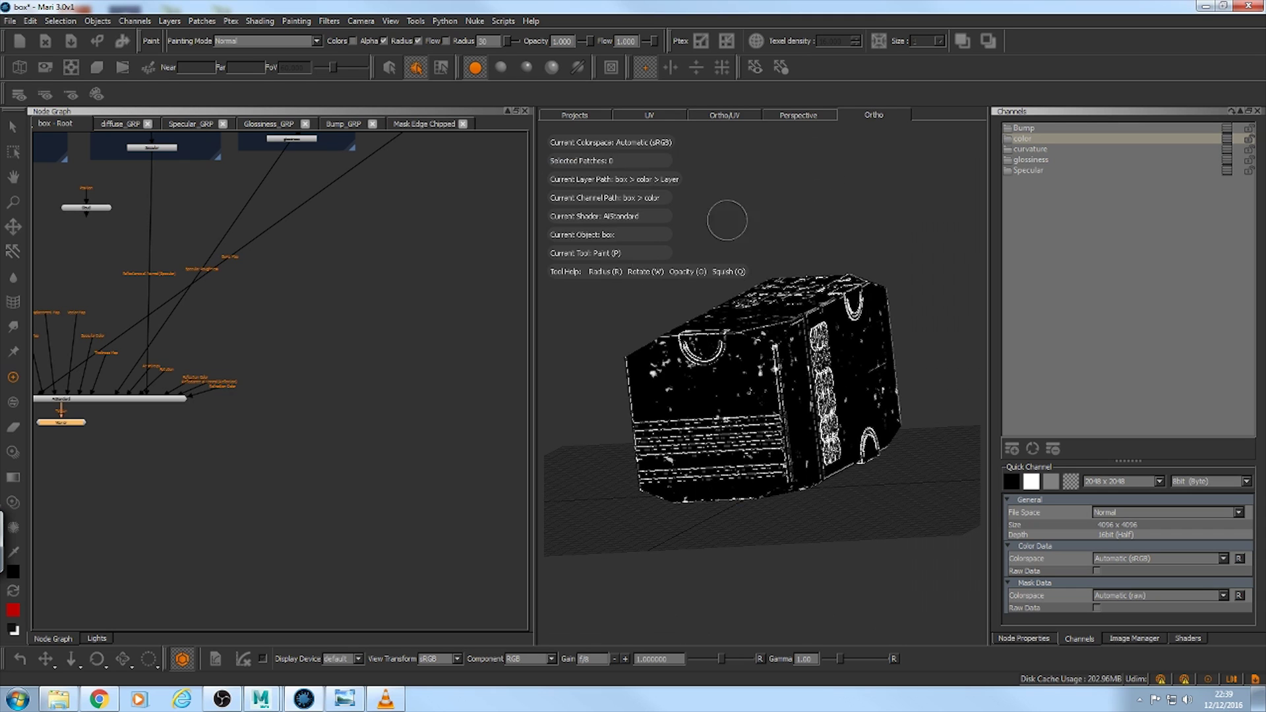
{"action": "left_click_drag", "start_coordinate": [667, 294], "coordinate": [676, 287], "text": "alt"}
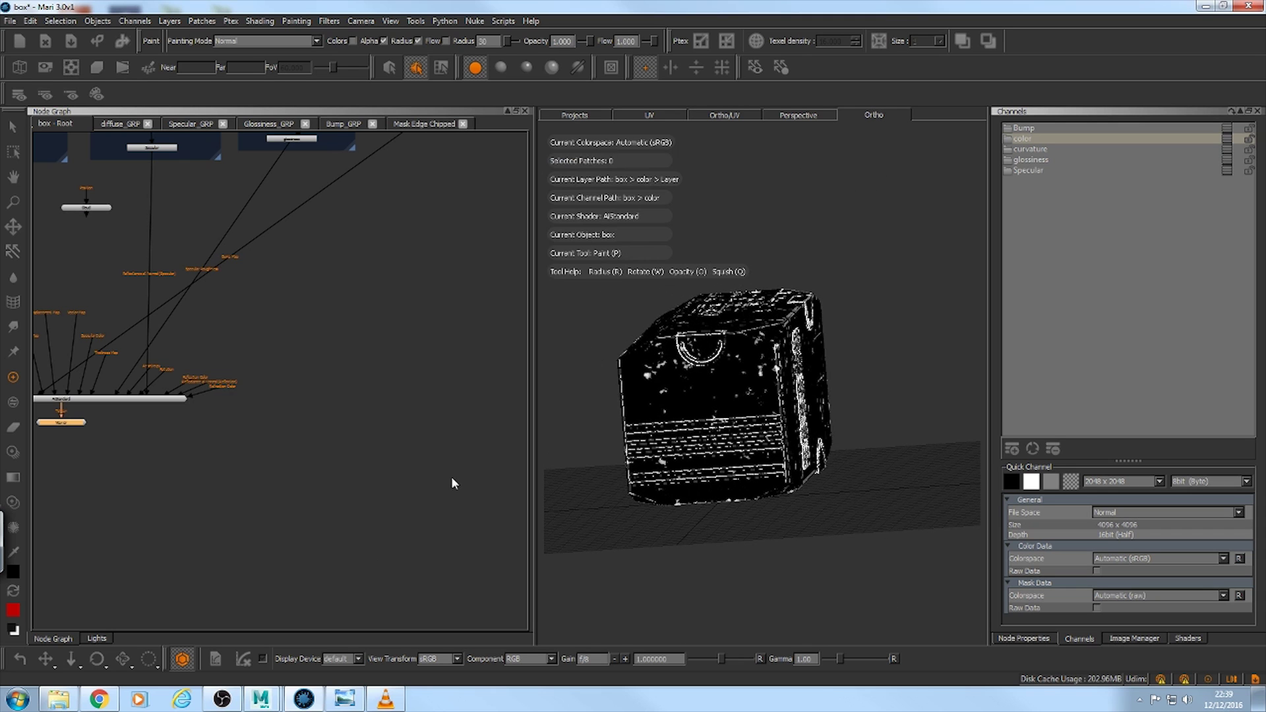
{"action": "left_click", "coordinate": [344, 698]}
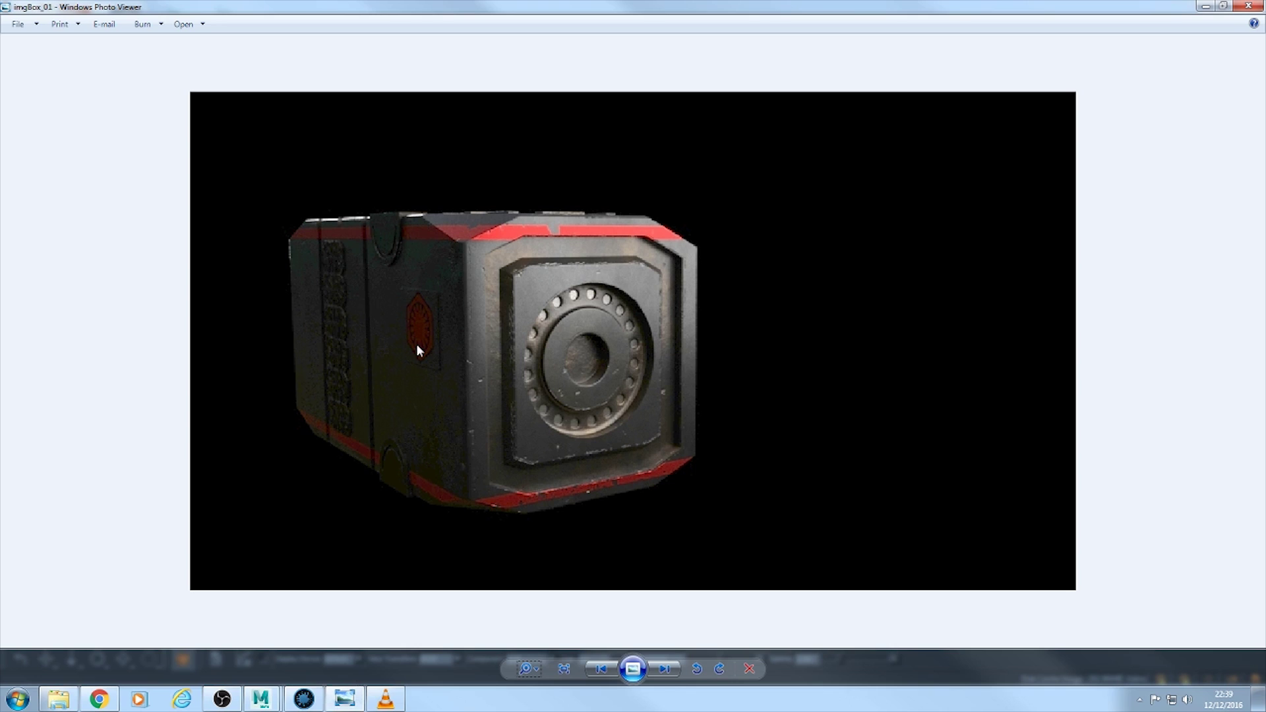
{"action": "key", "text": "Right"}
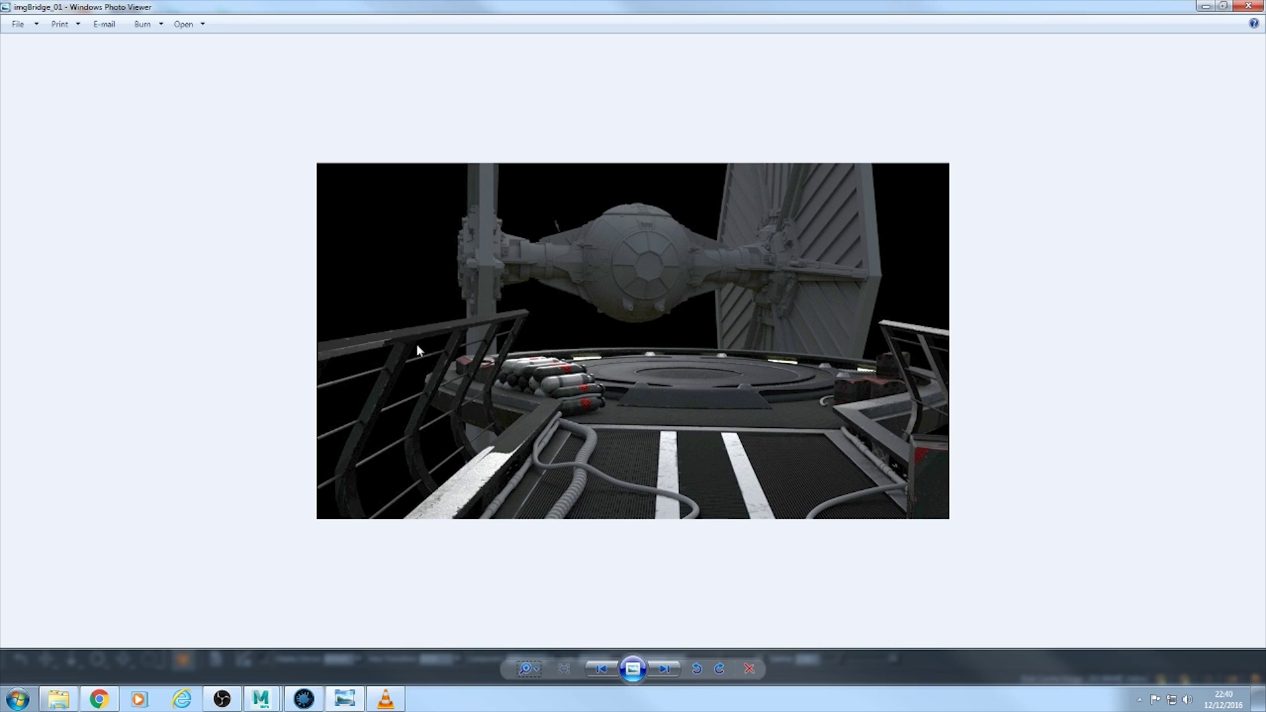
{"action": "key", "text": "Right"}
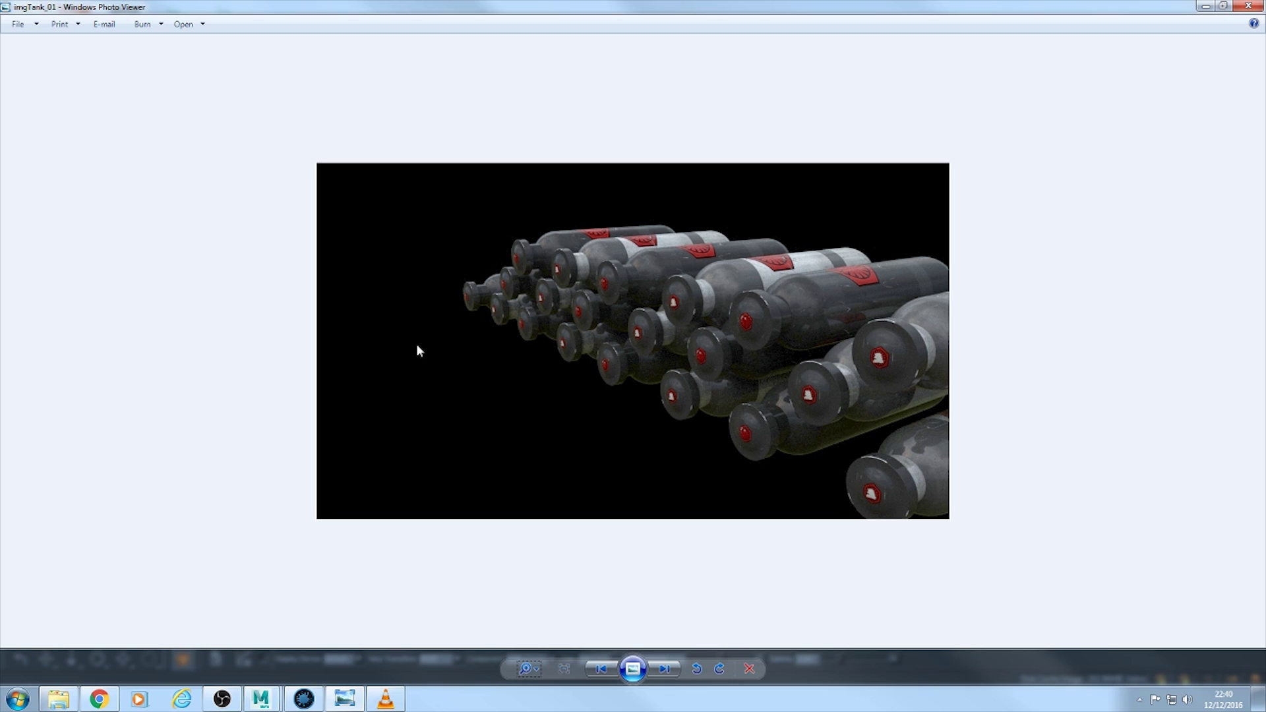
{"action": "key", "text": "Right"}
{"action": "key", "text": "Right"}
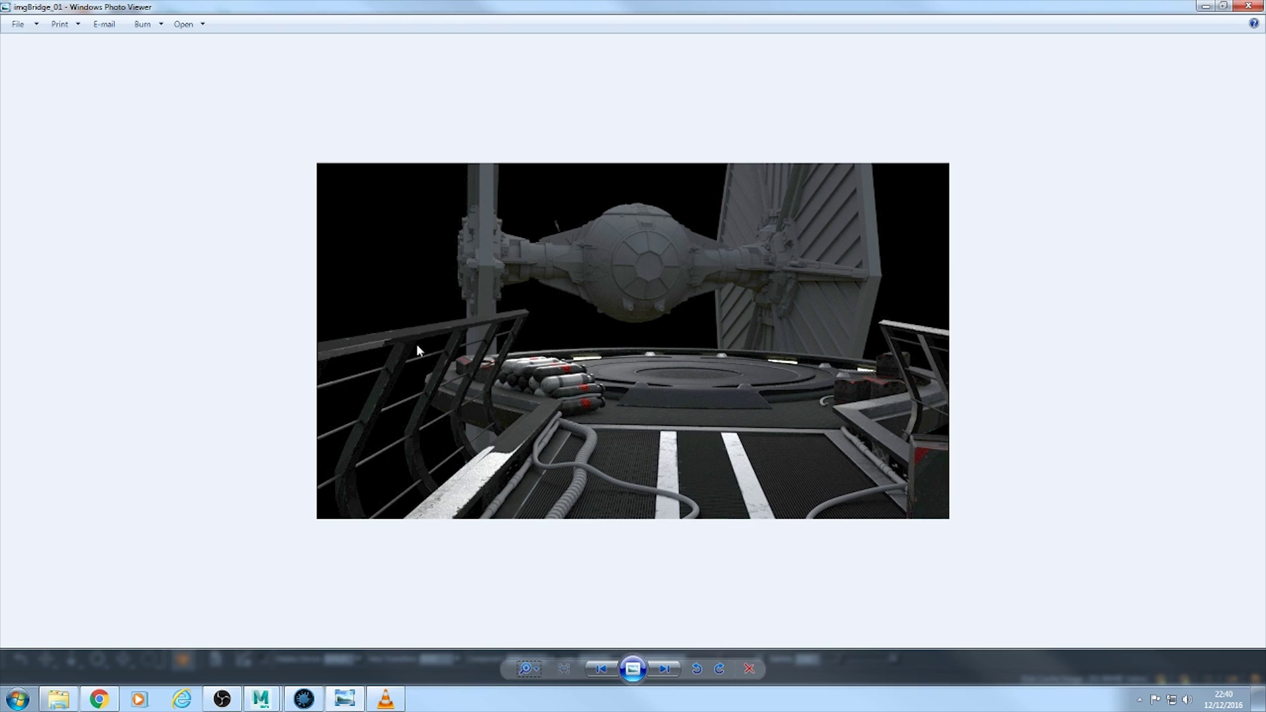
{"action": "left_click", "coordinate": [1249, 7]}
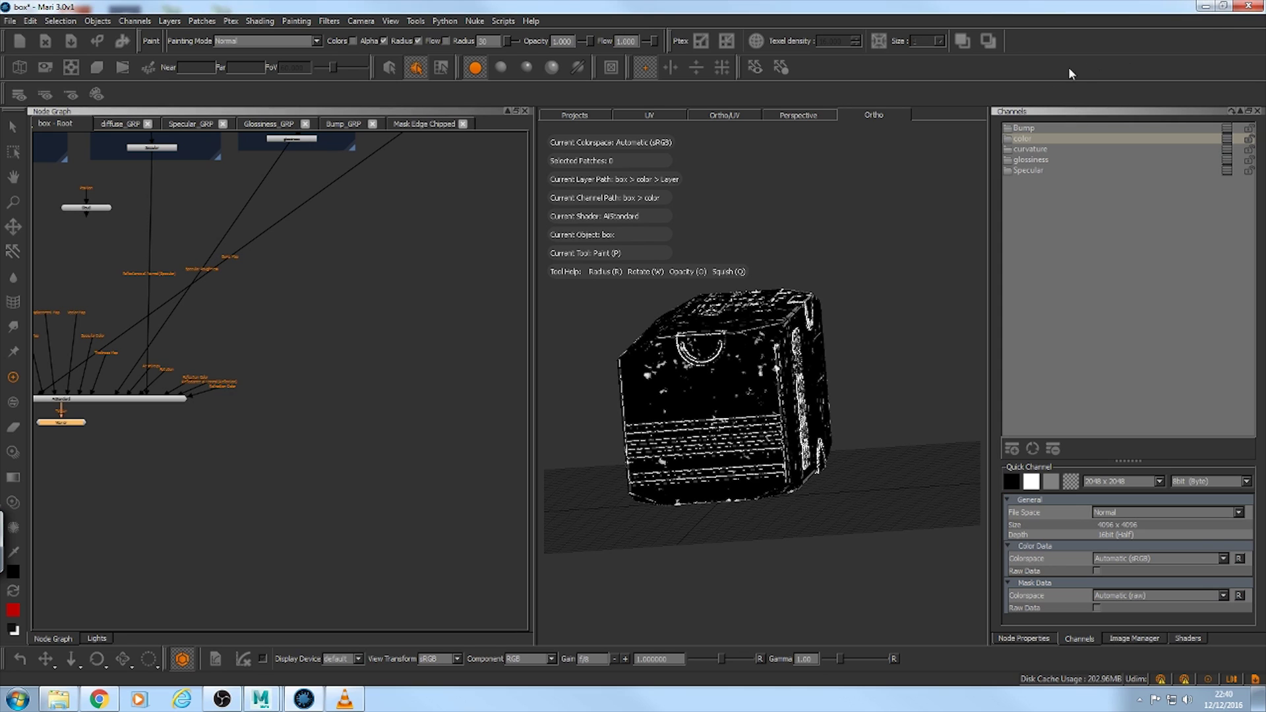